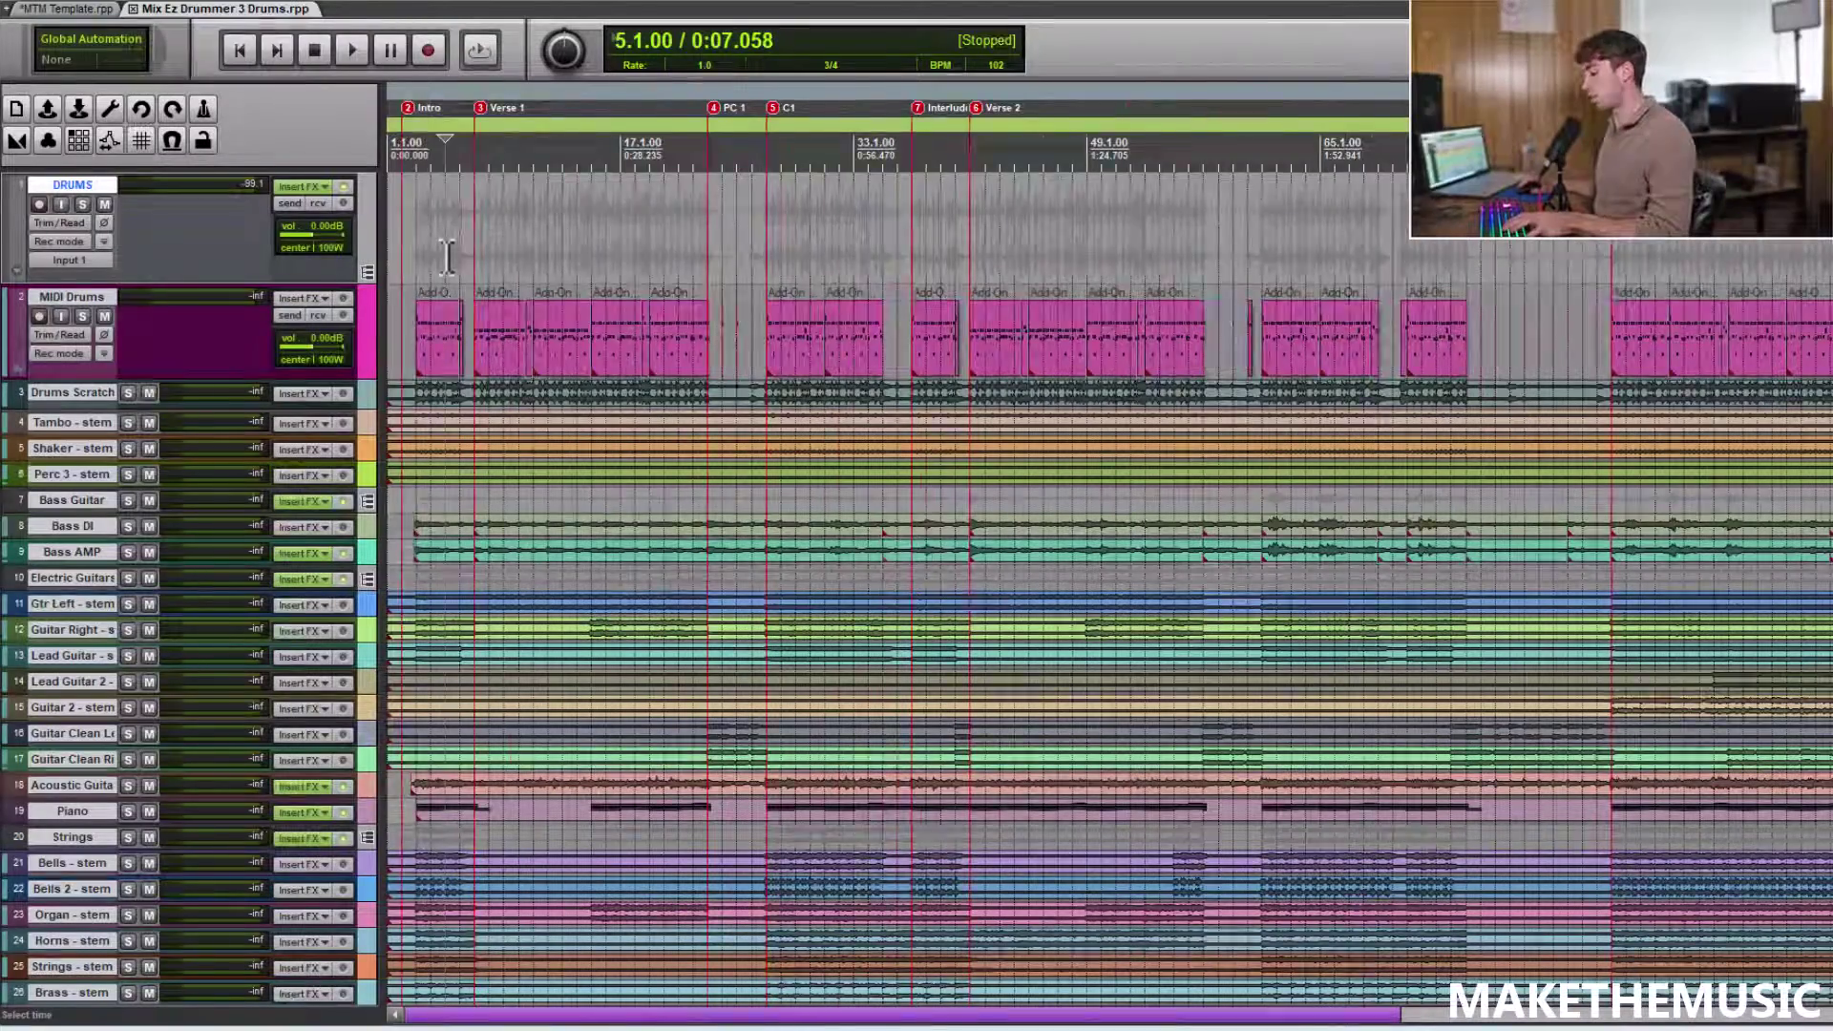
Put the play position at bar 3 and make the Drums Scratch track taller
{"action": "left_click", "coordinate": [546, 239]}
{"action": "scroll", "coordinate": [544, 233], "scroll_direction": "down", "scroll_amount": 5}
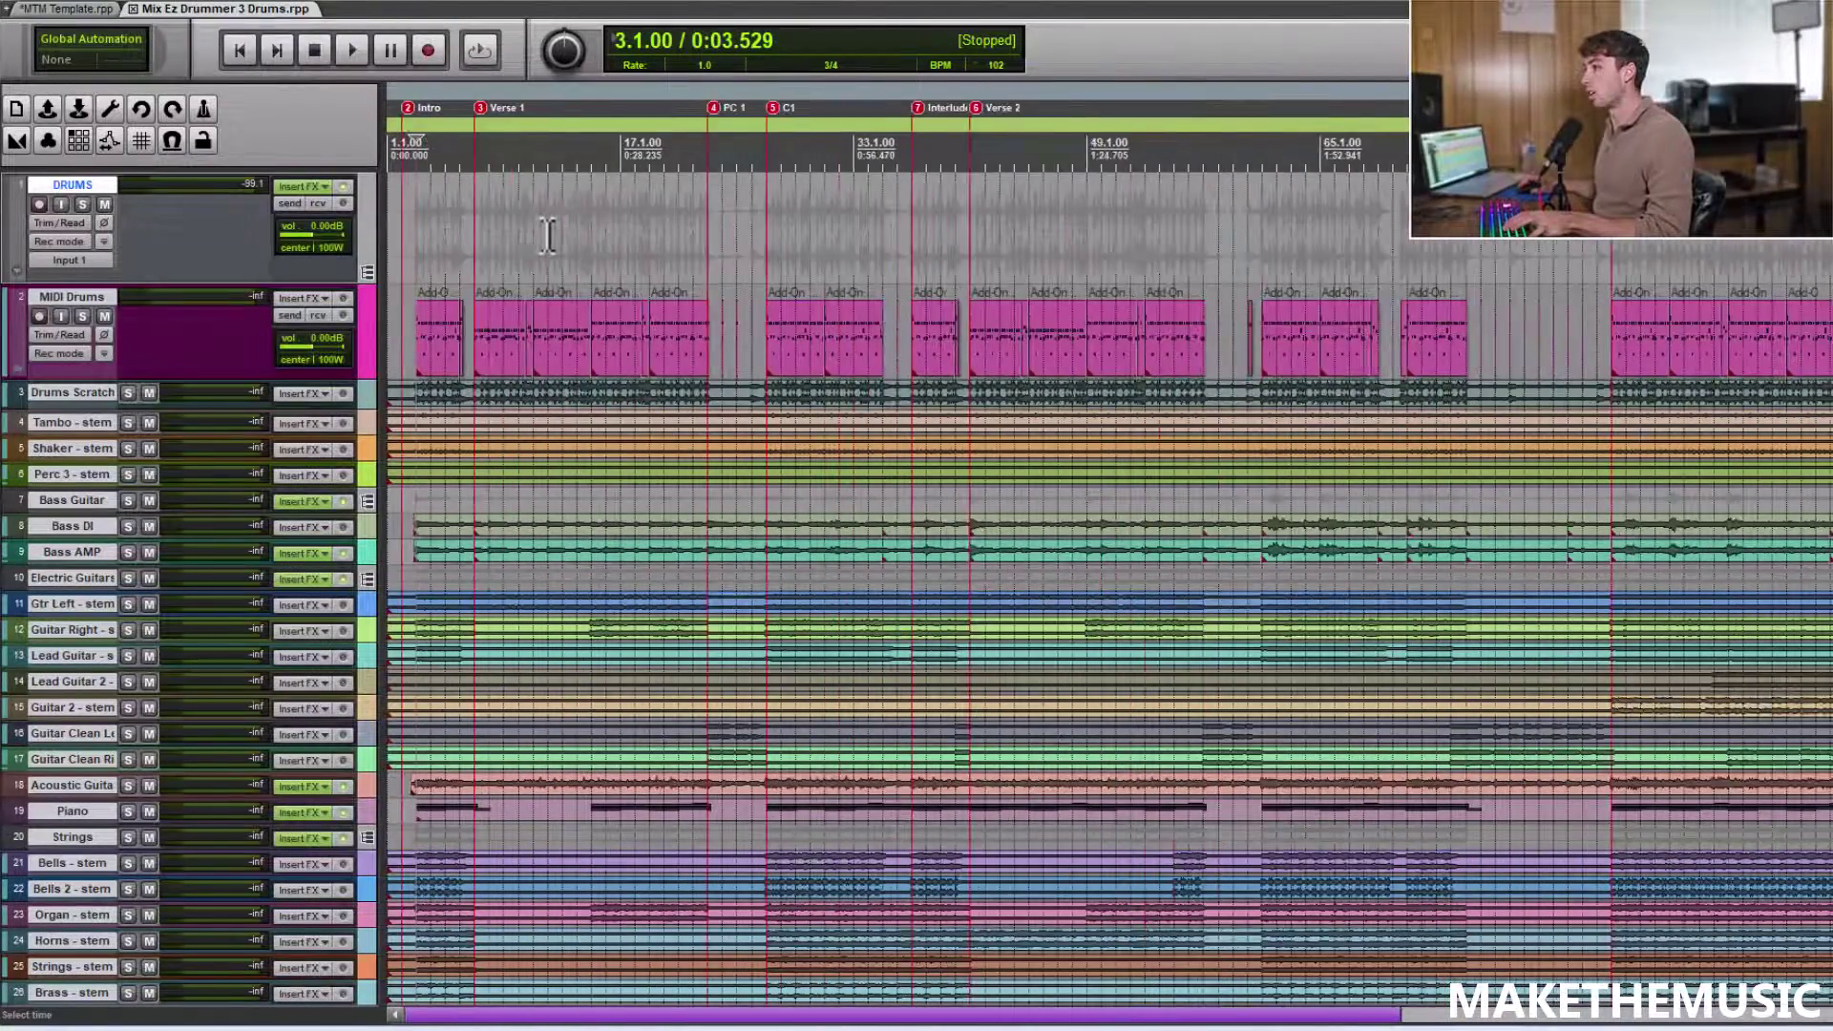
{"action": "left_click_drag", "start_coordinate": [238, 406], "coordinate": [238, 481]}
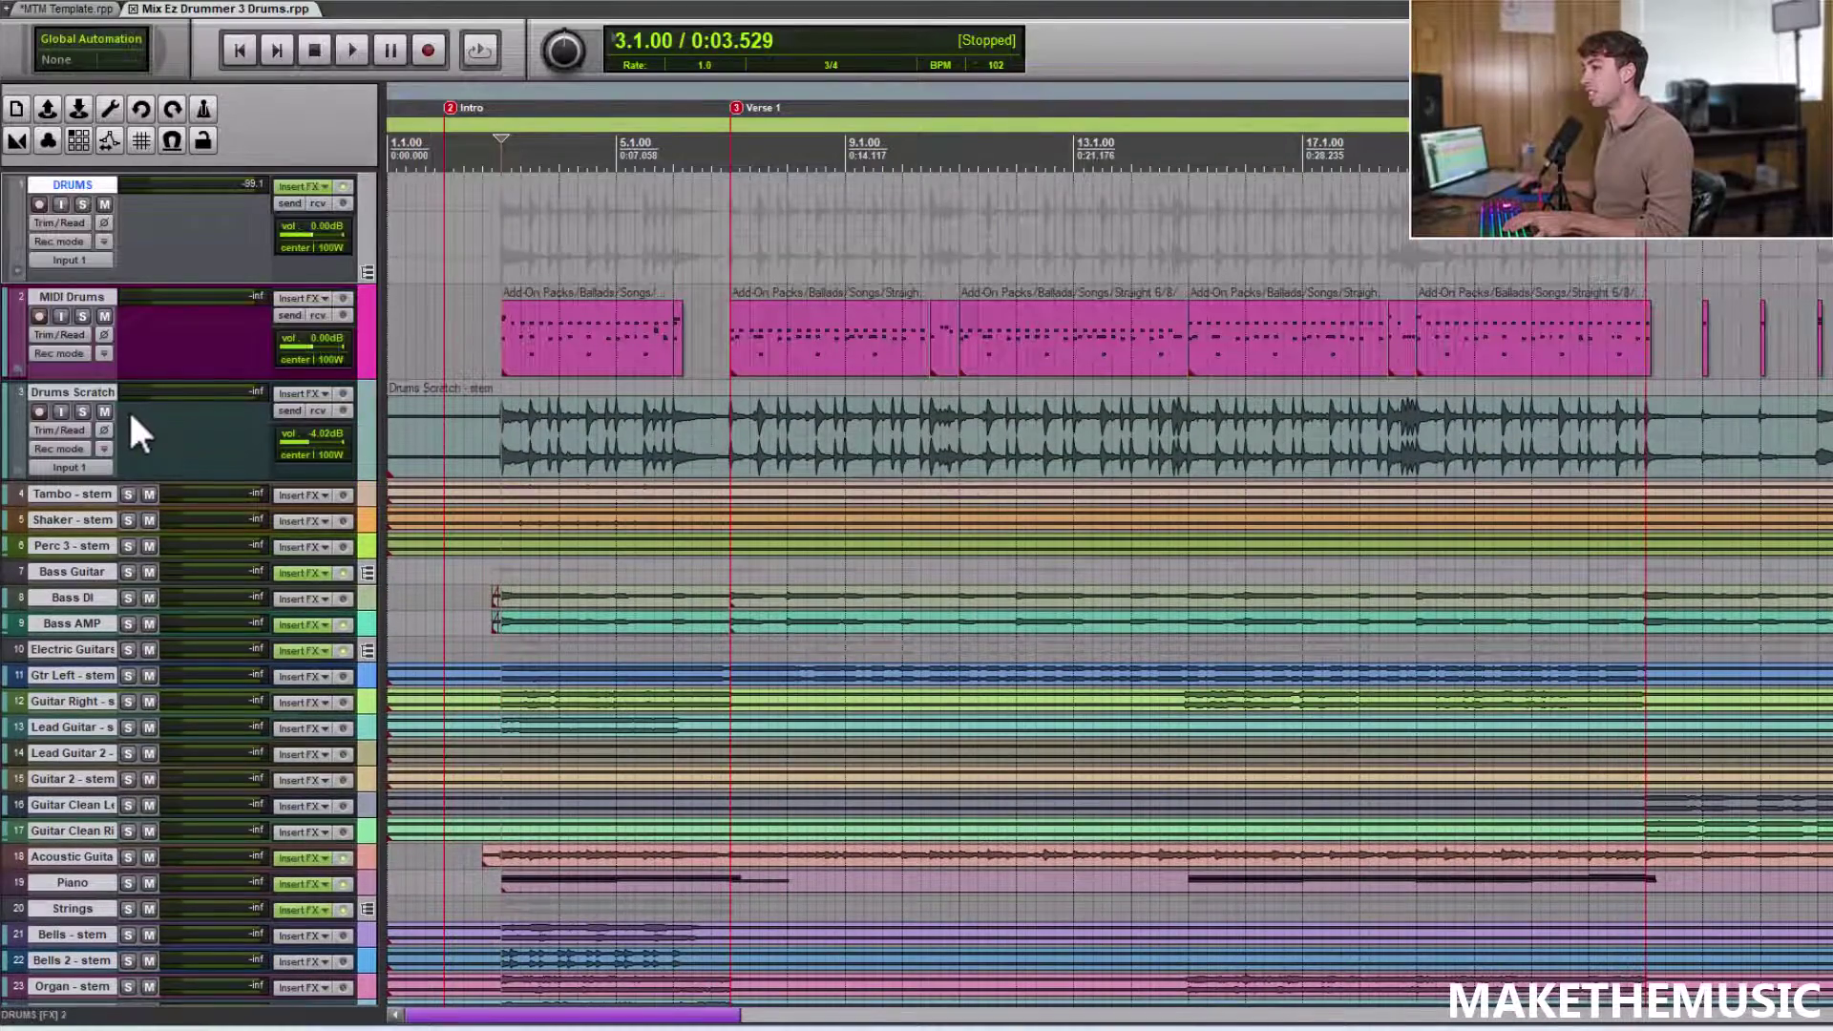
Zoom out and set the play position at the Interlude marker at bar 85
{"action": "scroll", "coordinate": [601, 177], "scroll_direction": "down", "scroll_amount": 3}
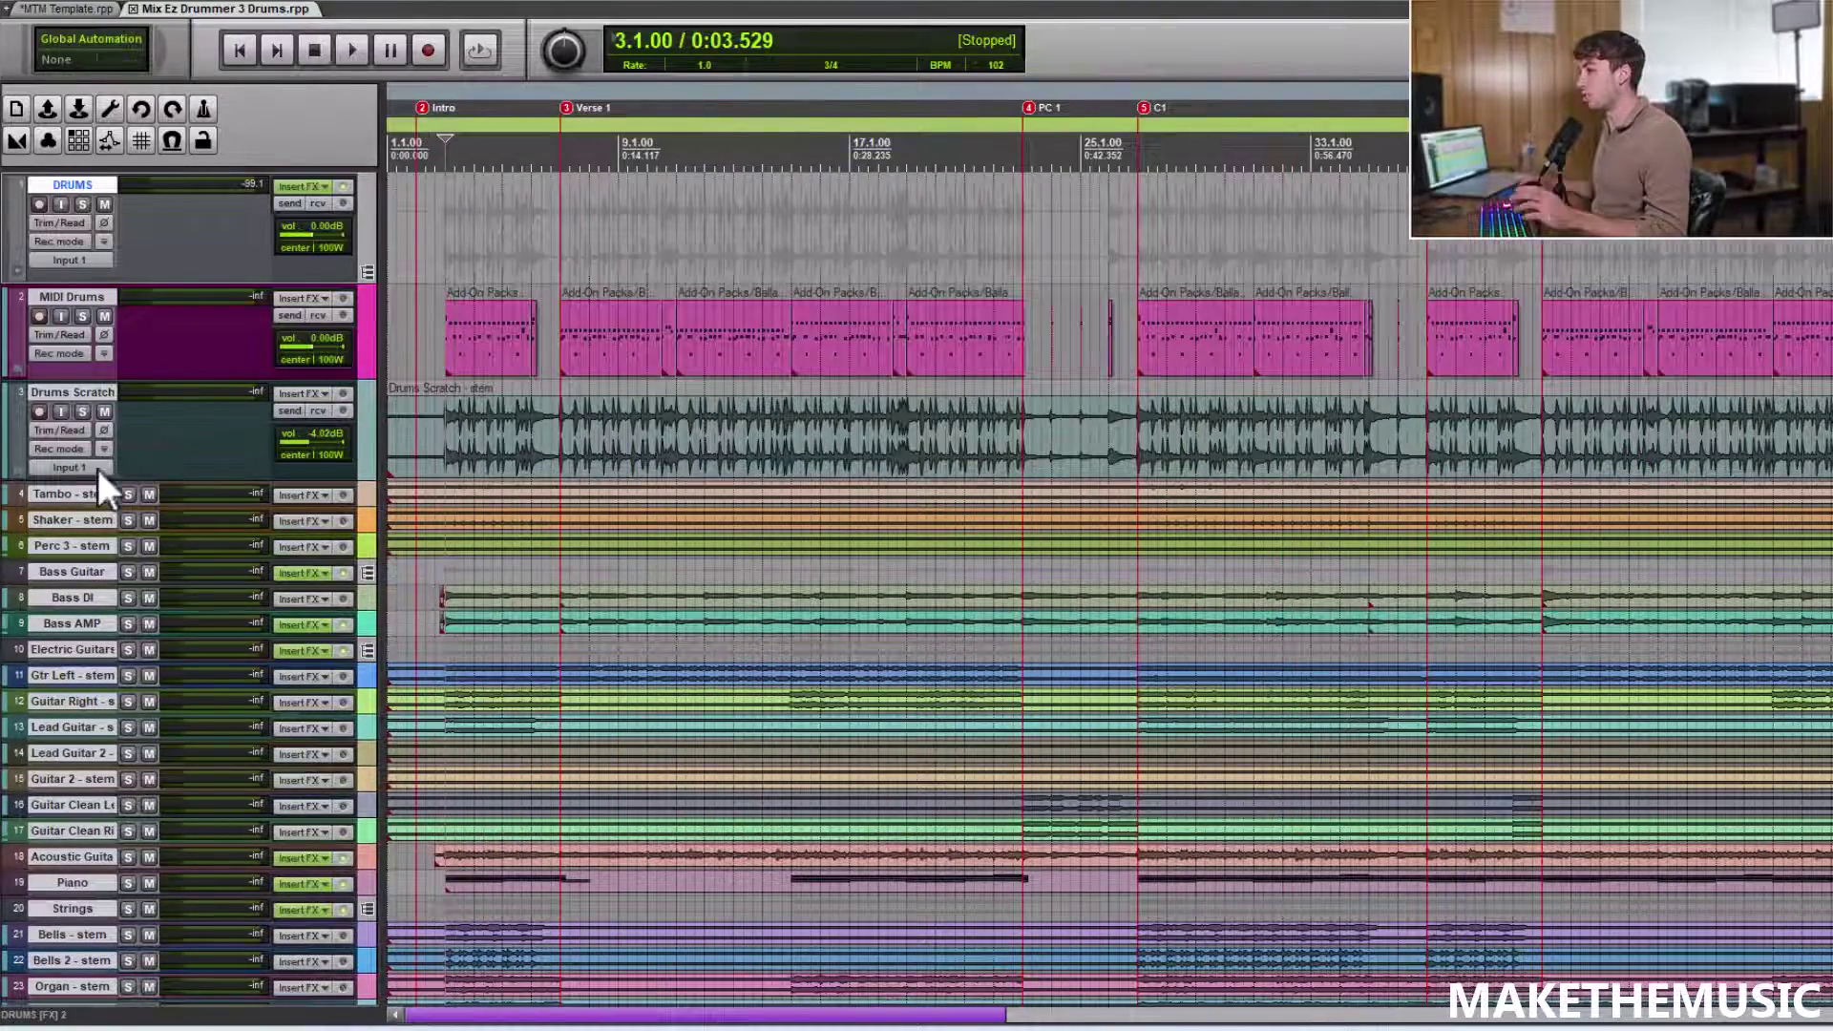
{"action": "scroll", "coordinate": [365, 286], "scroll_direction": "down", "scroll_amount": 5}
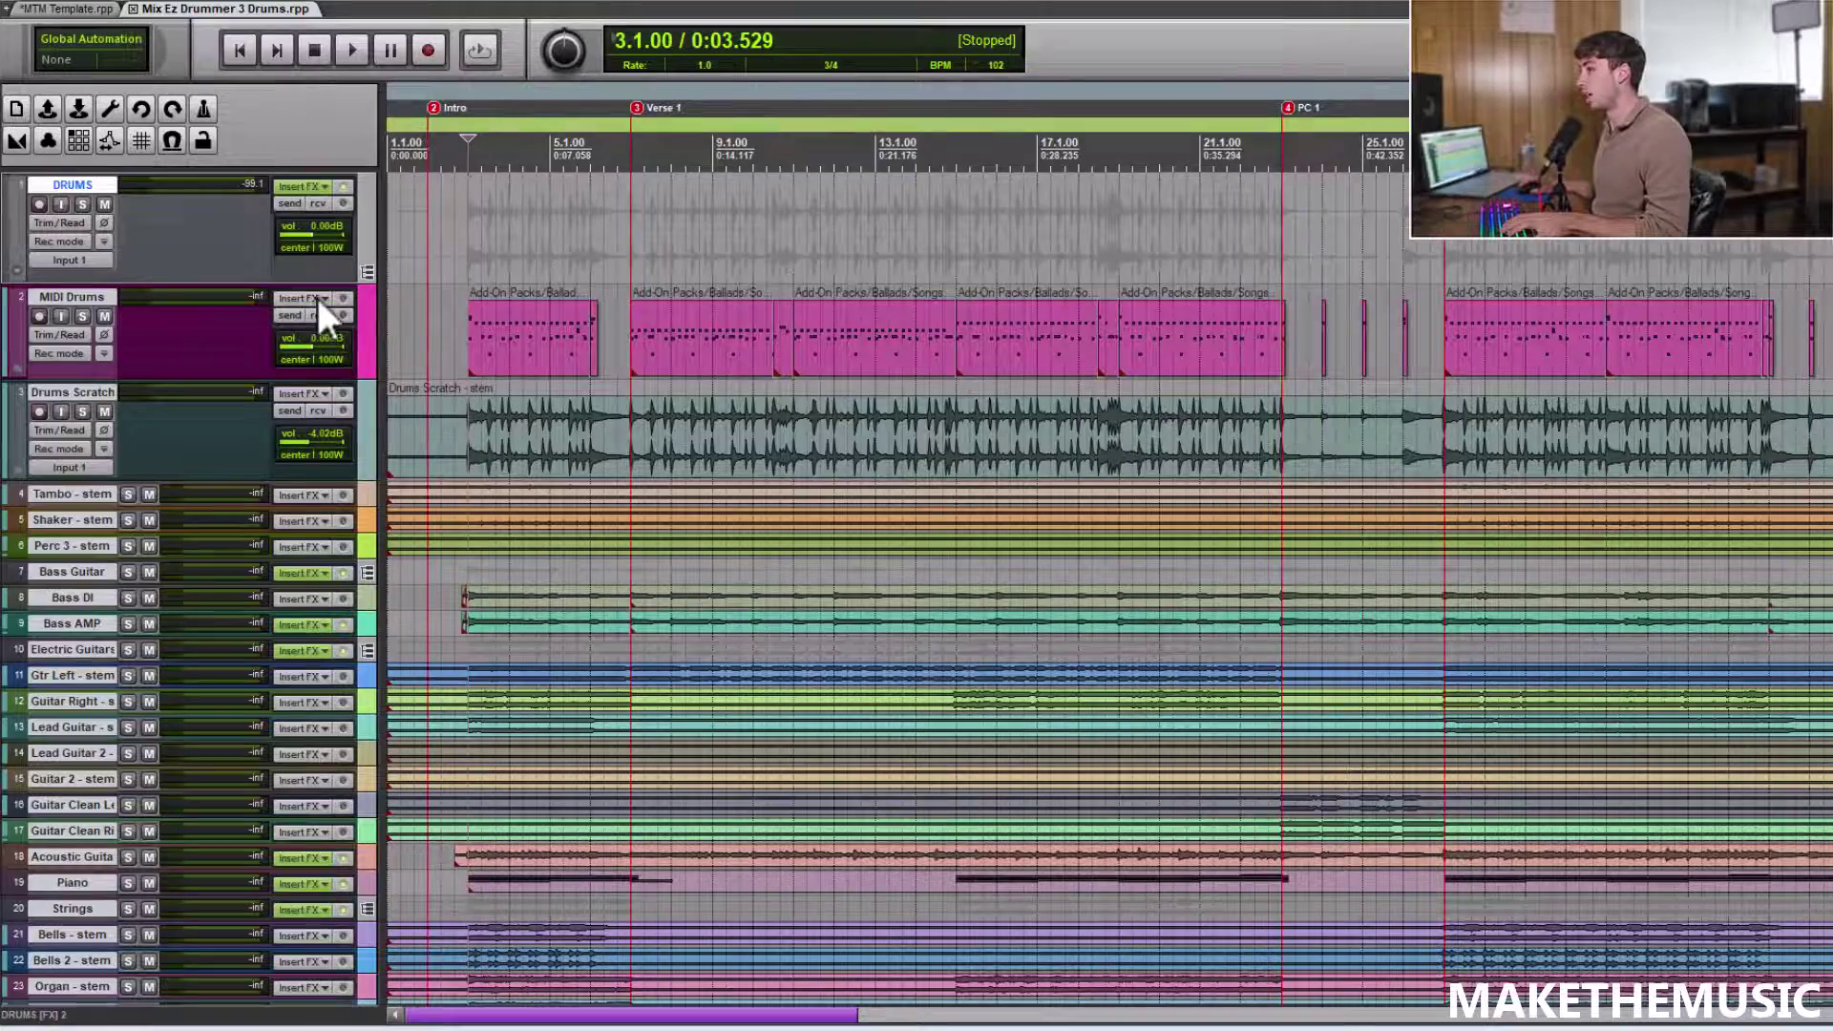
{"action": "scroll", "coordinate": [615, 274], "scroll_direction": "up", "scroll_amount": 3}
{"action": "scroll", "coordinate": [630, 243], "scroll_direction": "down", "scroll_amount": 4}
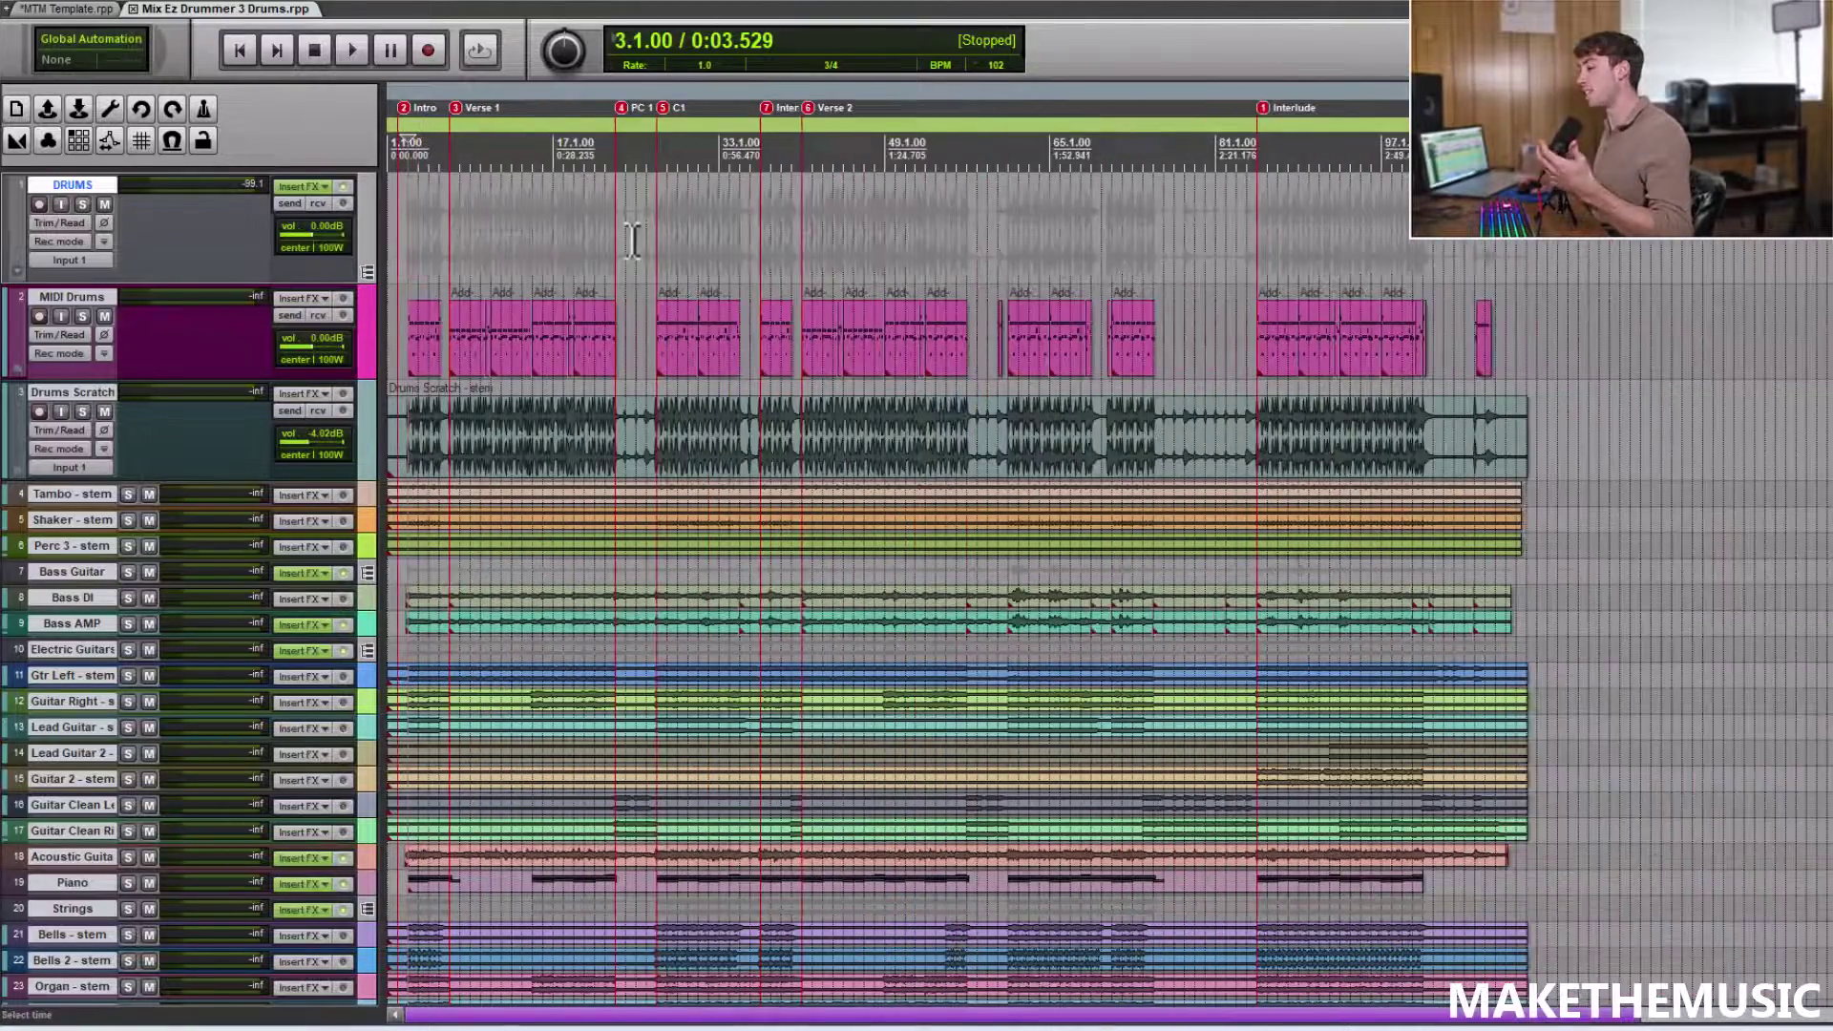
{"action": "left_click", "coordinate": [1004, 244]}
{"action": "scroll", "coordinate": [1037, 241], "scroll_direction": "up", "scroll_amount": 4}
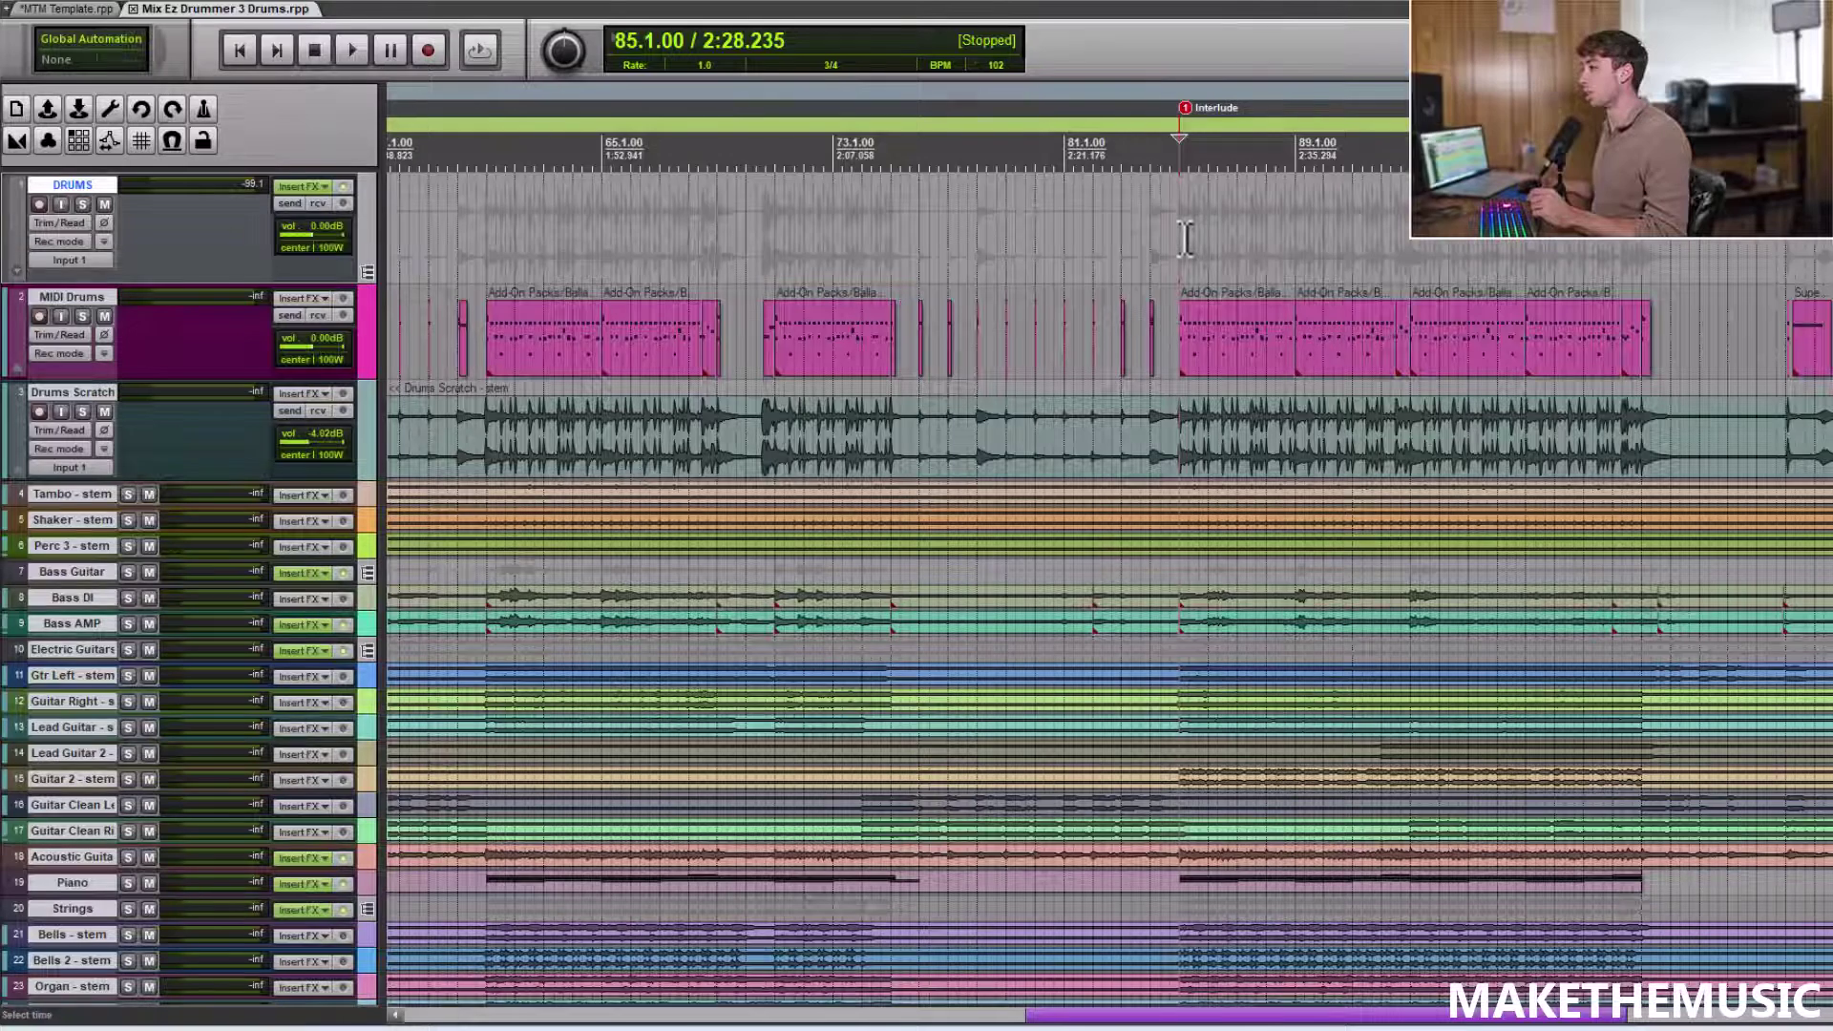
Play the song from the Interlude marker, then stop playback
{"action": "scroll", "coordinate": [1185, 239], "scroll_direction": "up", "scroll_amount": 3}
{"action": "key", "text": "space"}
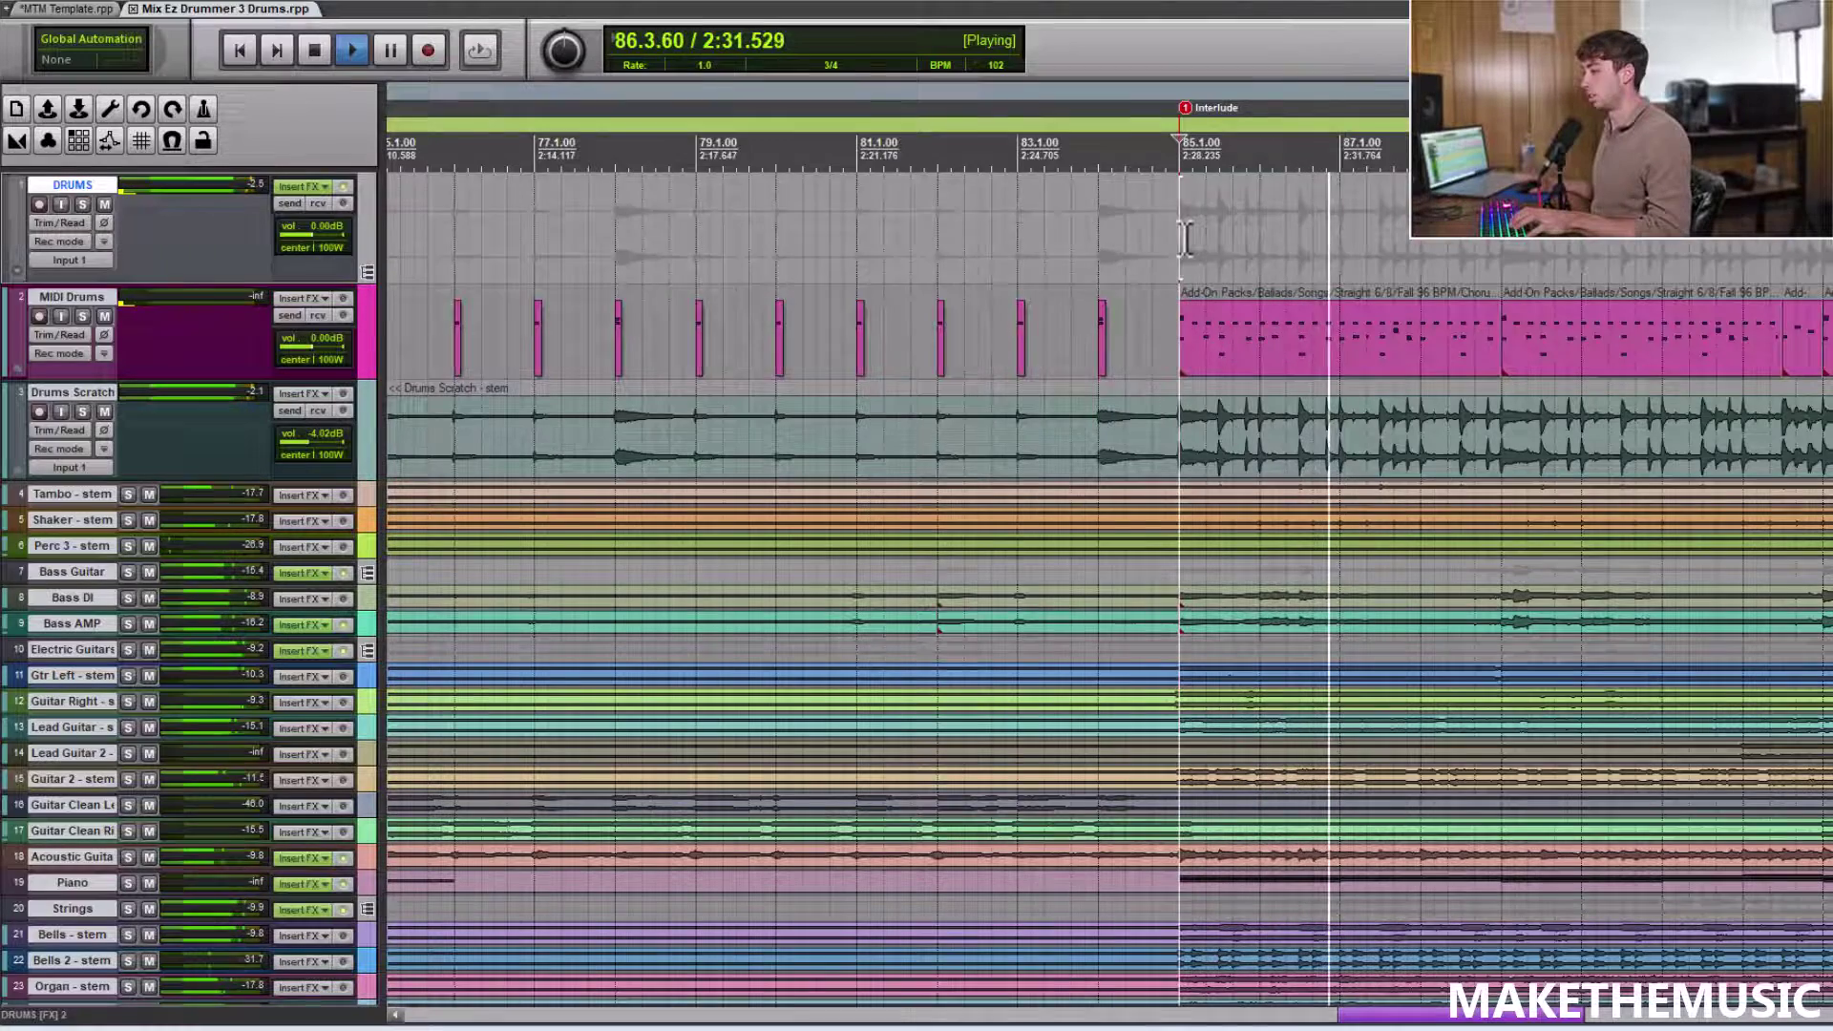
{"action": "scroll", "coordinate": [1184, 239], "scroll_direction": "down", "scroll_amount": 2}
{"action": "scroll", "coordinate": [1178, 242], "scroll_direction": "down", "scroll_amount": 2}
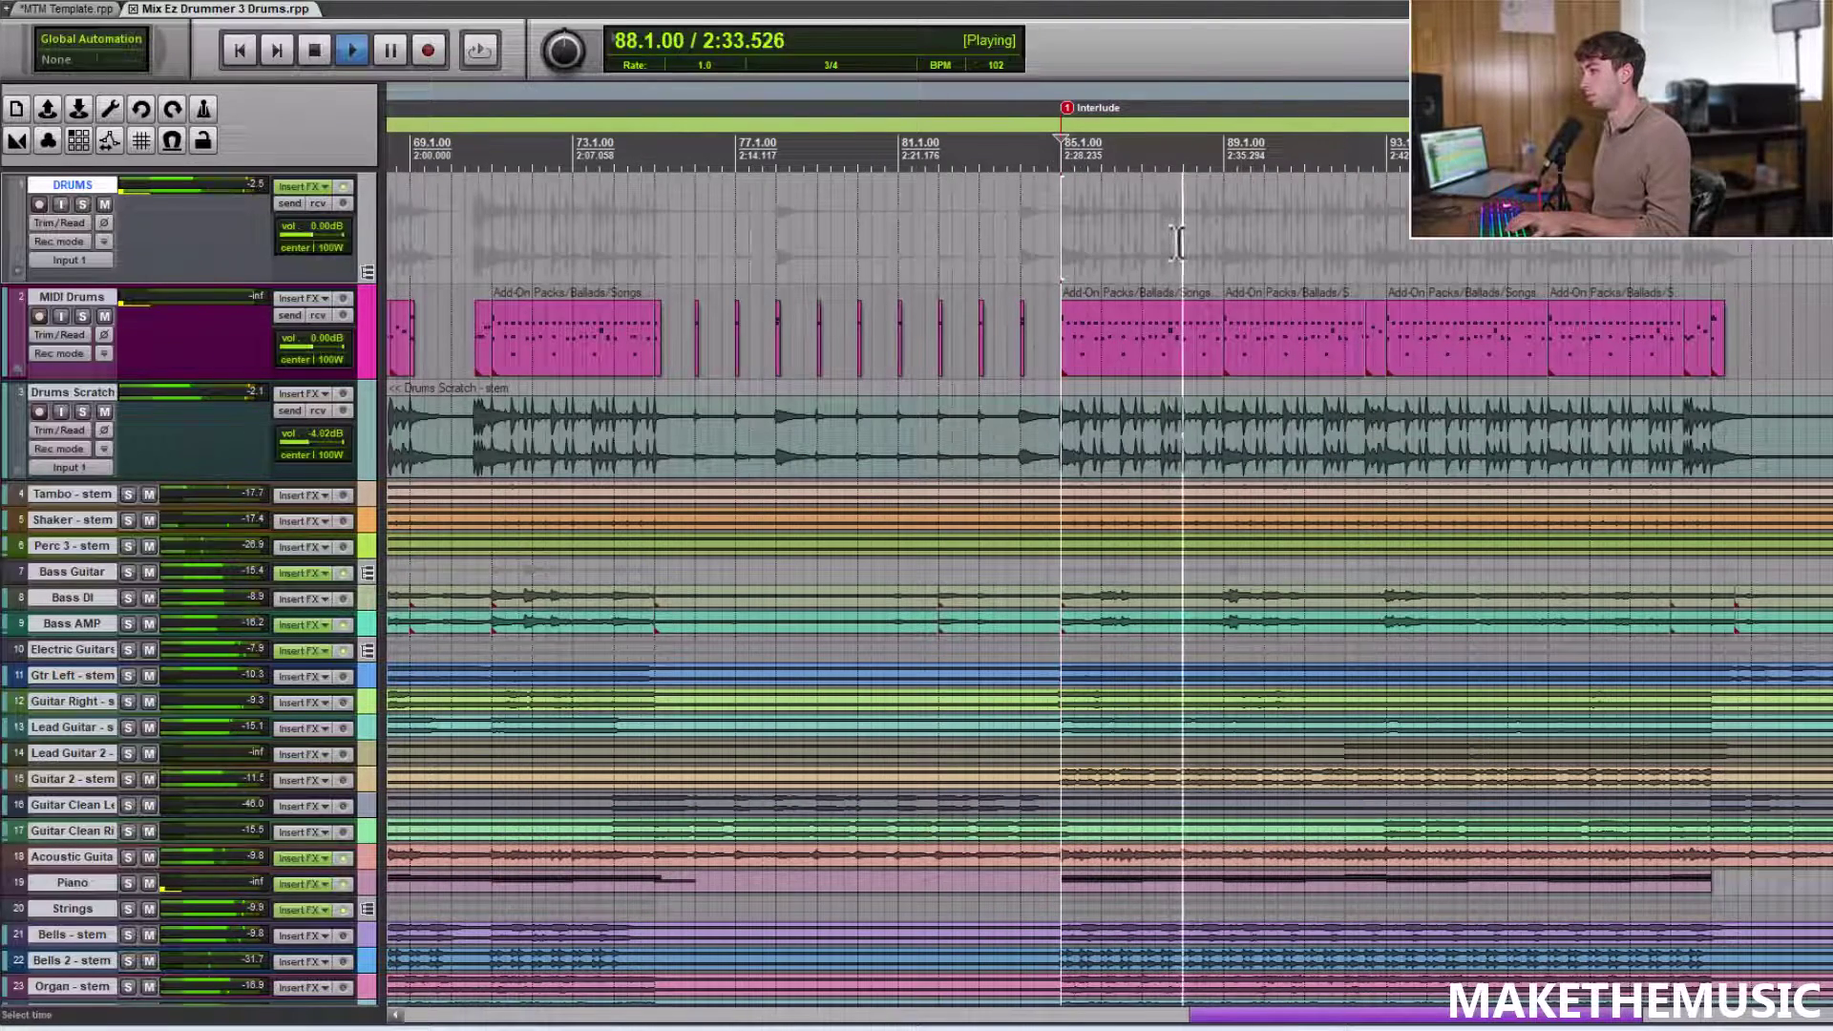
{"action": "key", "text": "space"}
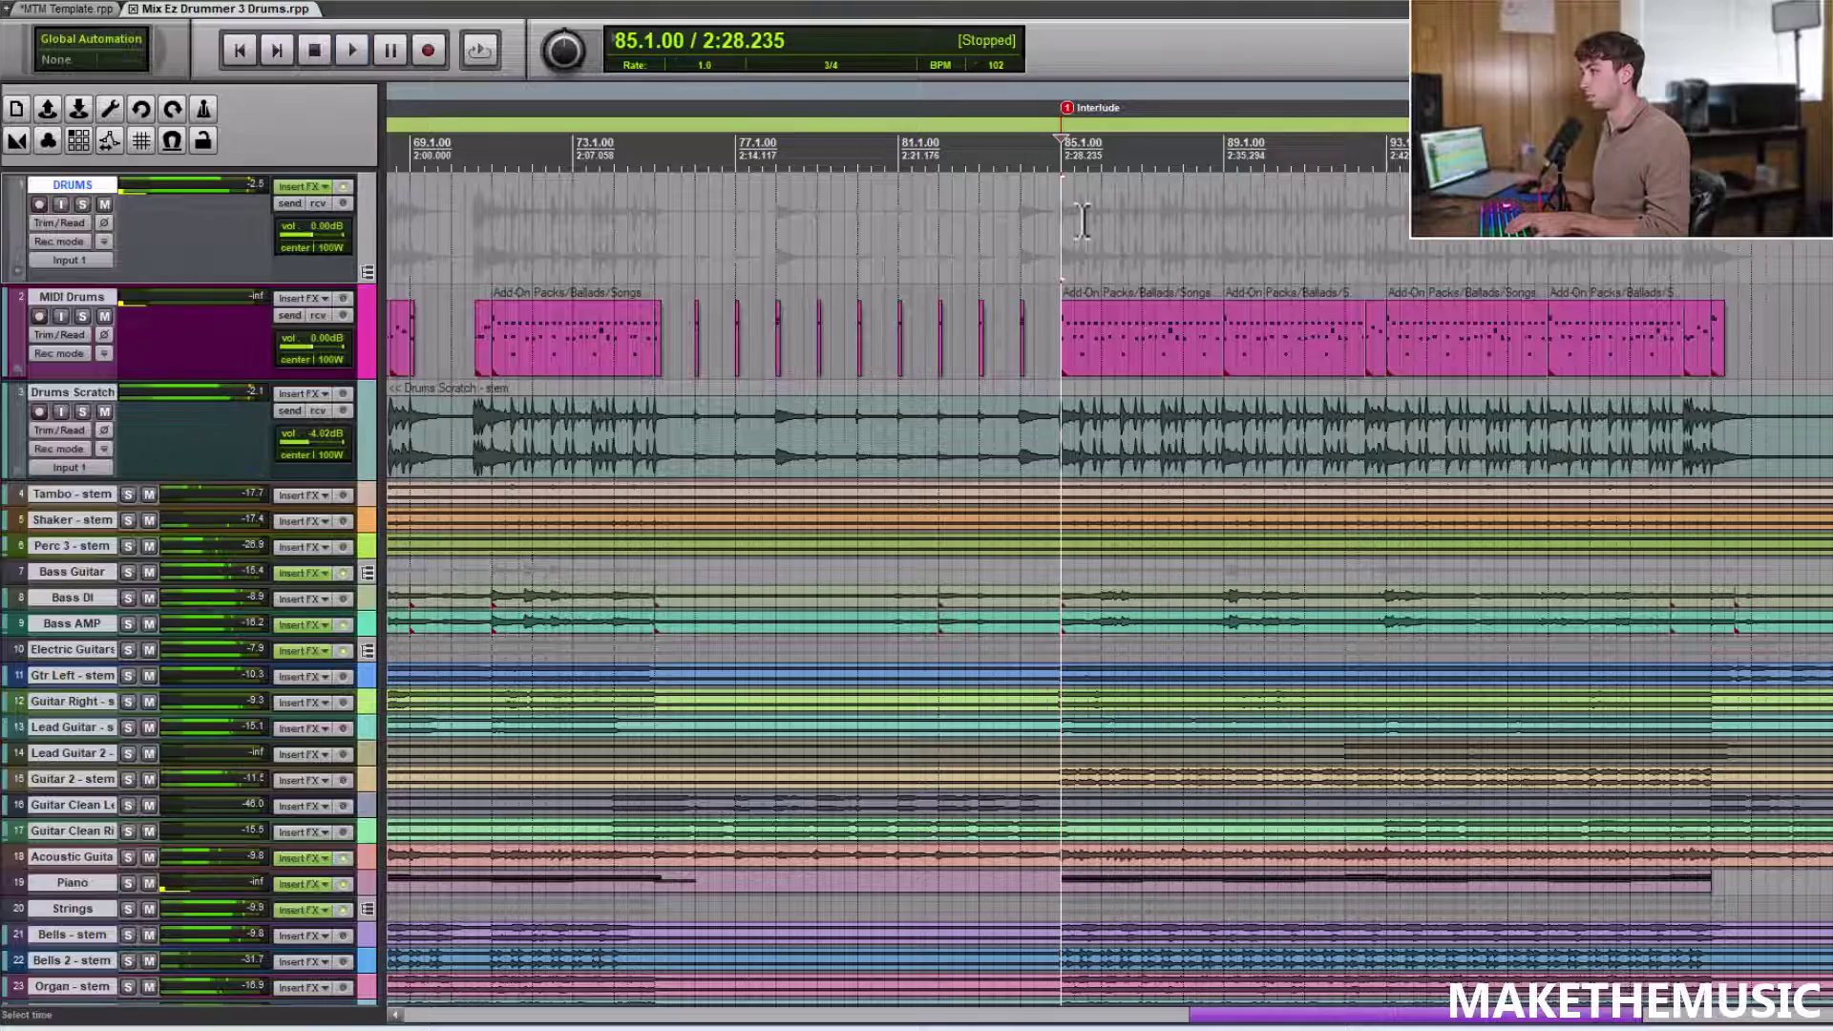
Insert a new empty track directly below the MIDI Drums track with Ctrl+T
{"action": "scroll", "coordinate": [955, 219], "scroll_direction": "down", "scroll_amount": 5}
{"action": "scroll", "coordinate": [448, 327], "scroll_direction": "down", "scroll_amount": 2}
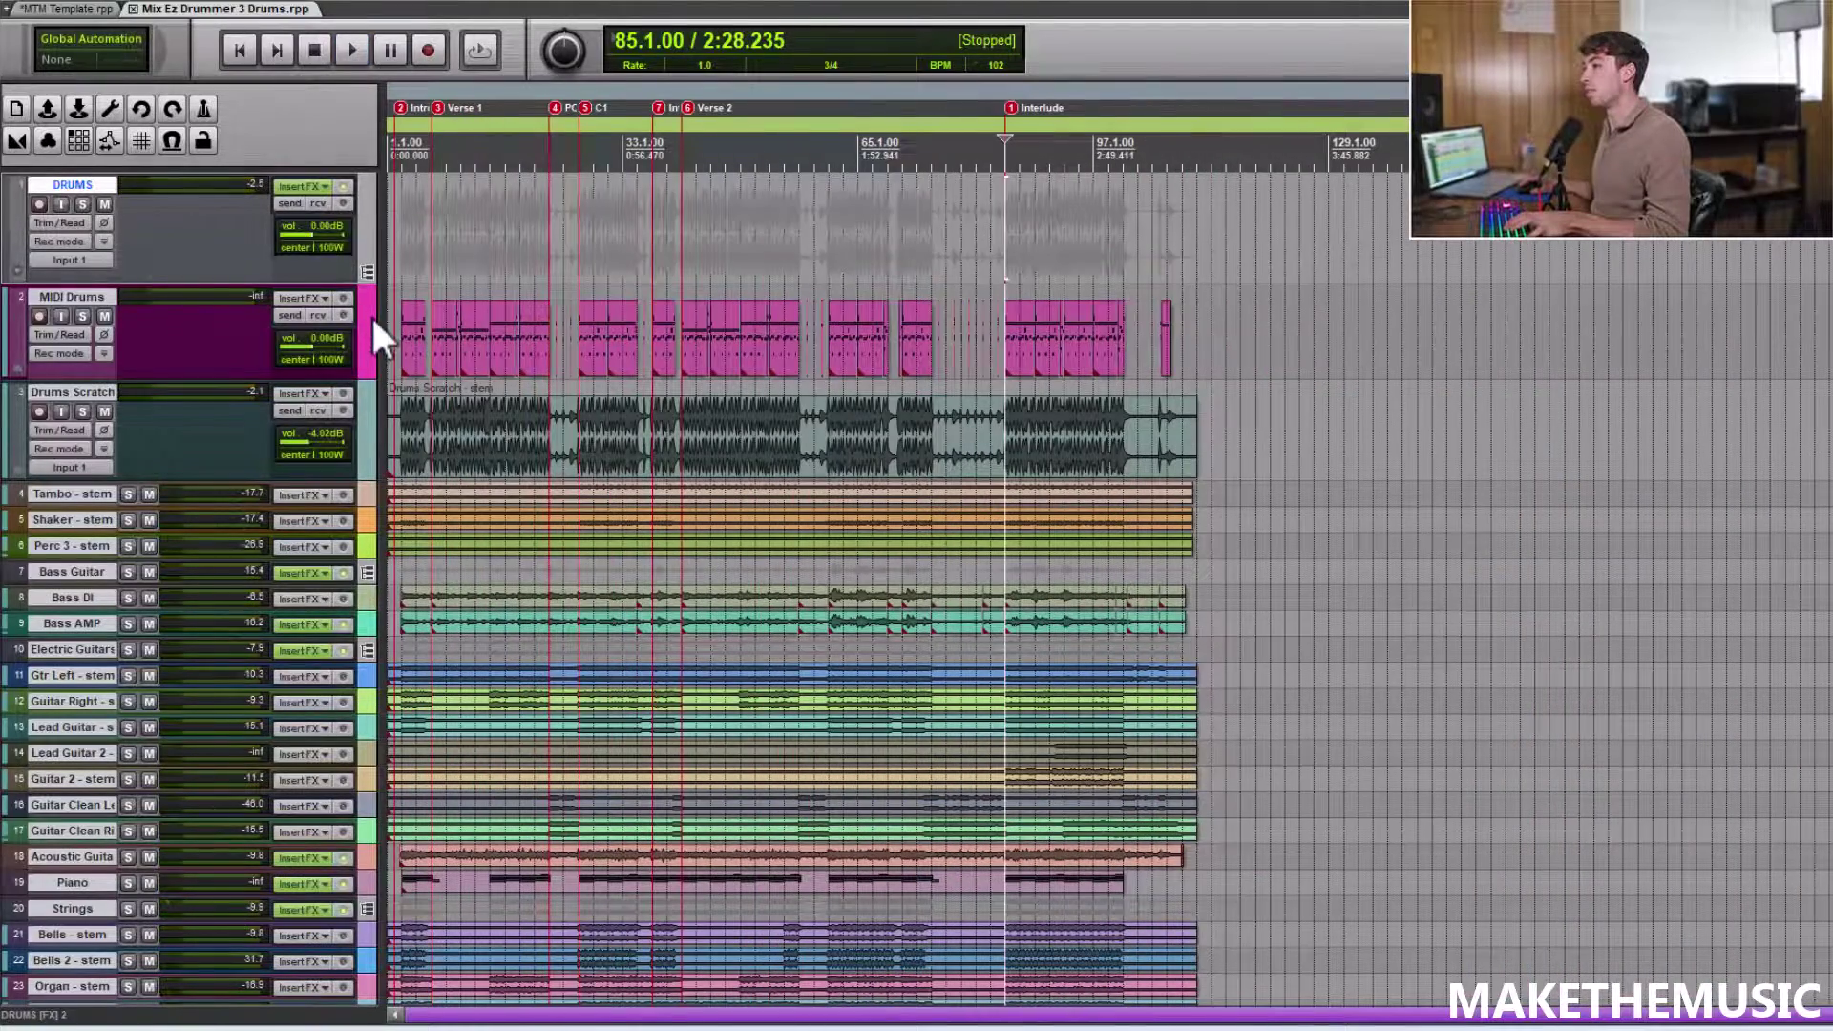
{"action": "left_click", "coordinate": [371, 314]}
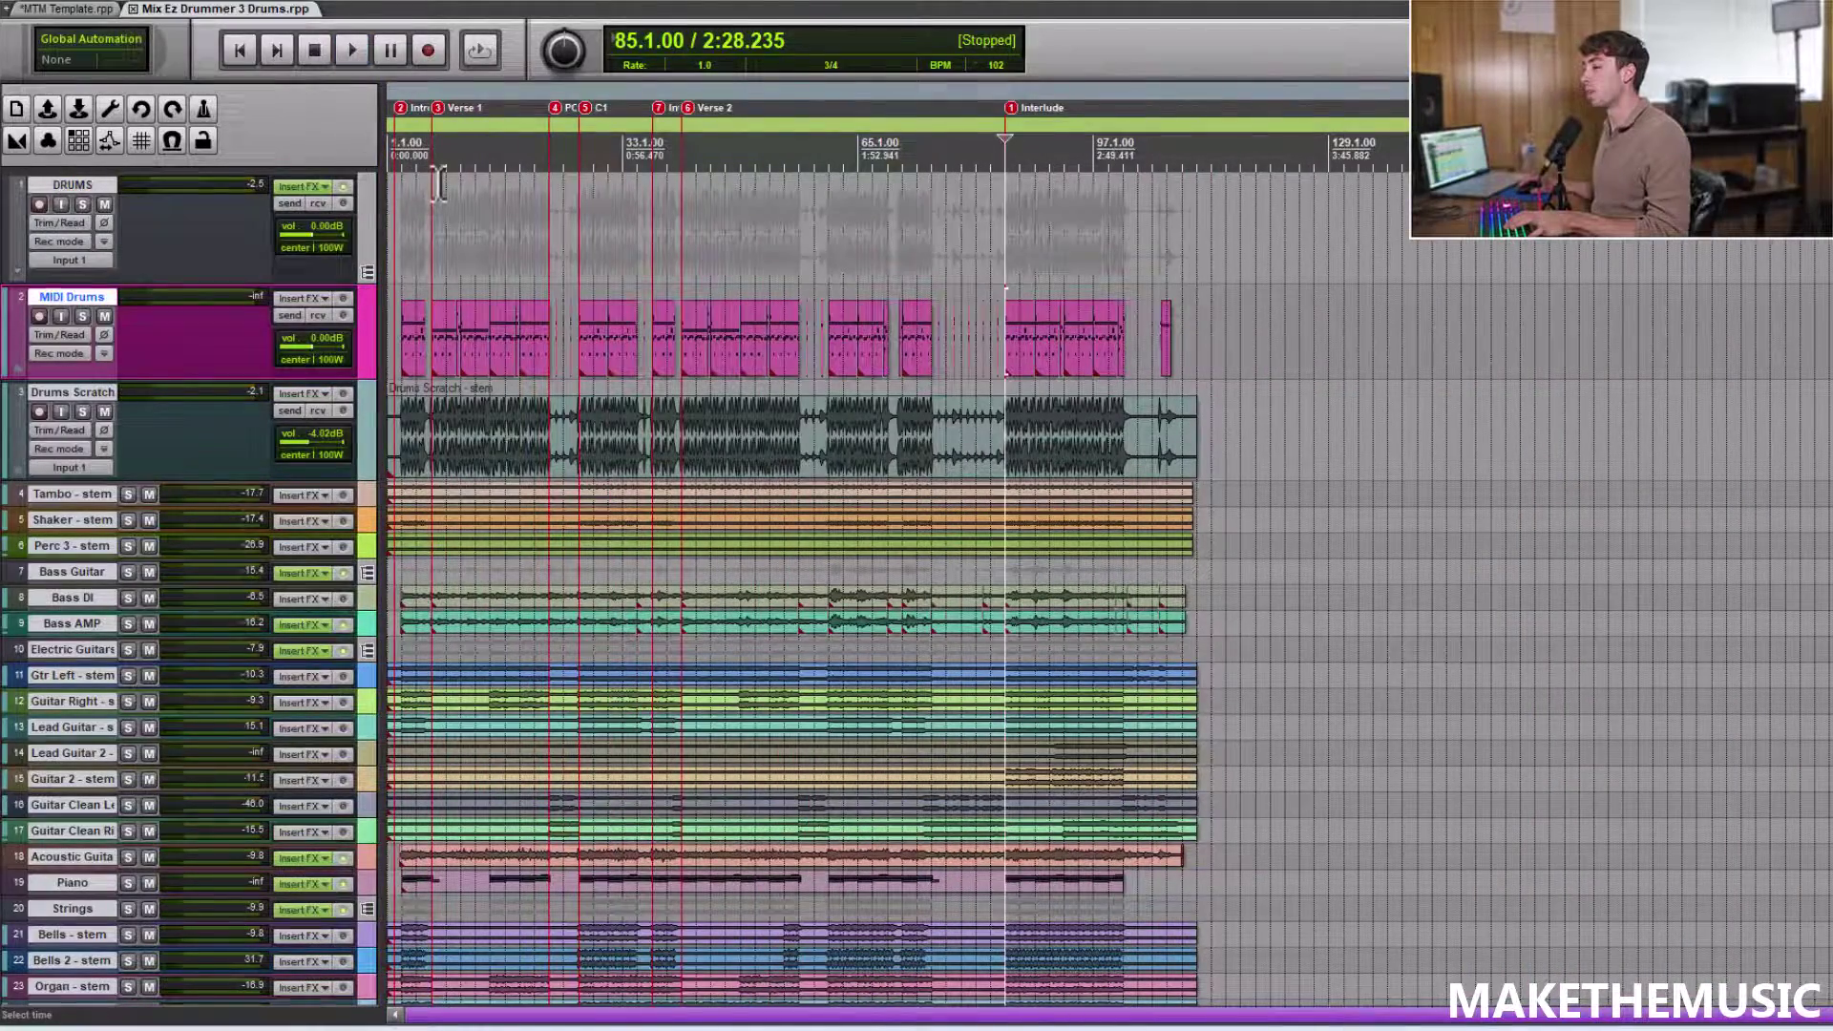
{"action": "scroll", "coordinate": [392, 234], "scroll_direction": "up", "scroll_amount": 3}
{"action": "left_click", "coordinate": [374, 246]}
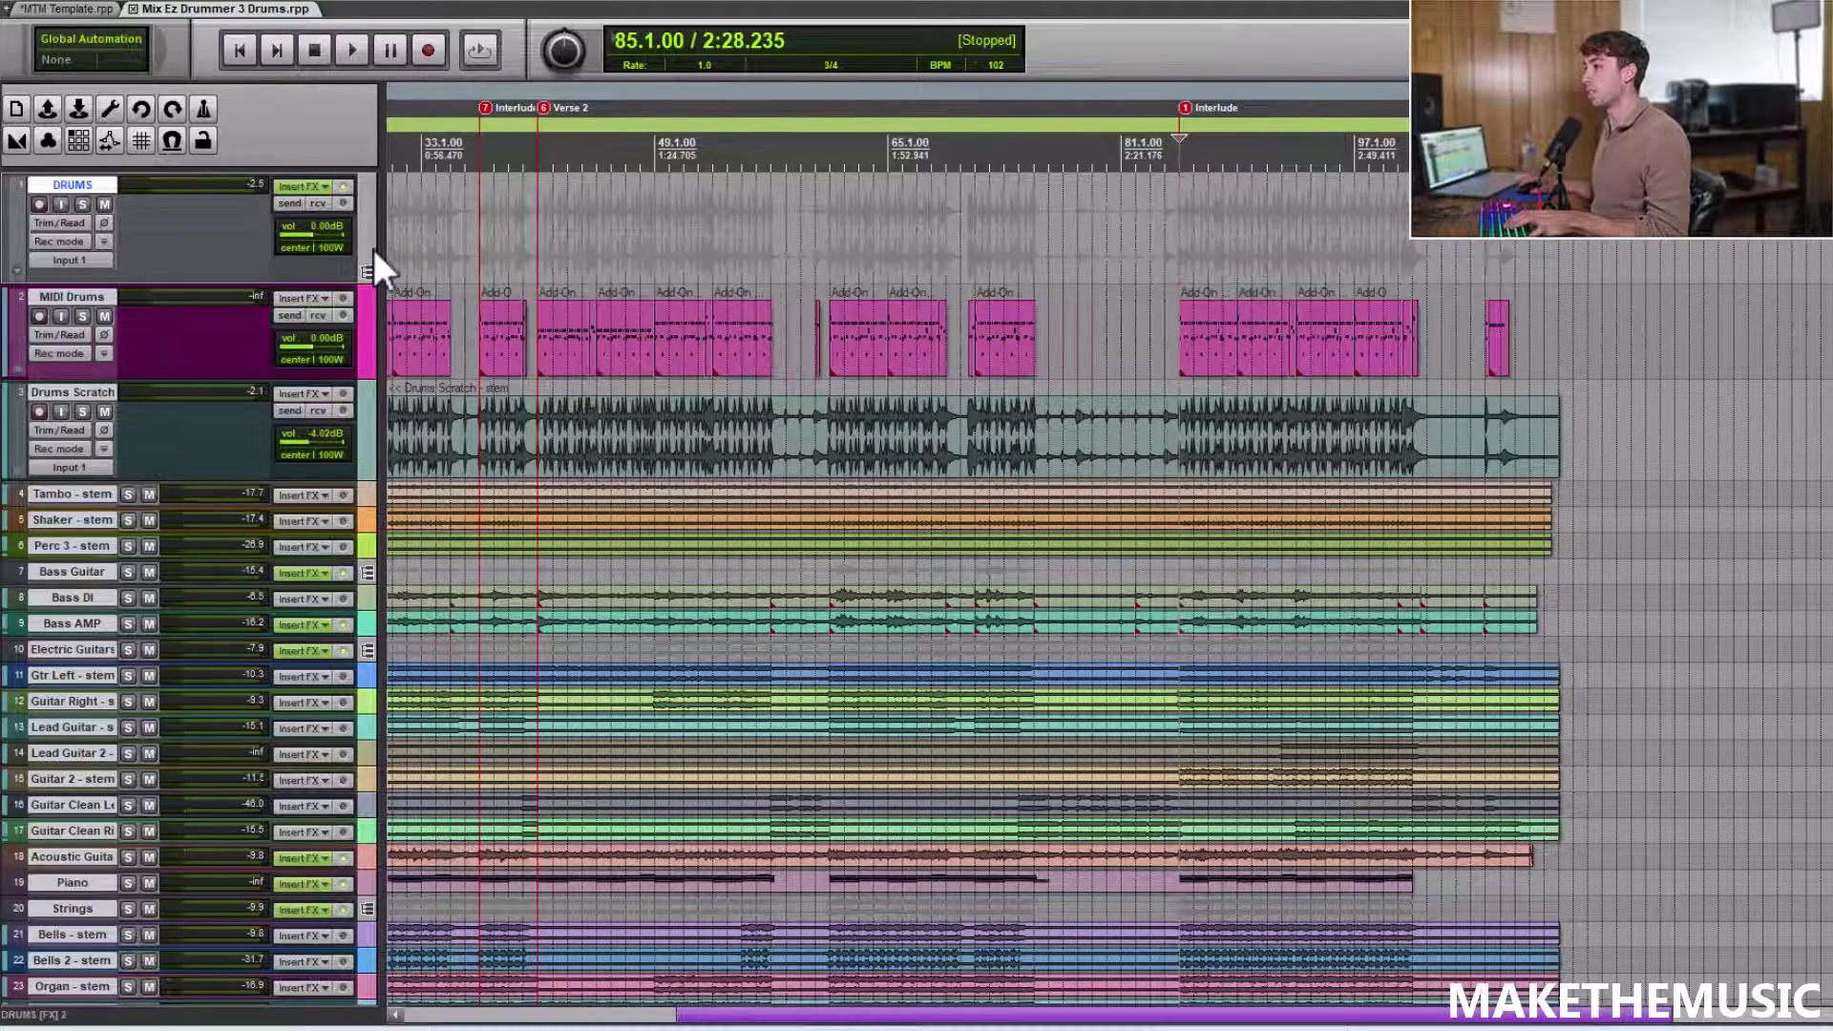
{"action": "left_click", "coordinate": [354, 311]}
{"action": "key", "text": "ctrl+t"}
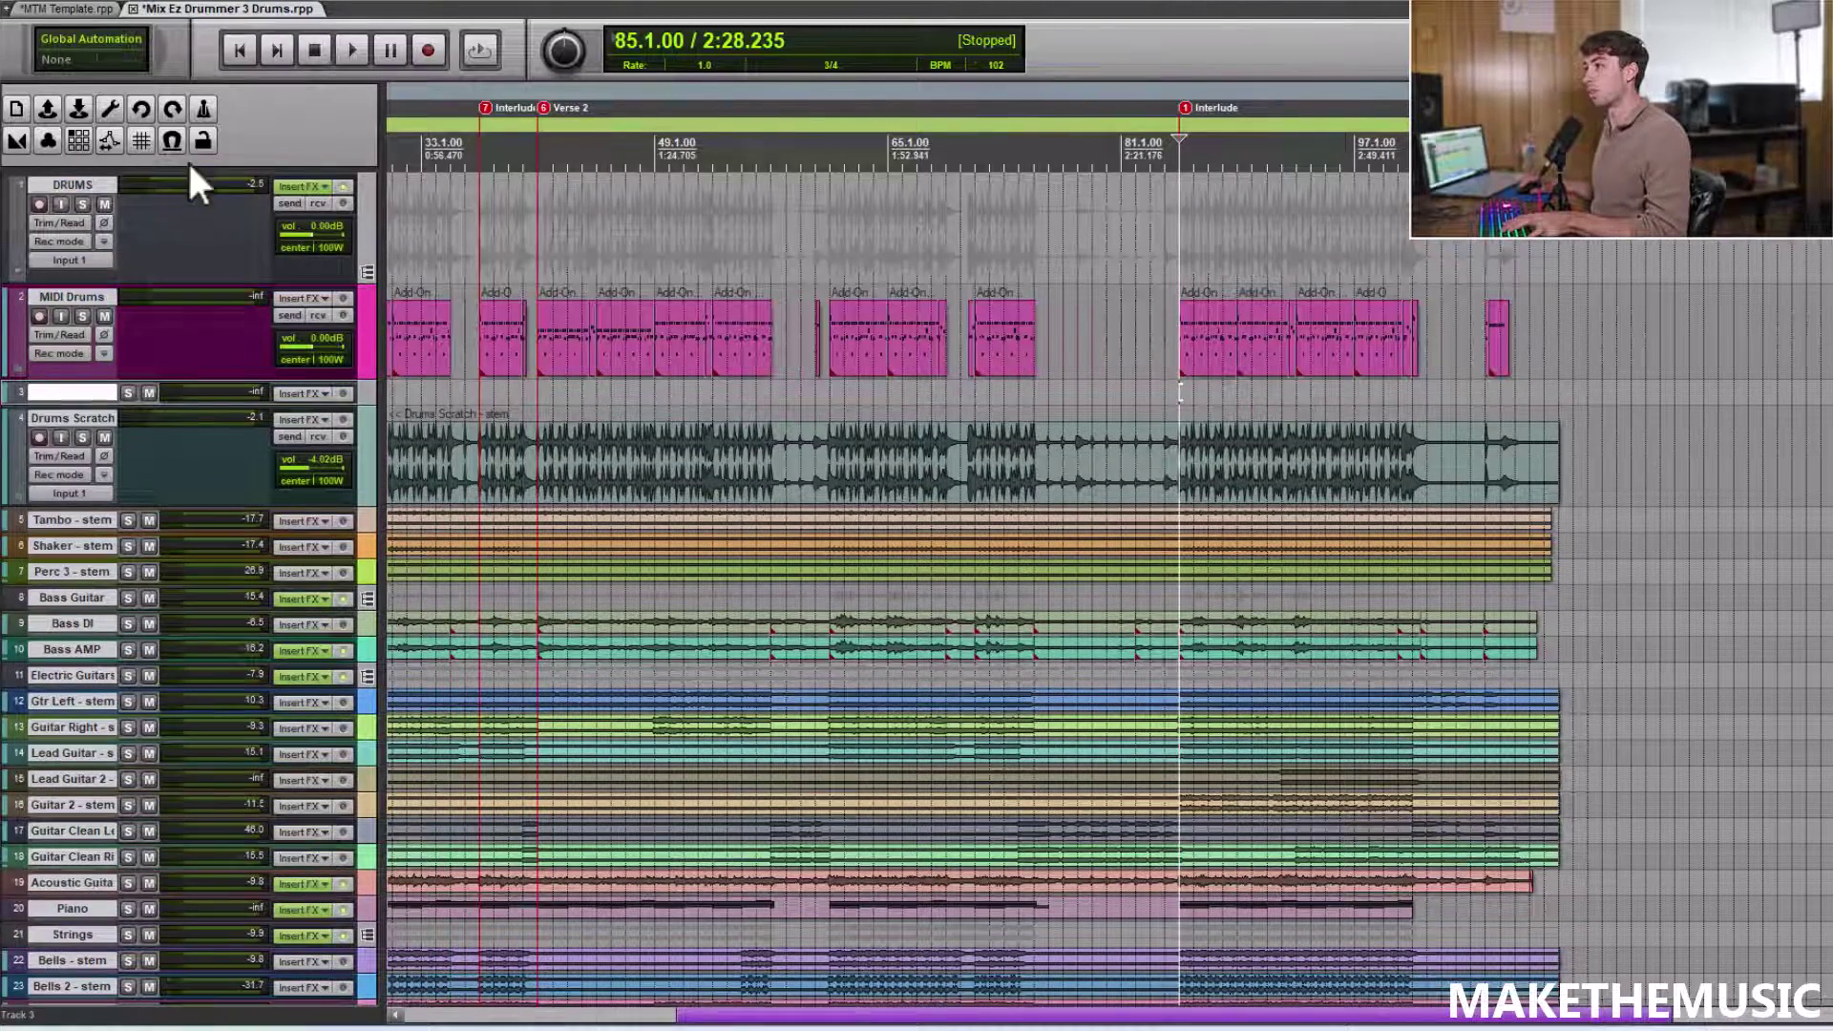
Add VST3i EZdrummer 3 as a virtual instrument on a new track, building tracks for all its outputs
{"action": "left_click", "coordinate": [143, 4]}
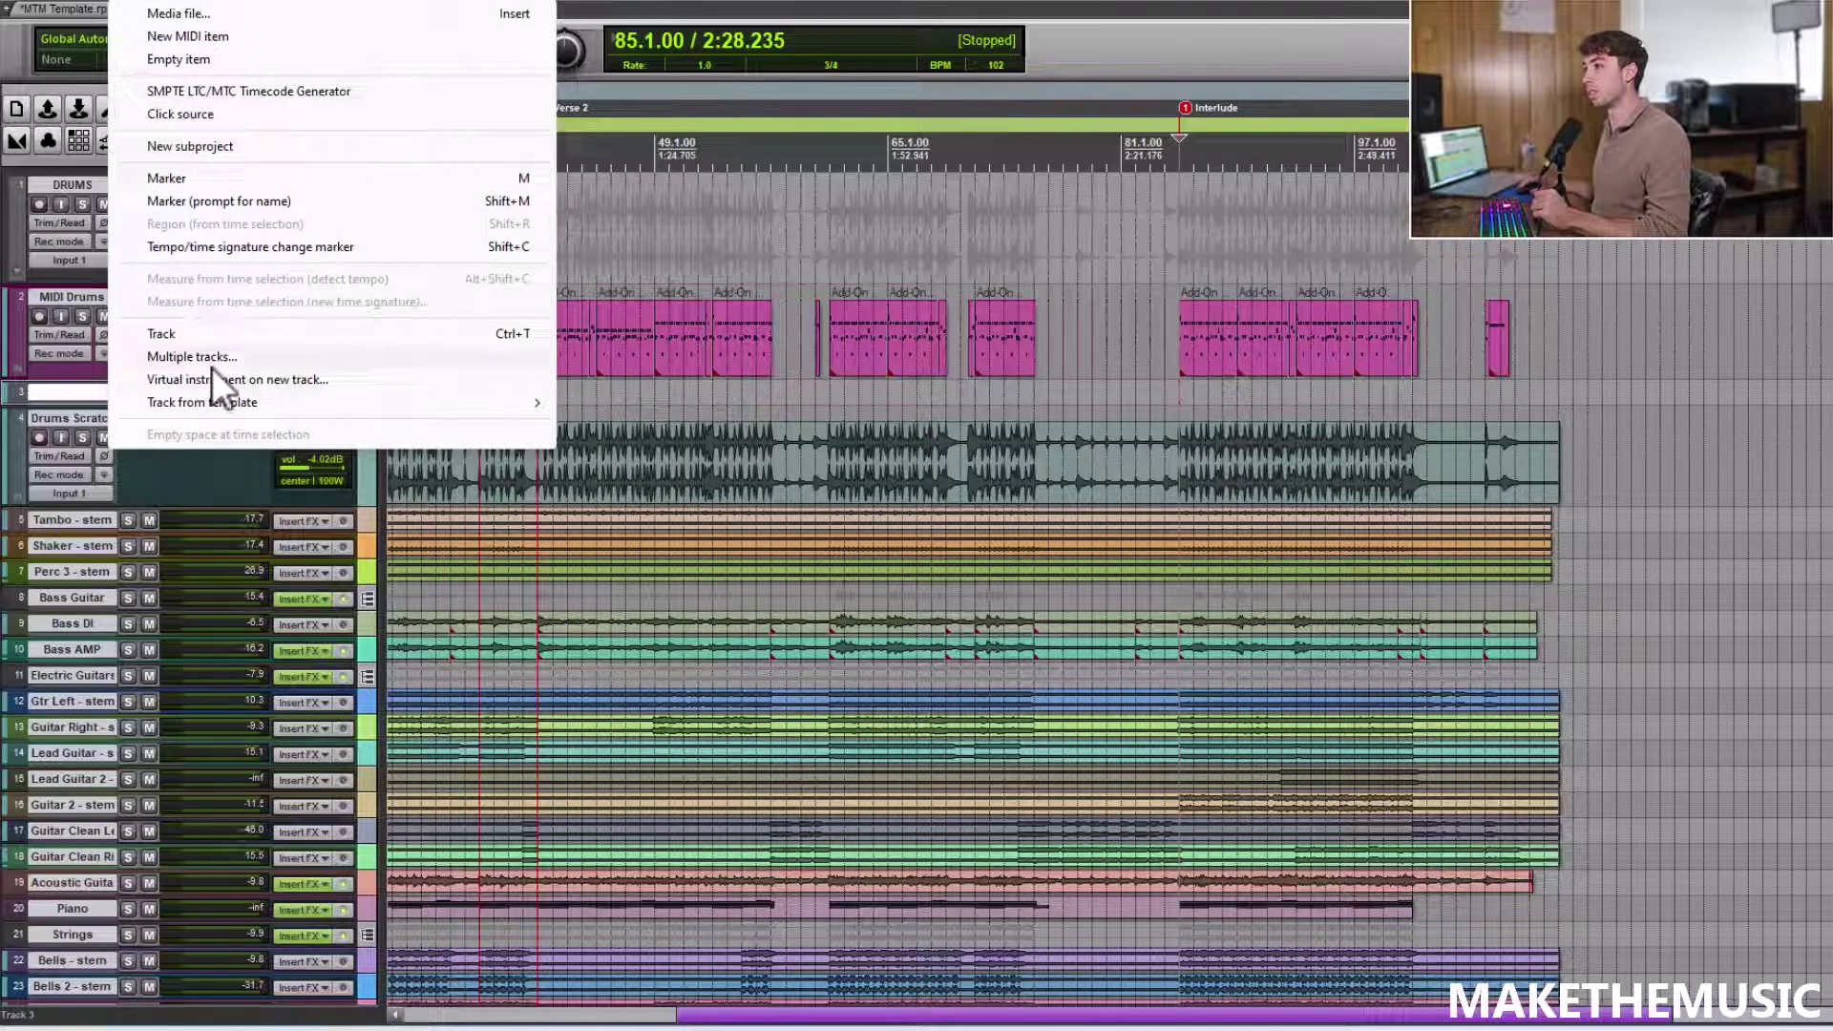
{"action": "left_click", "coordinate": [225, 380]}
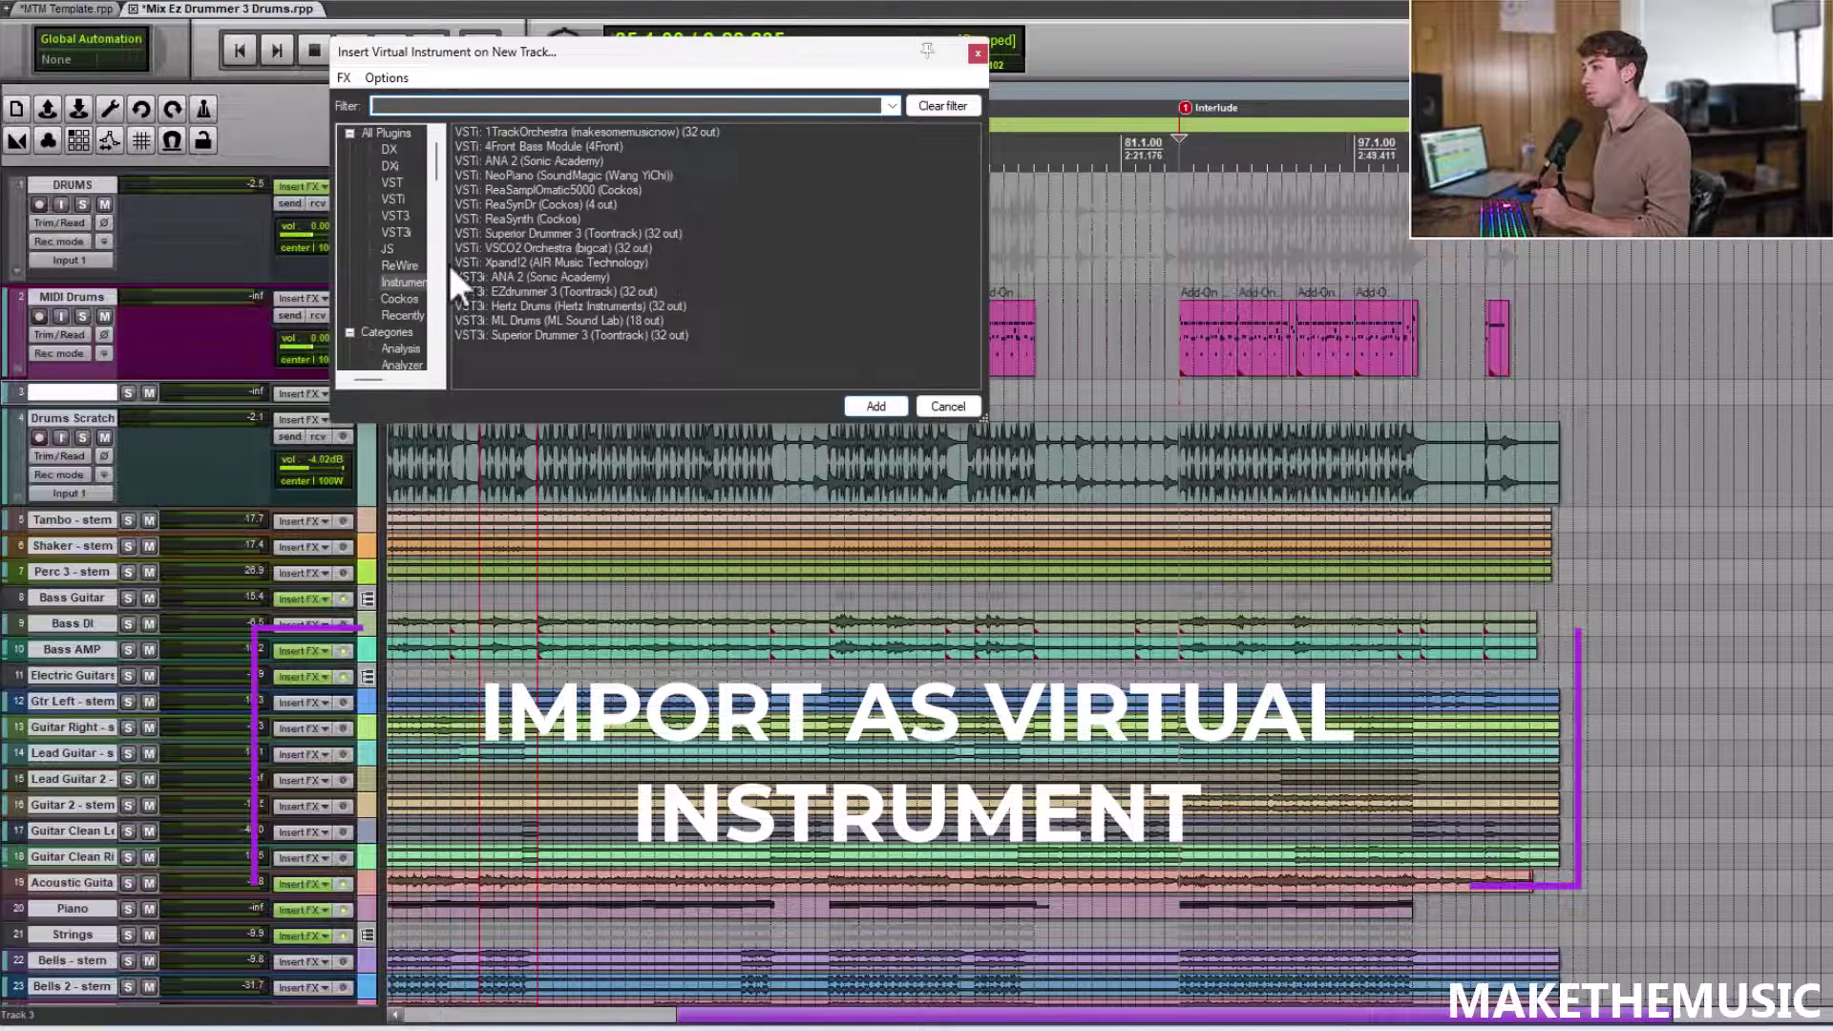
{"action": "left_click", "coordinate": [542, 290]}
{"action": "double_click", "coordinate": [542, 289]}
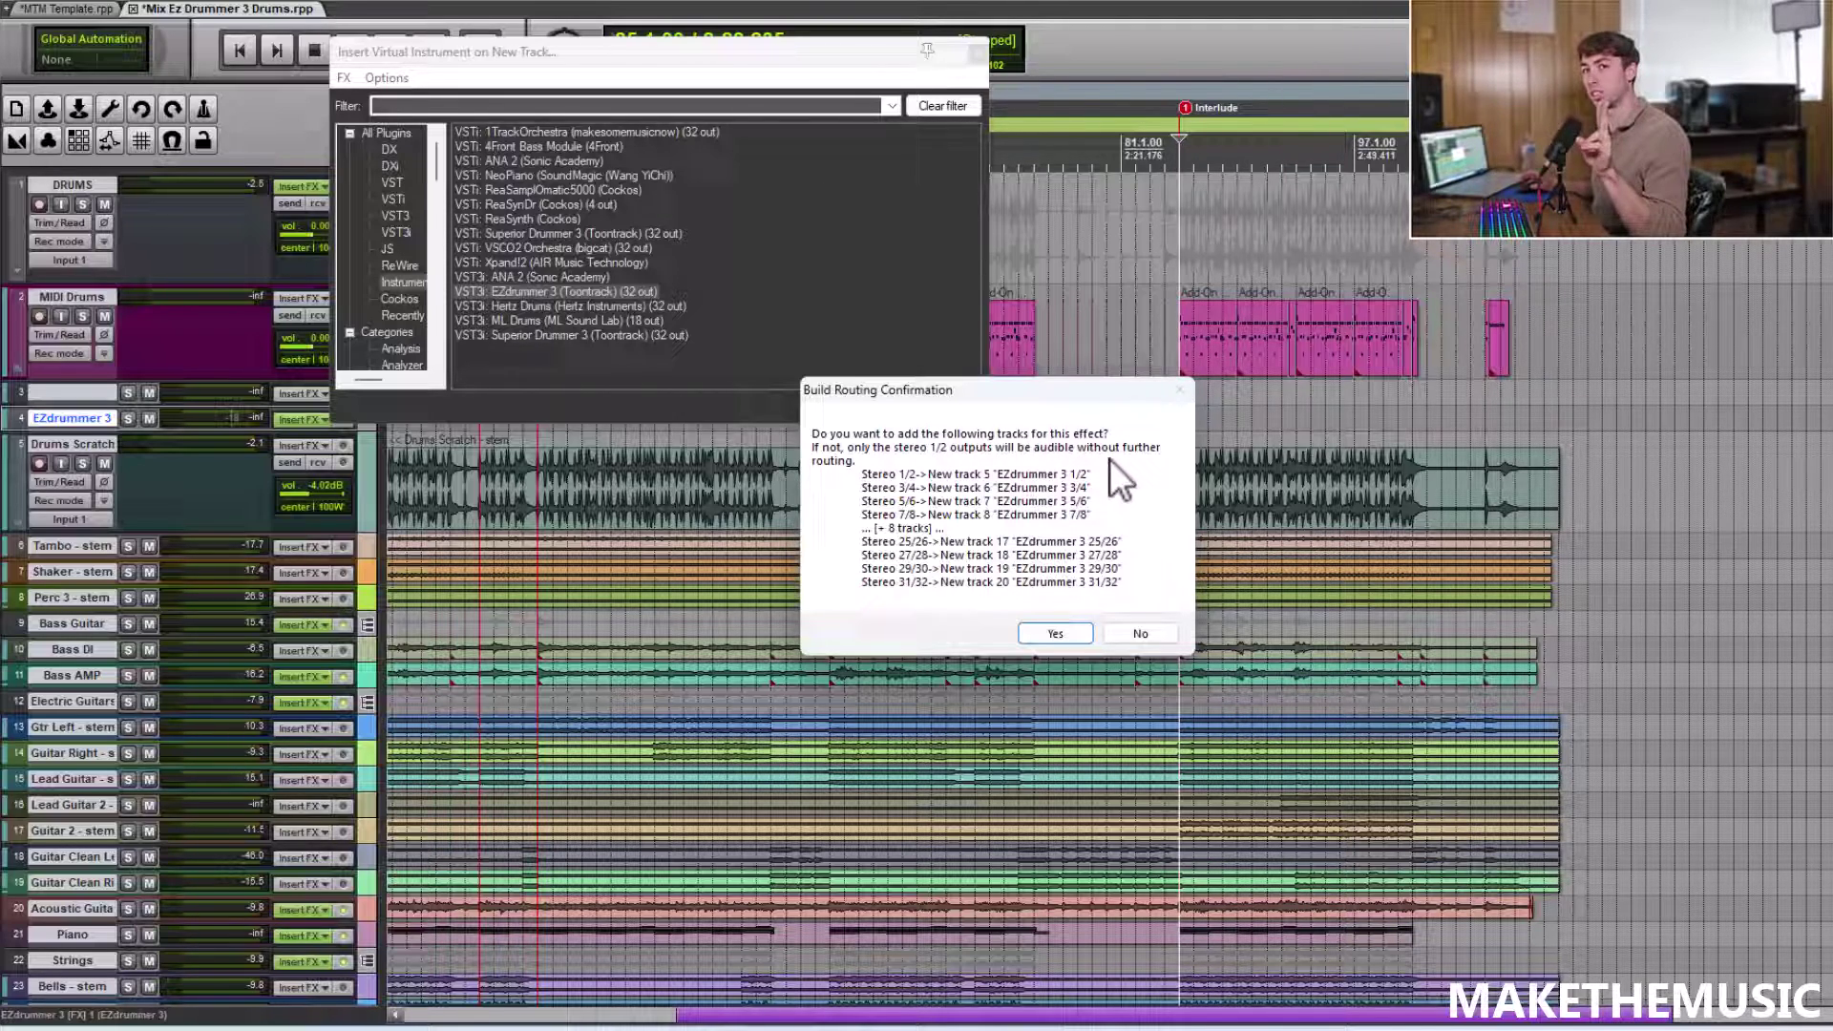
{"action": "left_click", "coordinate": [1055, 634]}
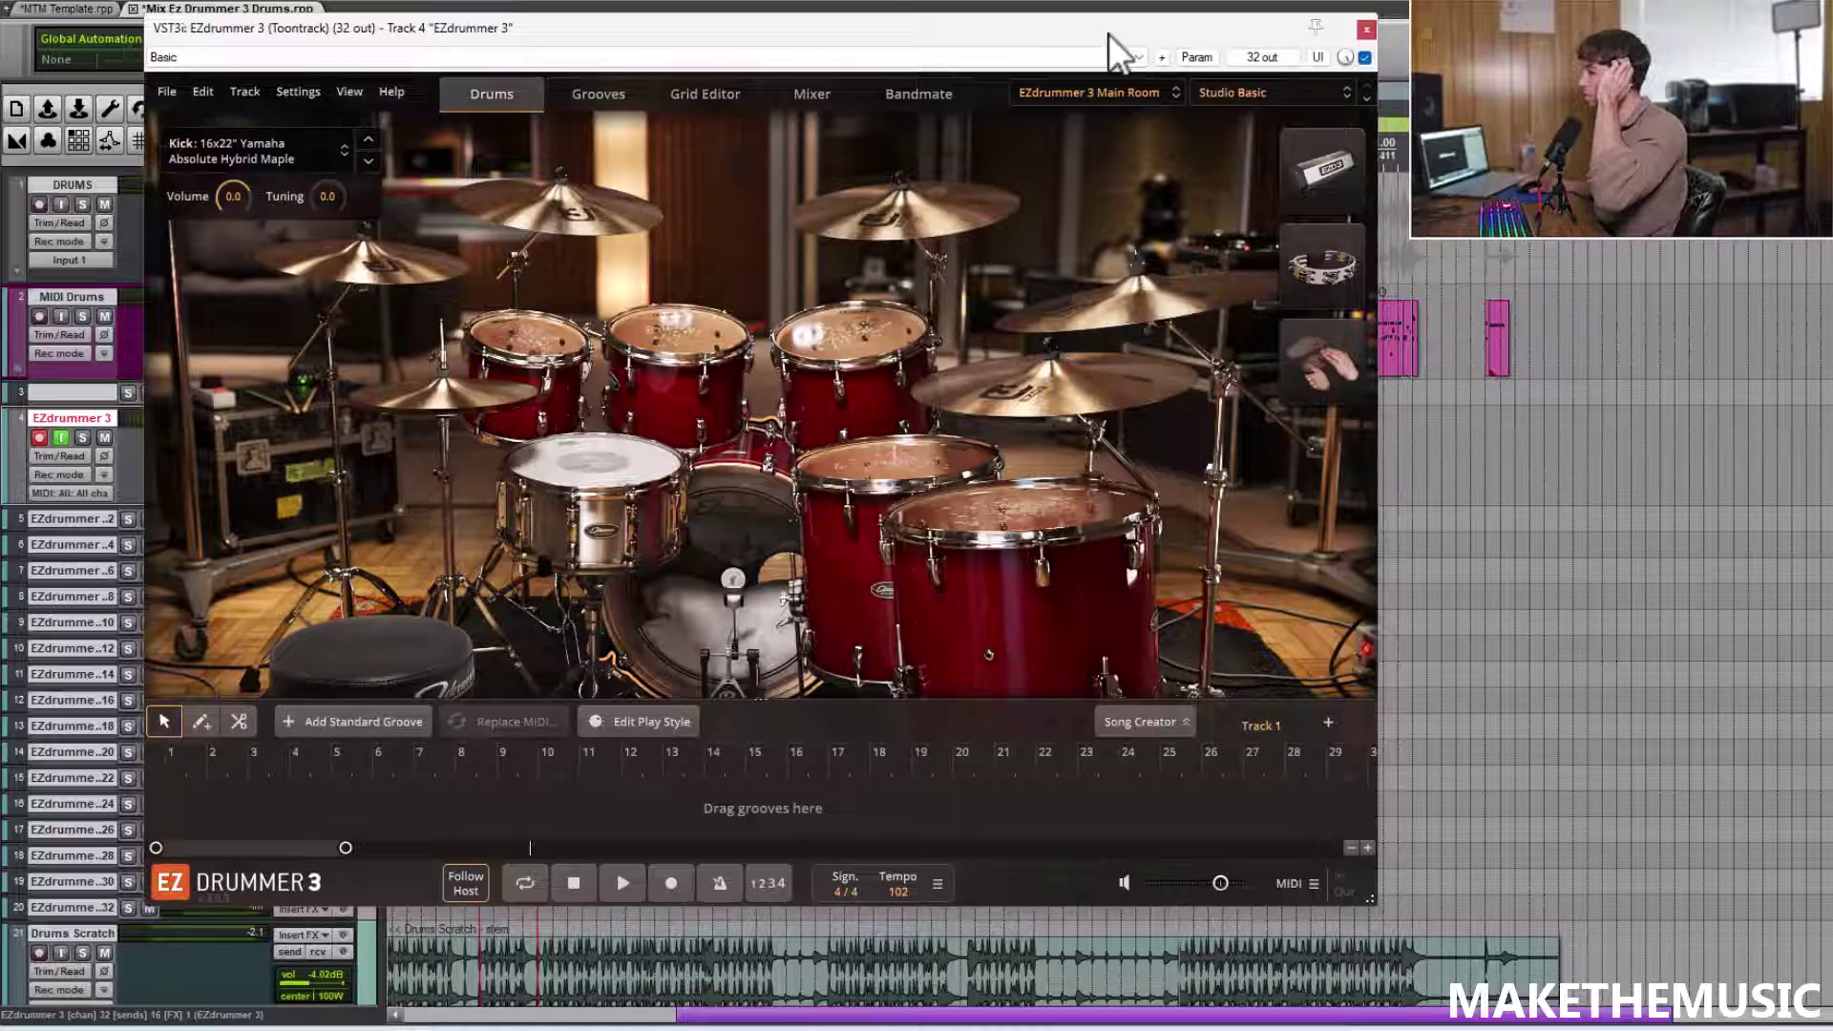
Move the EZdrummer window aside and remove the empty track 3
{"action": "left_click_drag", "start_coordinate": [1108, 32], "coordinate": [1332, 39]}
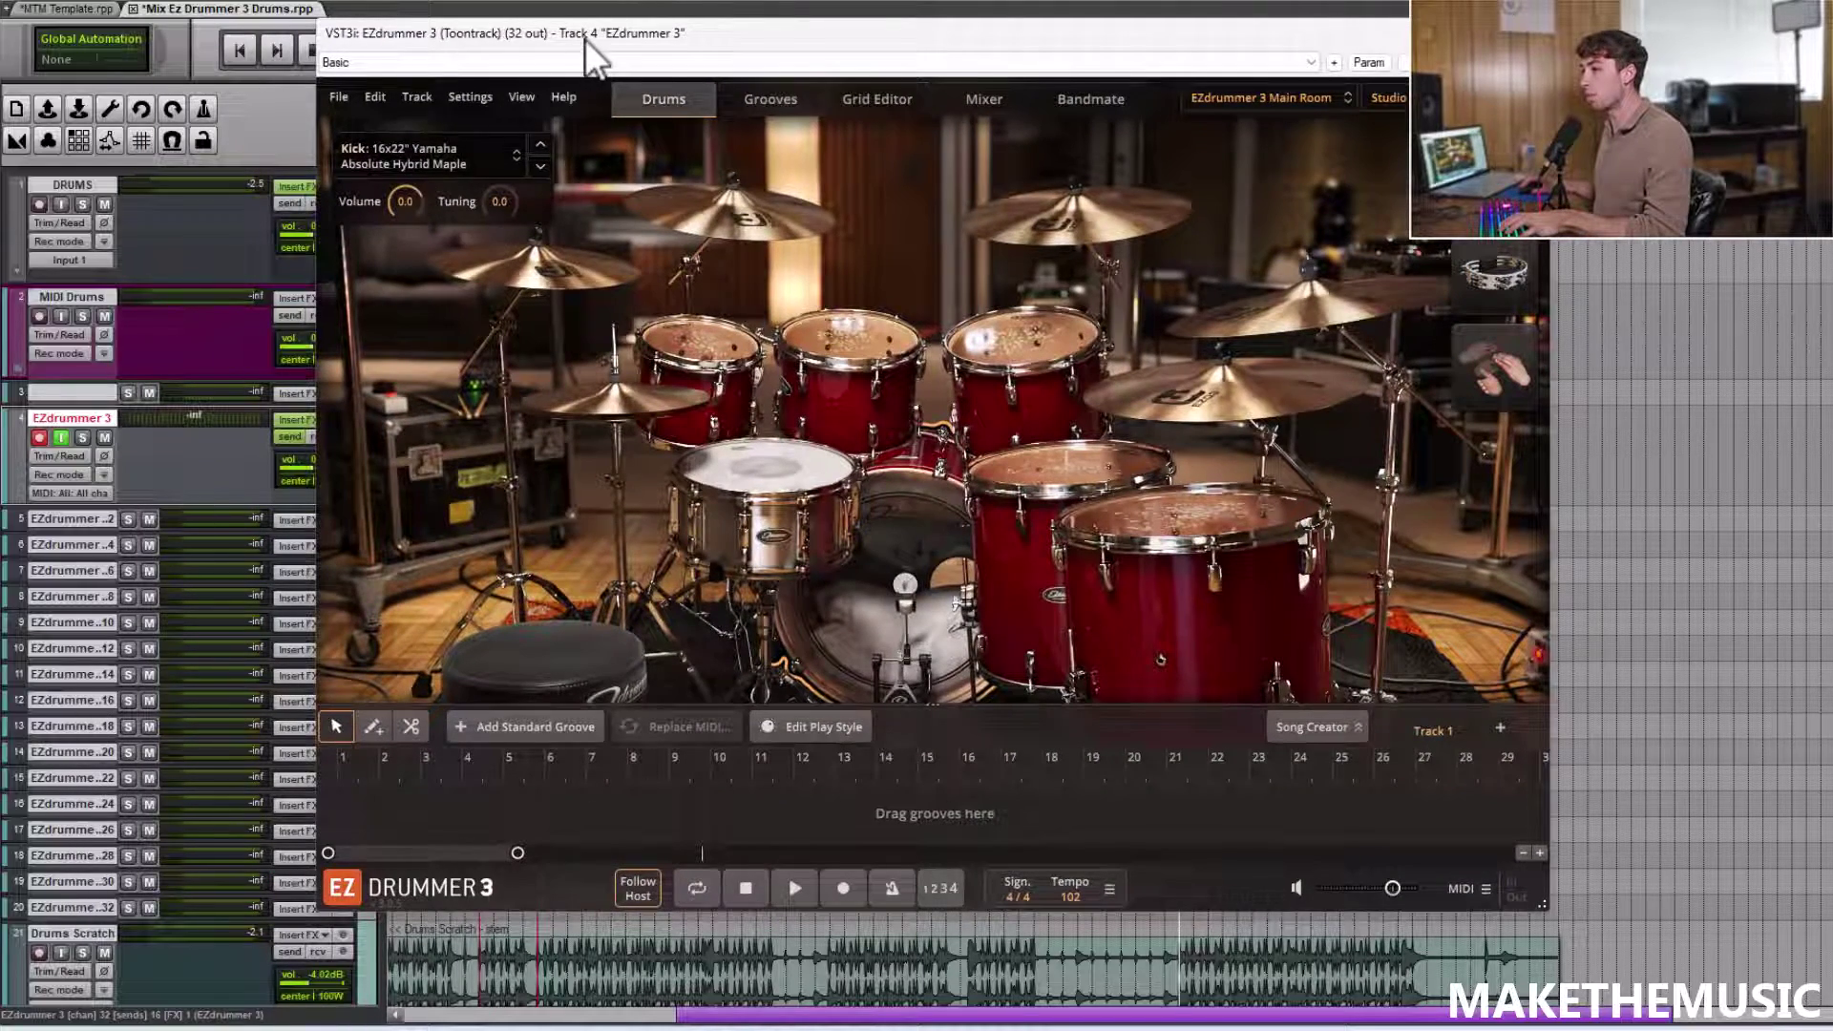
{"action": "left_click_drag", "start_coordinate": [584, 38], "coordinate": [913, 30]}
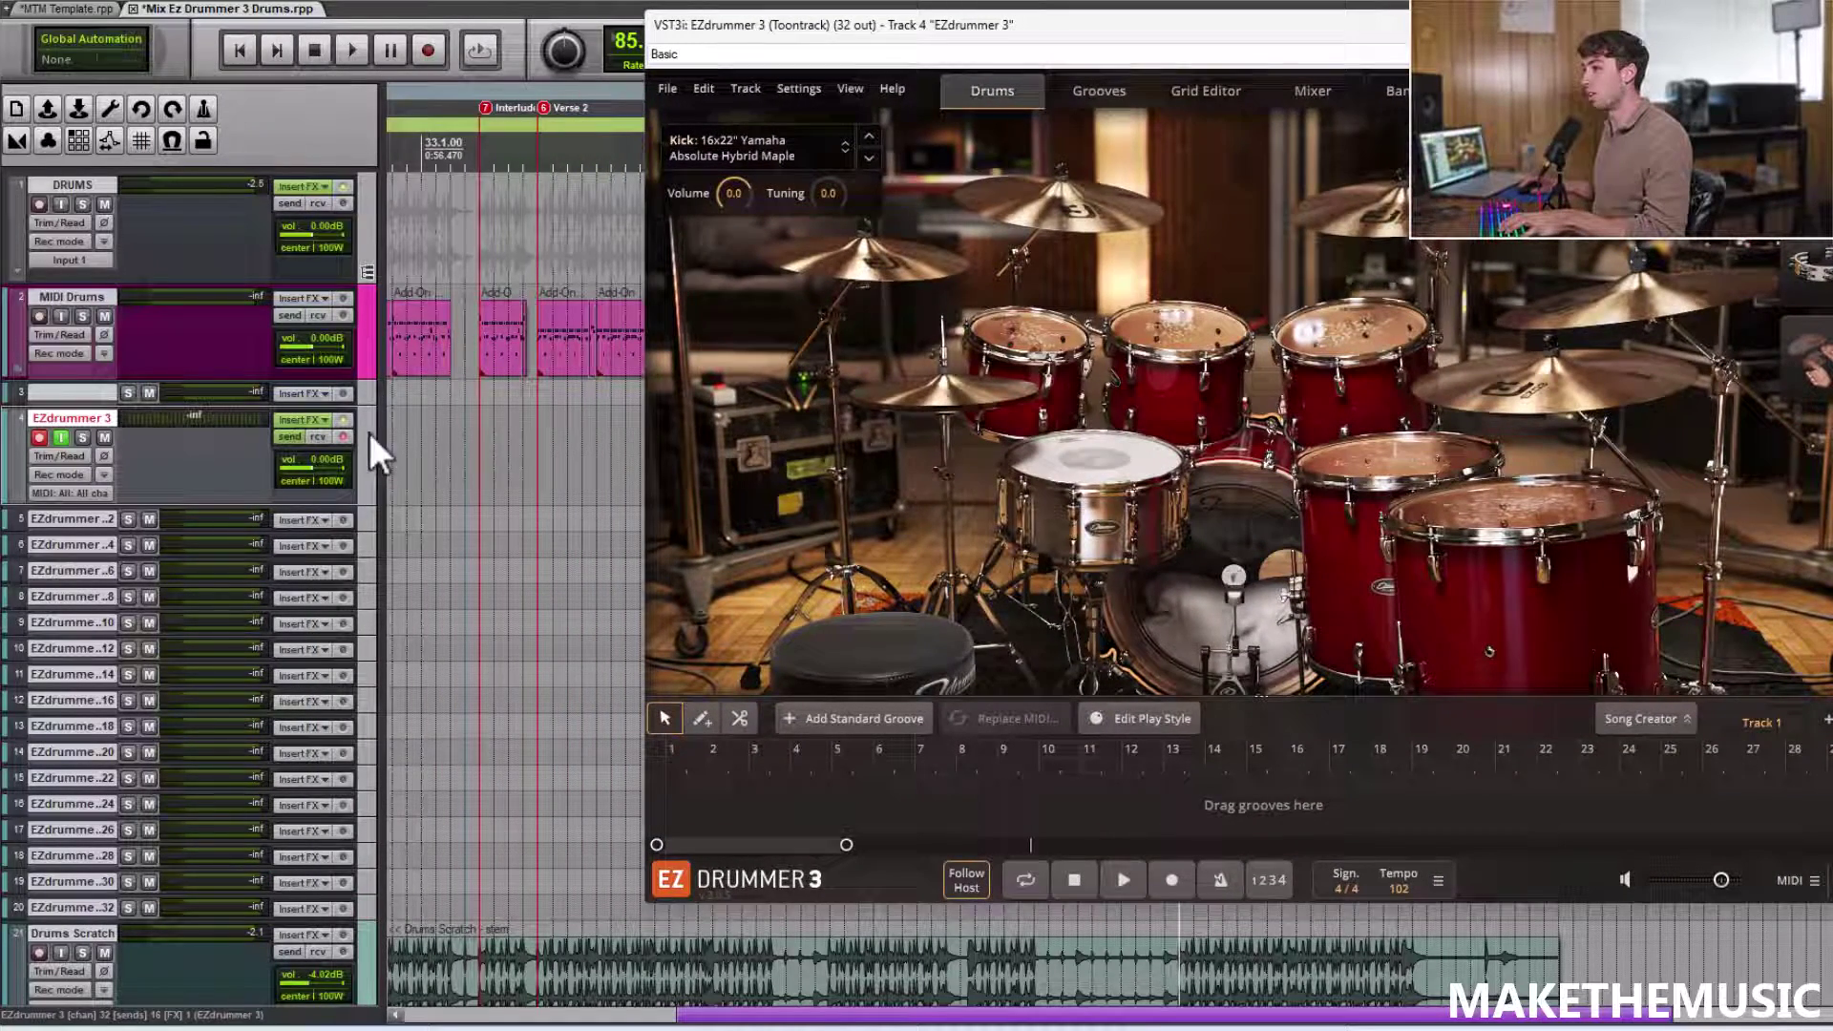
{"action": "right_click", "coordinate": [365, 390]}
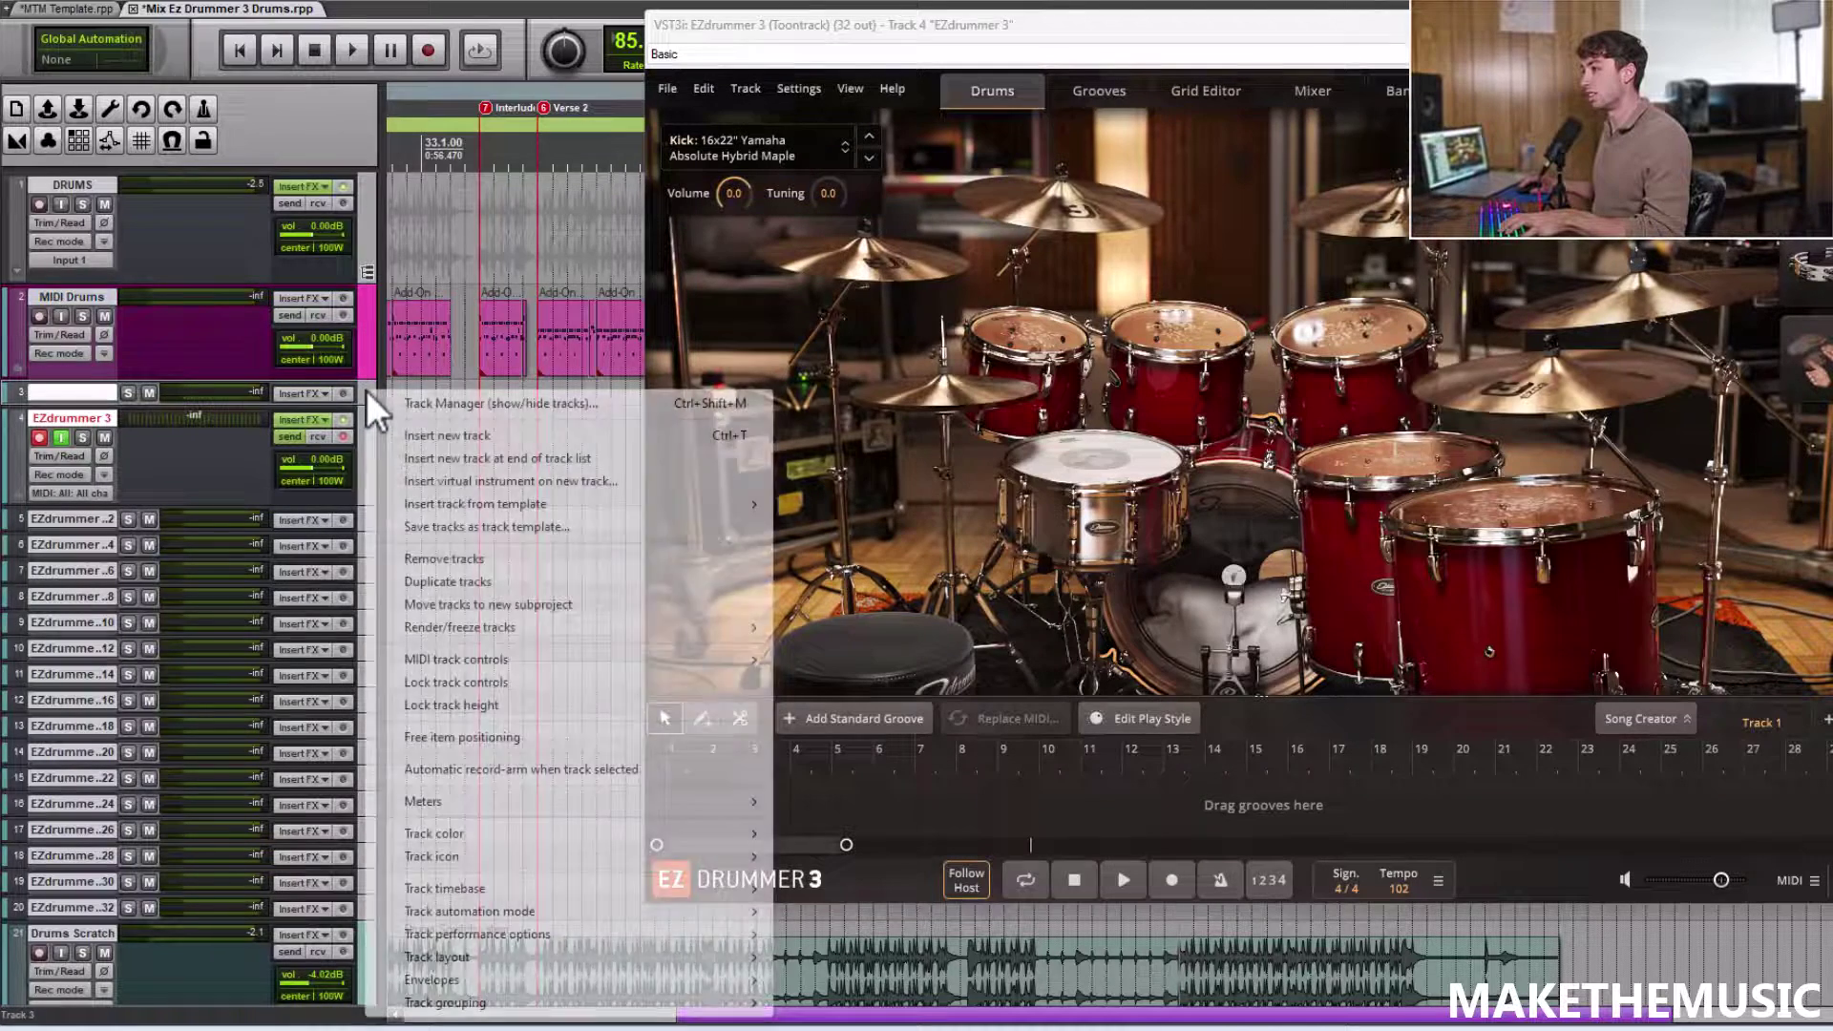
{"action": "left_click", "coordinate": [431, 553]}
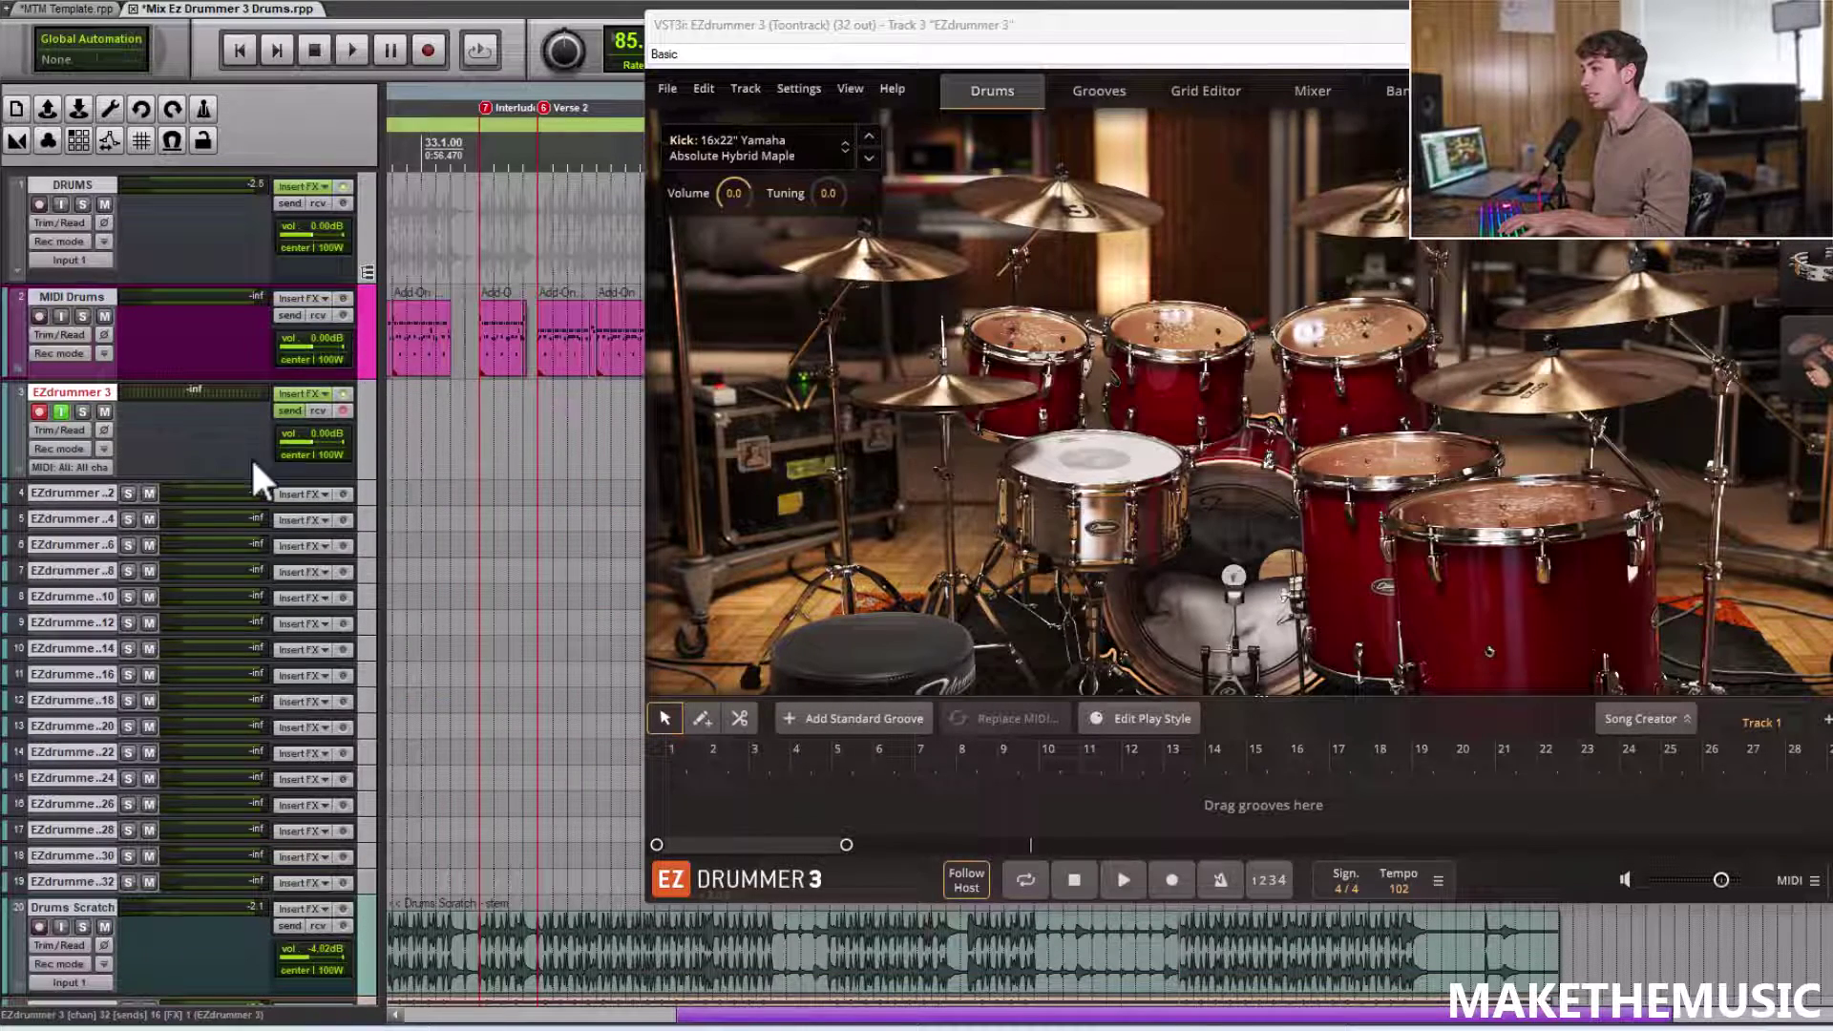
Turn off input monitoring on EZdrummer output tracks 4 through 19
{"action": "left_click_drag", "start_coordinate": [1363, 17], "coordinate": [1148, 4]}
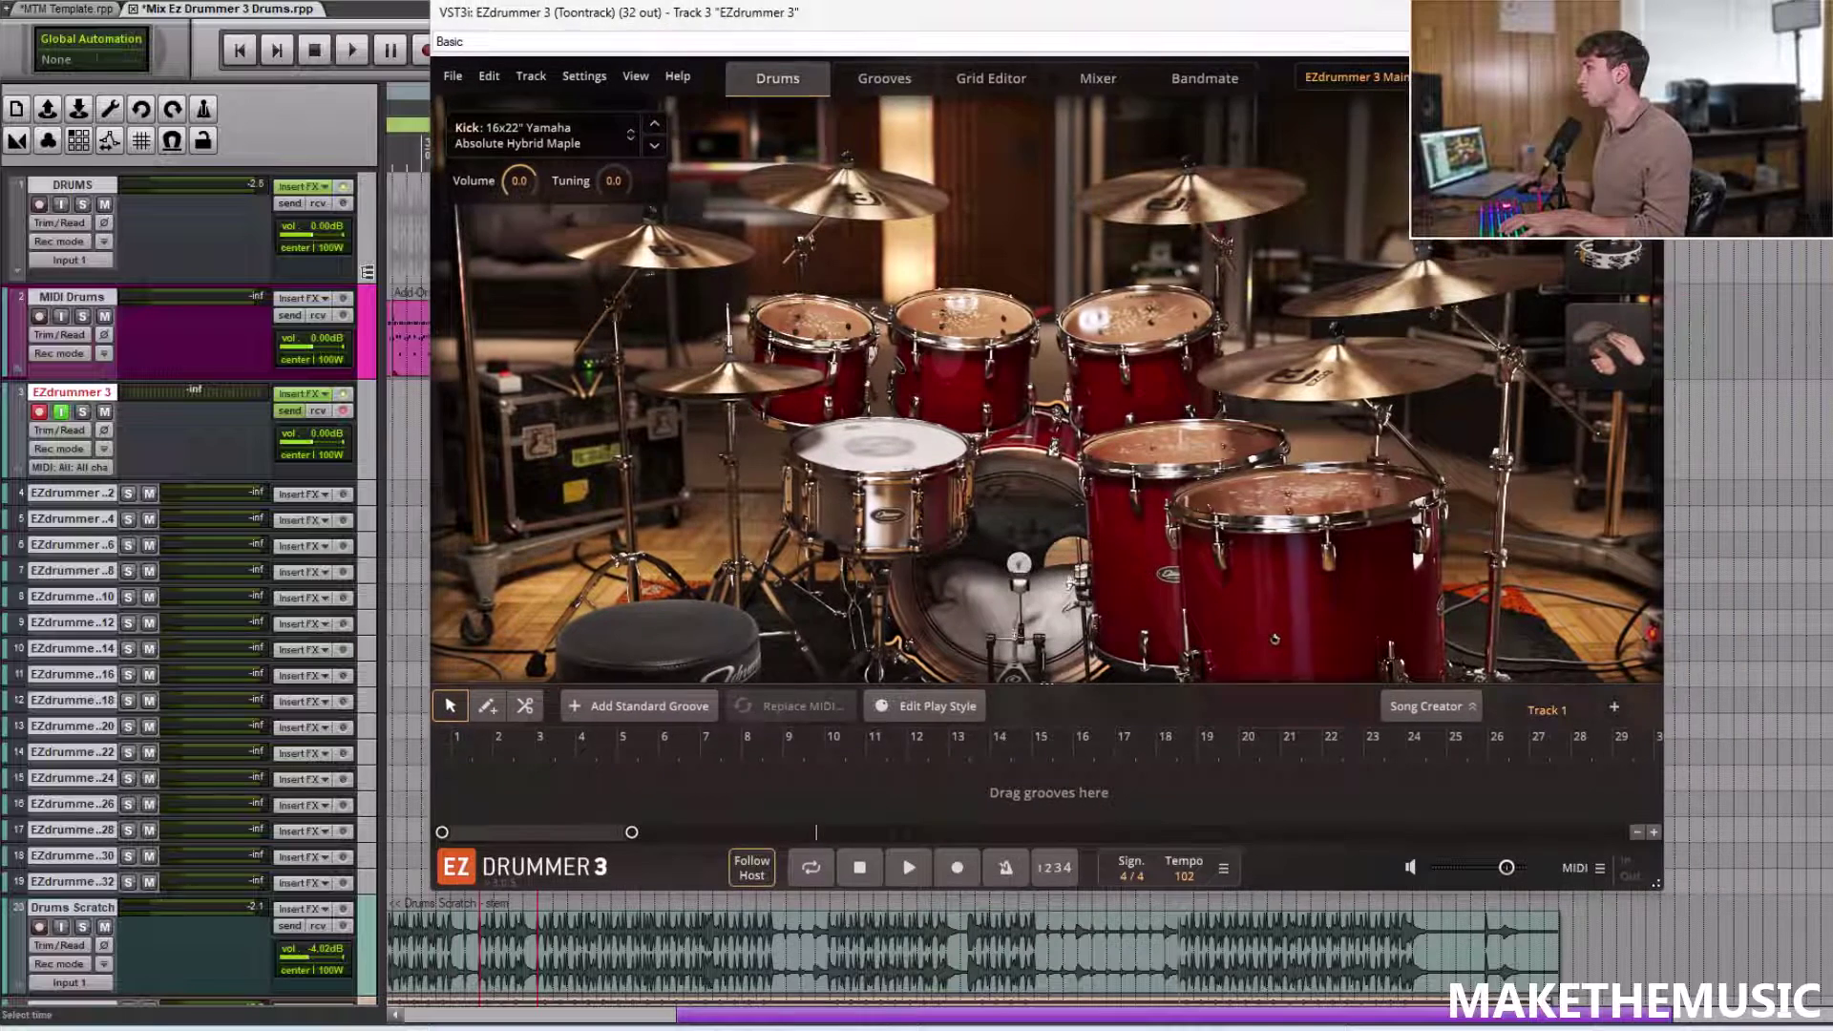
{"action": "scroll", "coordinate": [353, 390], "scroll_direction": "down", "scroll_amount": 3}
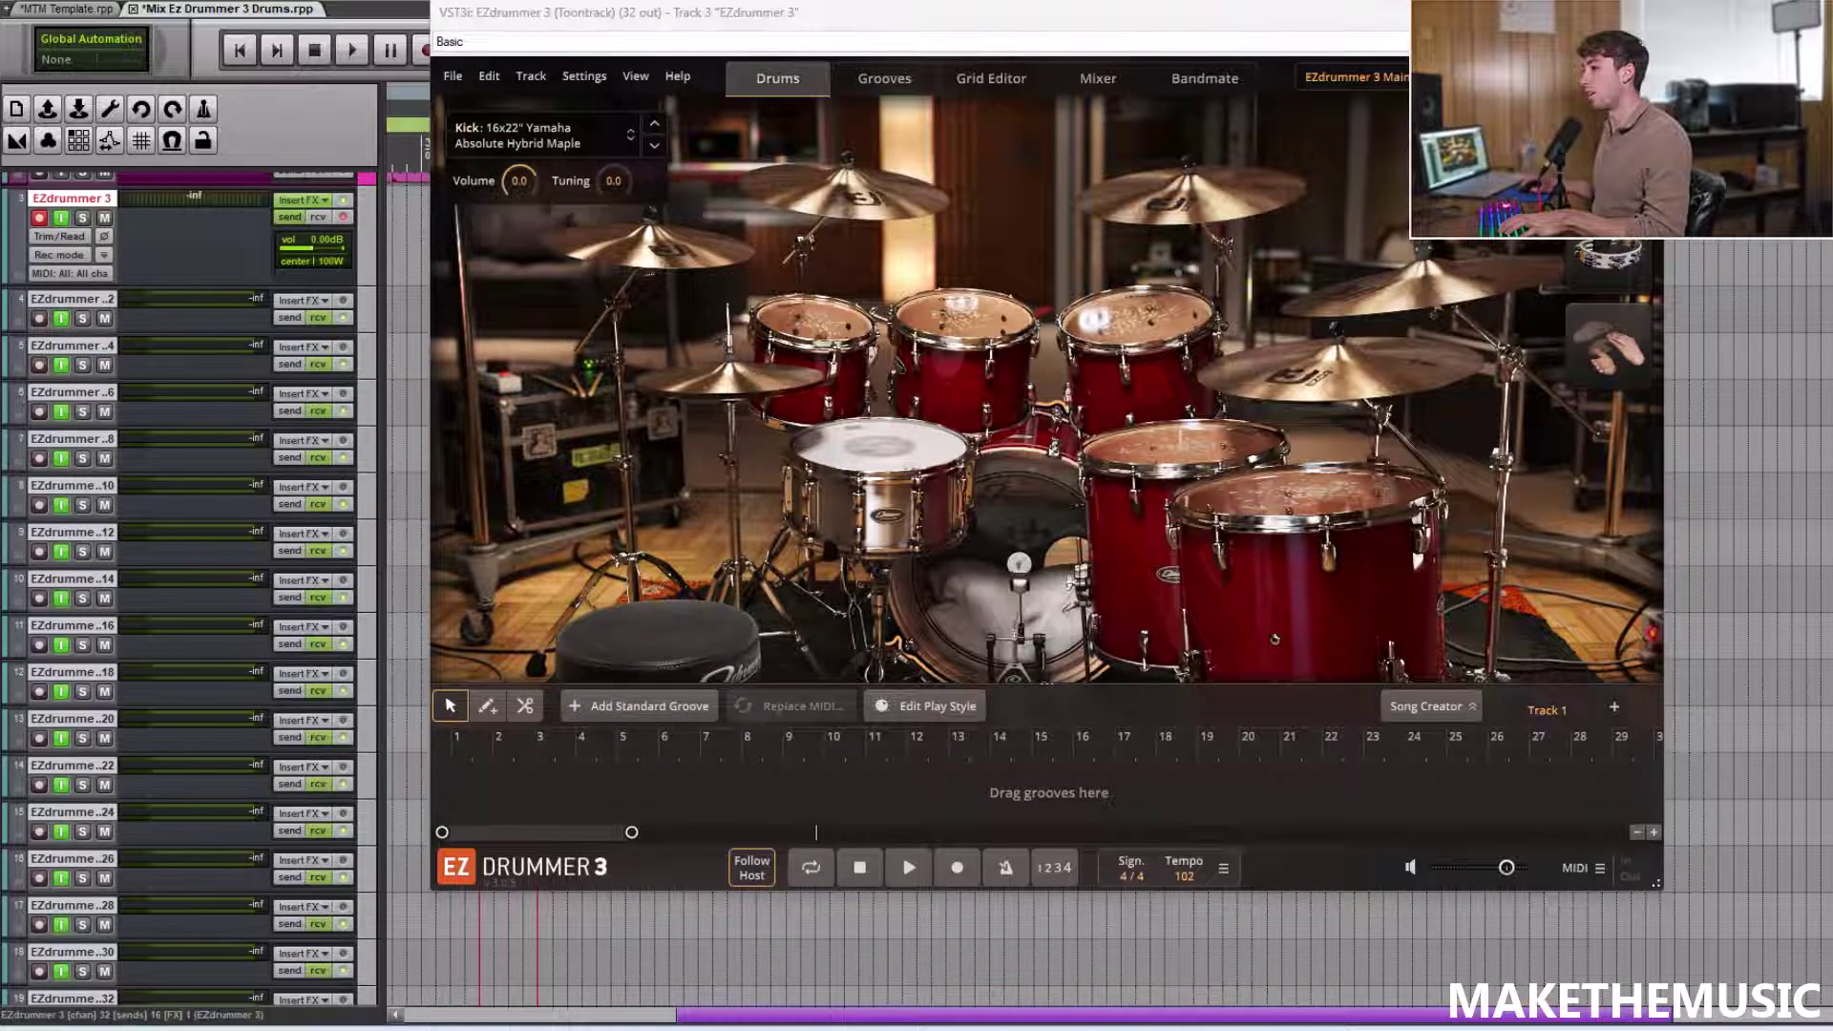
{"action": "left_click", "coordinate": [368, 310]}
{"action": "left_click", "coordinate": [367, 1001], "text": "shift"}
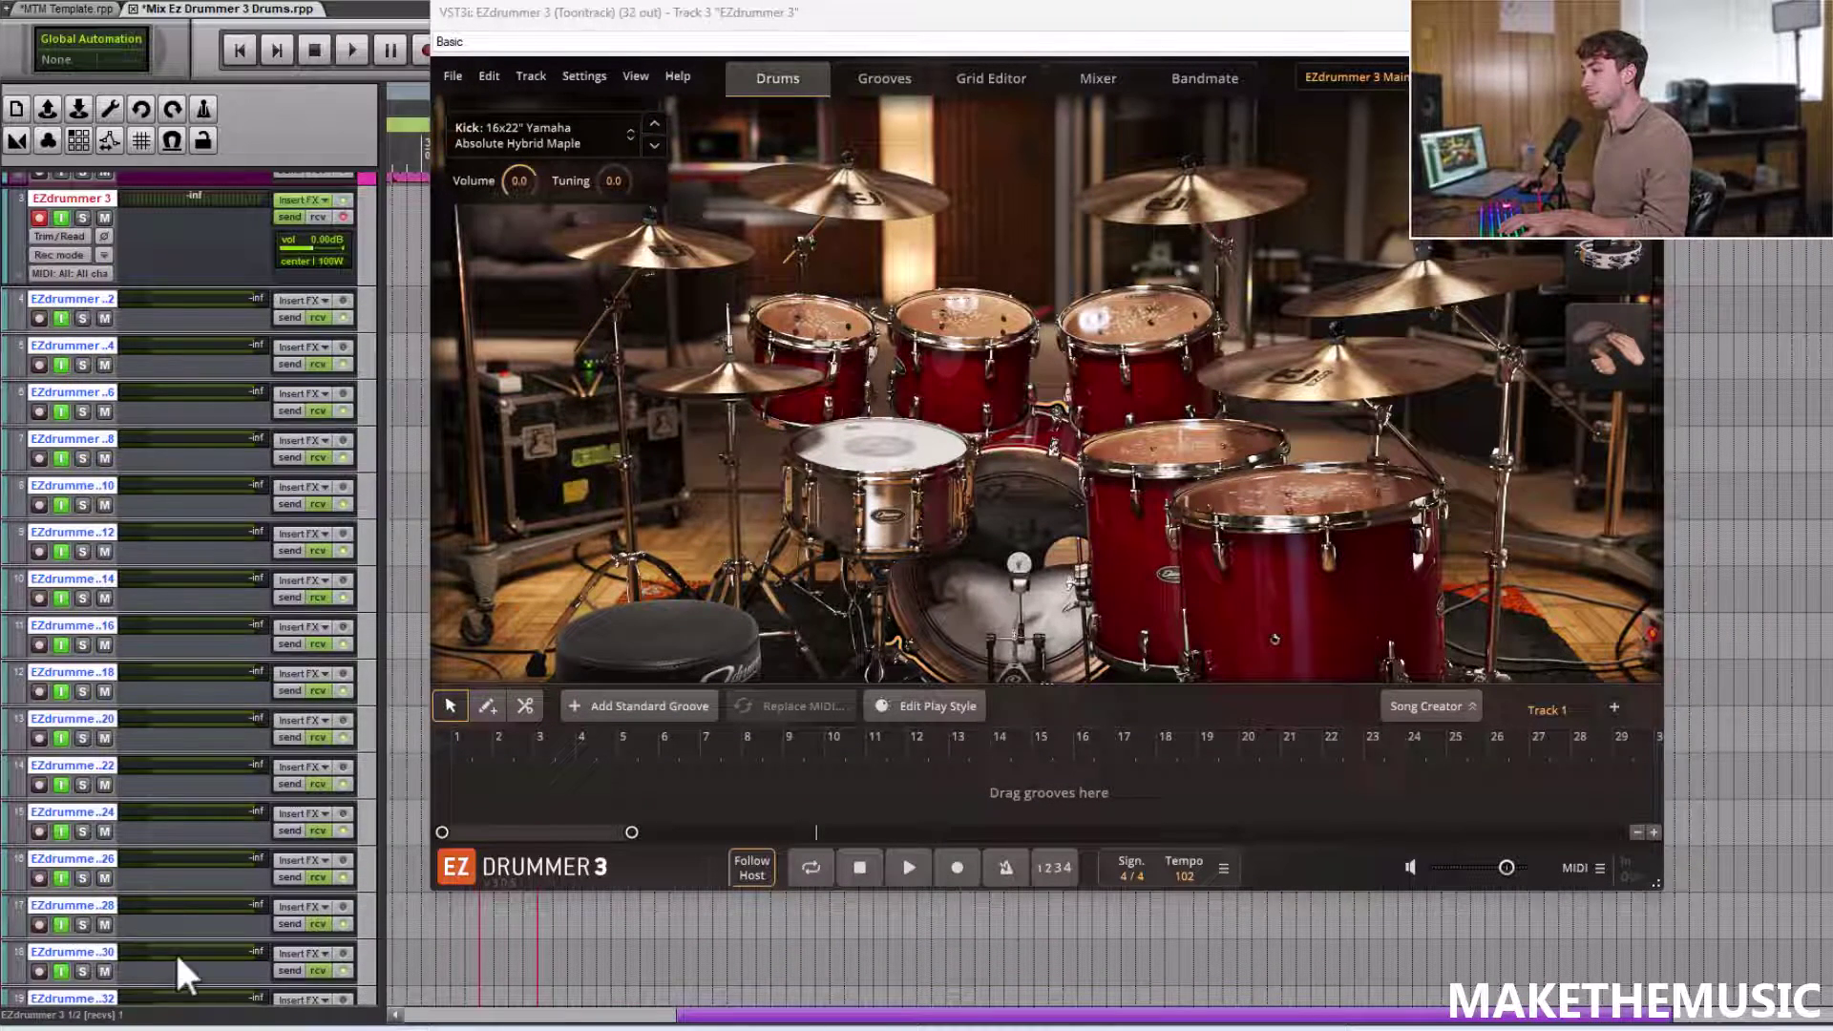
{"action": "left_click", "coordinate": [63, 972]}
Move the MIDI Drums track below the EZdrummer 3 track
{"action": "left_click_drag", "start_coordinate": [650, 13], "coordinate": [618, 147]}
{"action": "scroll", "coordinate": [1129, 157], "scroll_direction": "up", "scroll_amount": 2}
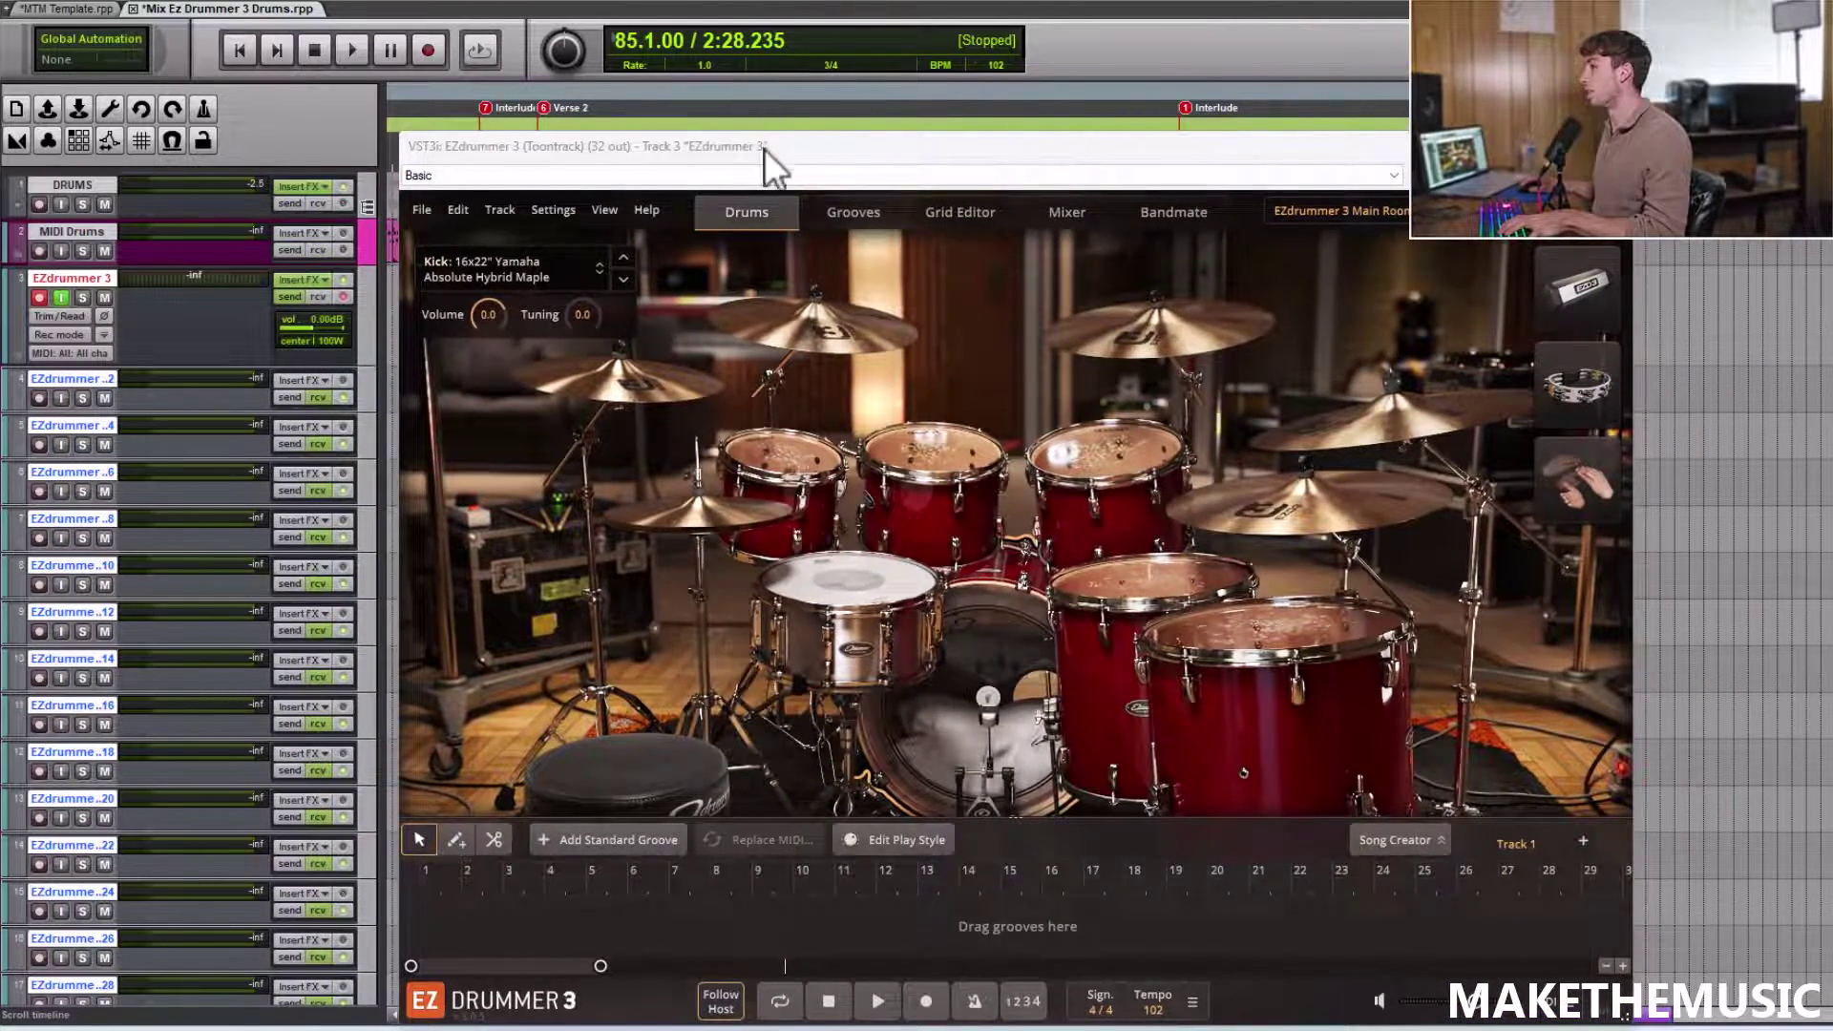
{"action": "left_click_drag", "start_coordinate": [765, 147], "coordinate": [947, 232]}
{"action": "left_click_drag", "start_coordinate": [369, 246], "coordinate": [361, 358]}
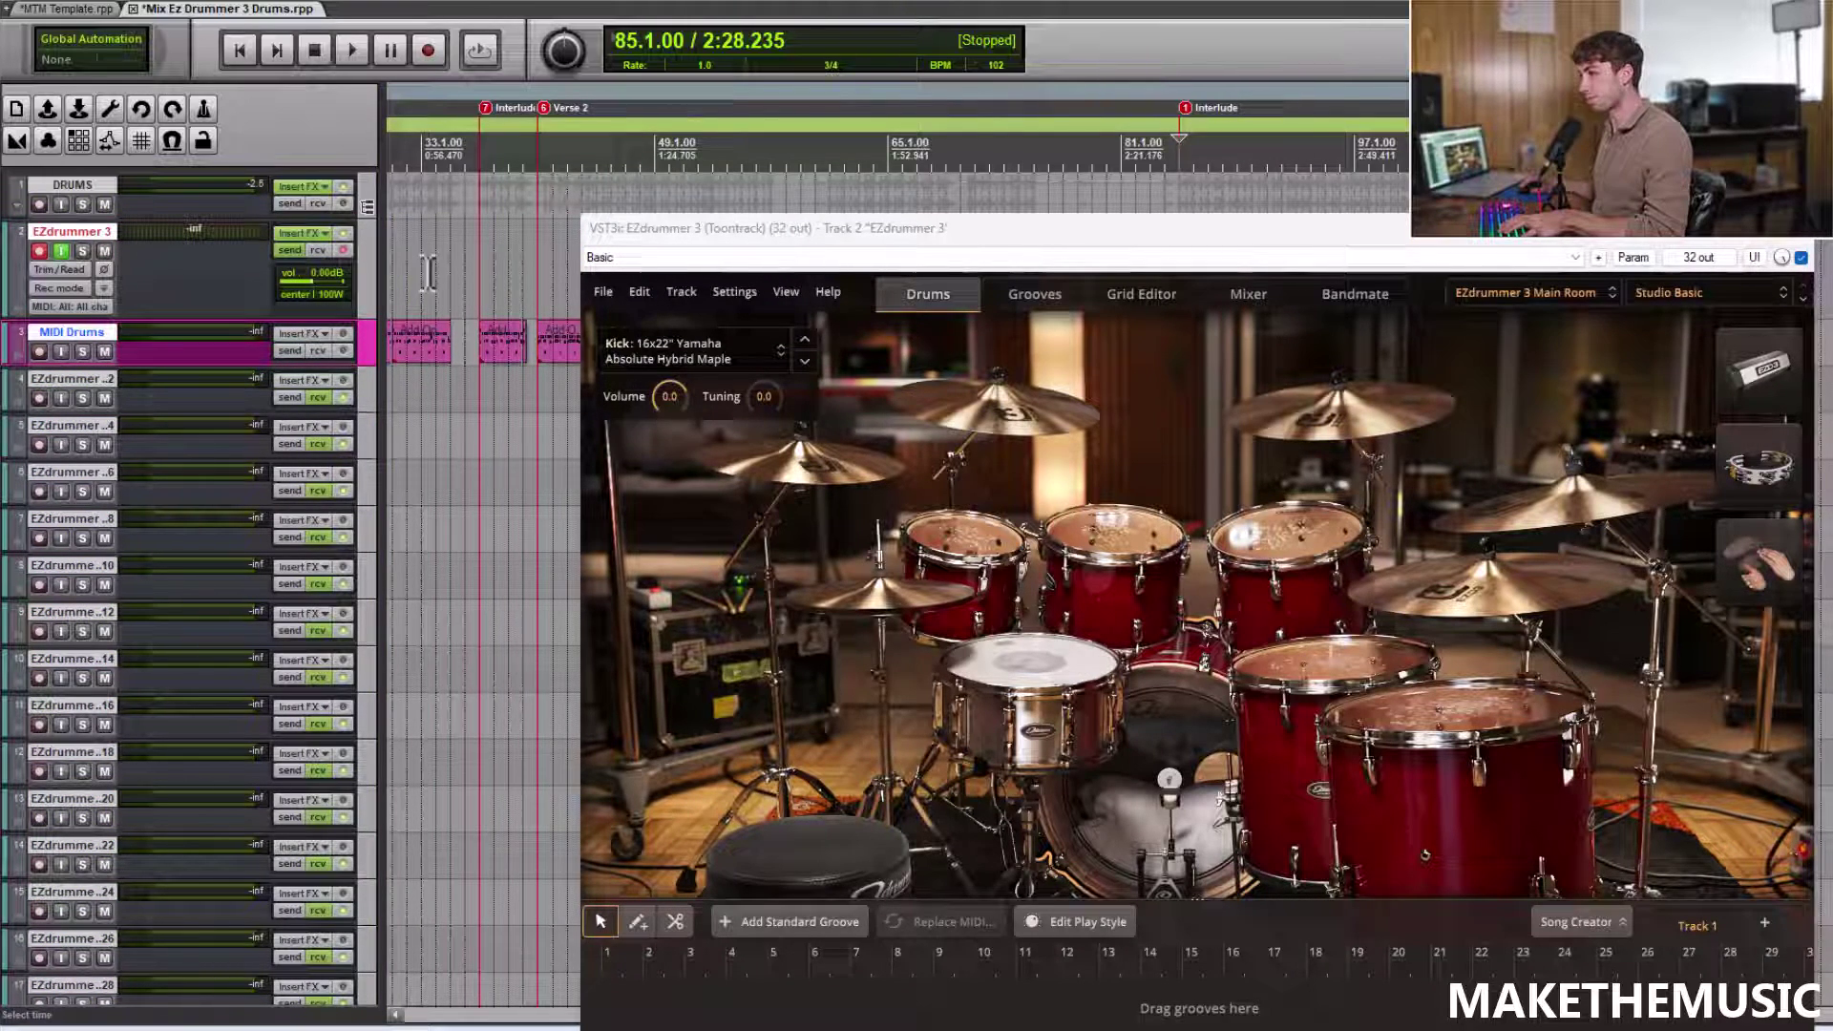
Solo the DRUMS folder and play from bar 3 to hear EZdrummer, then stop
{"action": "scroll", "coordinate": [430, 271], "scroll_direction": "down", "scroll_amount": 3}
{"action": "left_click", "coordinate": [401, 284]}
{"action": "scroll", "coordinate": [406, 286], "scroll_direction": "up", "scroll_amount": 4}
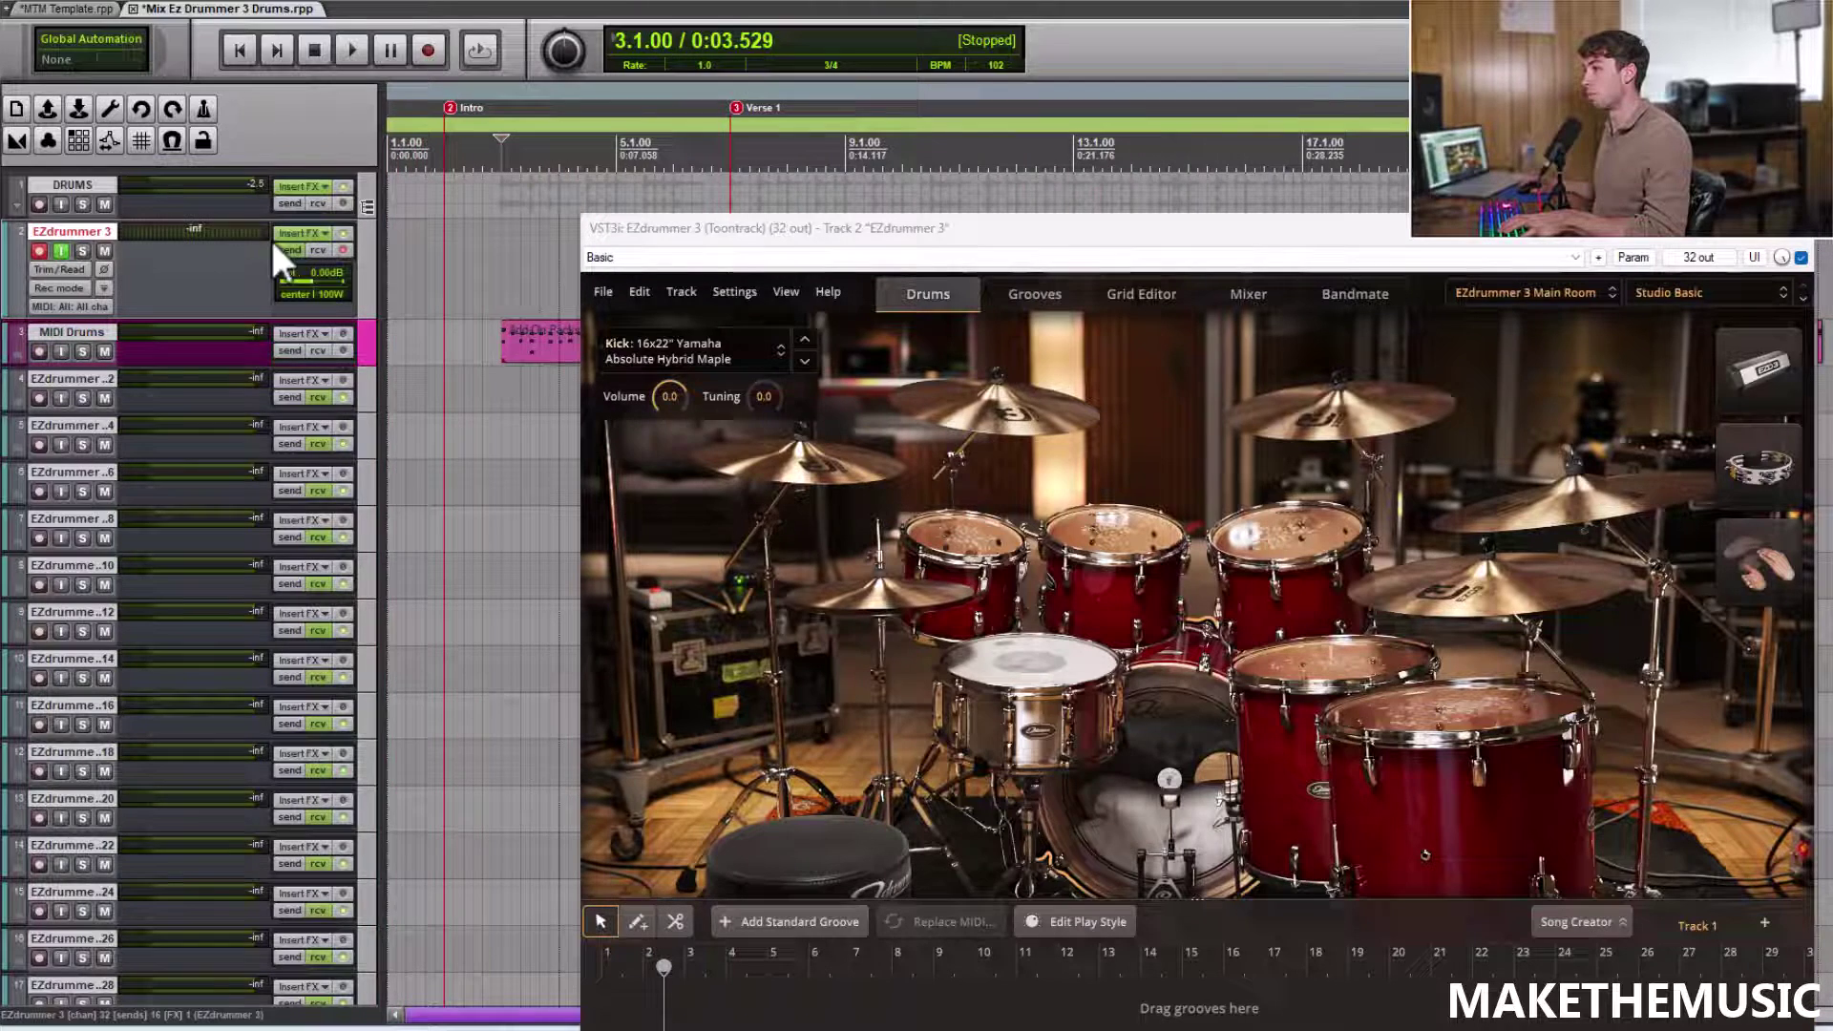
{"action": "left_click", "coordinate": [82, 204]}
{"action": "scroll", "coordinate": [486, 200], "scroll_direction": "down", "scroll_amount": 3}
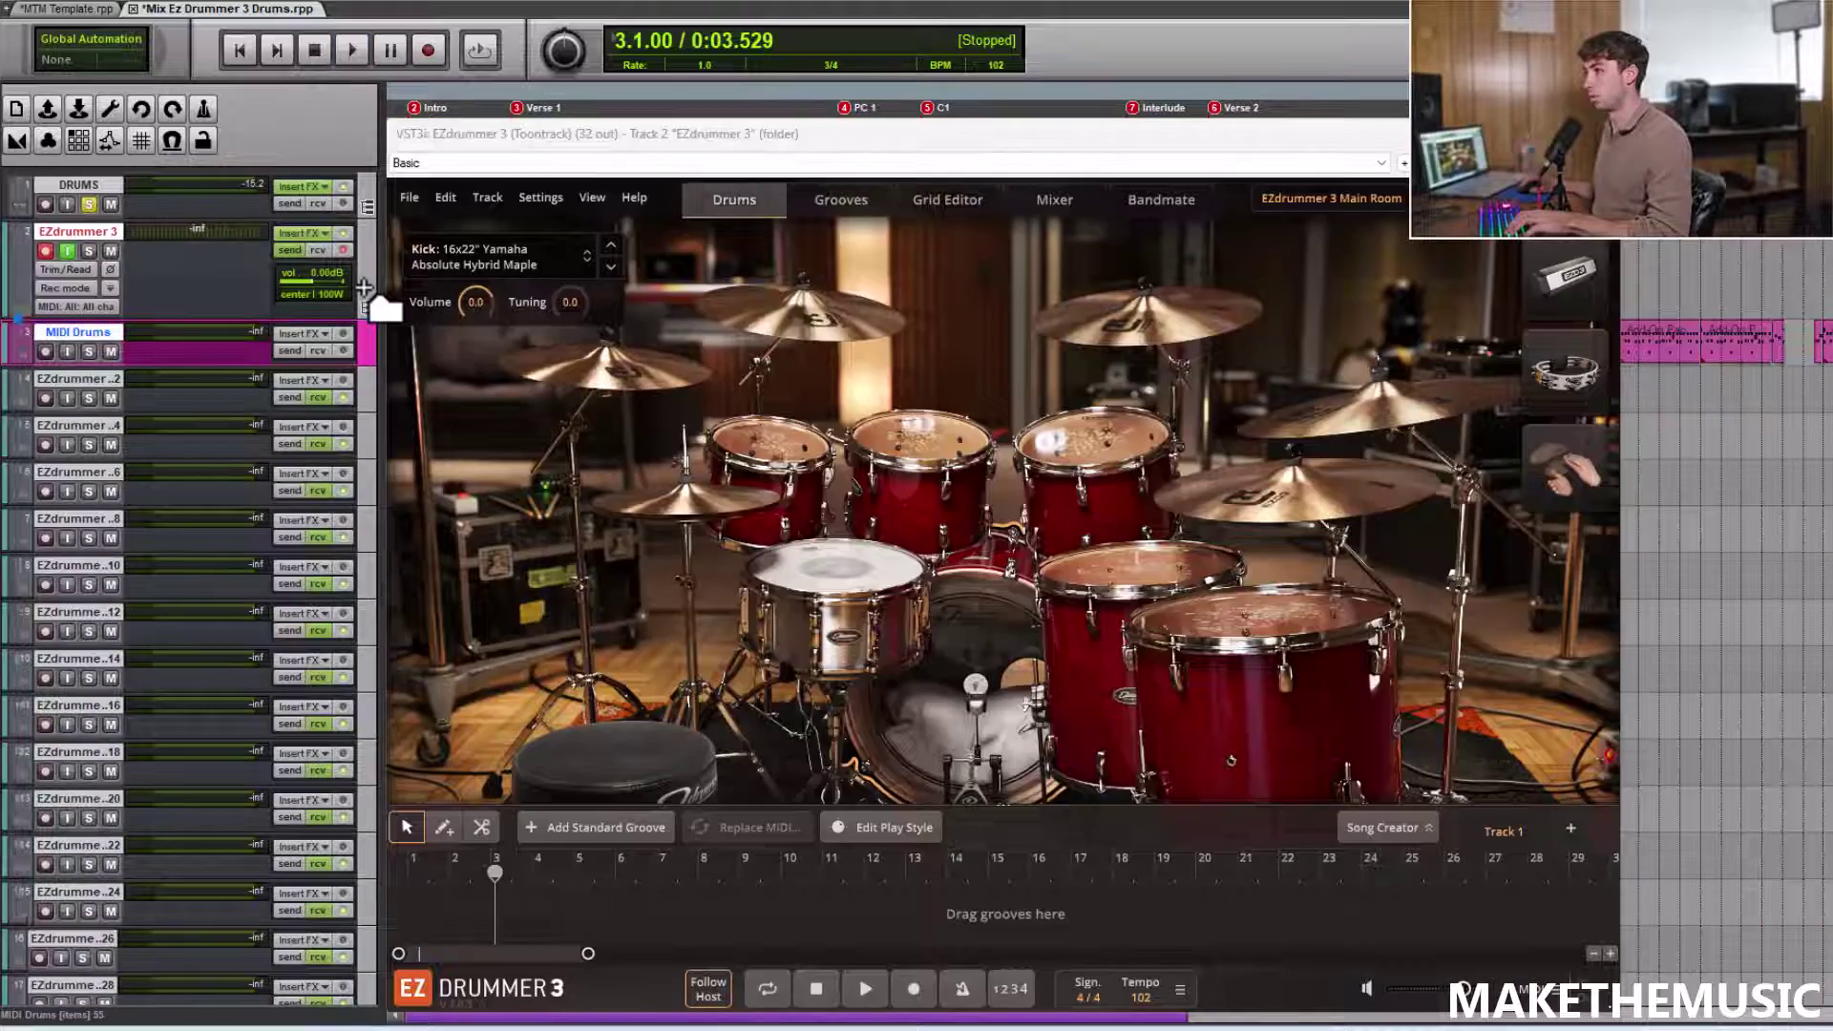
{"action": "key", "text": "space"}
{"action": "left_click_drag", "start_coordinate": [607, 133], "coordinate": [737, 105]}
{"action": "key", "text": "space"}
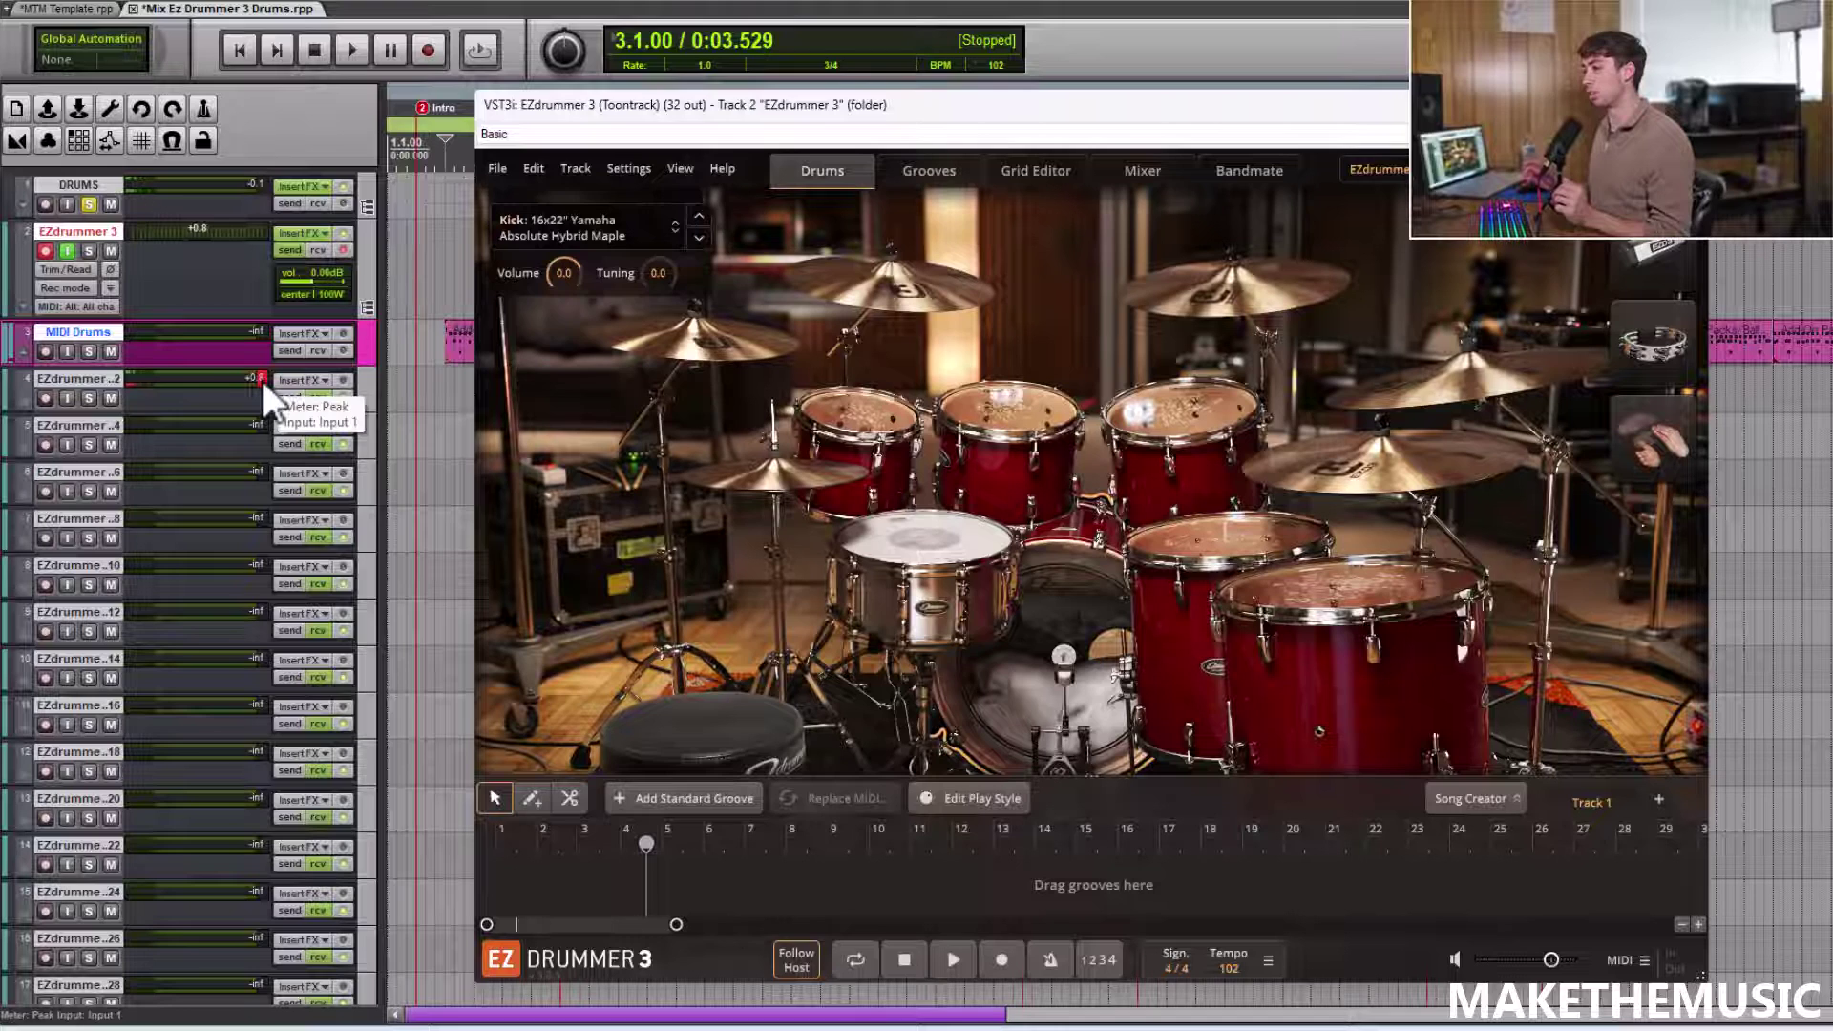
Leave the first output track's name unchanged, then play from bar 3 and stop
{"action": "double_click", "coordinate": [71, 381]}
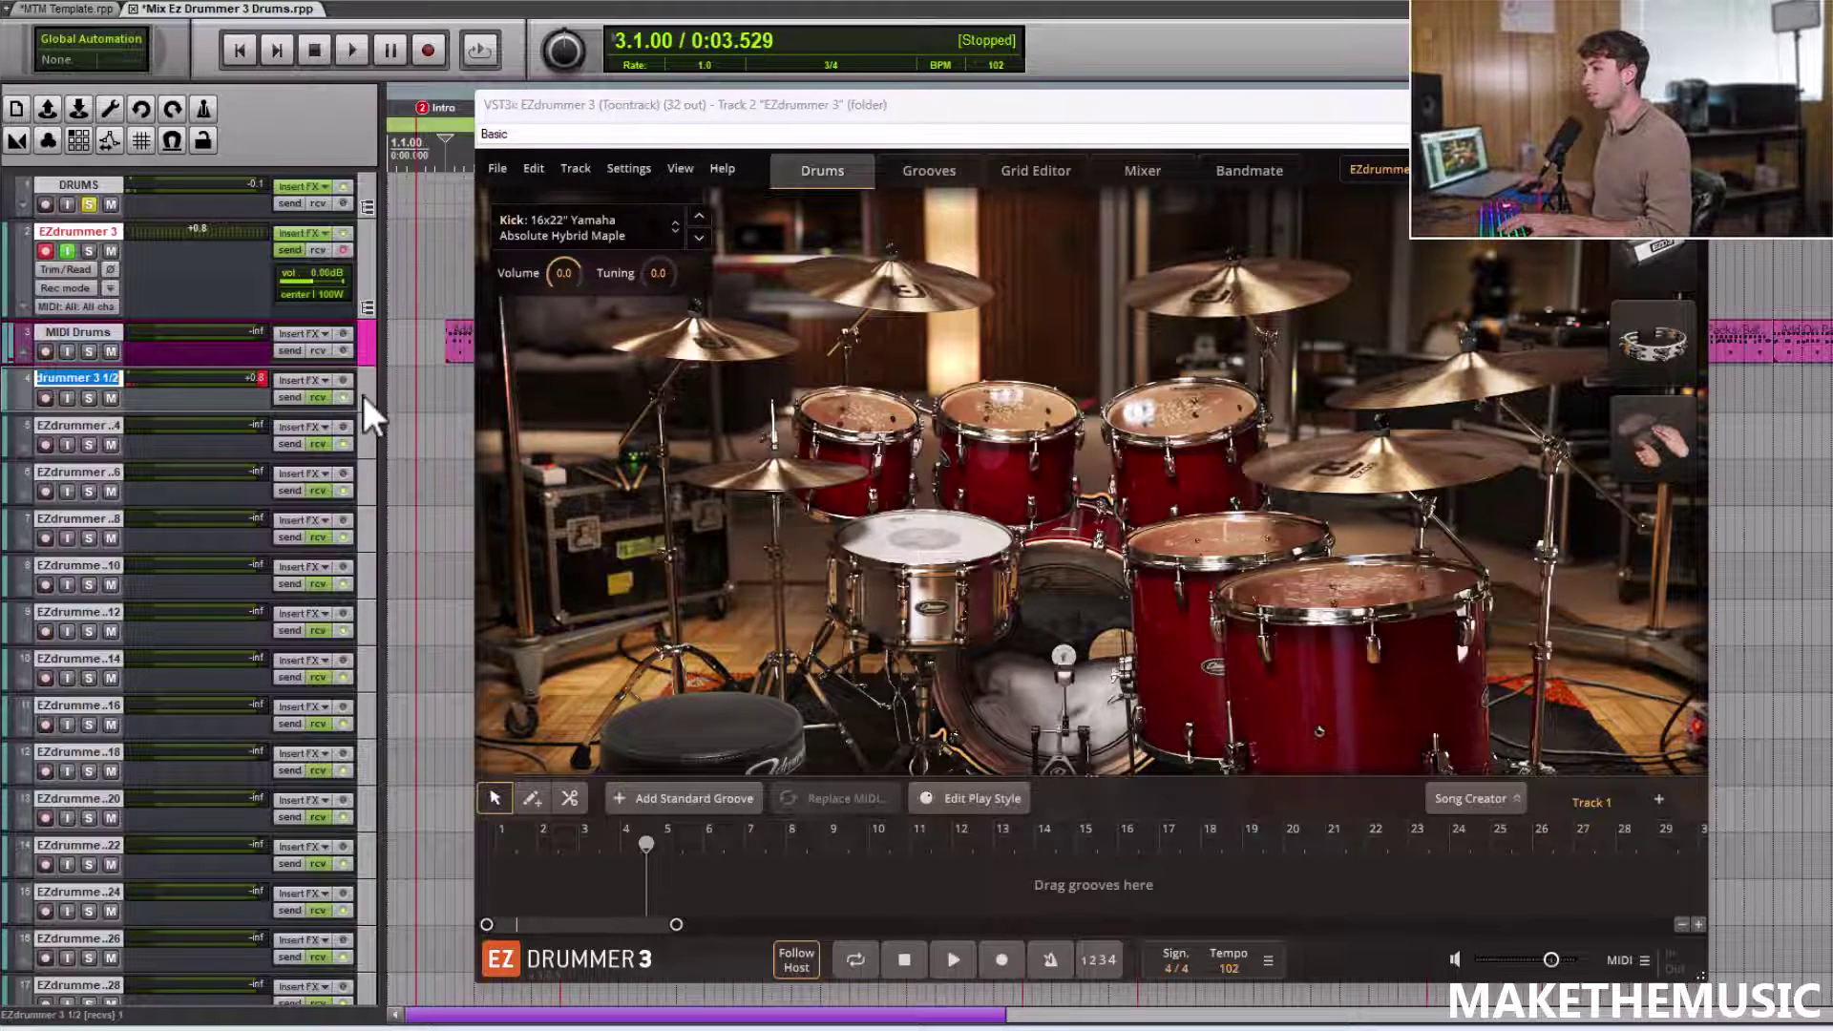
{"action": "key", "text": "Return"}
{"action": "key", "text": "space"}
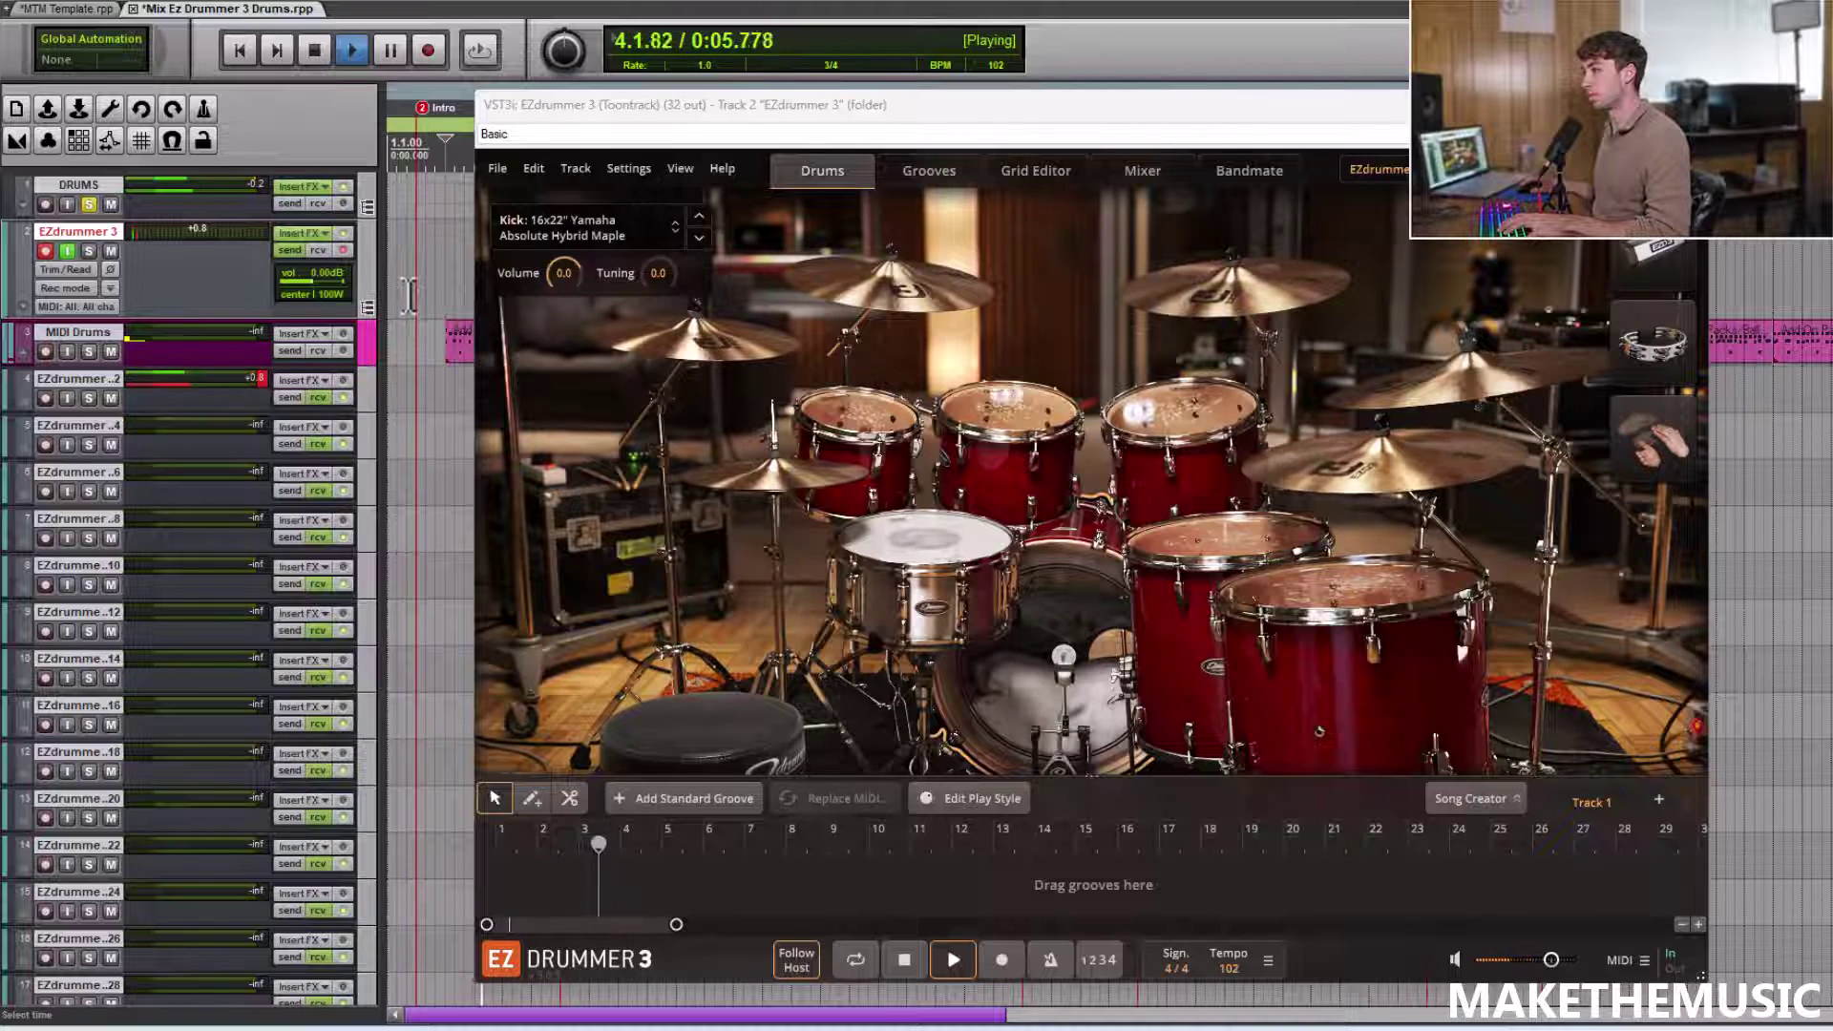
{"action": "key", "text": "space"}
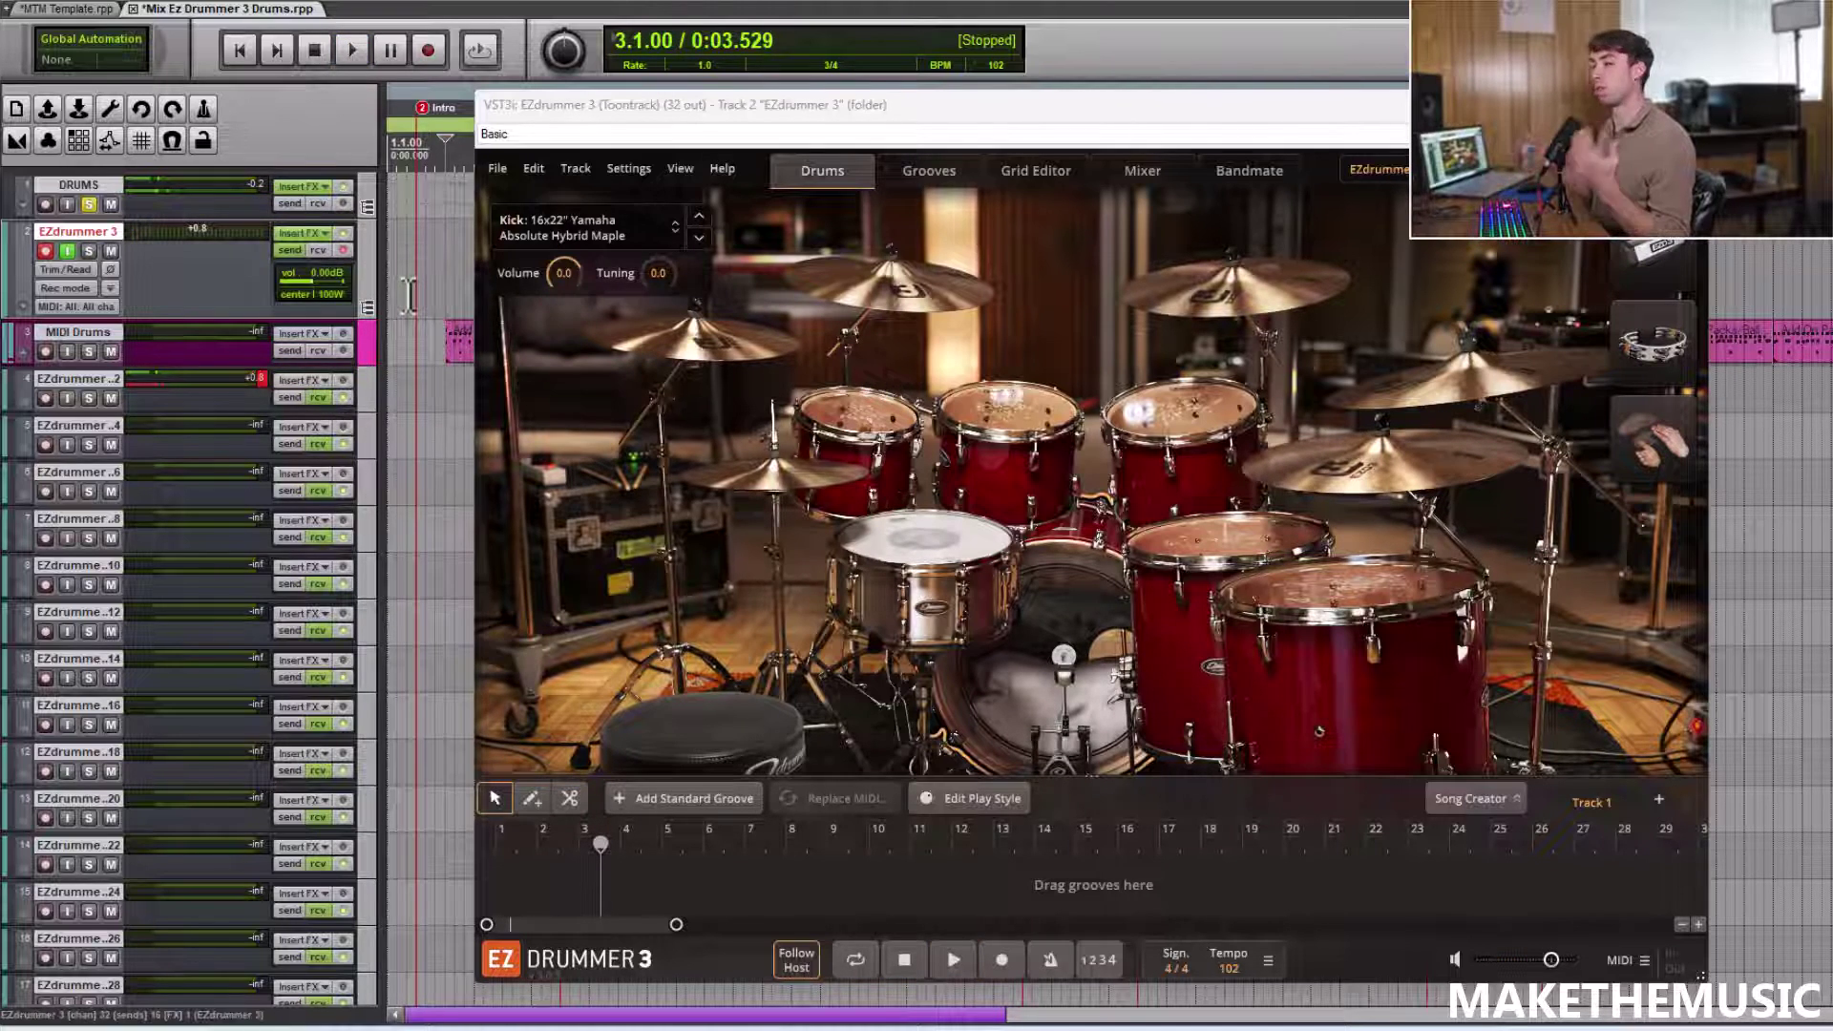
Switch EZdrummer to its mixer view and load the Made of Metal kit
{"action": "left_click", "coordinate": [1141, 170]}
{"action": "left_click_drag", "start_coordinate": [1168, 115], "coordinate": [1127, 94]}
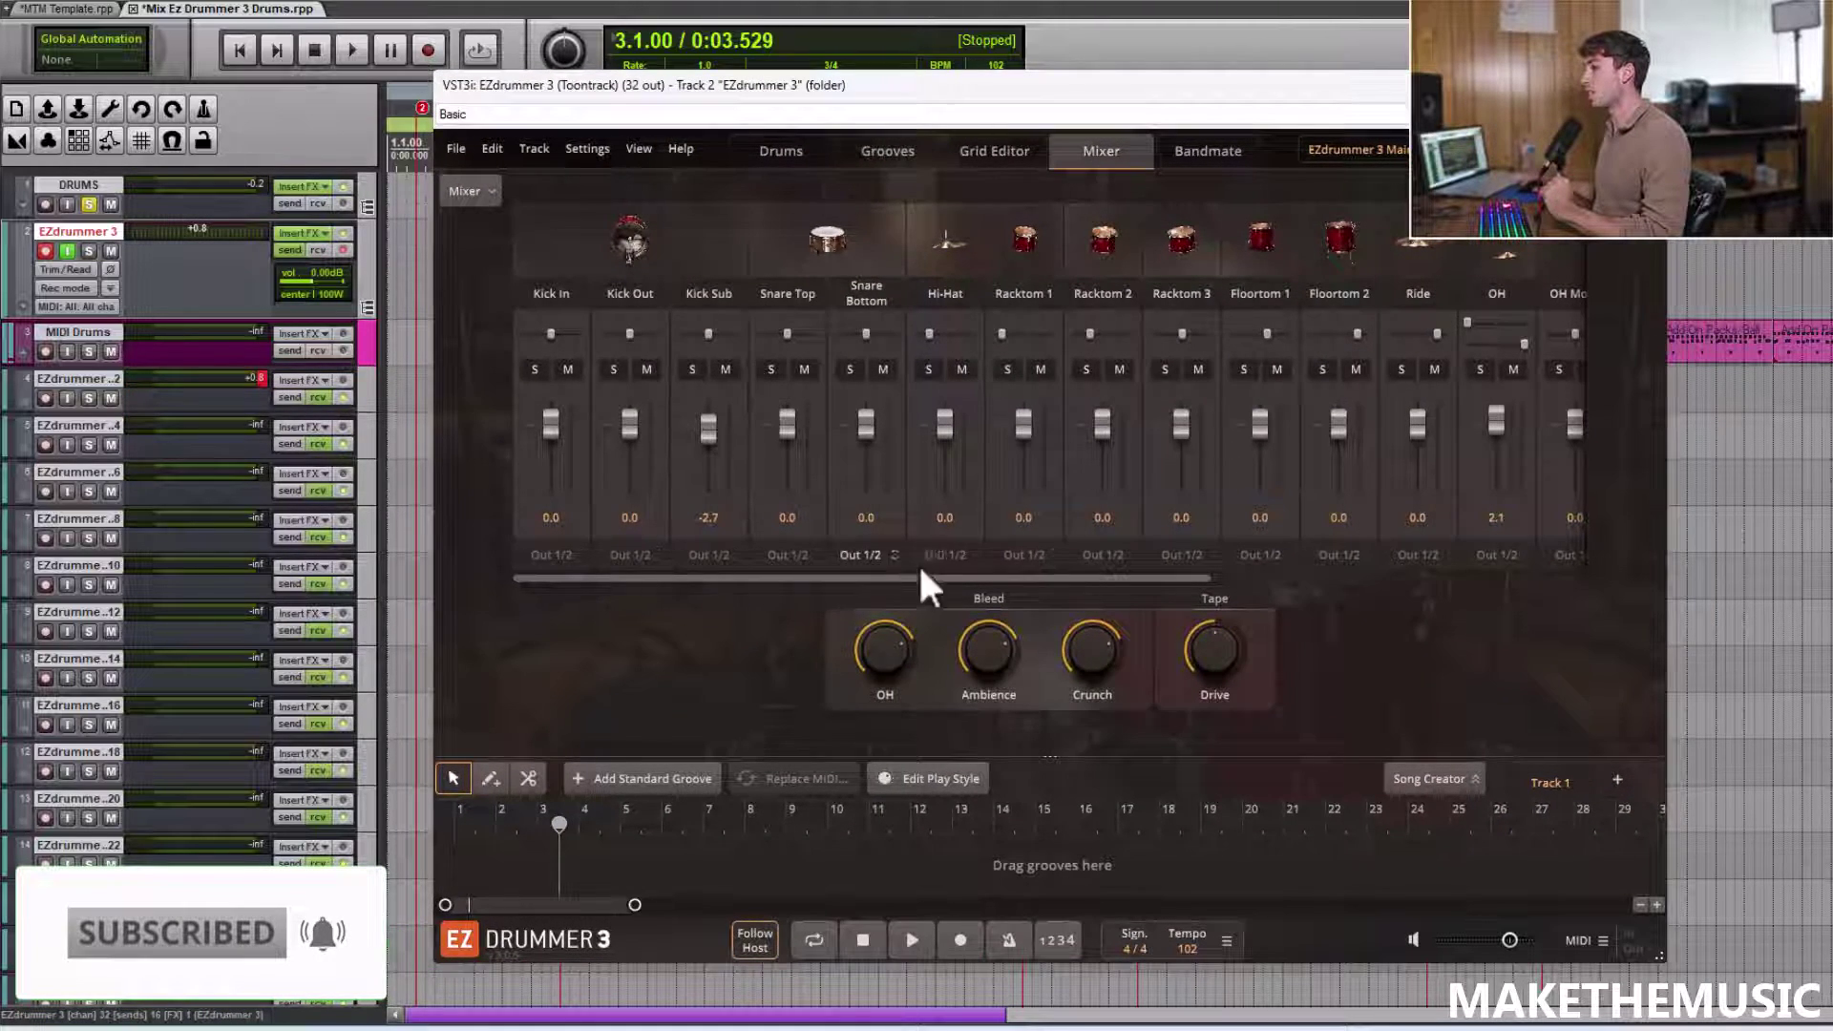
{"action": "left_click_drag", "start_coordinate": [1158, 578], "coordinate": [1041, 579]}
{"action": "left_click", "coordinate": [1356, 150]}
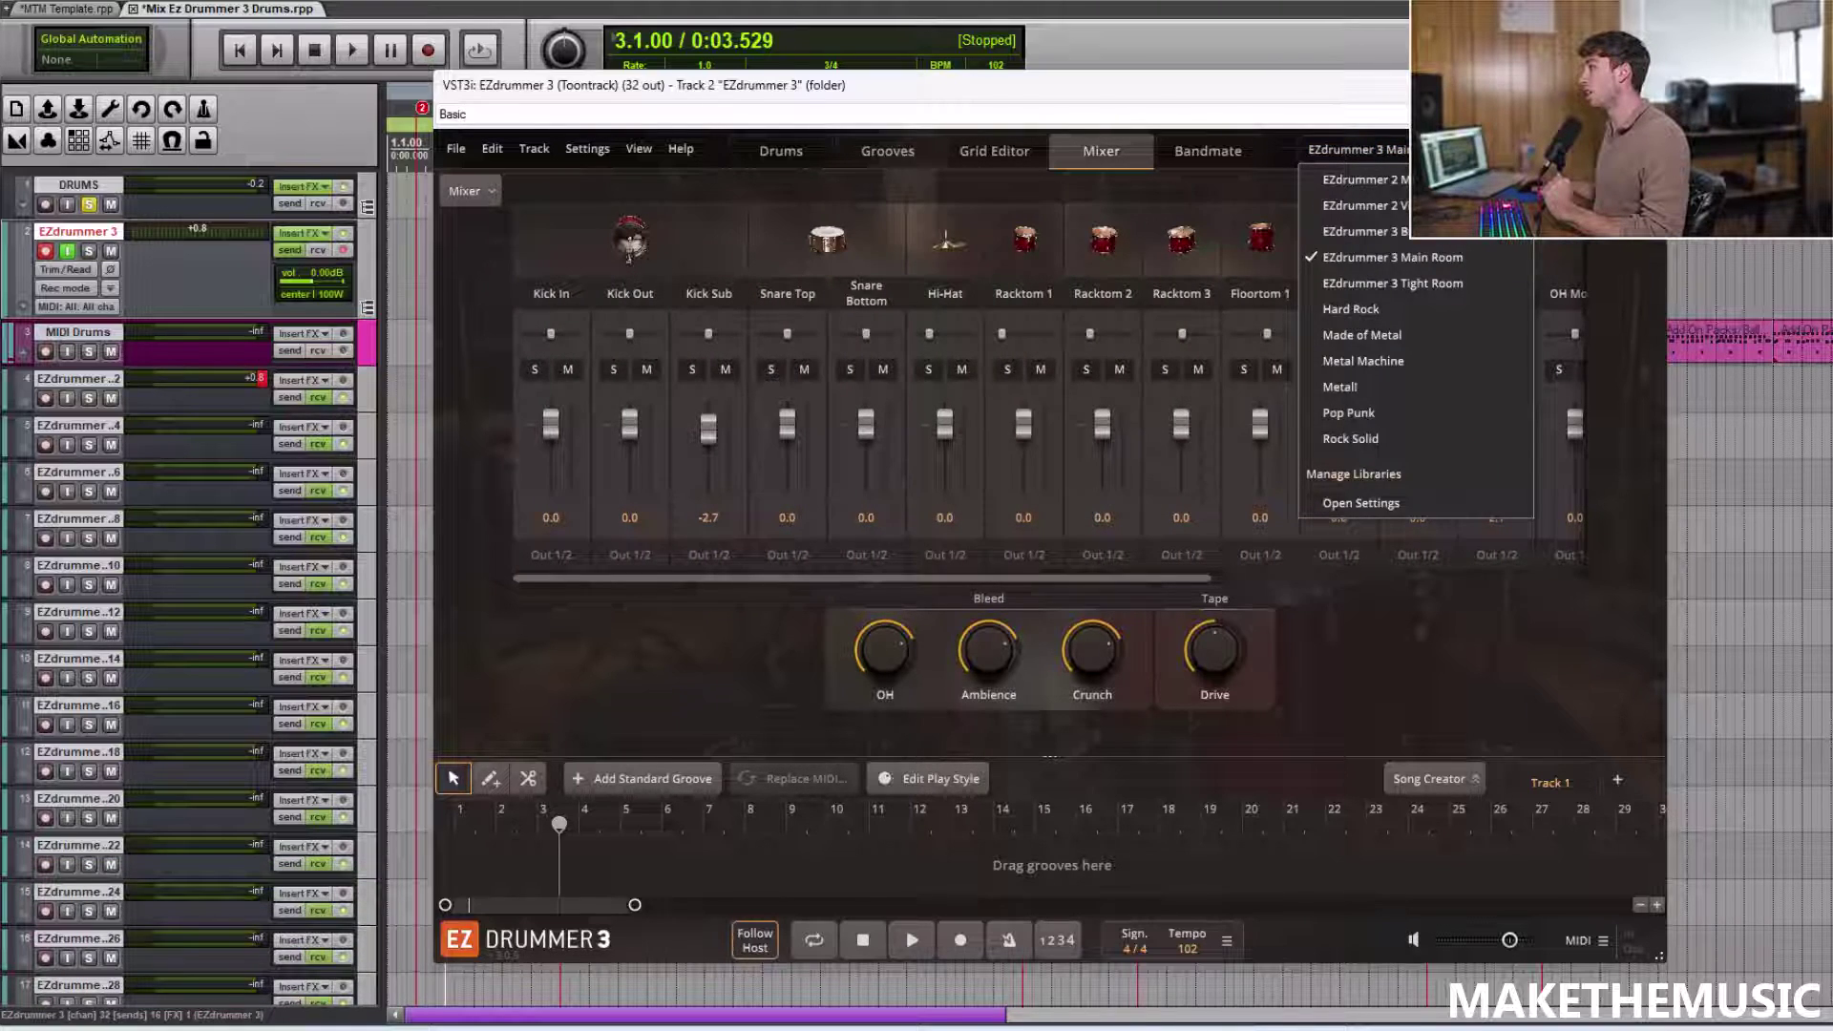
{"action": "left_click", "coordinate": [1360, 334]}
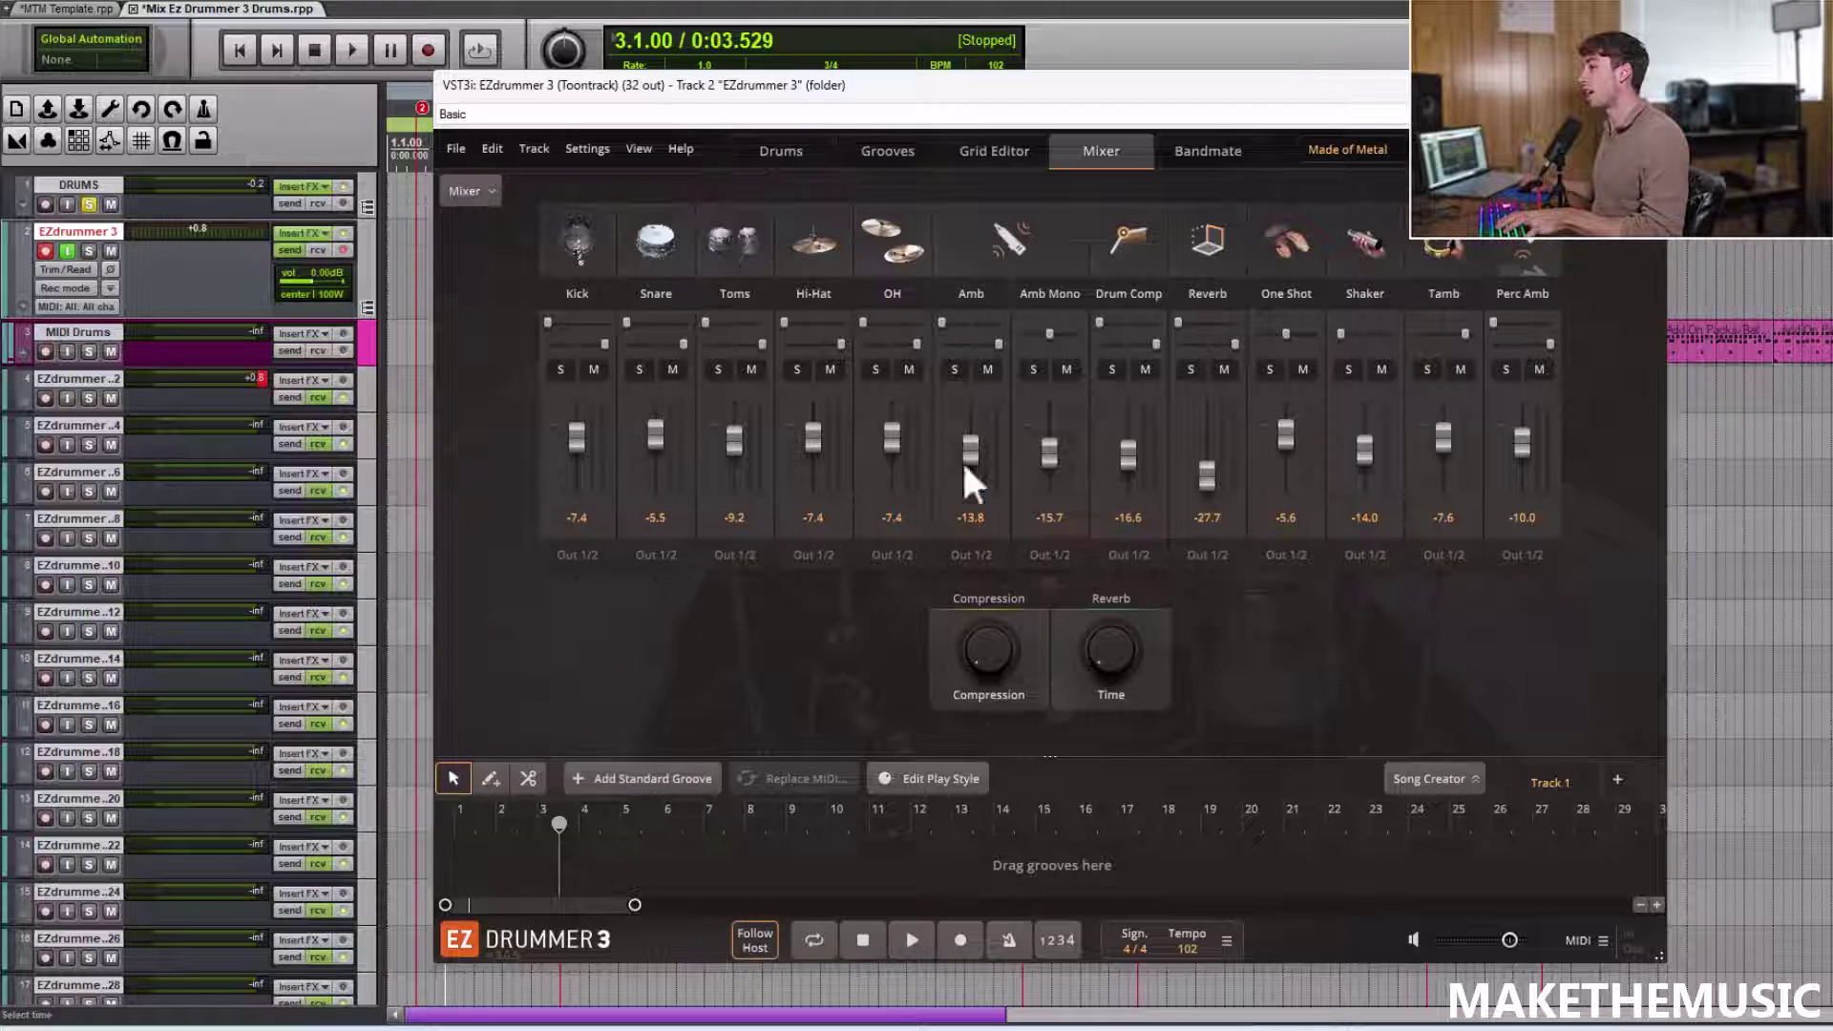
Audition the Made of Metal kit during playback, then reopen the kit library list
{"action": "key", "text": "space"}
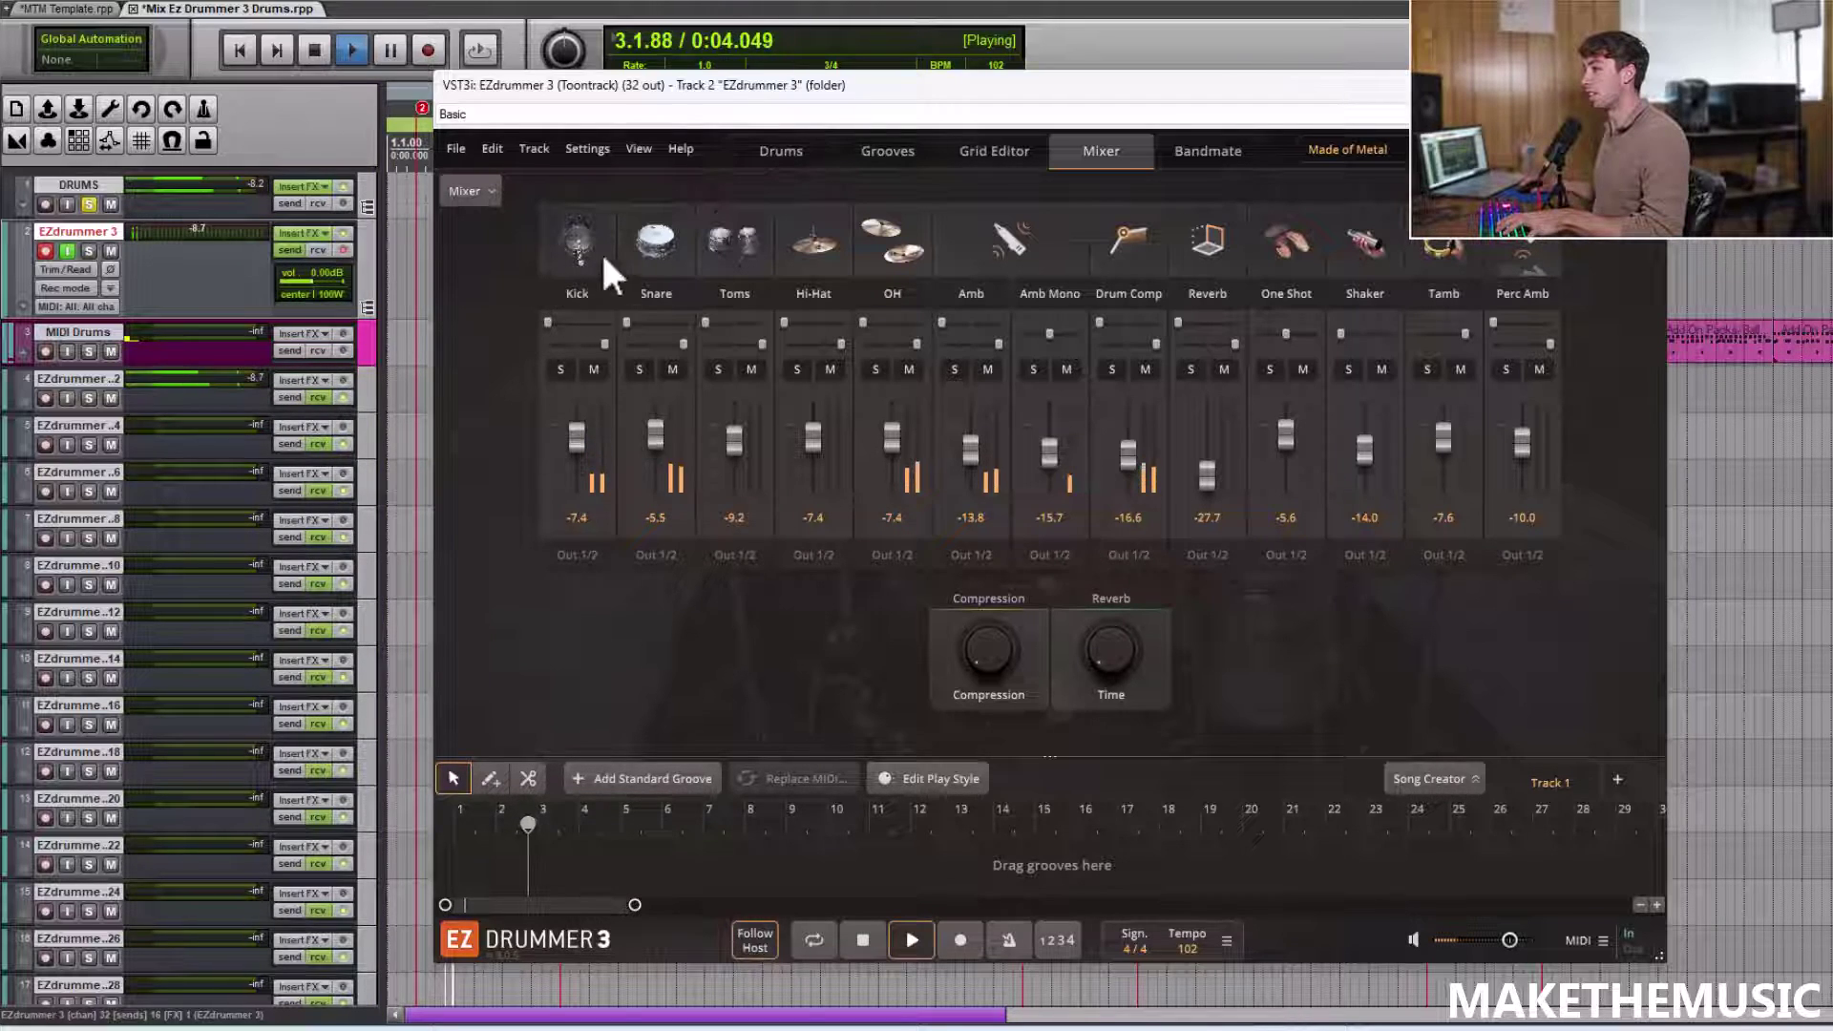
{"action": "key", "text": "space"}
{"action": "left_click", "coordinate": [1394, 151]}
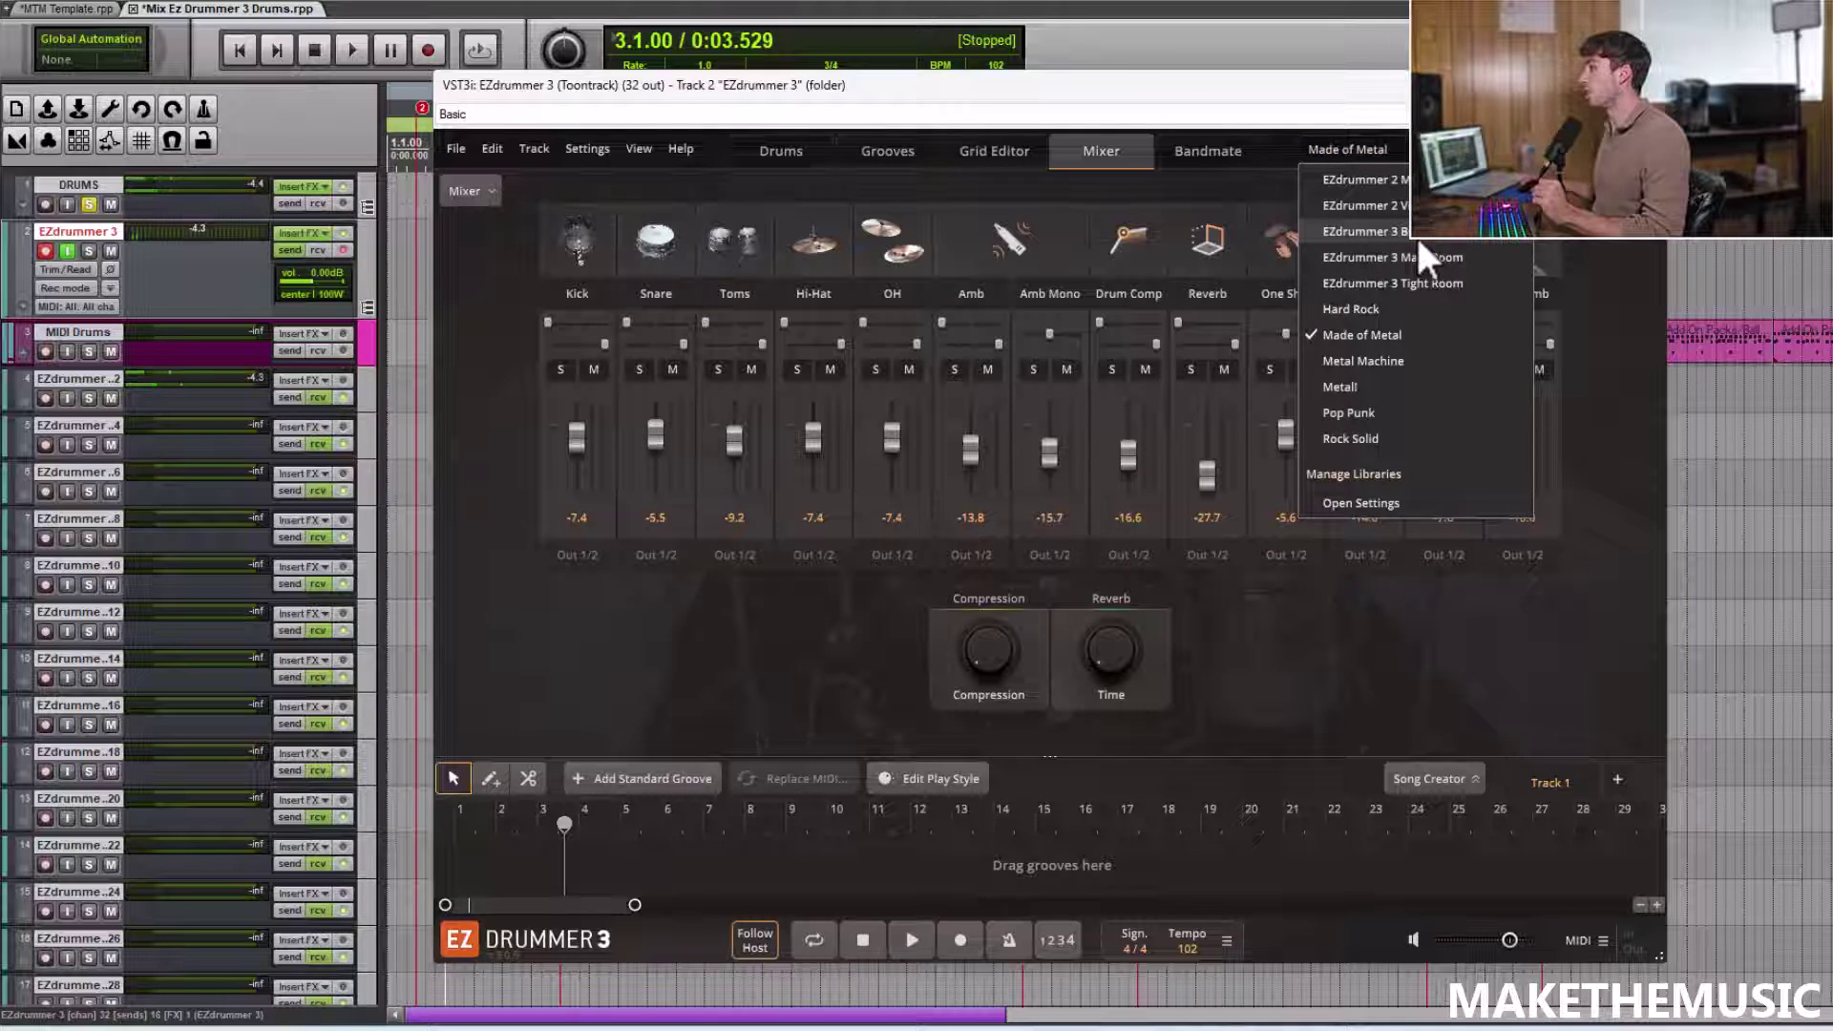
Load the EZdrummer 3 Bright Room kit and select the first separate output track
{"action": "left_click", "coordinate": [1416, 232]}
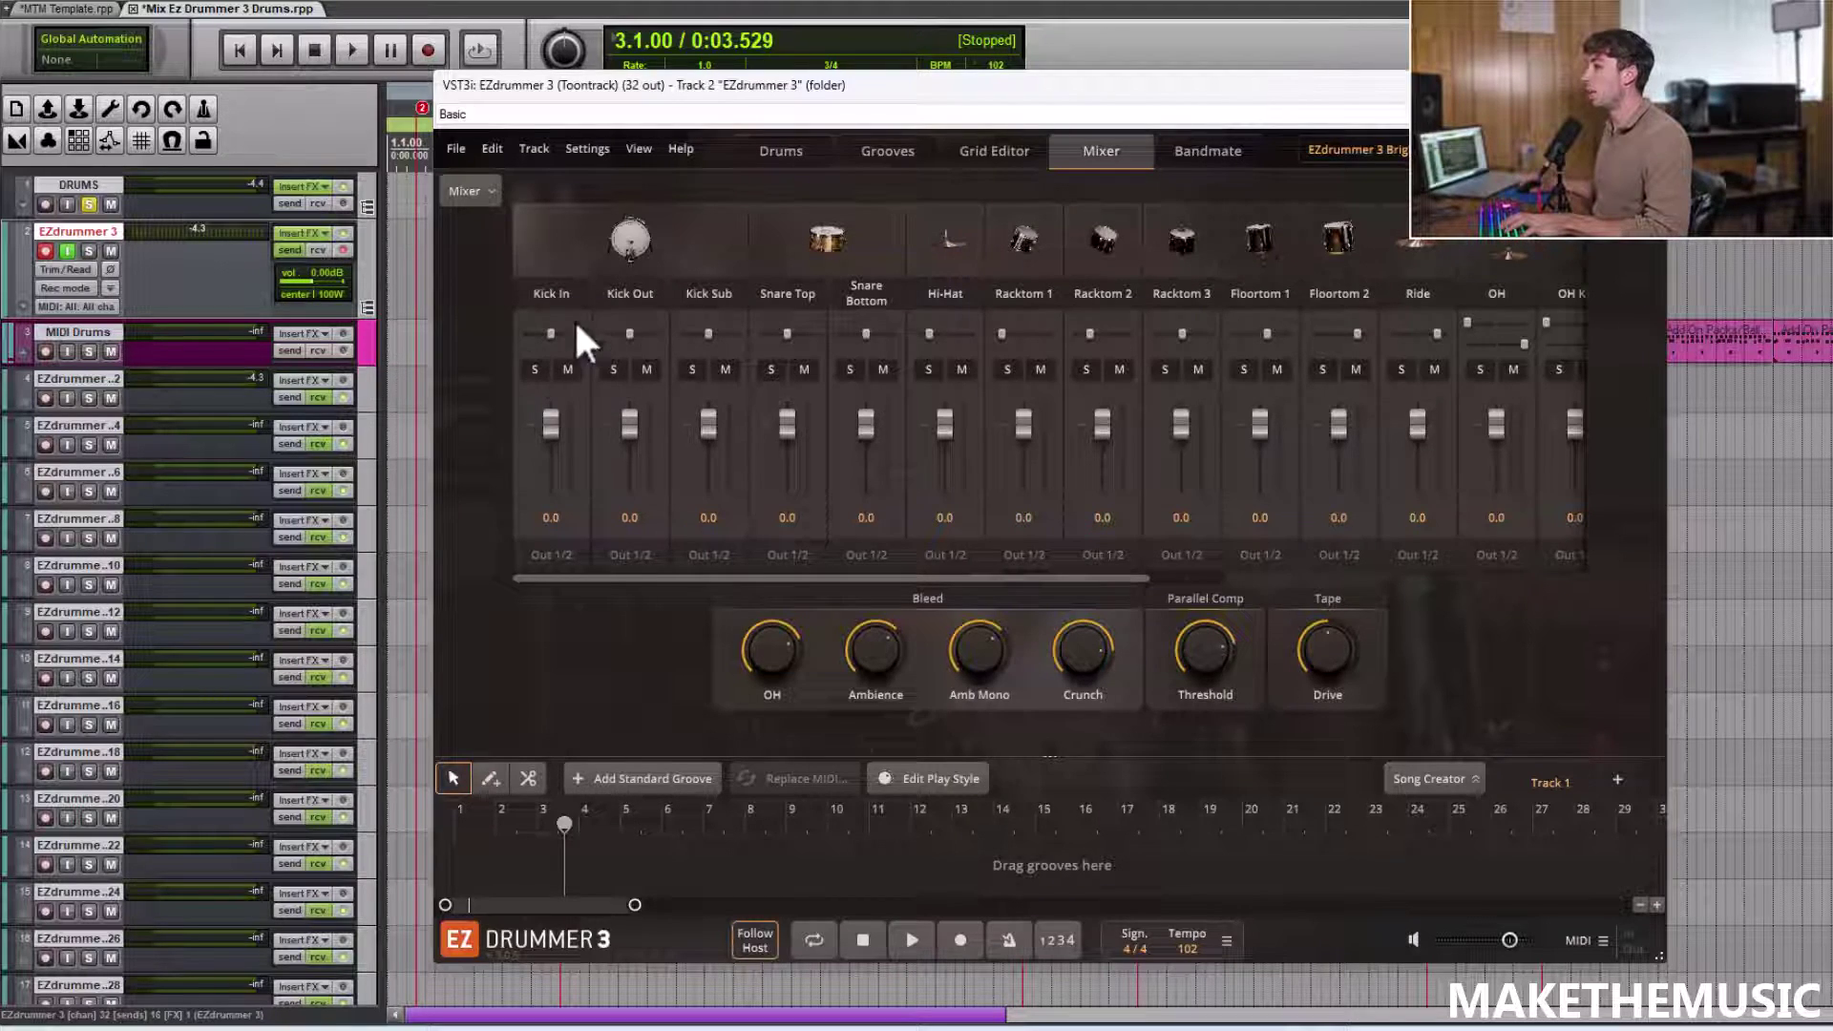
{"action": "left_click", "coordinate": [369, 382]}
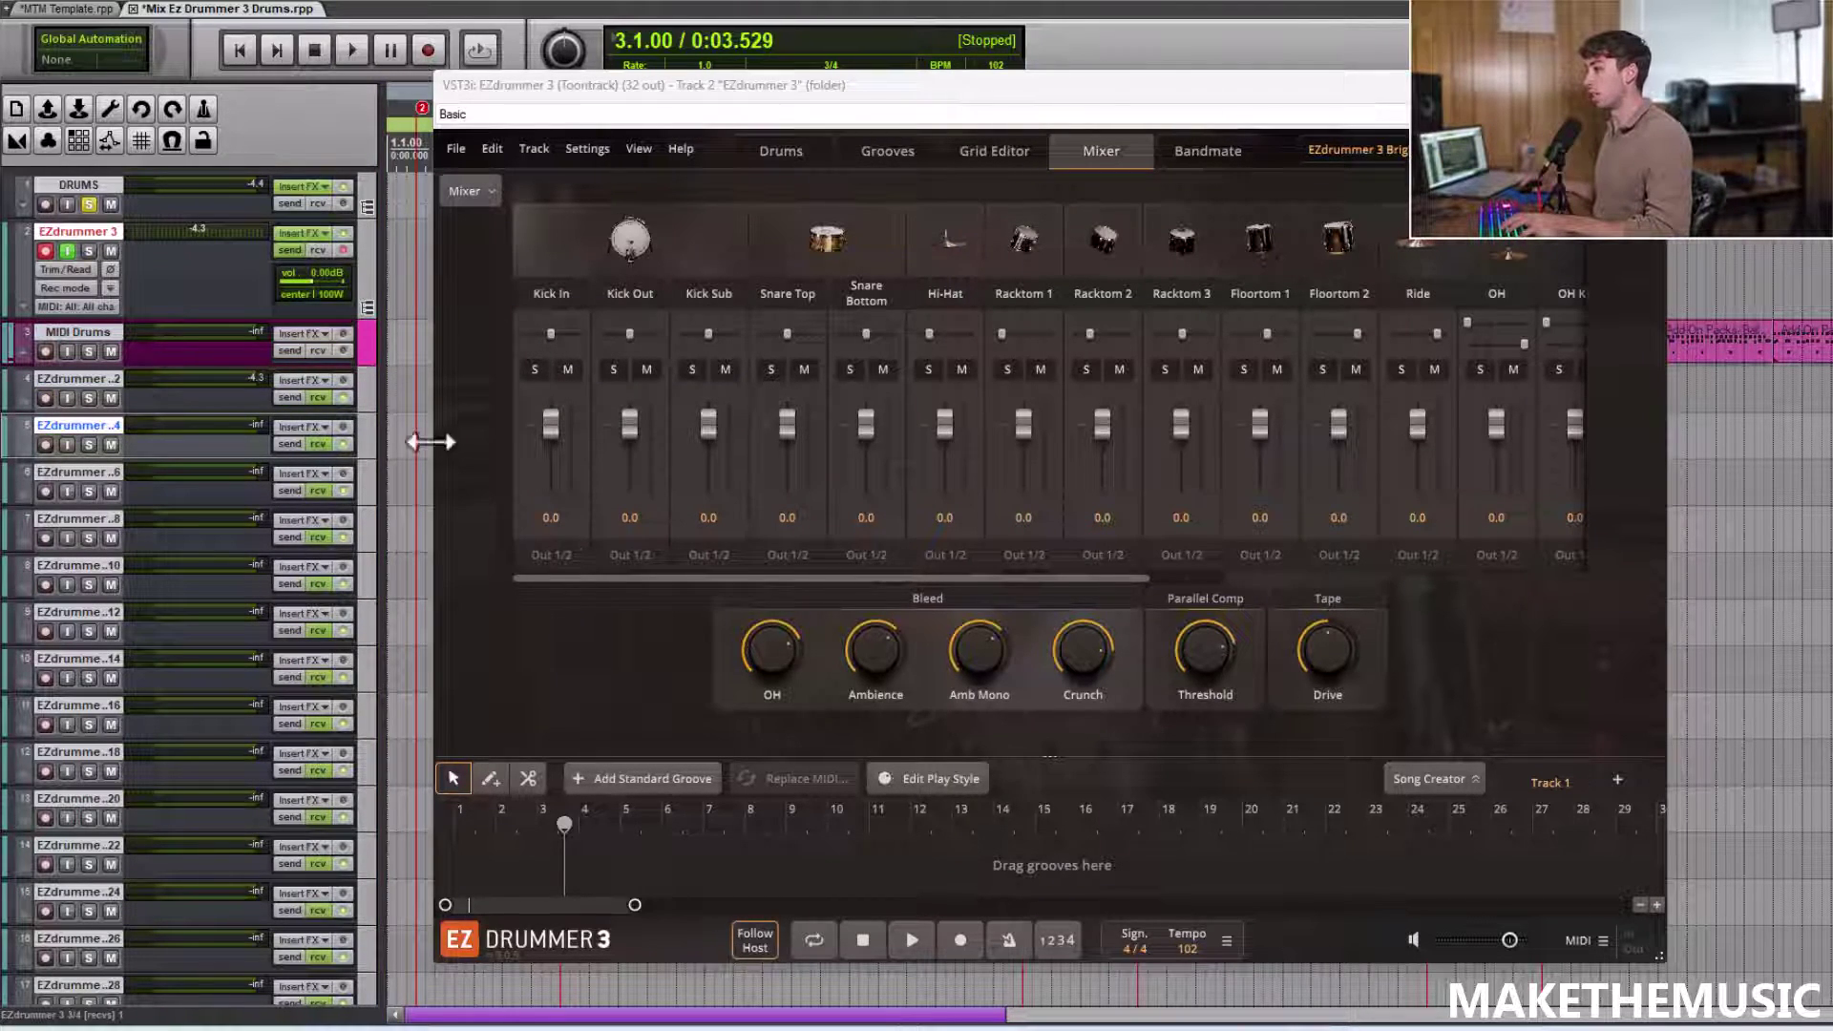
{"action": "left_click", "coordinate": [373, 396]}
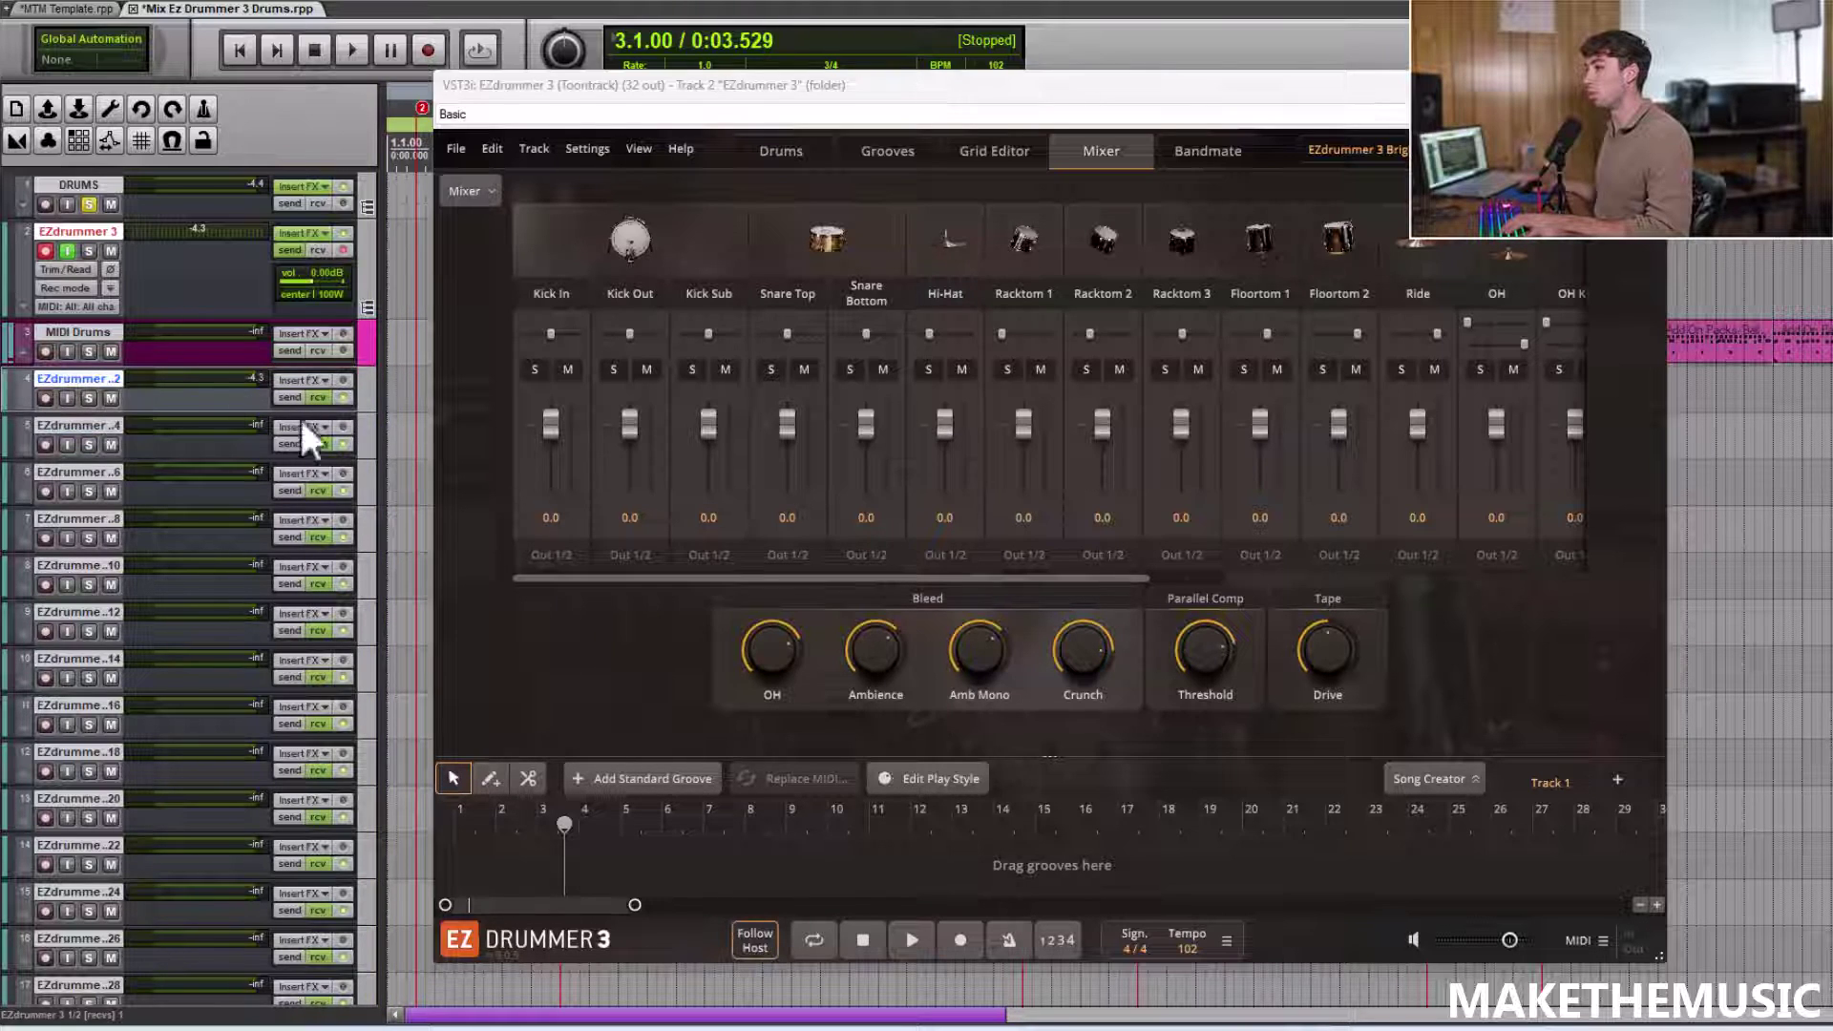
Route Kick Out to 3/4, Kick Sub 5/6, Snare Top 7/8, Snare Bottom 9/10, Hi-Hat 11/12
{"action": "left_click", "coordinate": [631, 554]}
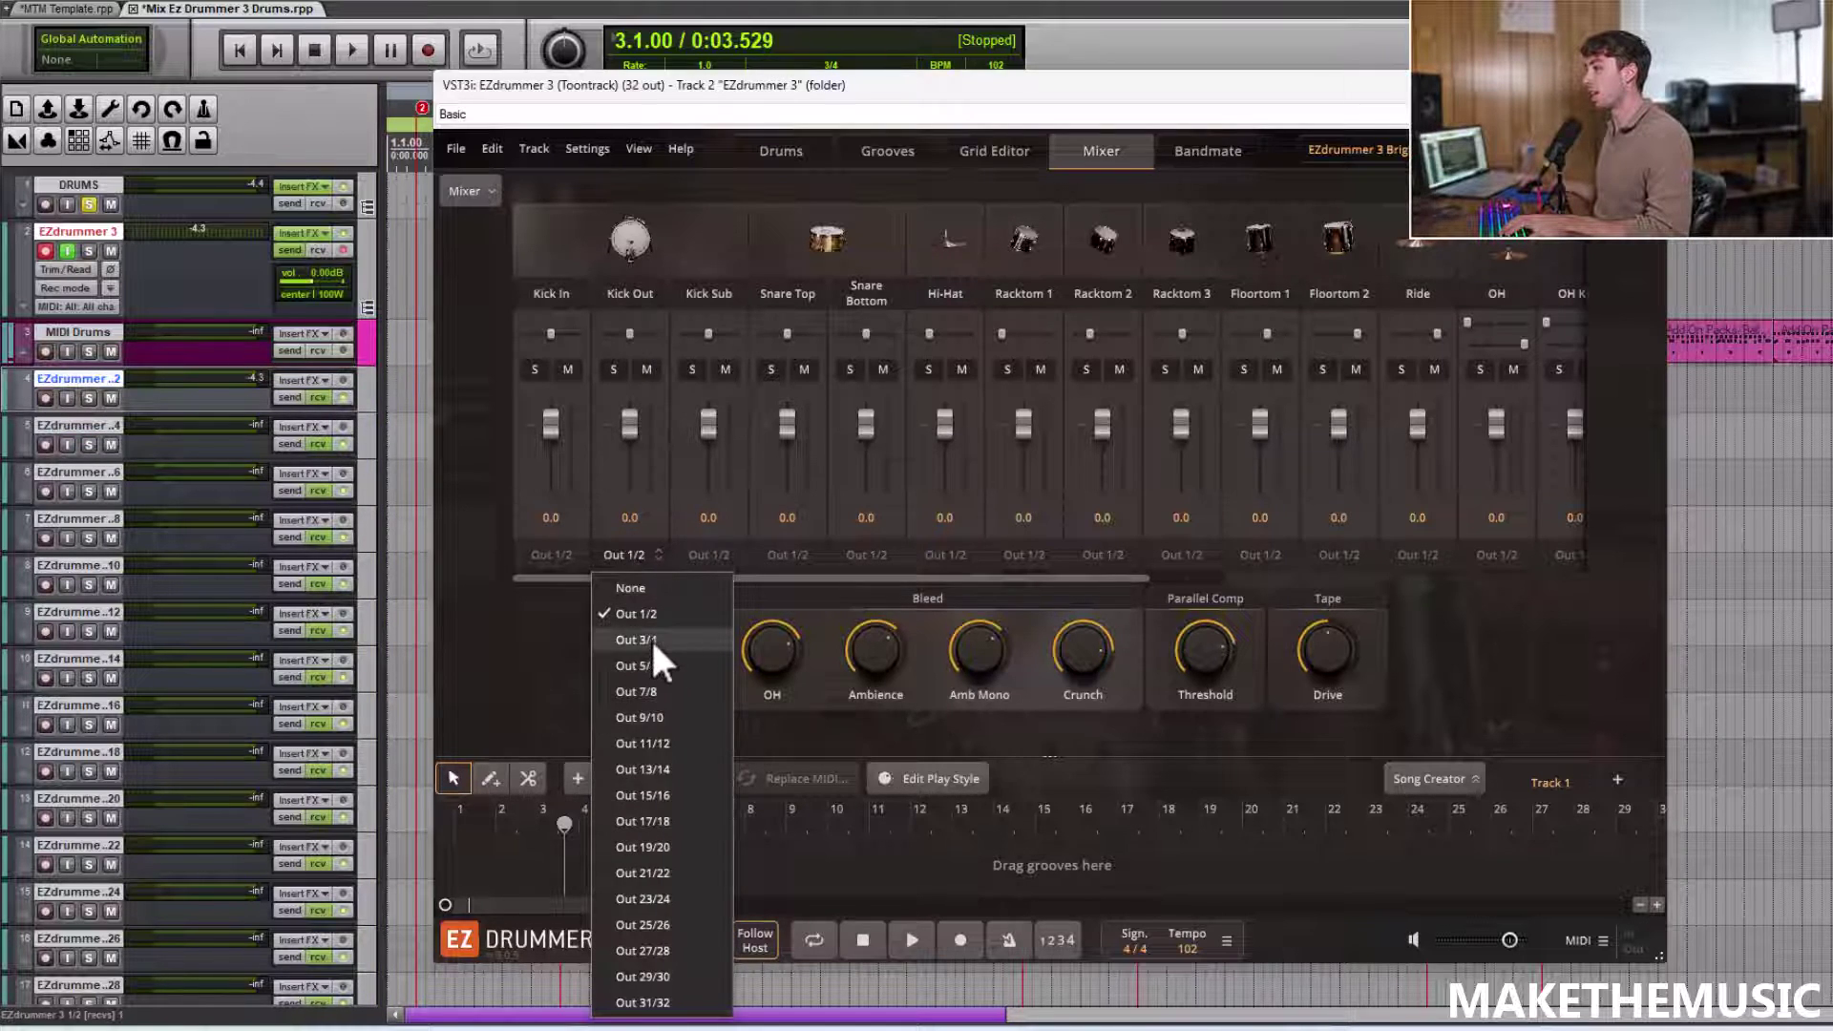
{"action": "left_click", "coordinate": [651, 636]}
{"action": "left_click", "coordinate": [704, 557]}
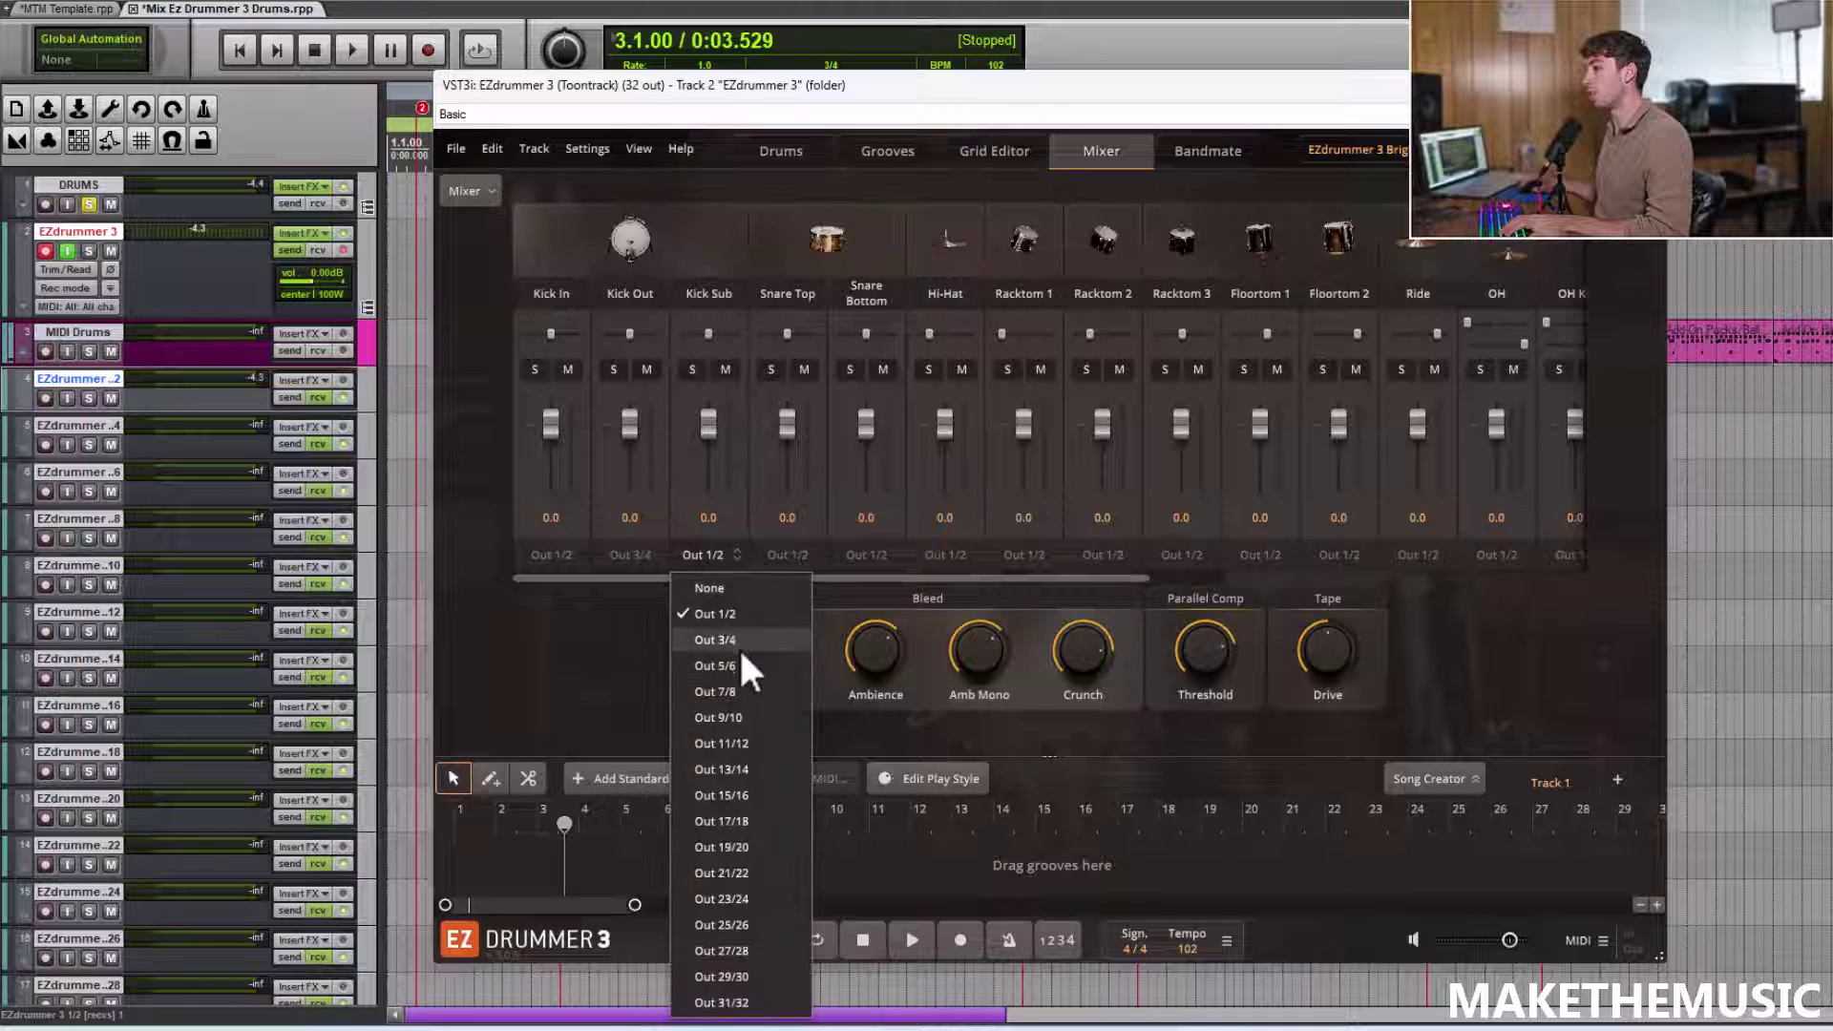
{"action": "left_click", "coordinate": [736, 665]}
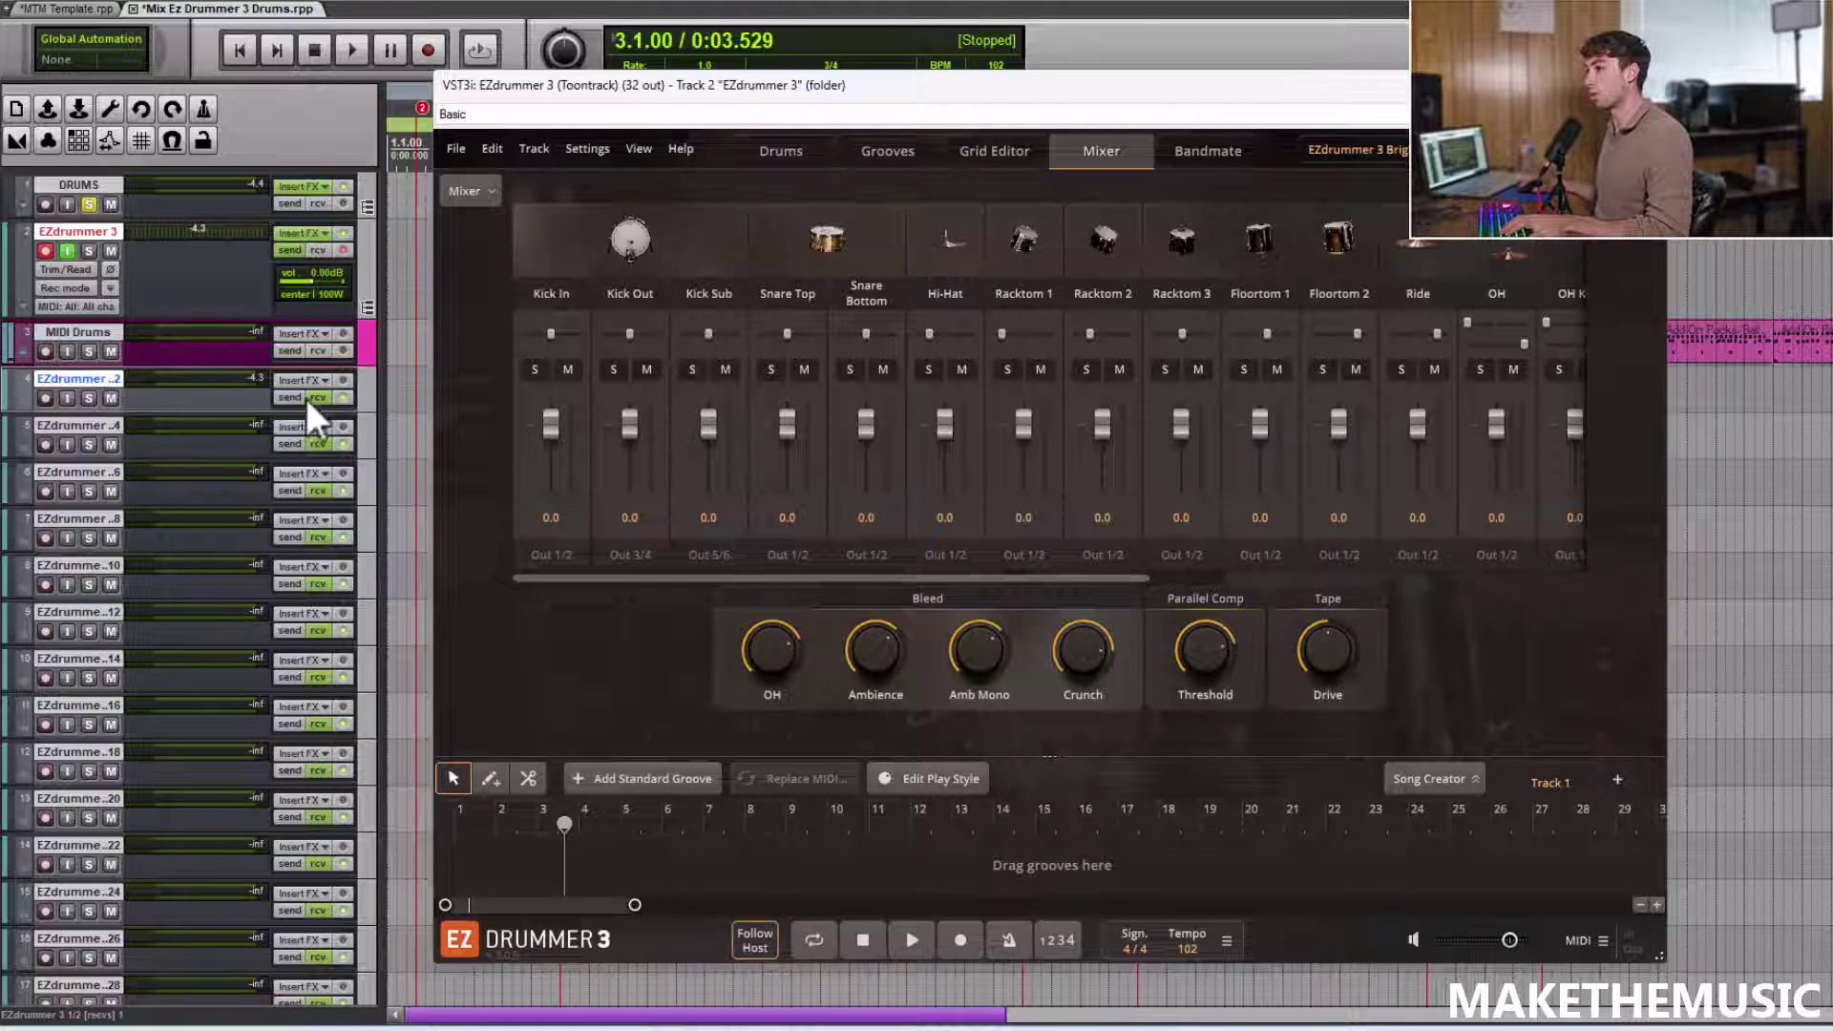
{"action": "left_click", "coordinate": [365, 431]}
{"action": "left_click", "coordinate": [364, 483]}
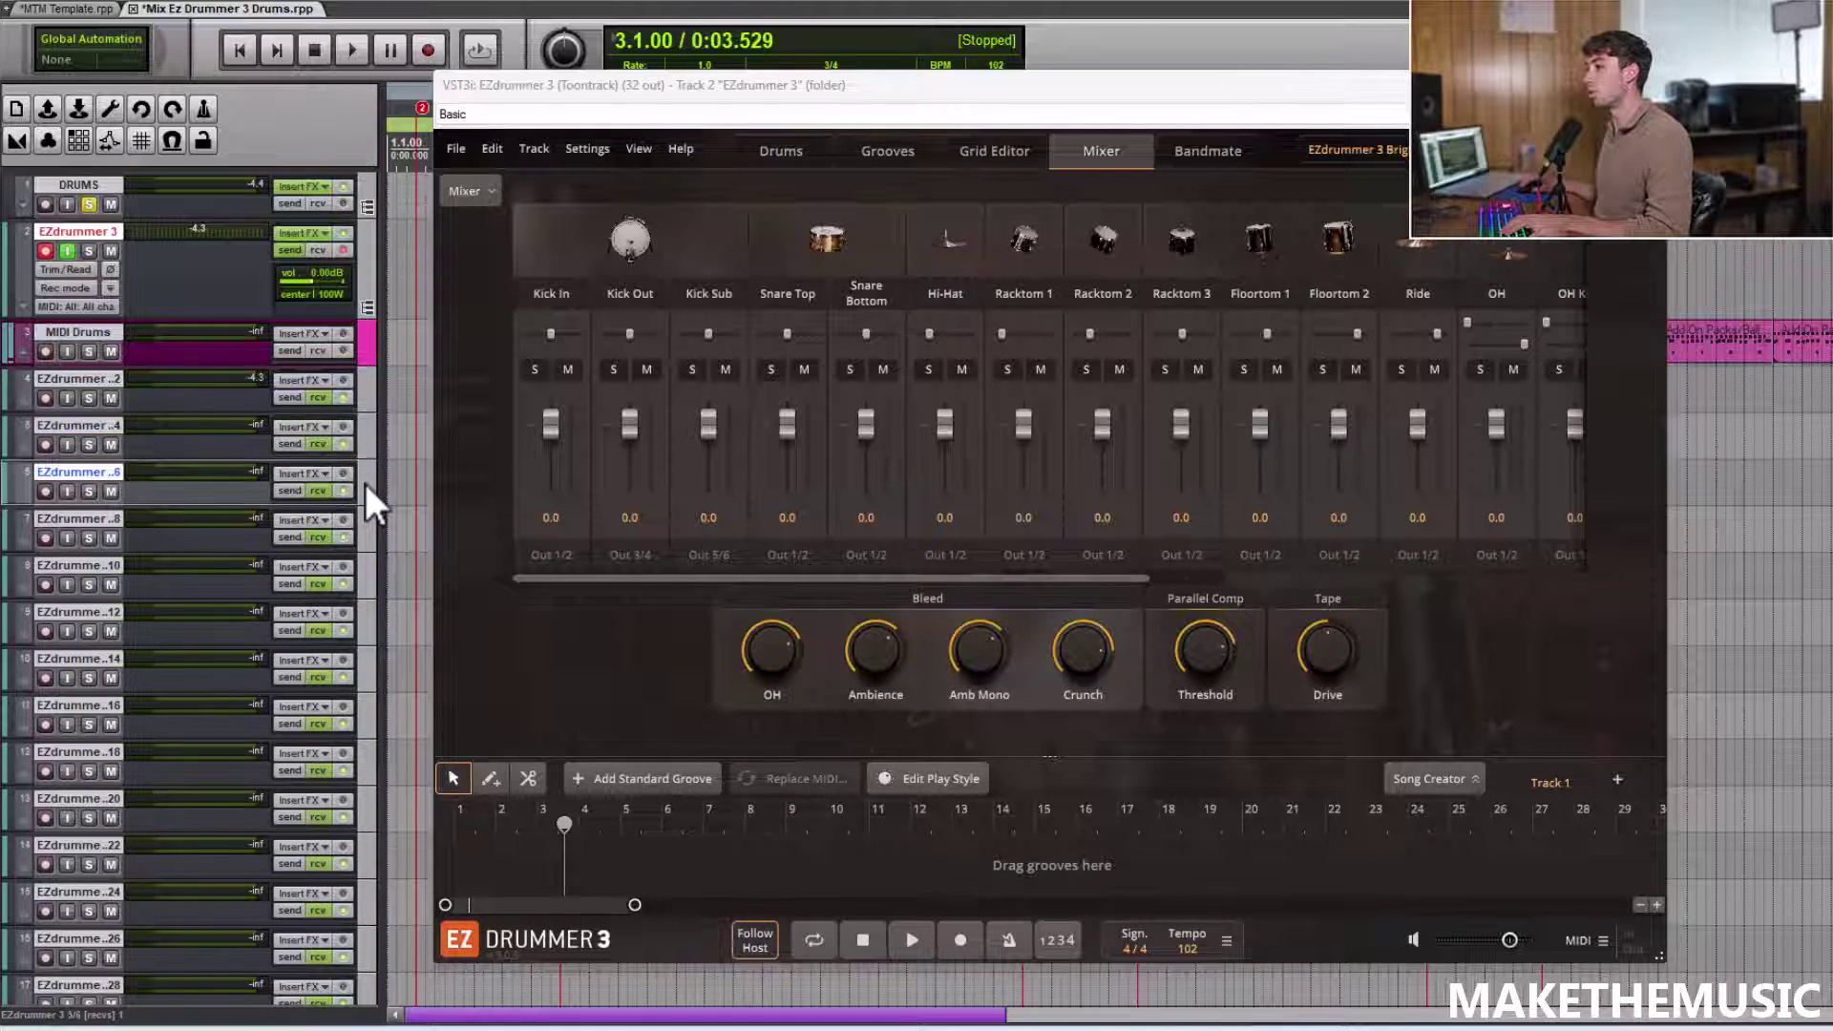
{"action": "left_click", "coordinate": [782, 553]}
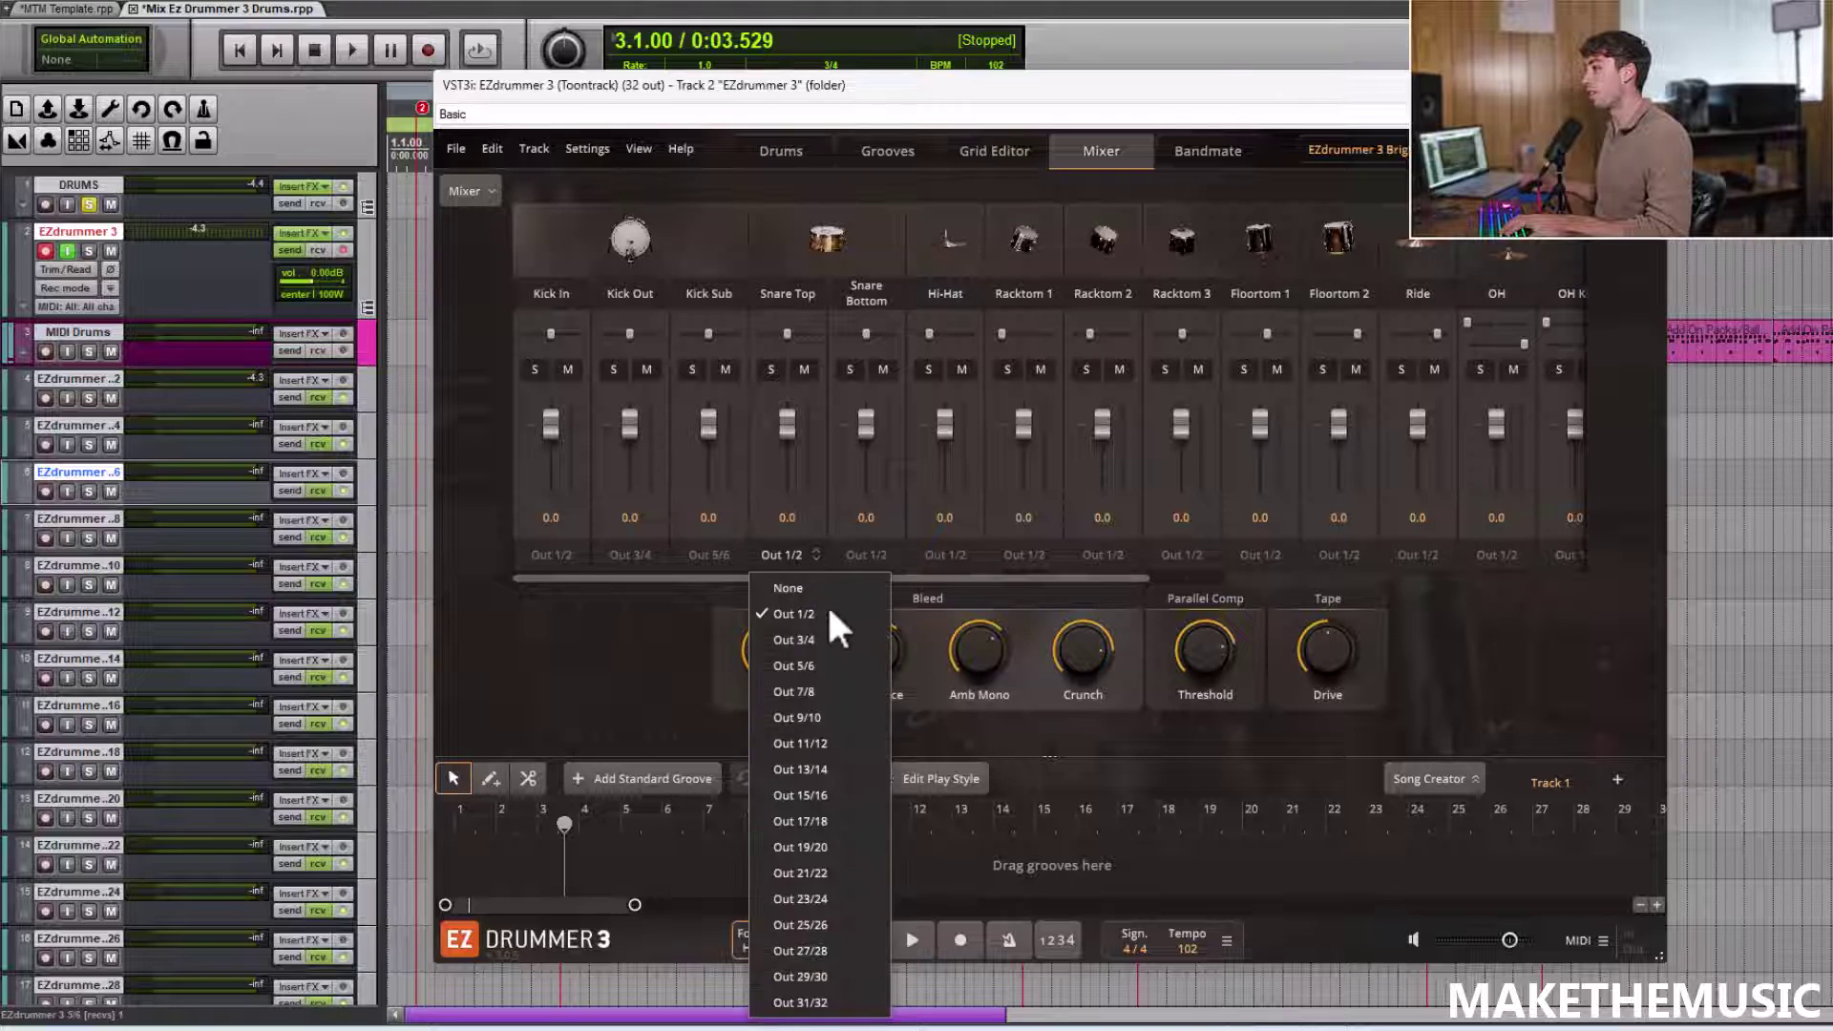
{"action": "left_click", "coordinate": [817, 690]}
{"action": "left_click", "coordinate": [851, 556]}
{"action": "left_click", "coordinate": [895, 714]}
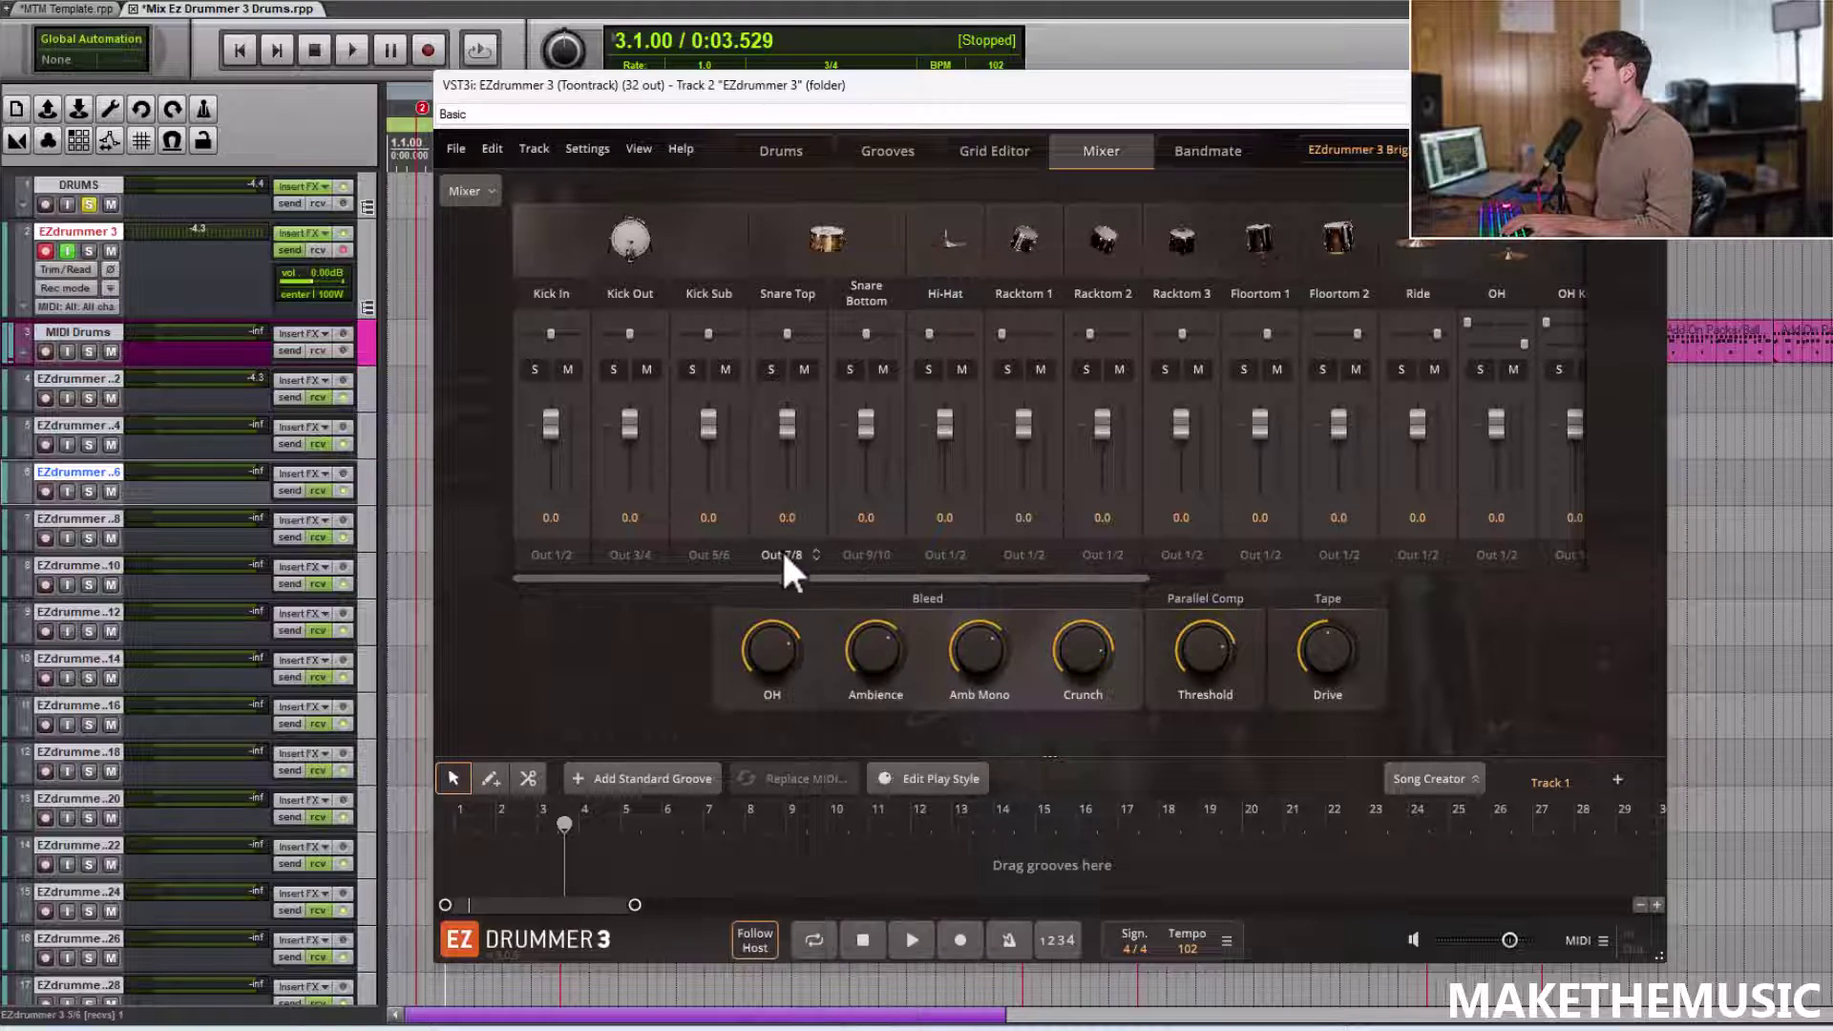
{"action": "left_click", "coordinate": [947, 552]}
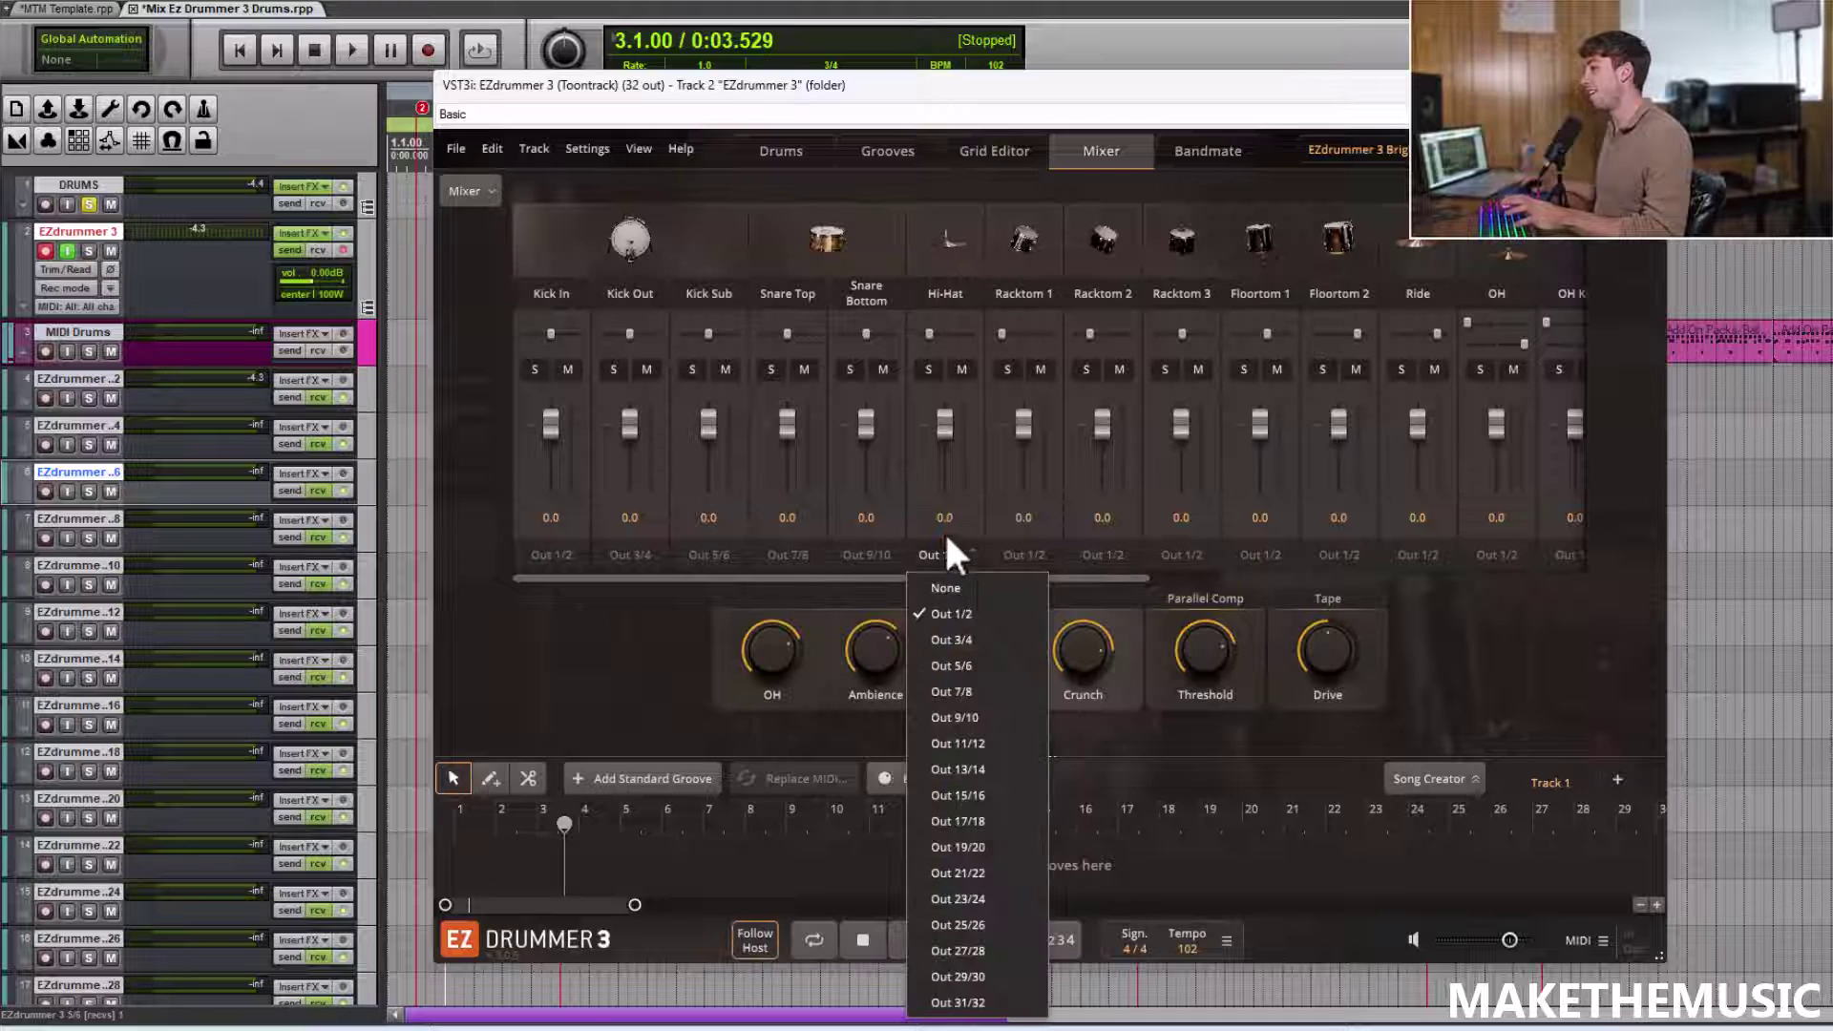
{"action": "left_click", "coordinate": [964, 743]}
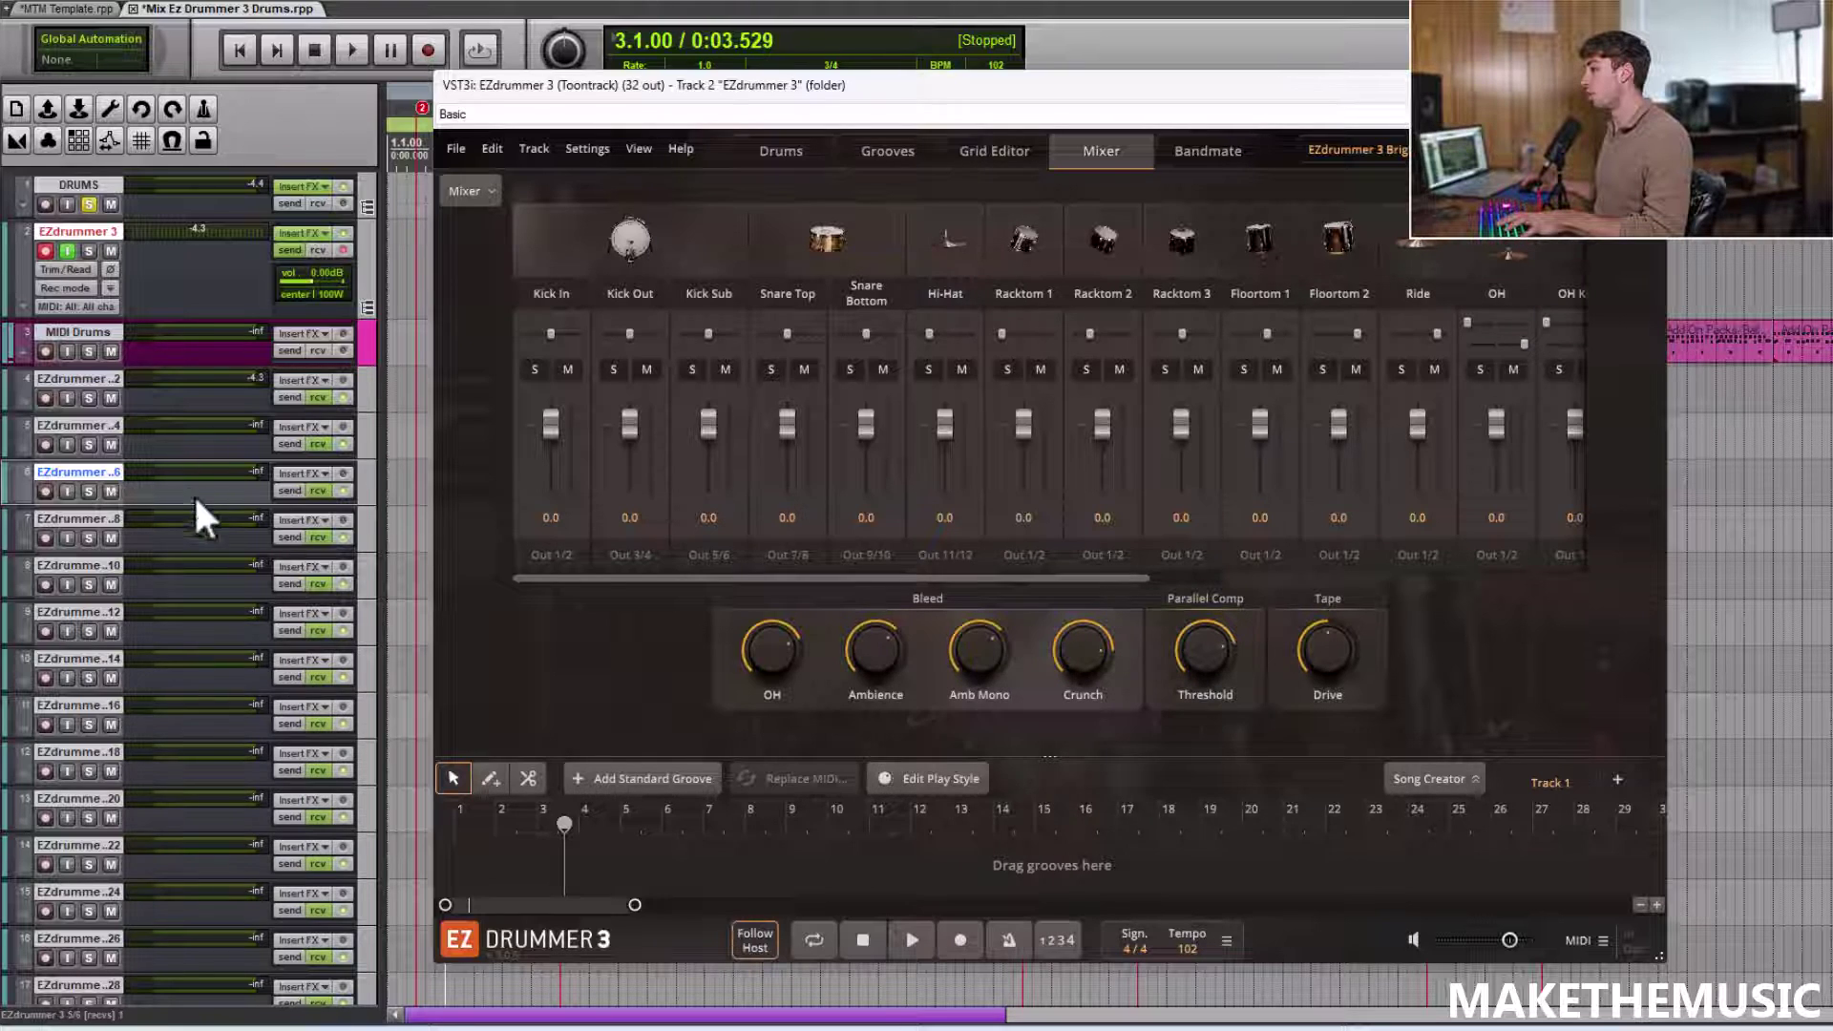
Route Rackstoms 1–3 and Floortom 1 to Out 13/14
{"action": "left_click", "coordinate": [1049, 561]}
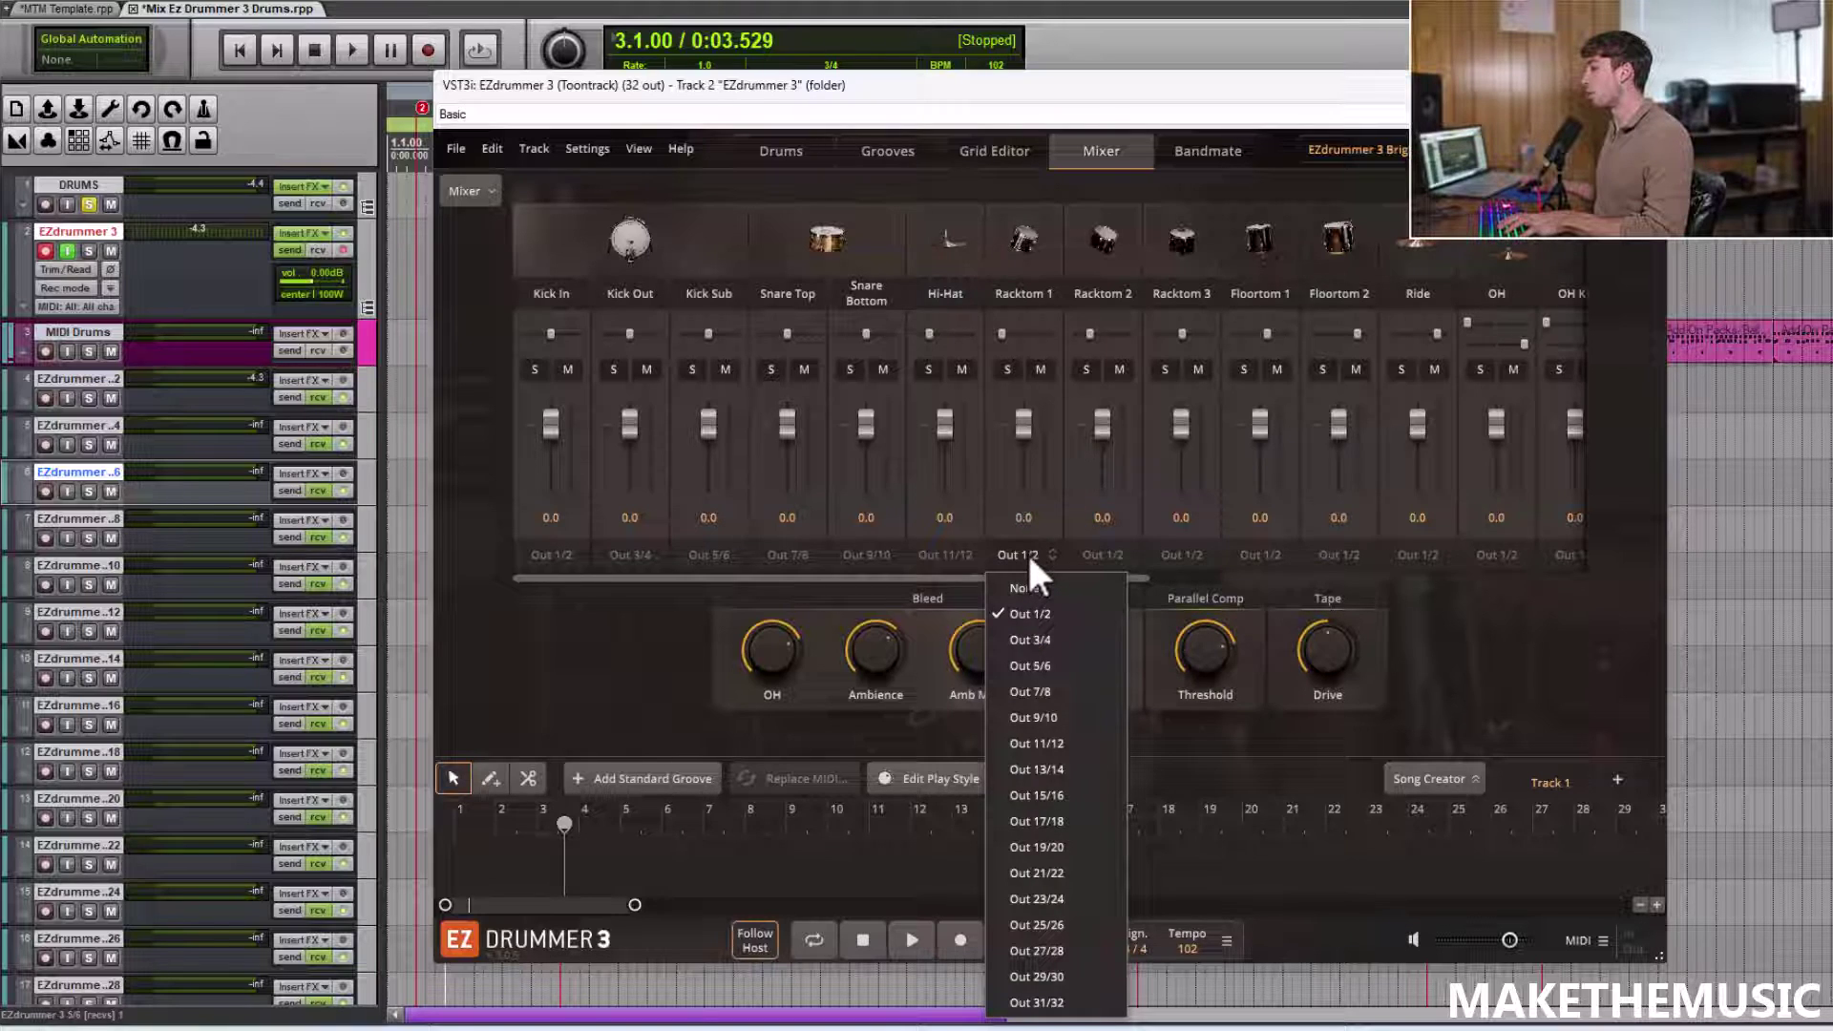
{"action": "left_click", "coordinate": [1041, 769]}
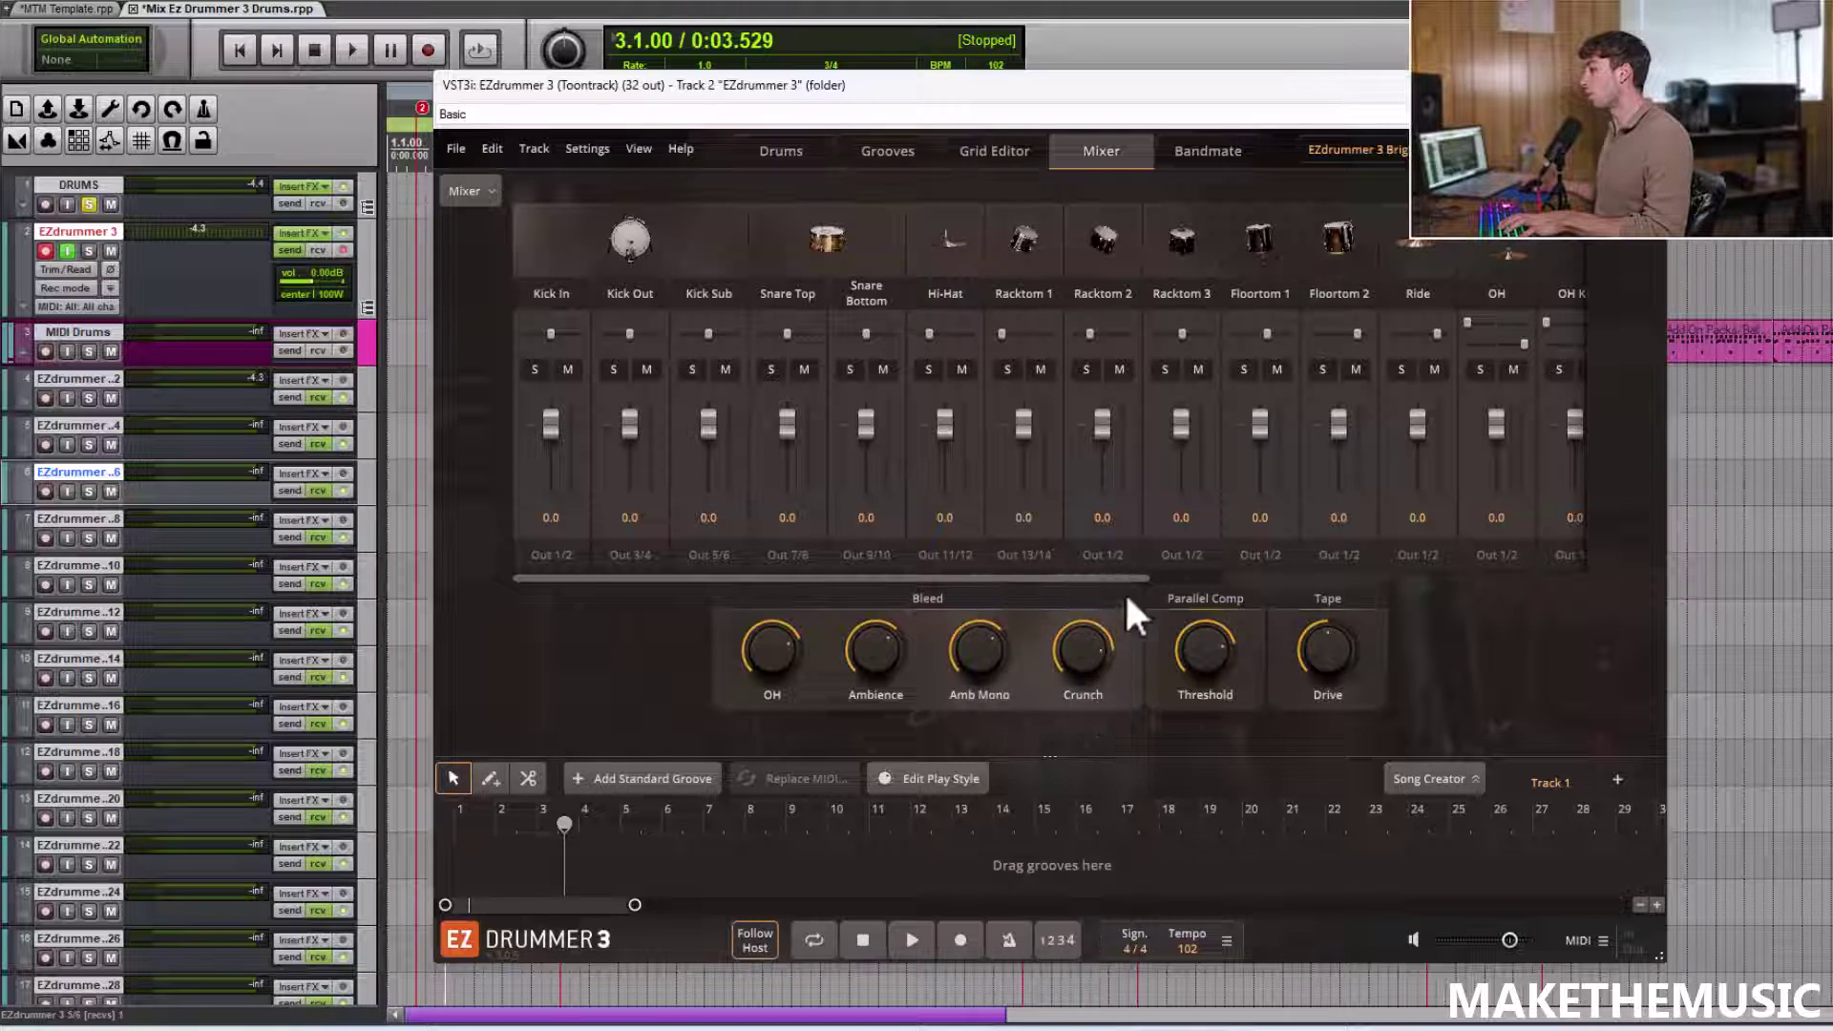
{"action": "left_click", "coordinate": [1120, 552]}
{"action": "left_click", "coordinate": [1172, 766]}
{"action": "left_click", "coordinate": [1179, 555]}
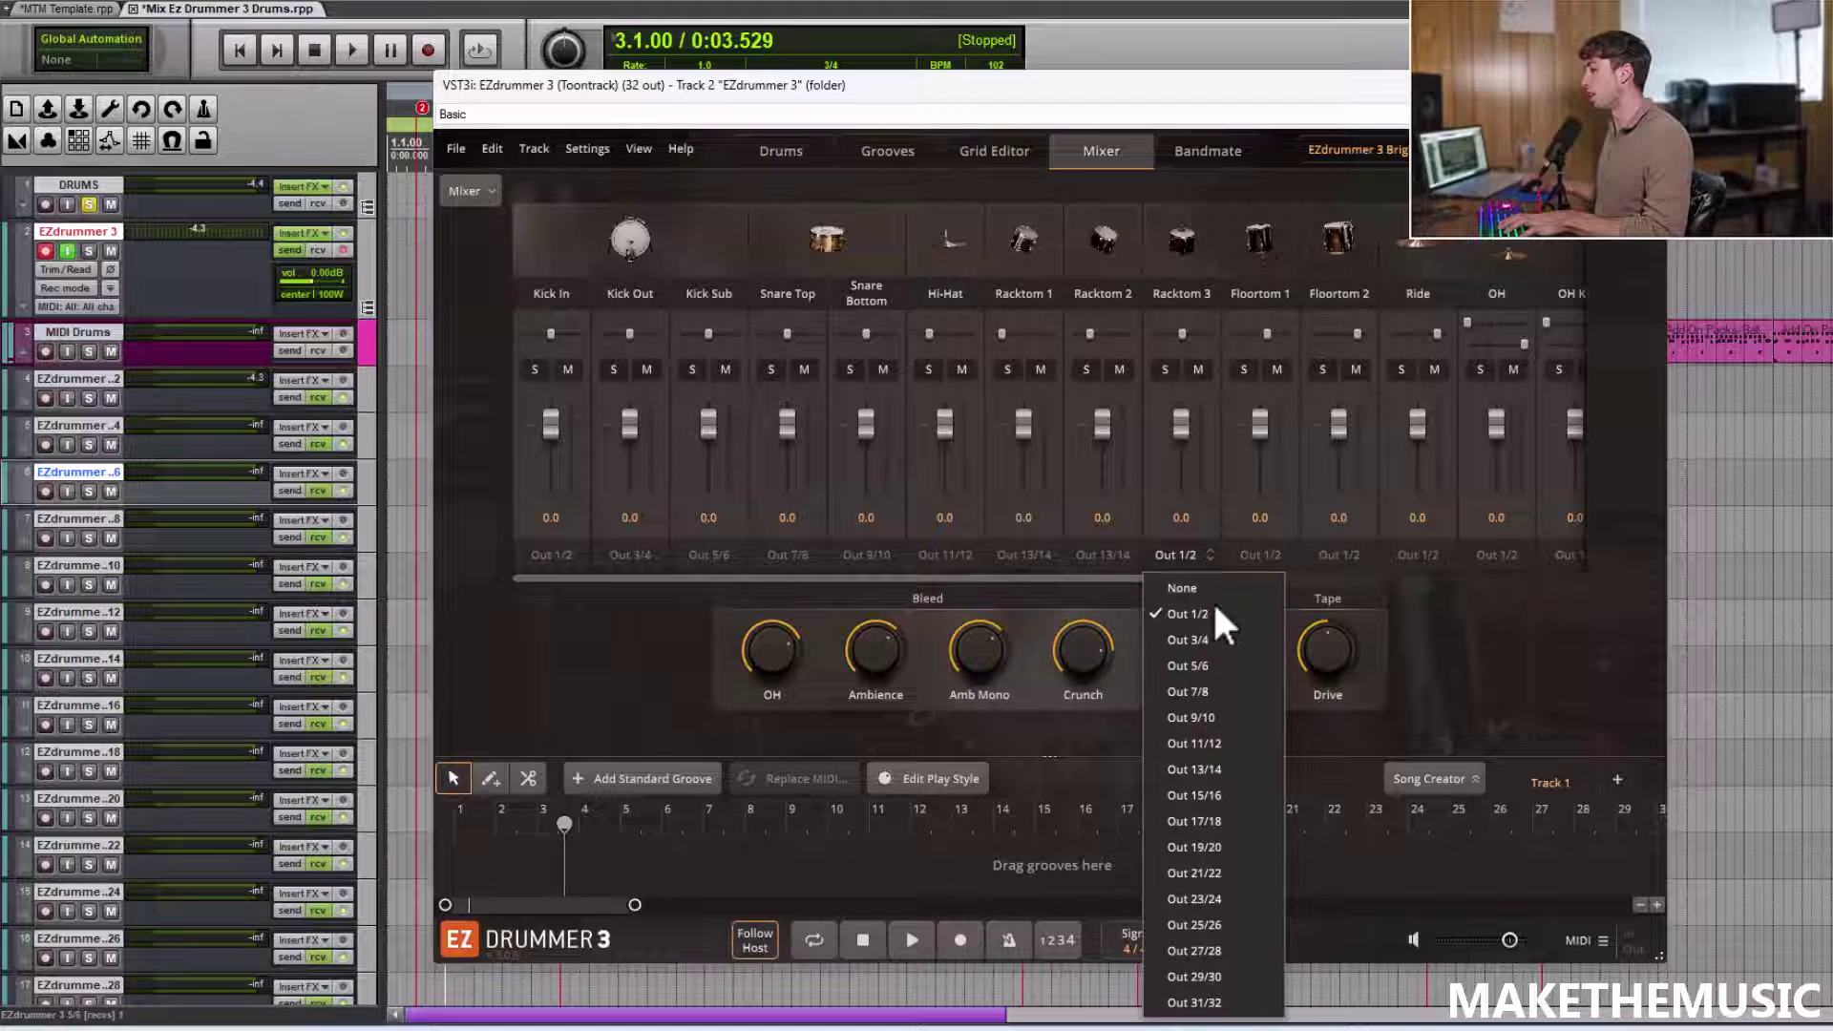
{"action": "left_click", "coordinate": [1193, 770]}
{"action": "left_click", "coordinate": [1255, 552]}
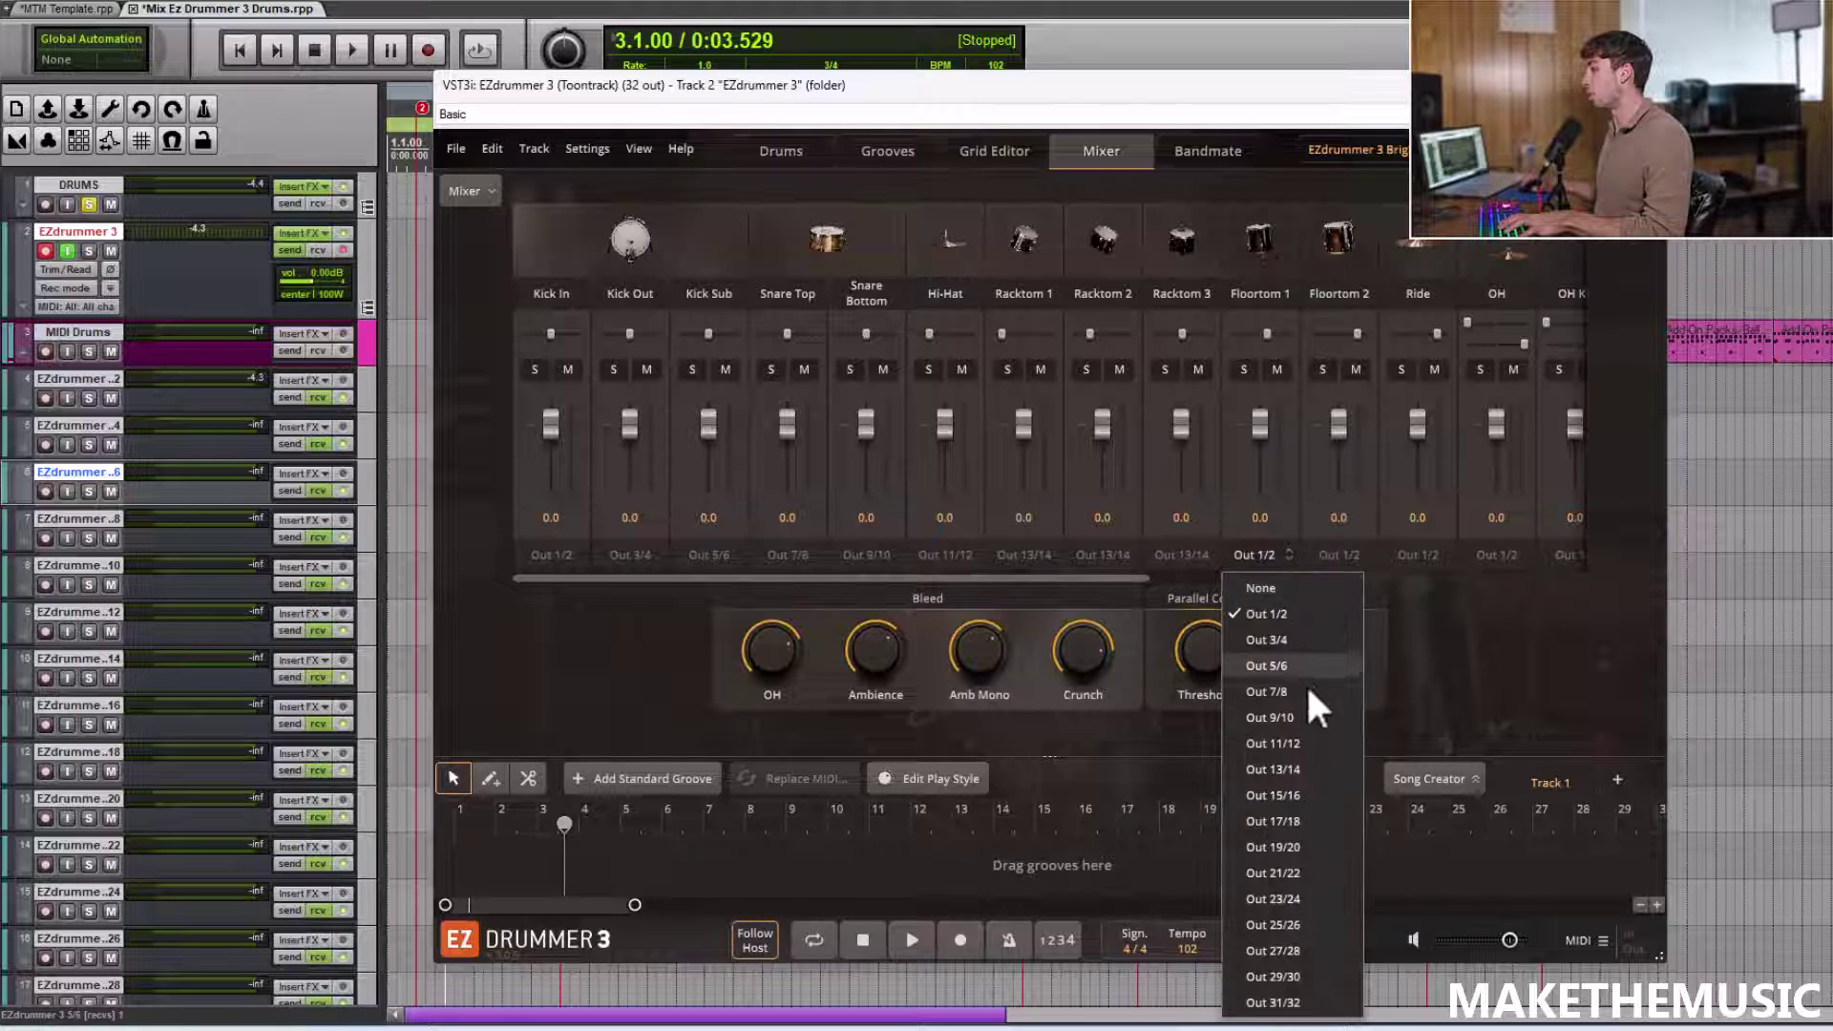
{"action": "left_click", "coordinate": [1297, 769]}
{"action": "left_click", "coordinate": [1307, 556]}
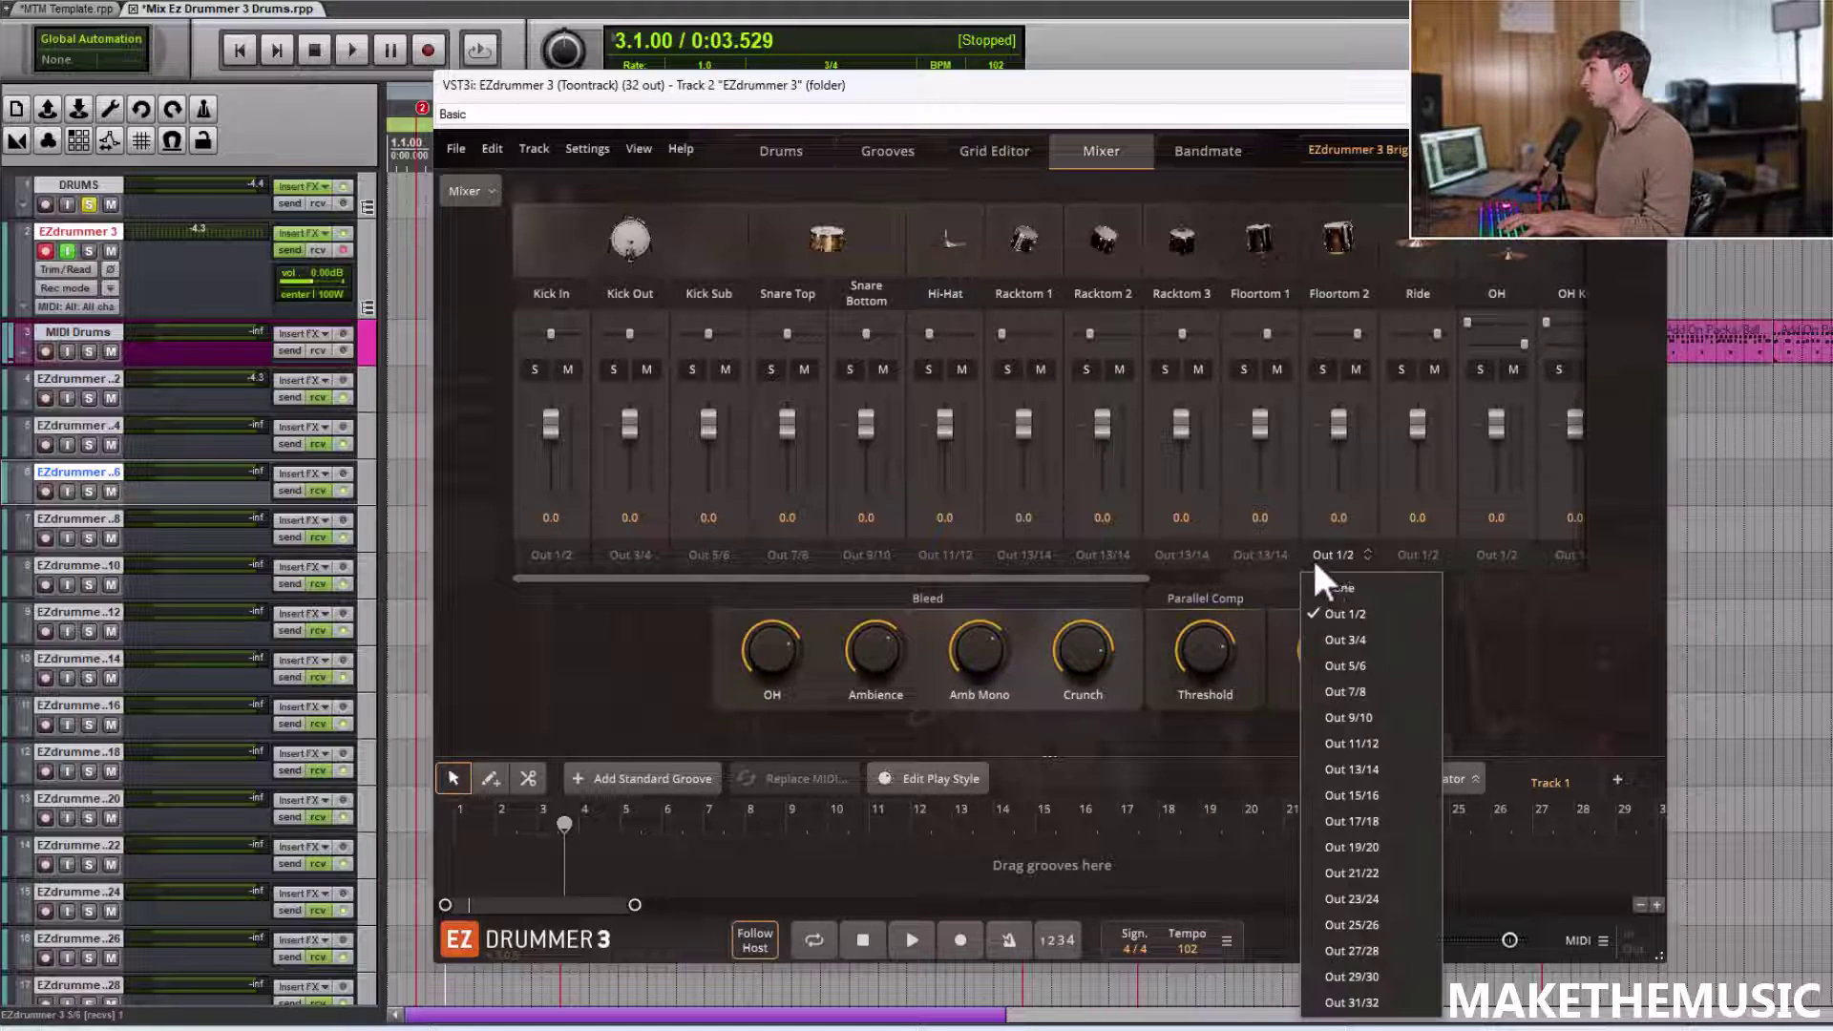
Route Floortom 2 to Out 13/14, and Ride and OH to Out 15/16
{"action": "left_click", "coordinate": [1379, 769]}
{"action": "left_click_drag", "start_coordinate": [1137, 578], "coordinate": [1432, 577]}
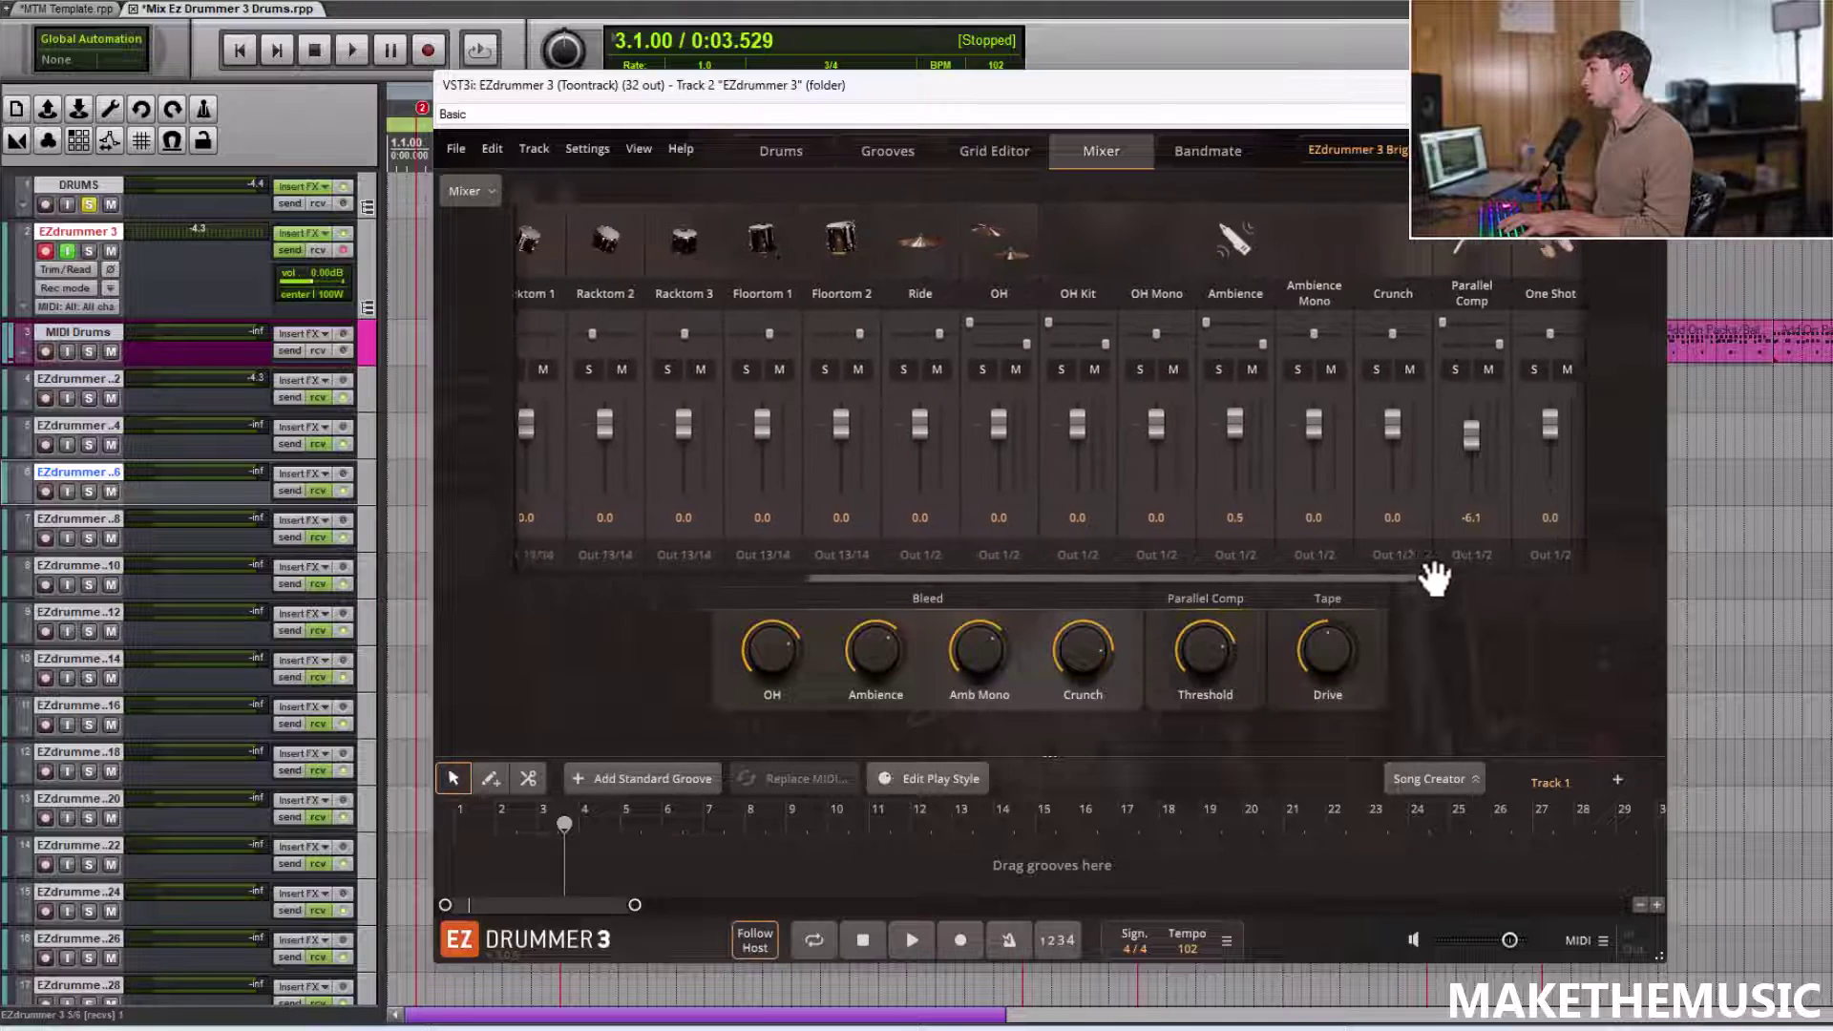
{"action": "left_click", "coordinate": [908, 559]}
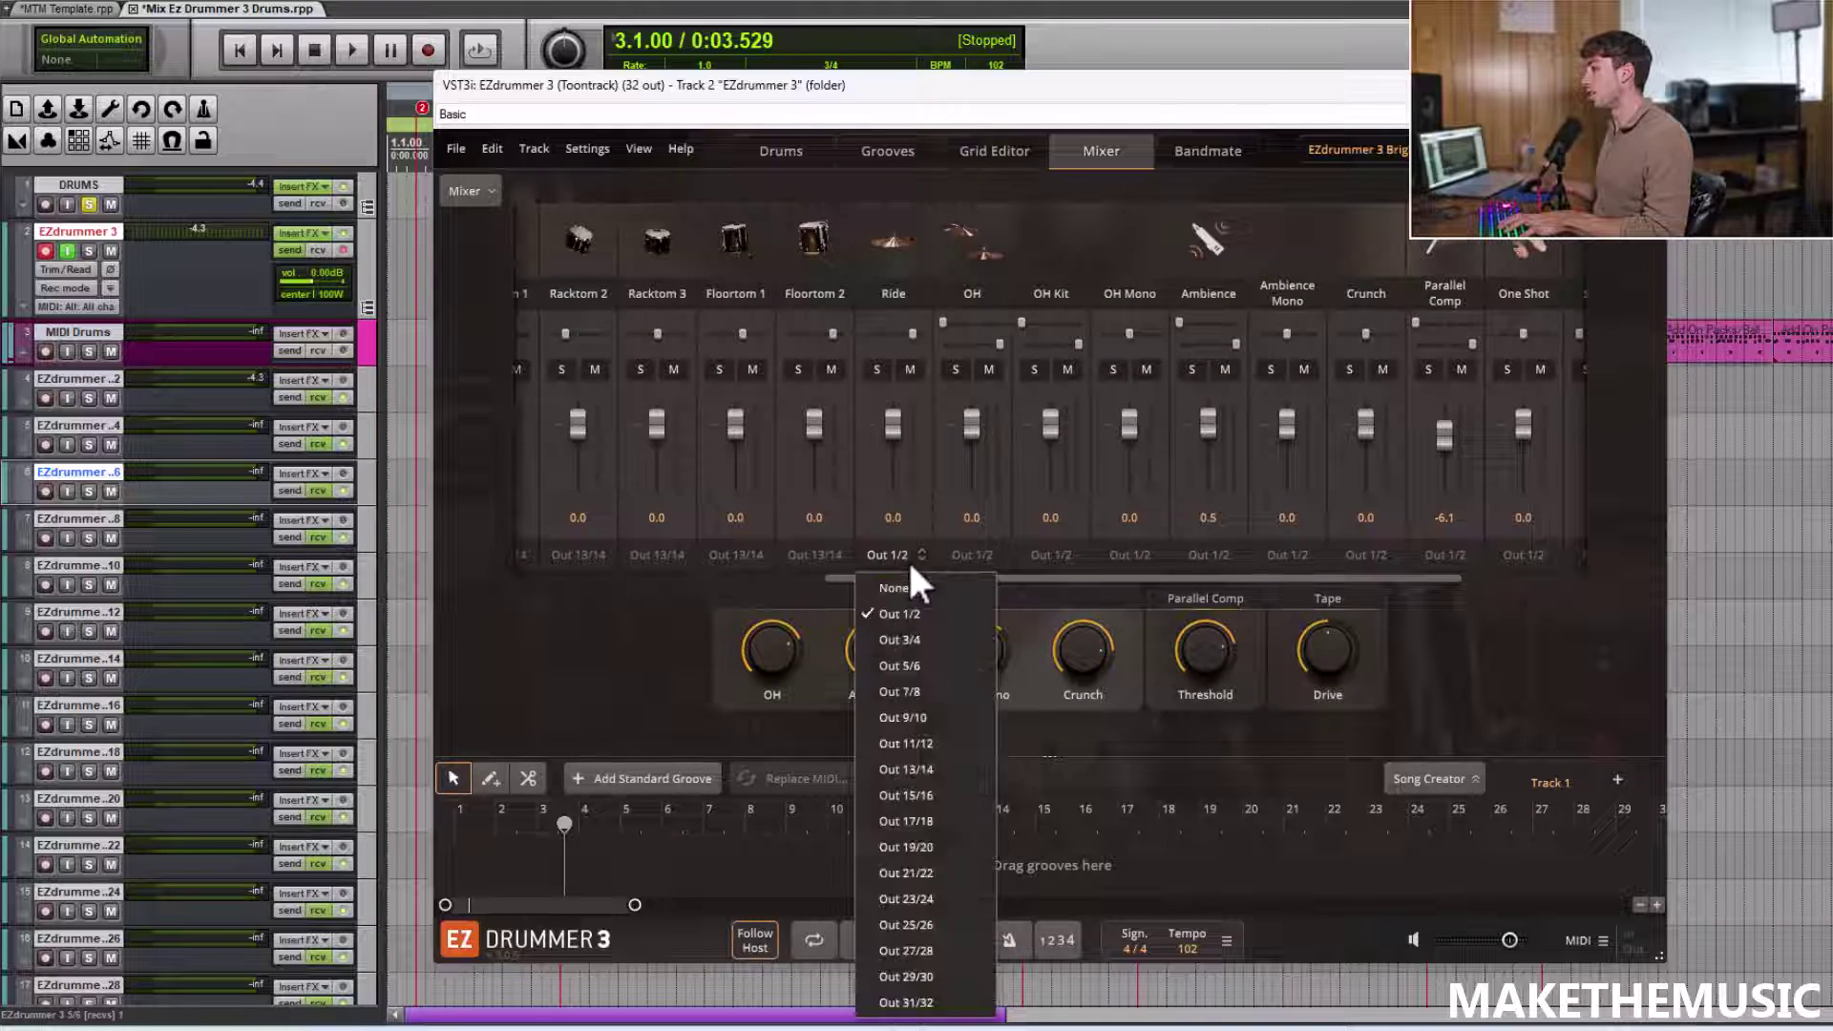
{"action": "left_click", "coordinate": [953, 794]}
{"action": "left_click", "coordinate": [975, 558]}
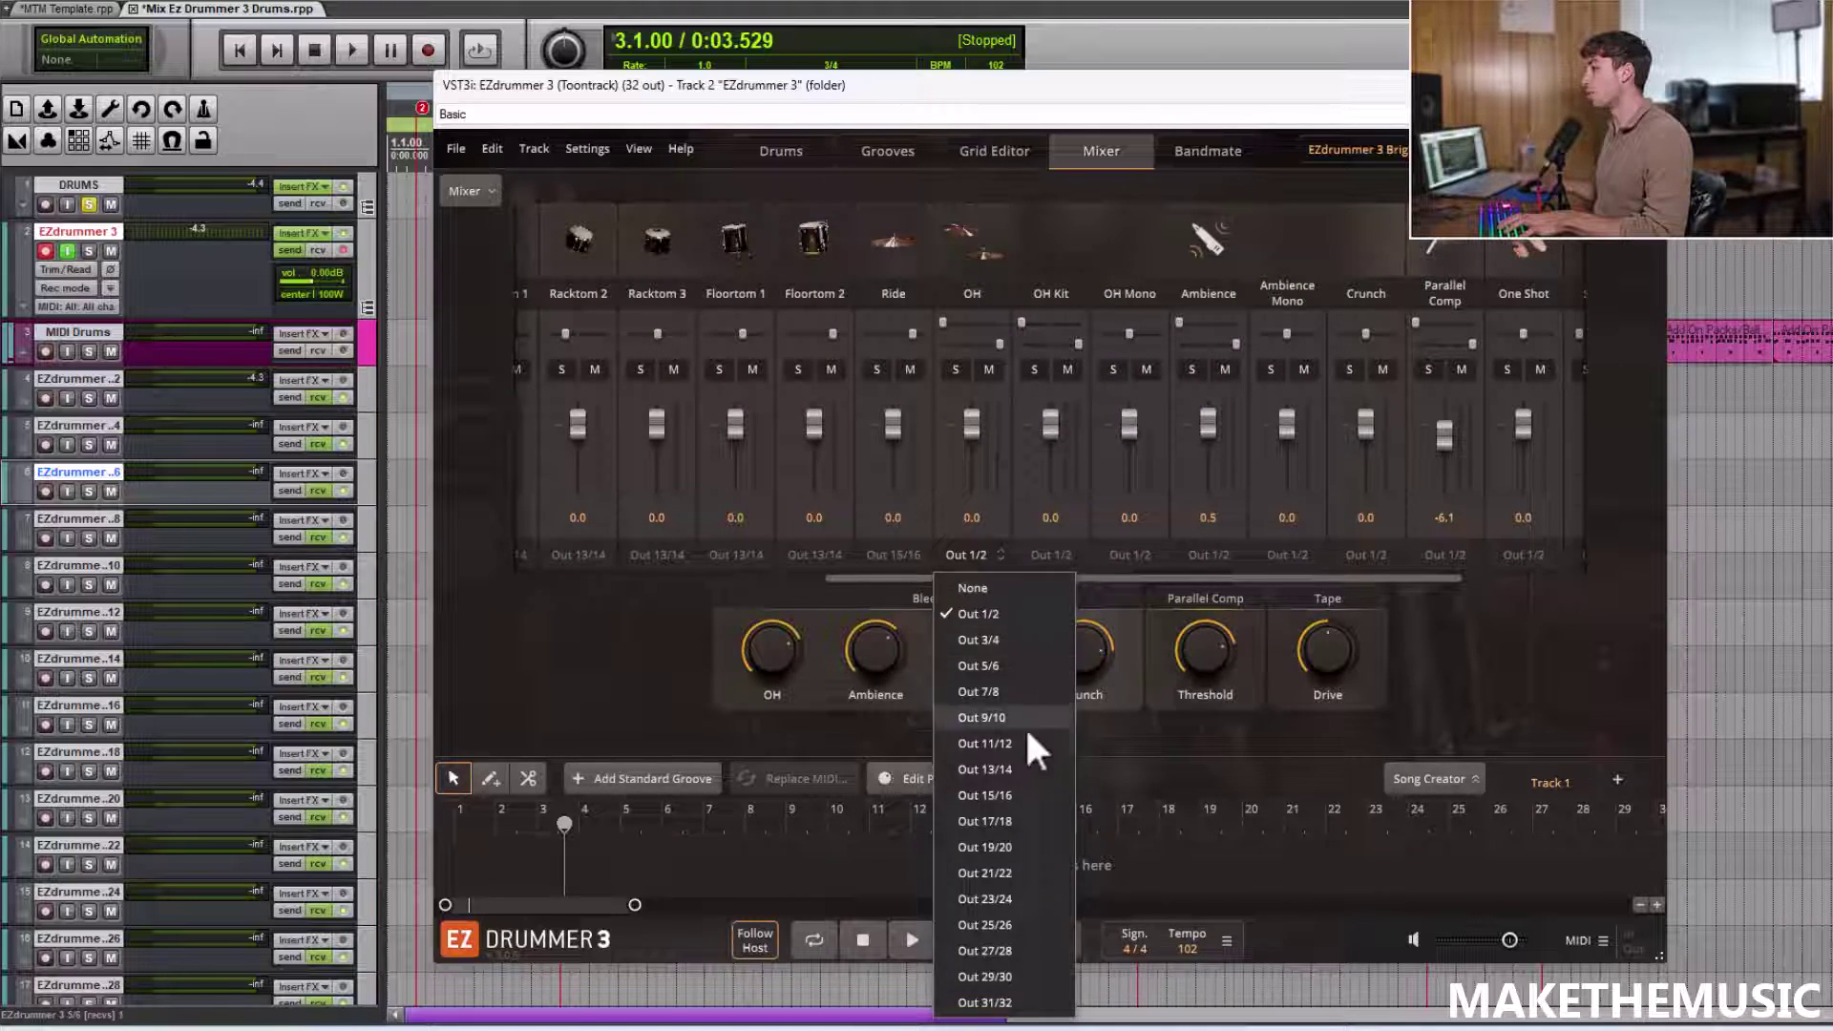
{"action": "left_click", "coordinate": [993, 801]}
Route OH Kit to Out 17/18, OH Mono to 19/20, Ambience and Ambience Mono to 21/22
{"action": "left_click", "coordinate": [1063, 556]}
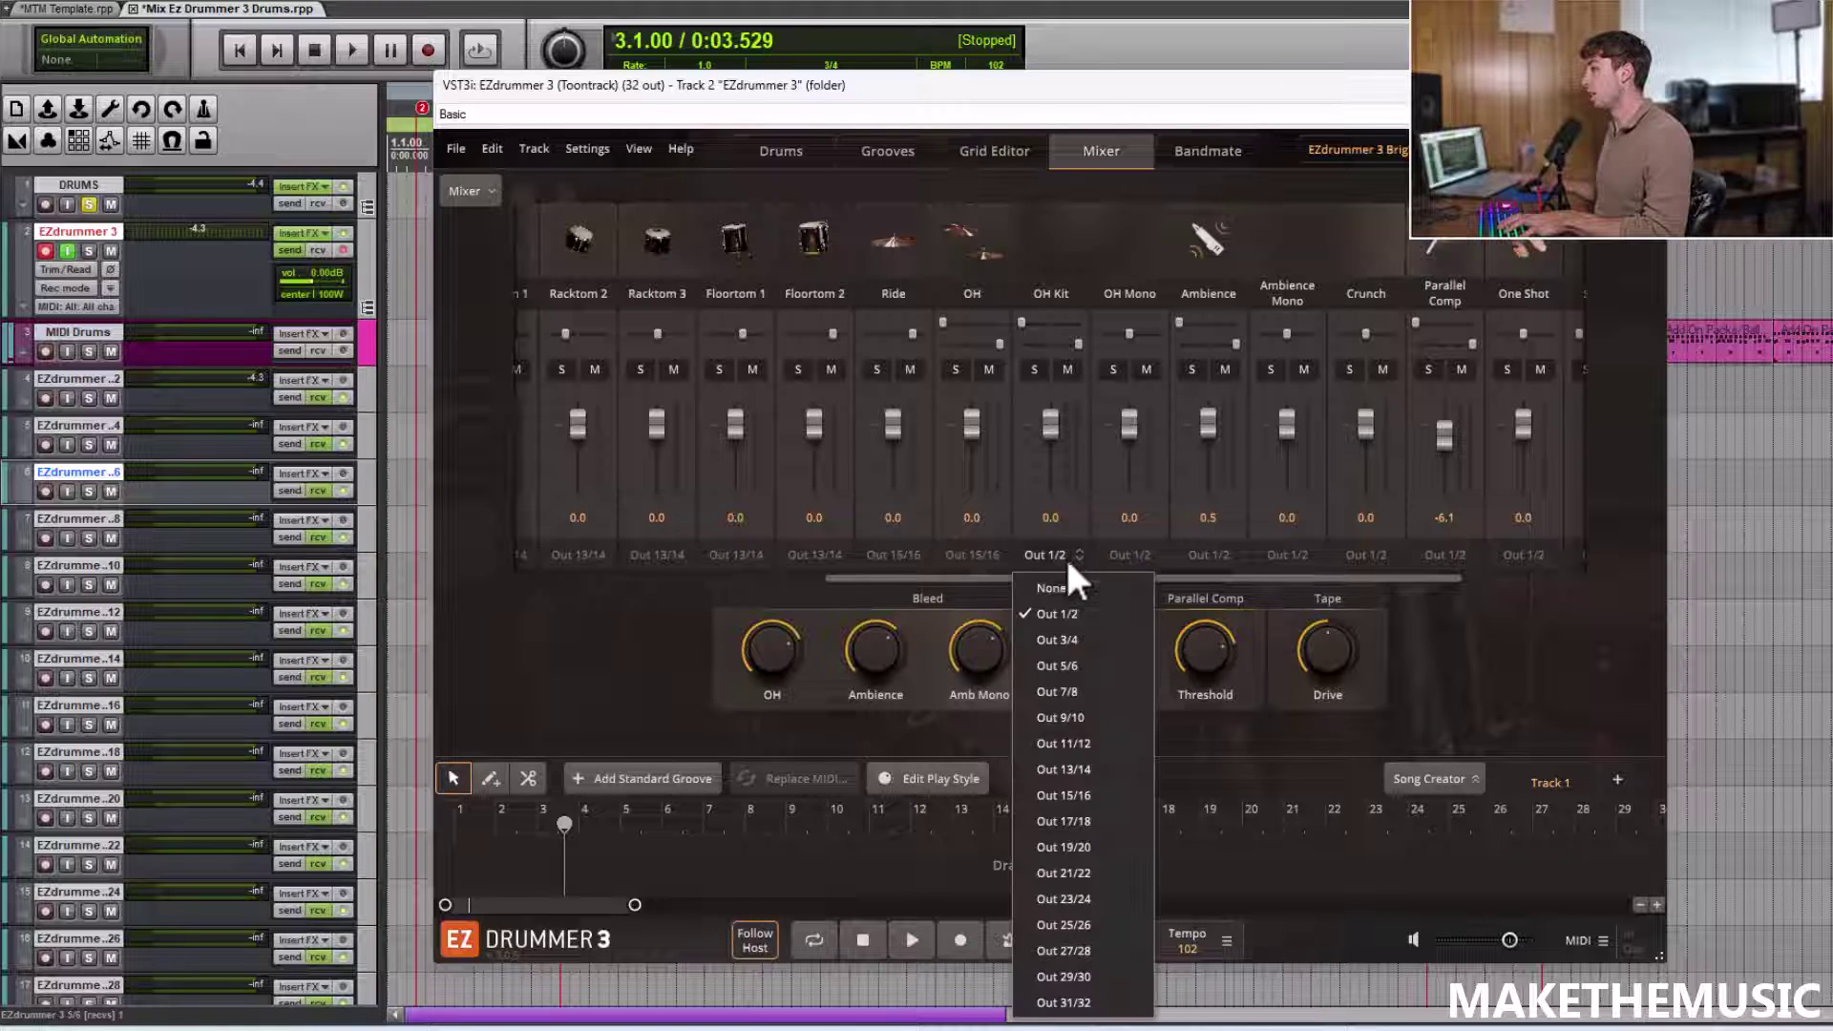
{"action": "left_click", "coordinate": [1075, 821]}
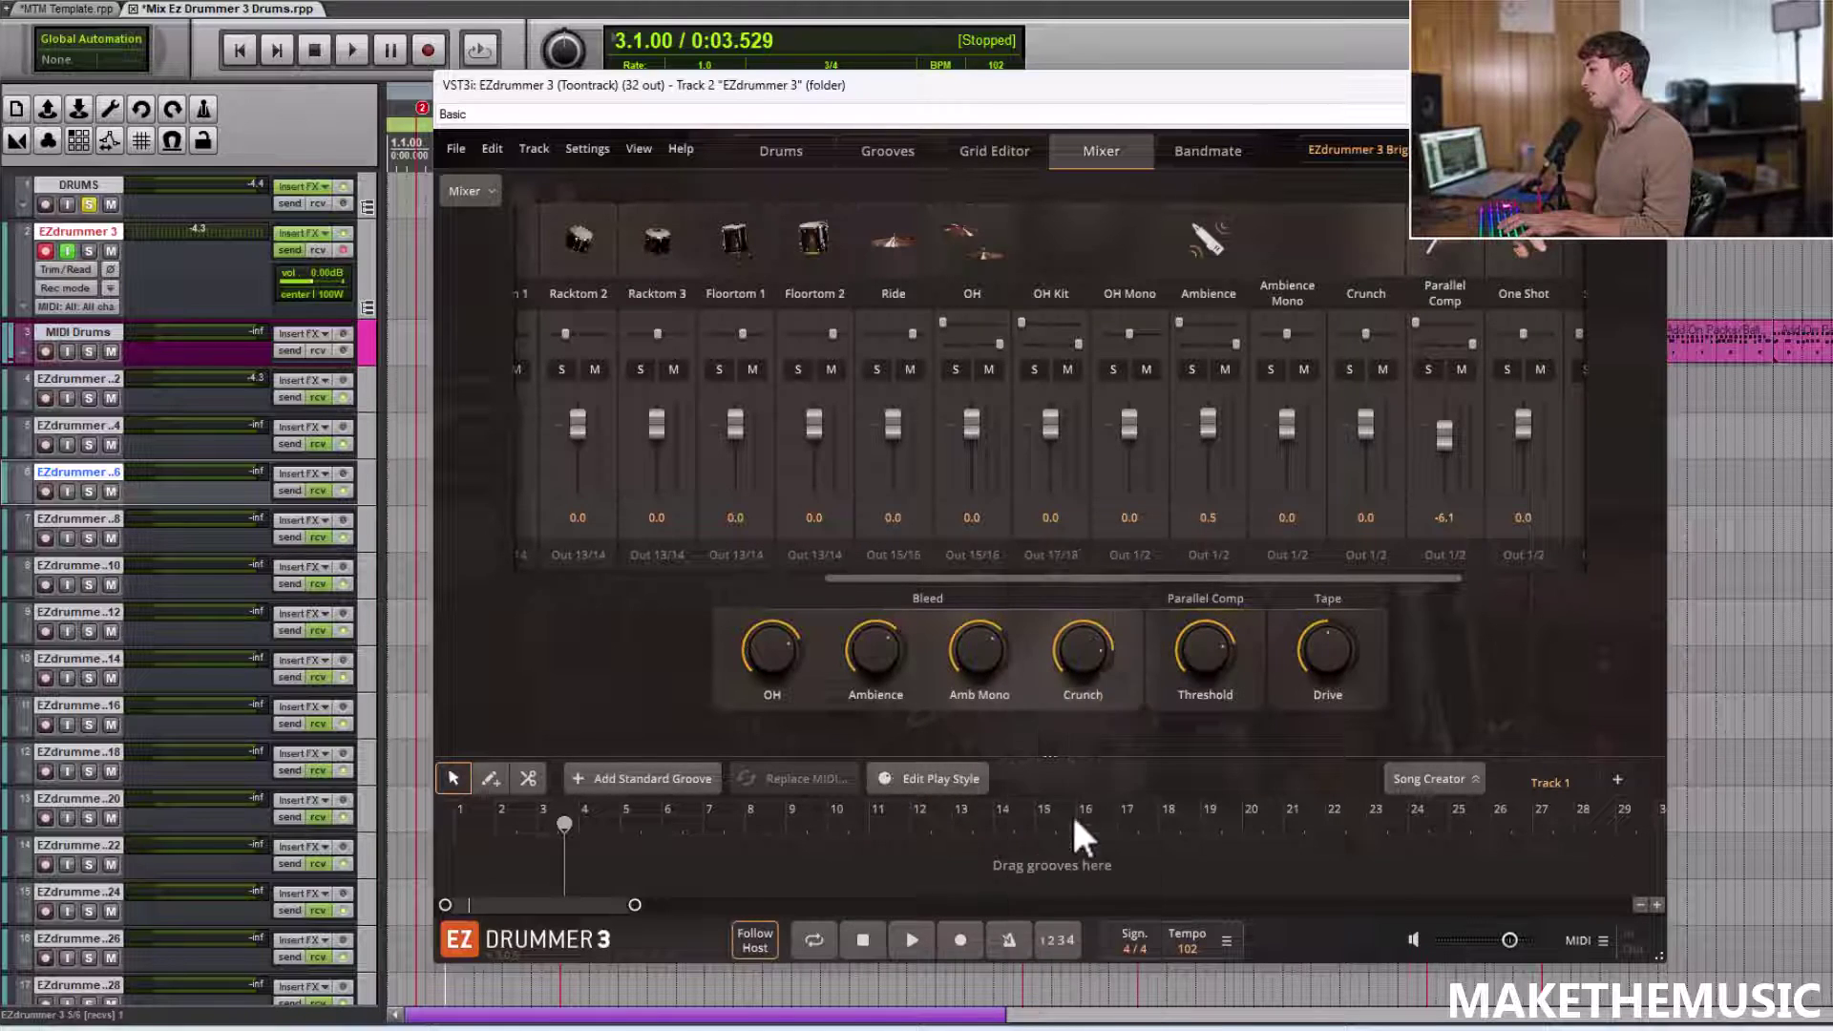
{"action": "left_click", "coordinate": [1140, 556]}
{"action": "left_click", "coordinate": [1171, 845]}
{"action": "left_click", "coordinate": [1212, 556]}
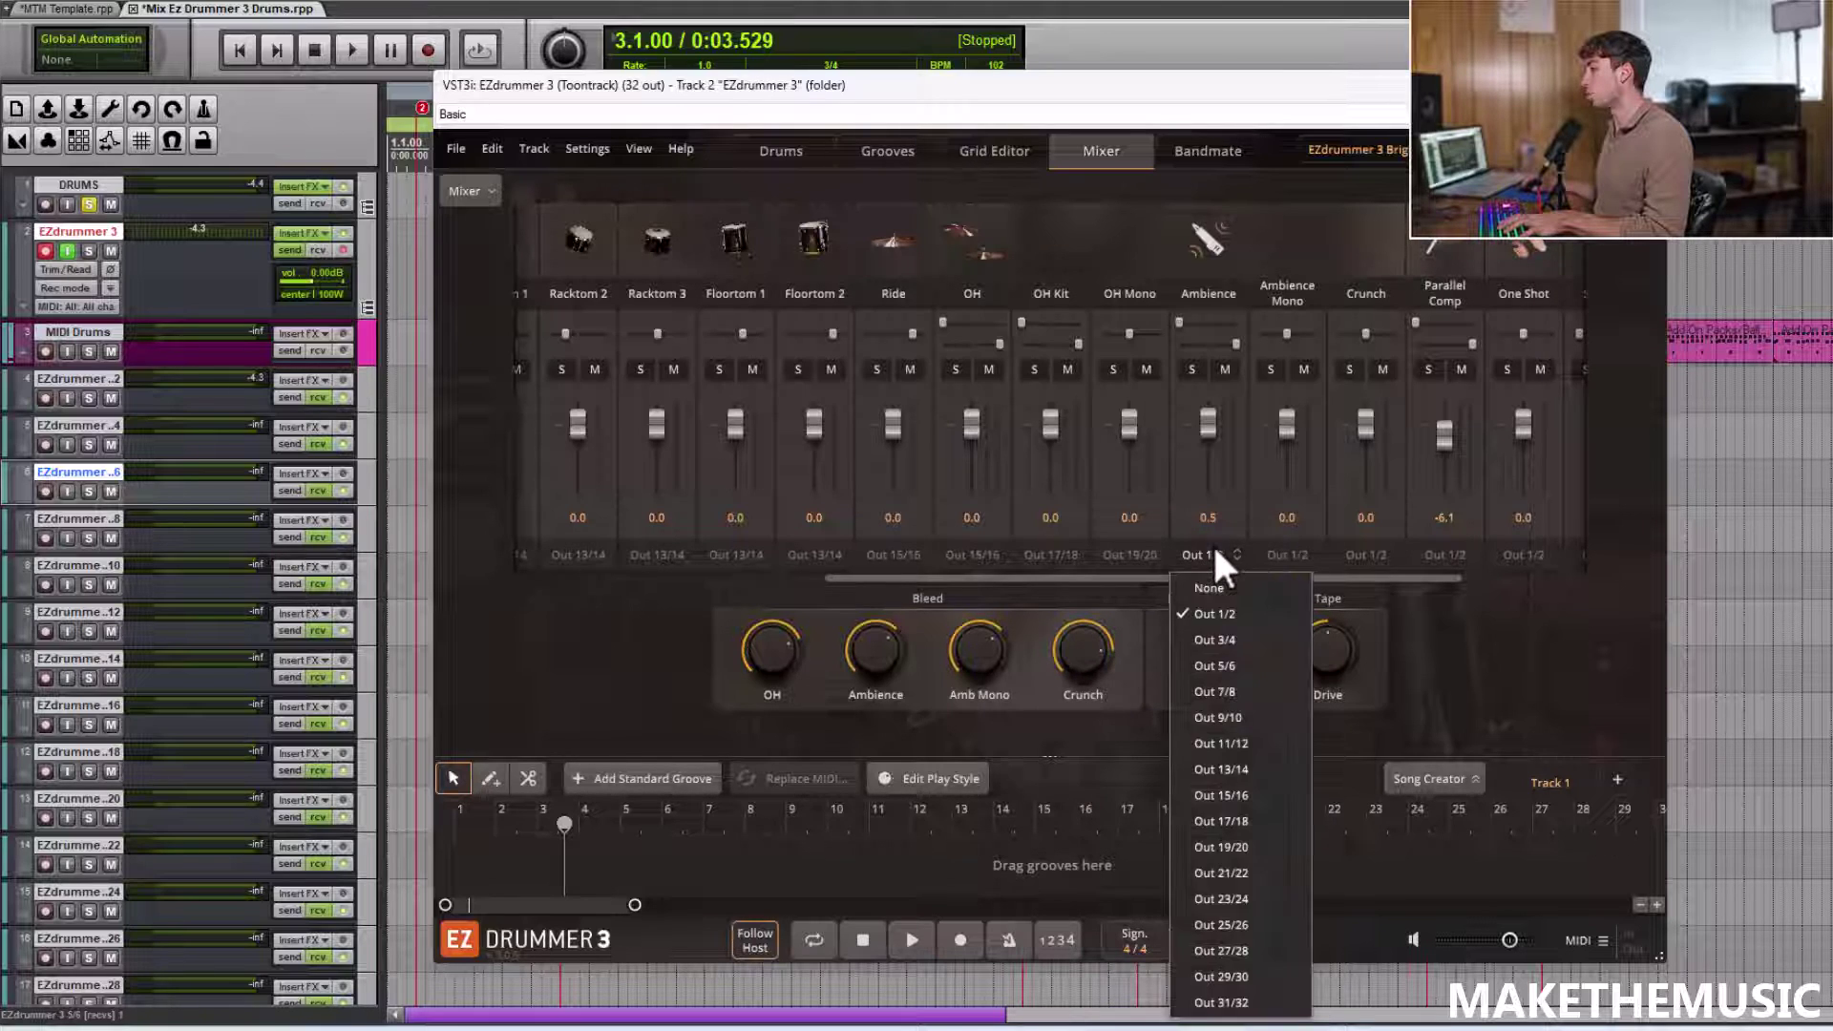
{"action": "left_click", "coordinate": [1272, 871]}
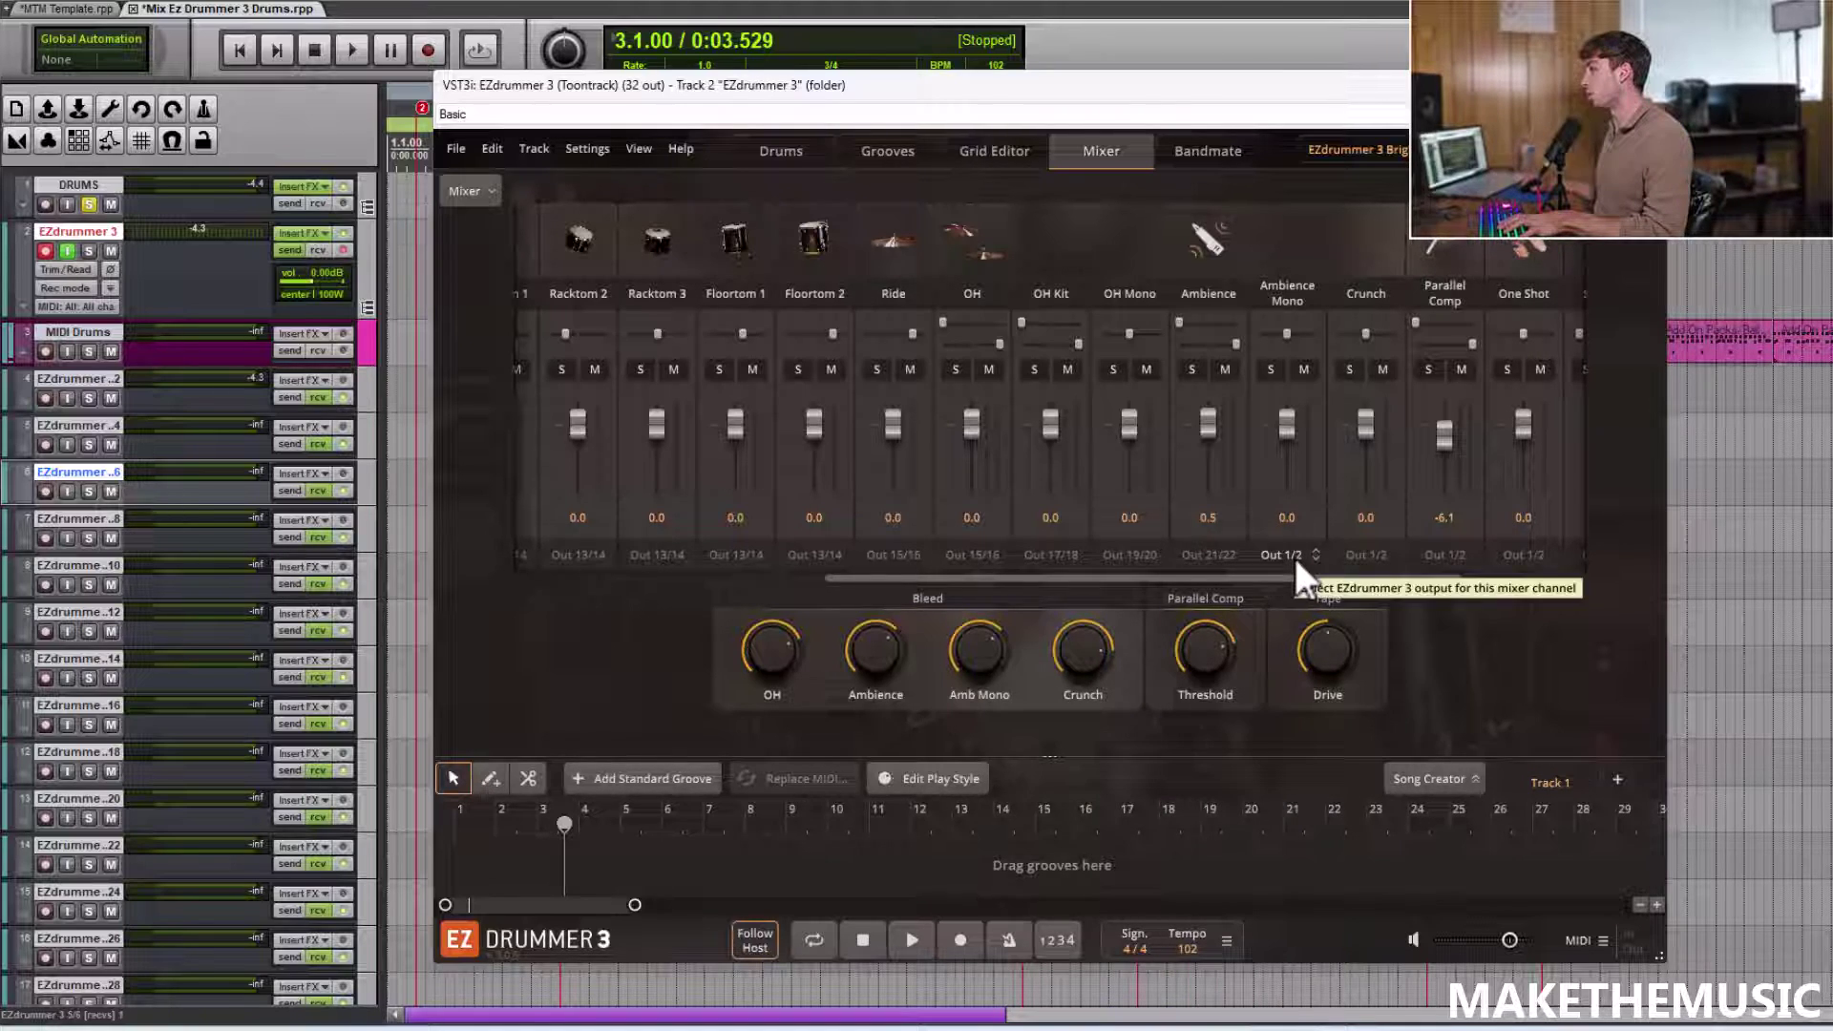
{"action": "left_click", "coordinate": [1294, 557]}
{"action": "left_click", "coordinate": [1342, 873]}
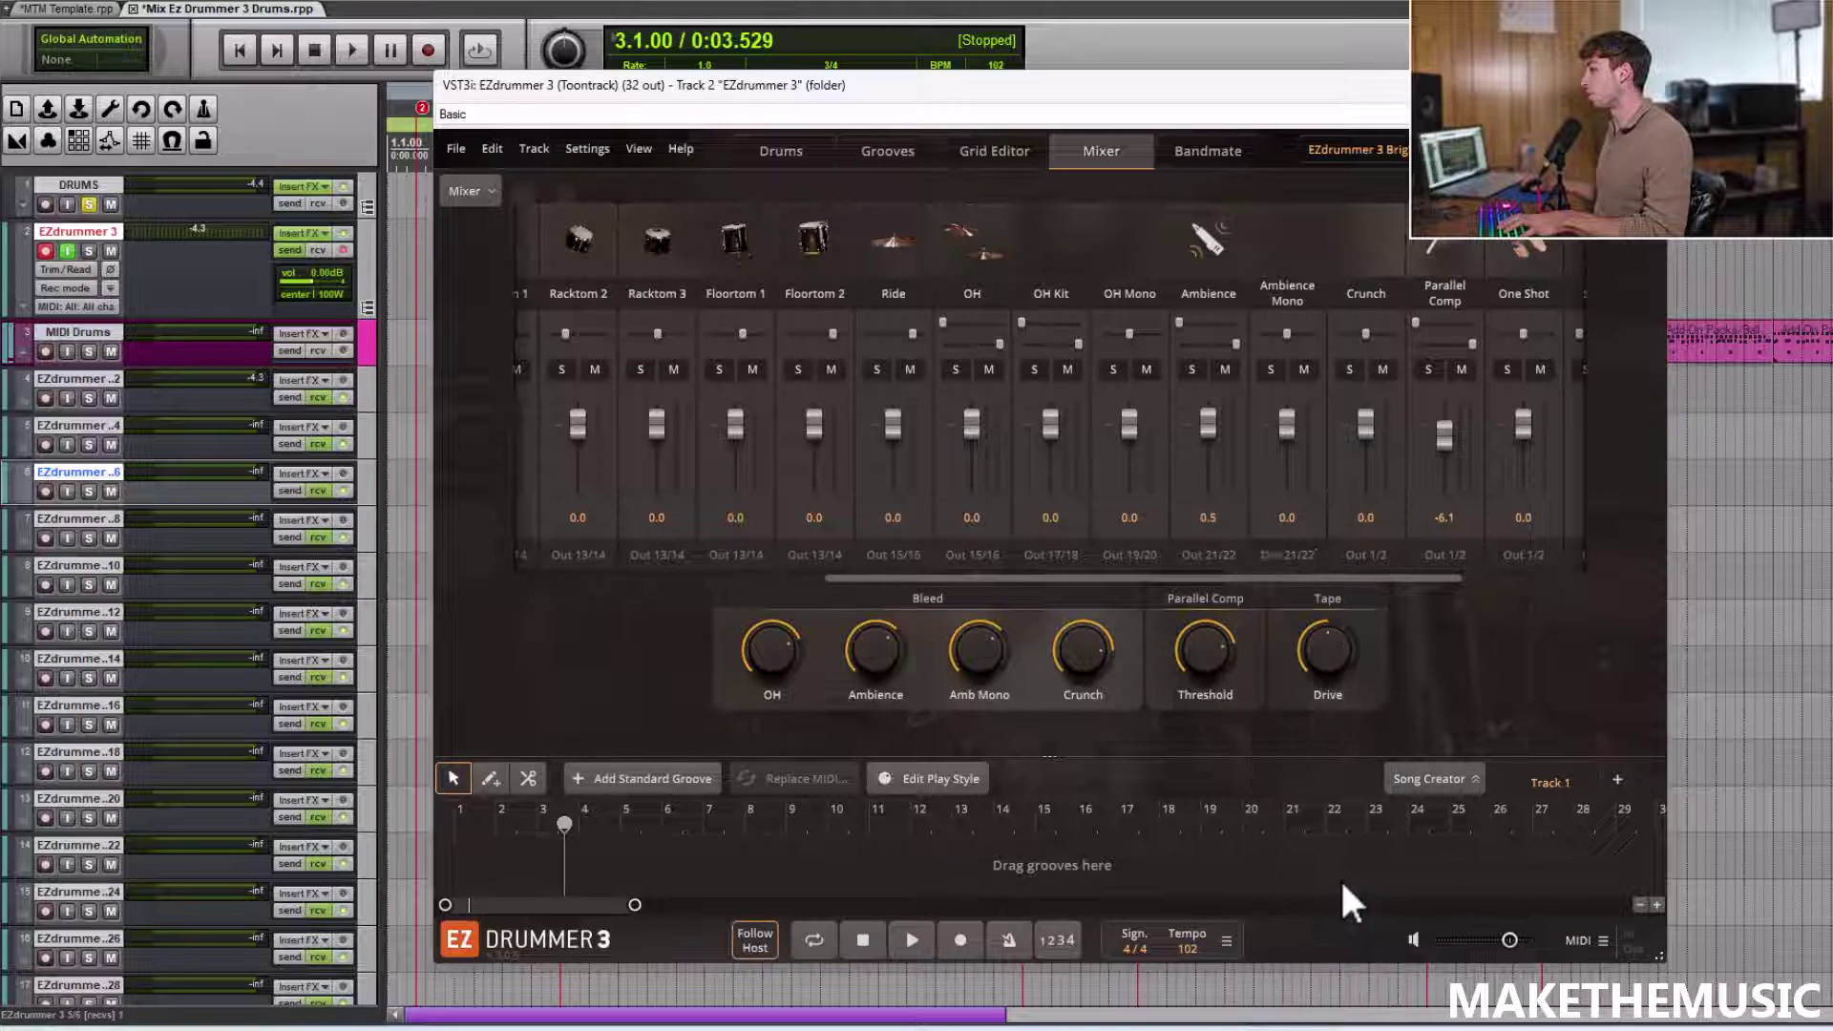
Route Crunch to Out 23/24 and Parallel Comp to Out 25/26, then return to the kit view
{"action": "left_click", "coordinate": [1371, 553]}
{"action": "left_click", "coordinate": [1403, 887]}
{"action": "left_click", "coordinate": [1440, 556]}
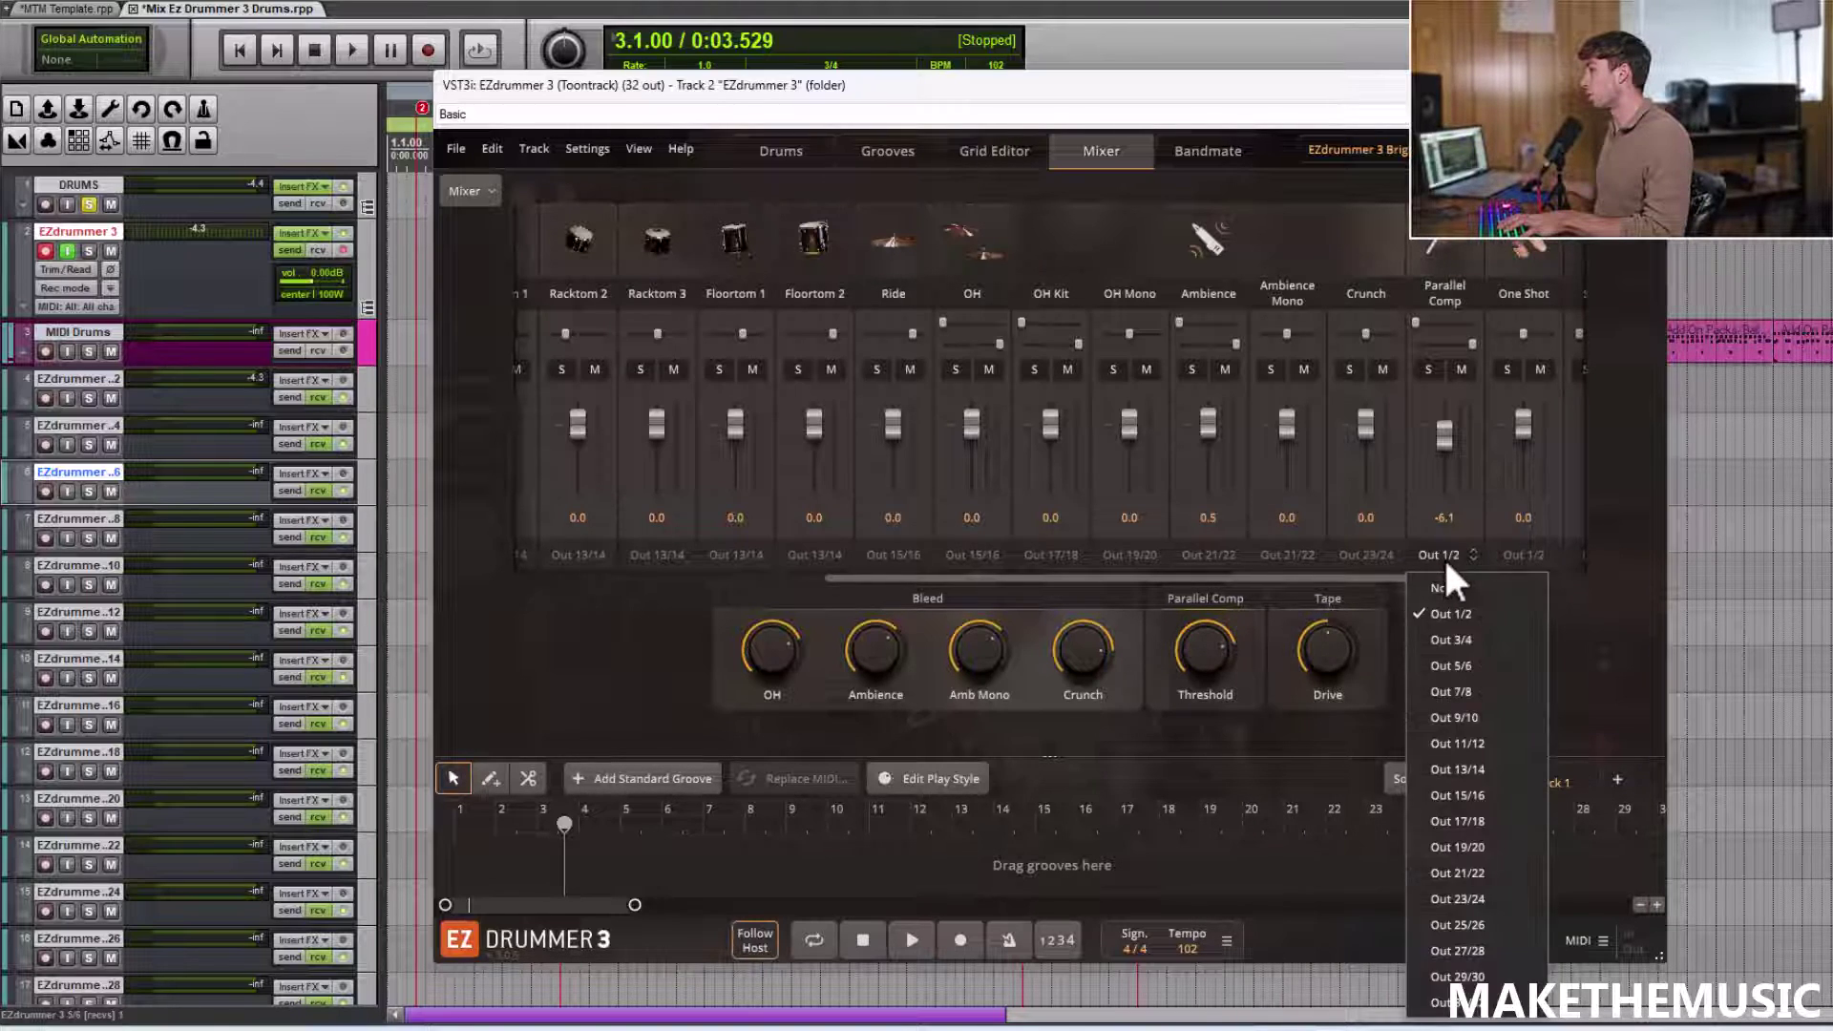
{"action": "left_click", "coordinate": [1470, 925]}
{"action": "left_click_drag", "start_coordinate": [1222, 576], "coordinate": [916, 573]}
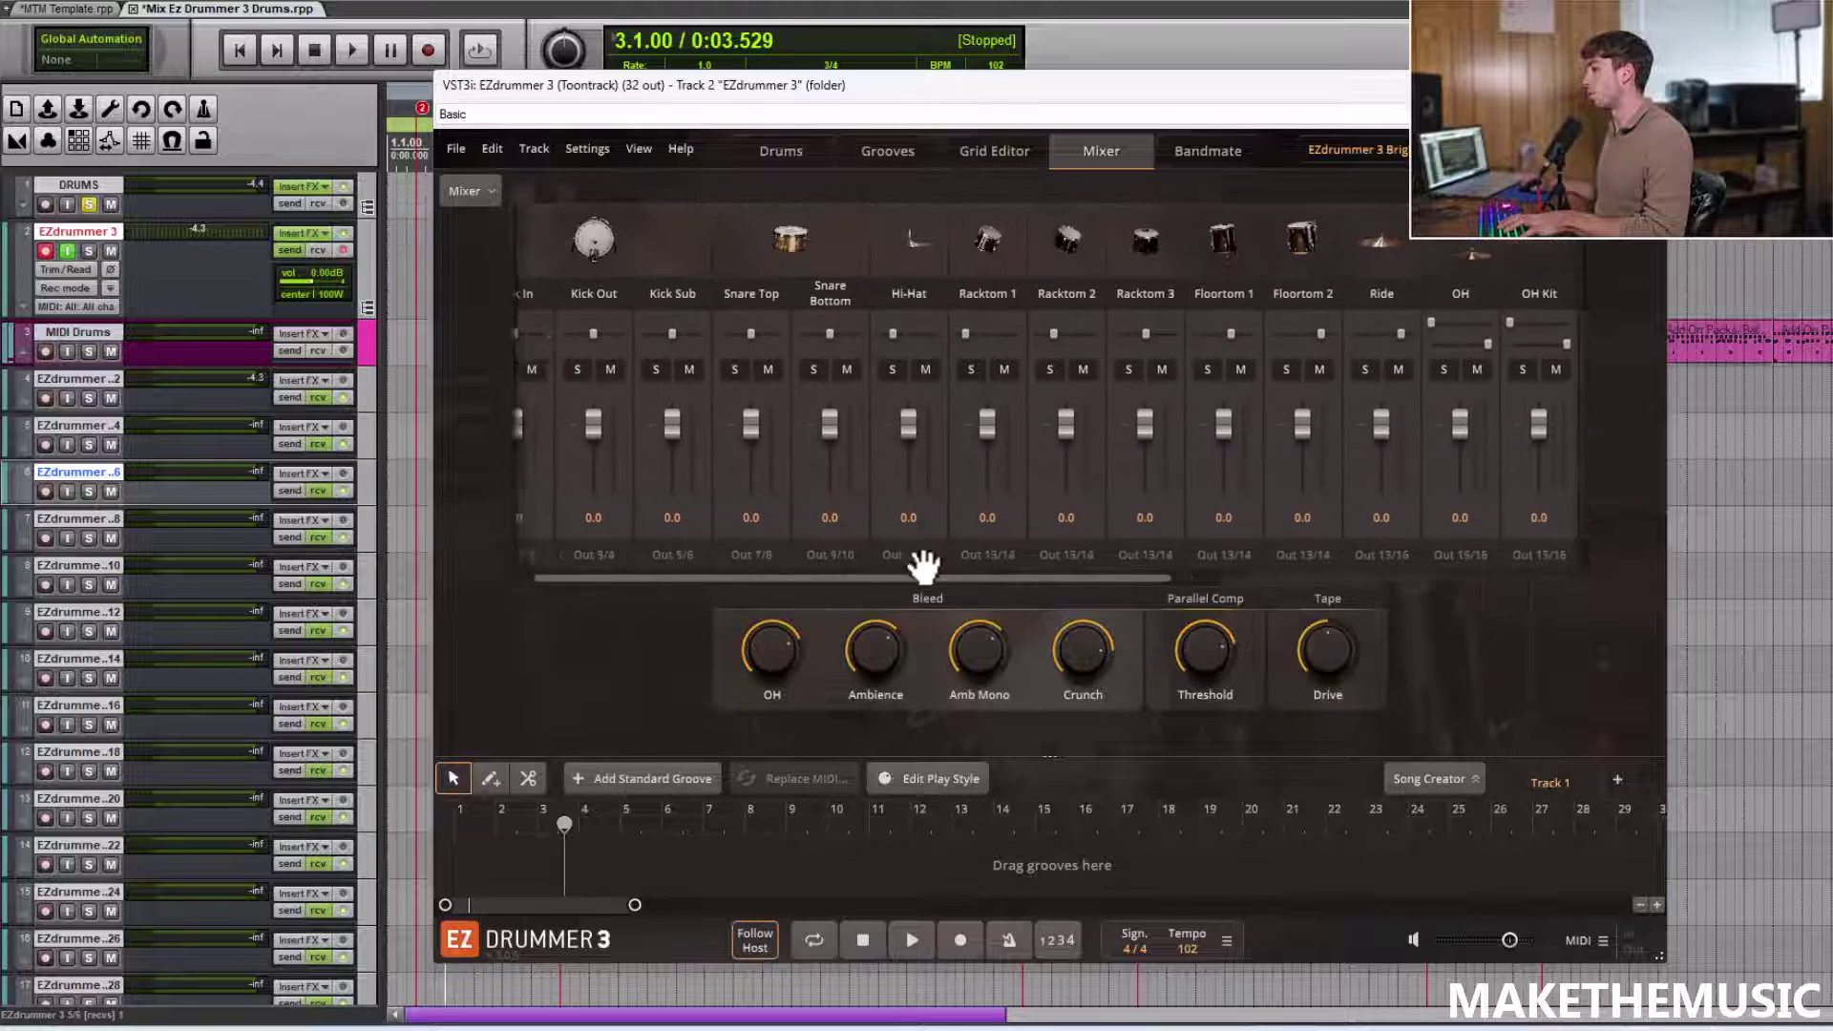
{"action": "left_click", "coordinate": [798, 153]}
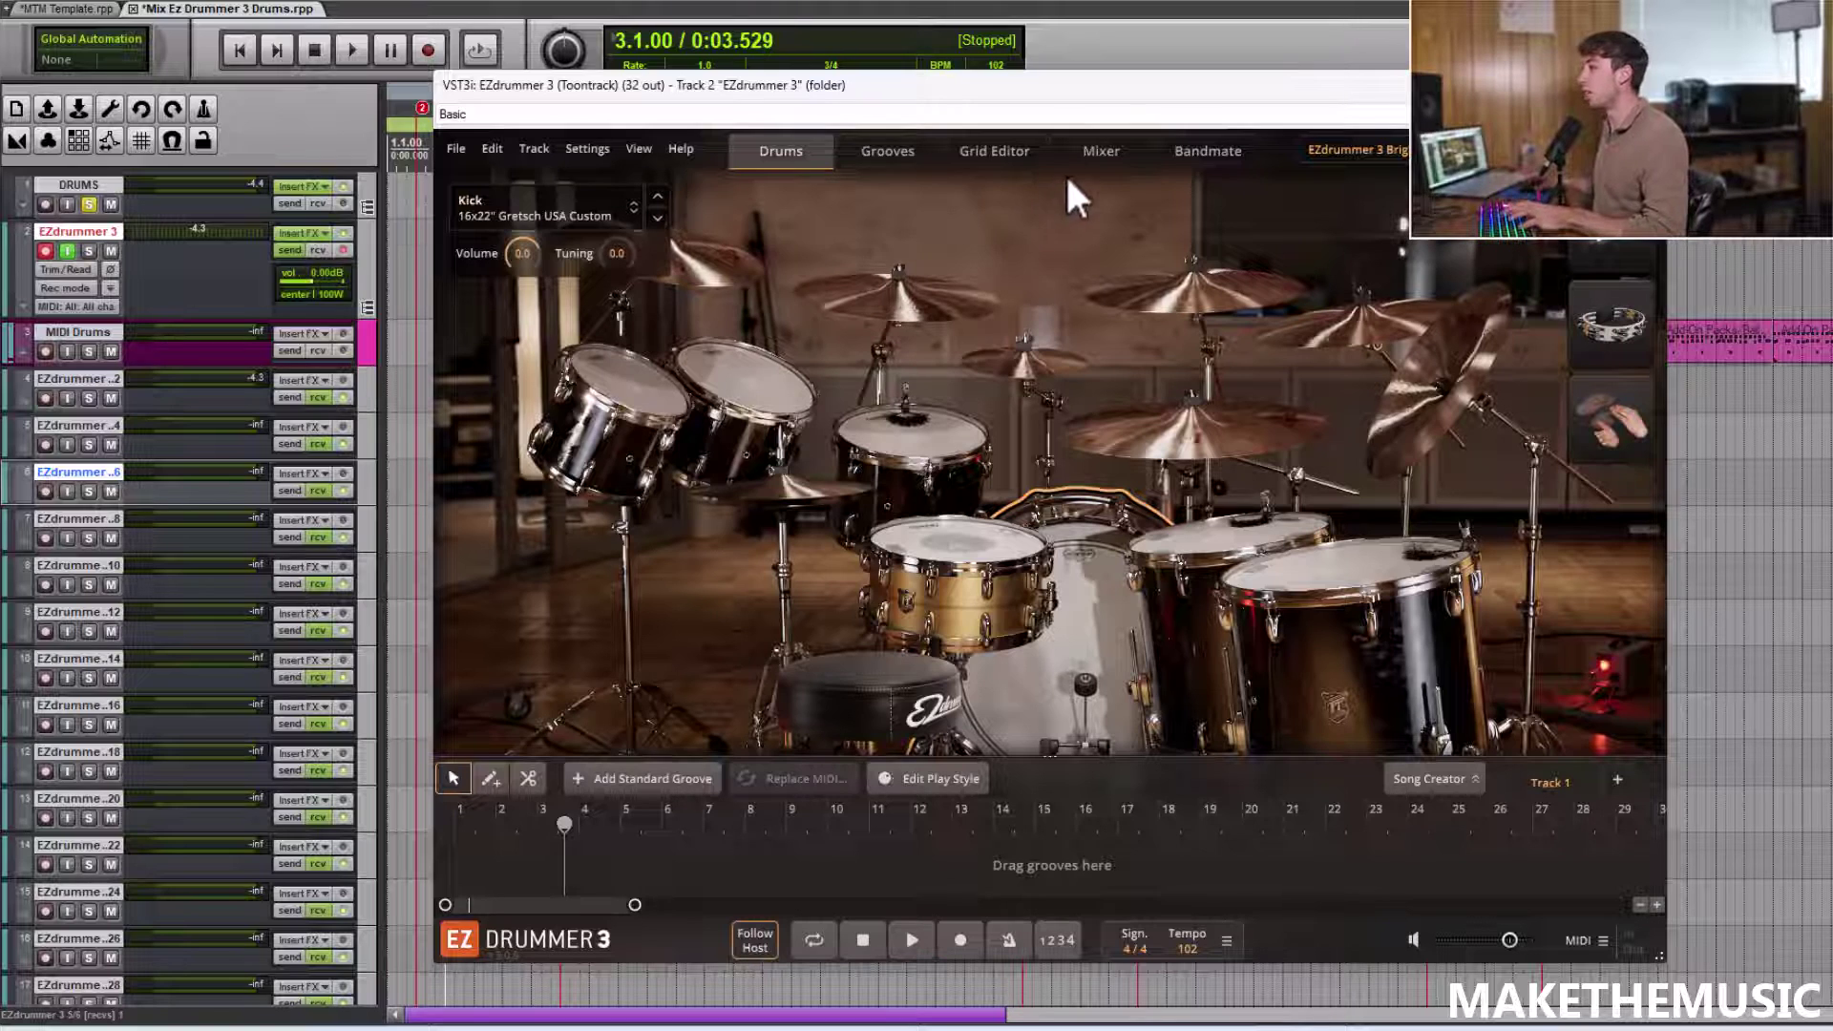
Show EZdrummer's mixer page, solo output track 4 (EZdrummer..2), and start playback
{"action": "left_click", "coordinate": [1102, 150]}
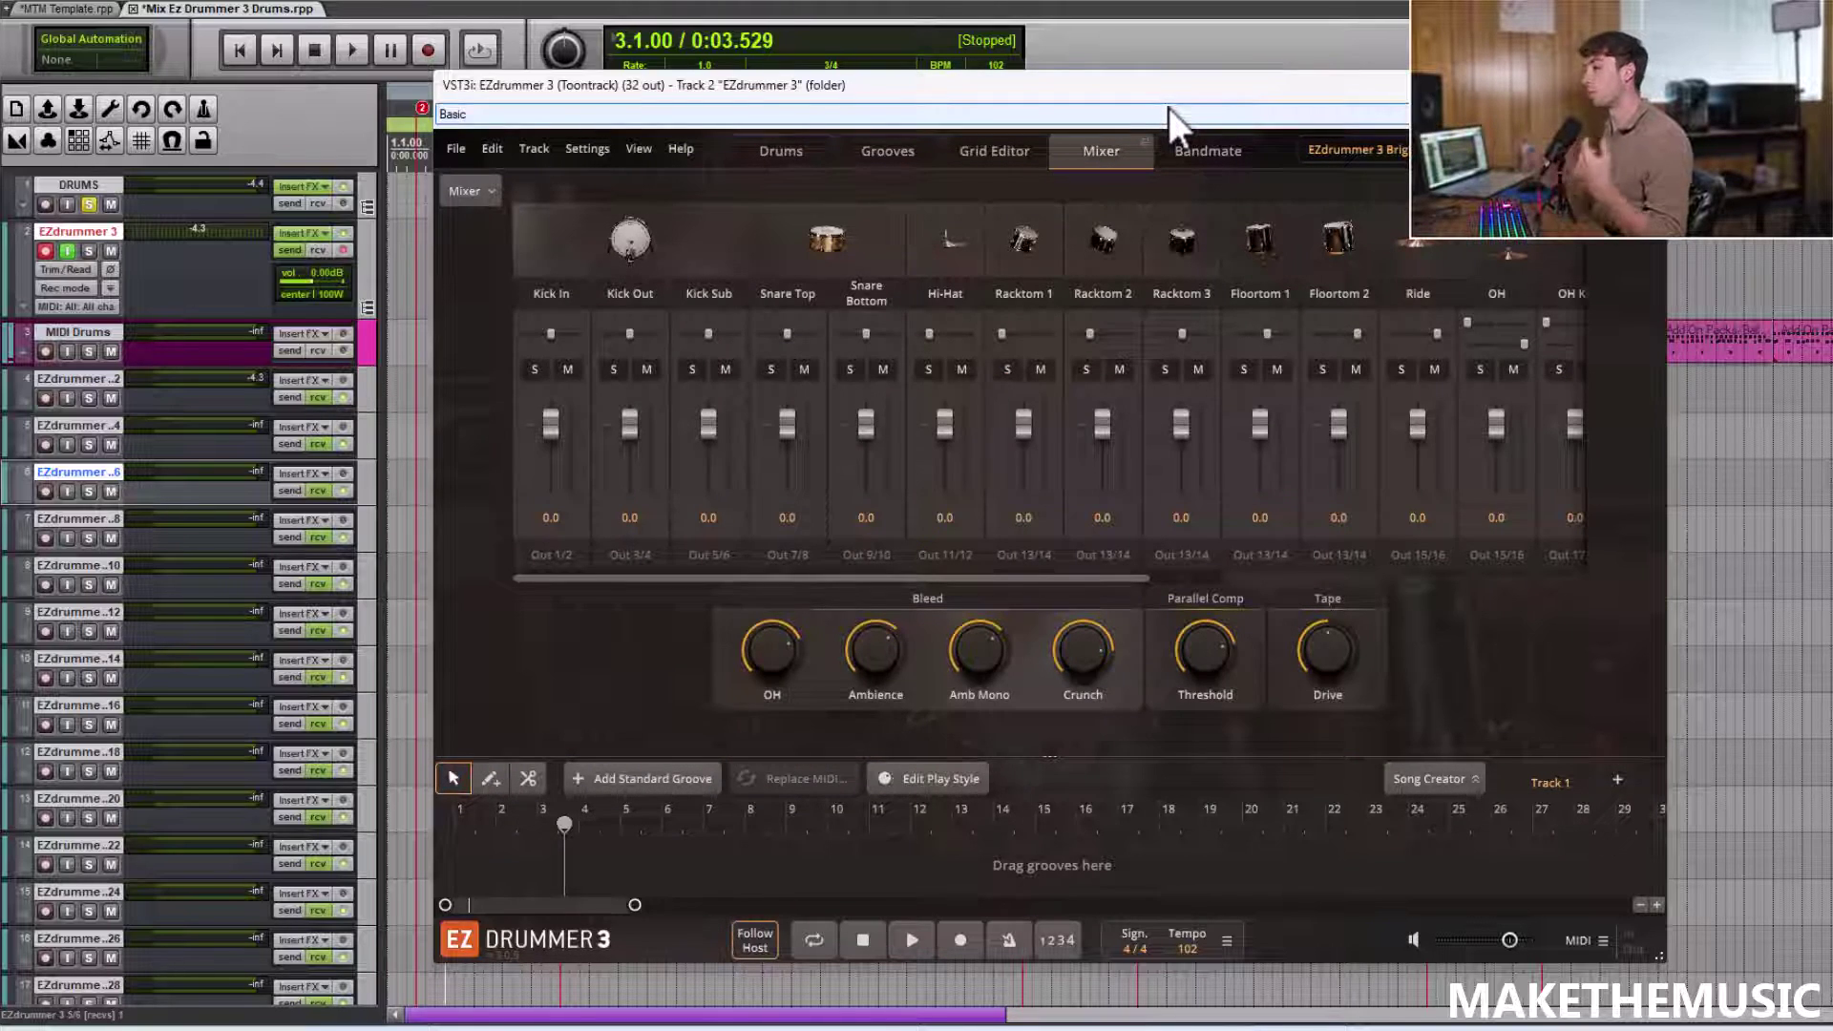
{"action": "left_click", "coordinate": [773, 152]}
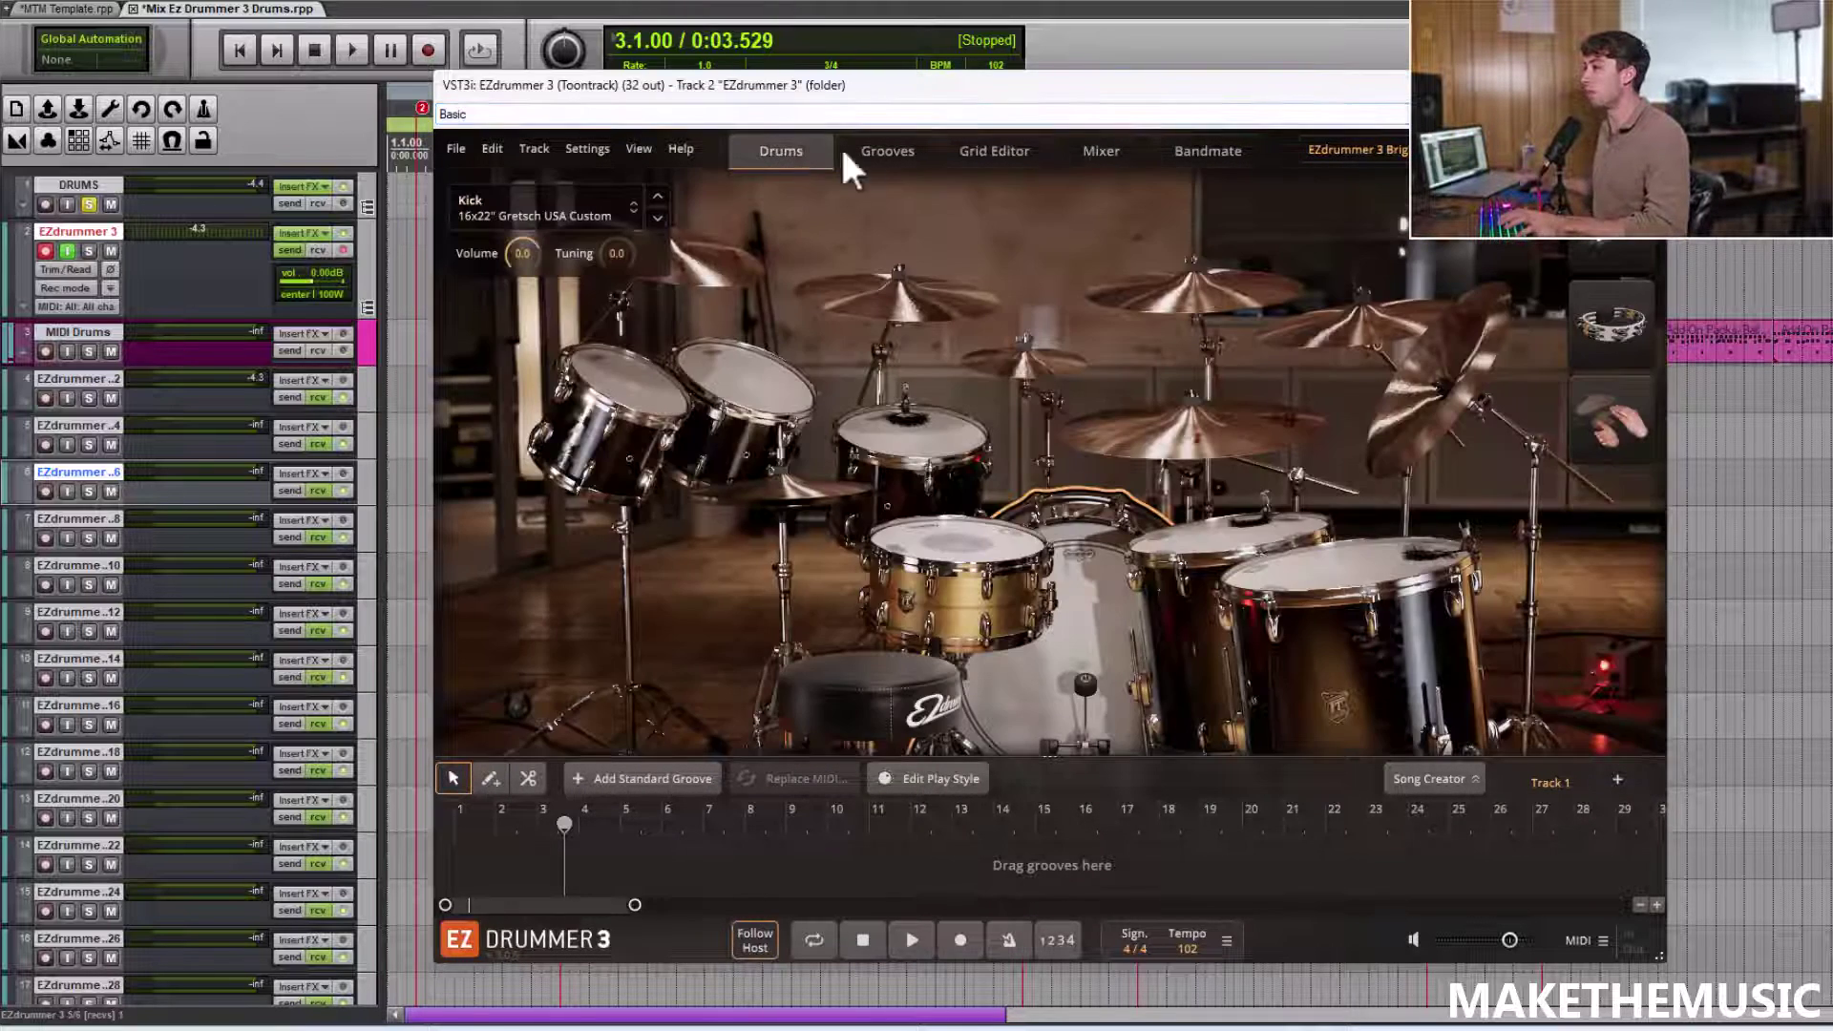
{"action": "left_click", "coordinate": [1108, 153]}
{"action": "left_click", "coordinate": [89, 398]}
{"action": "left_click", "coordinate": [370, 401]}
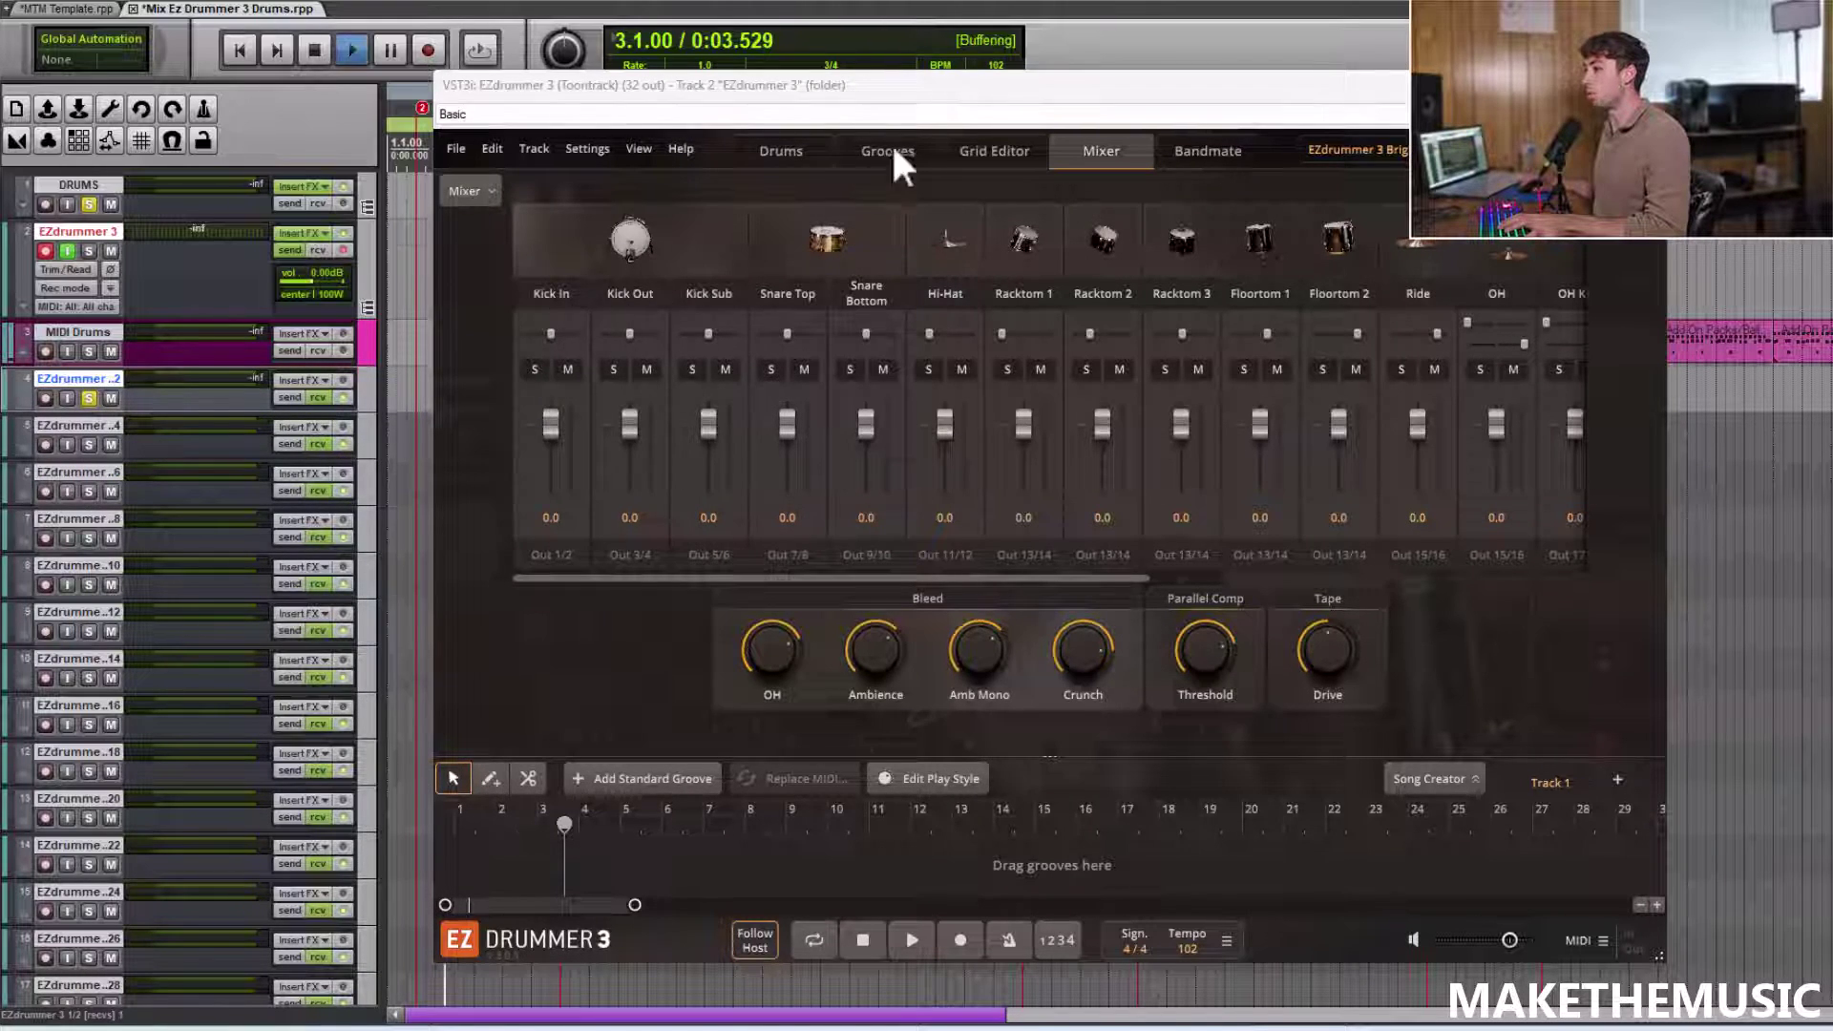
Stop playback, switch the solo to the second output track, and play it back
{"action": "scroll", "coordinate": [504, 272], "scroll_direction": "up", "scroll_amount": 3}
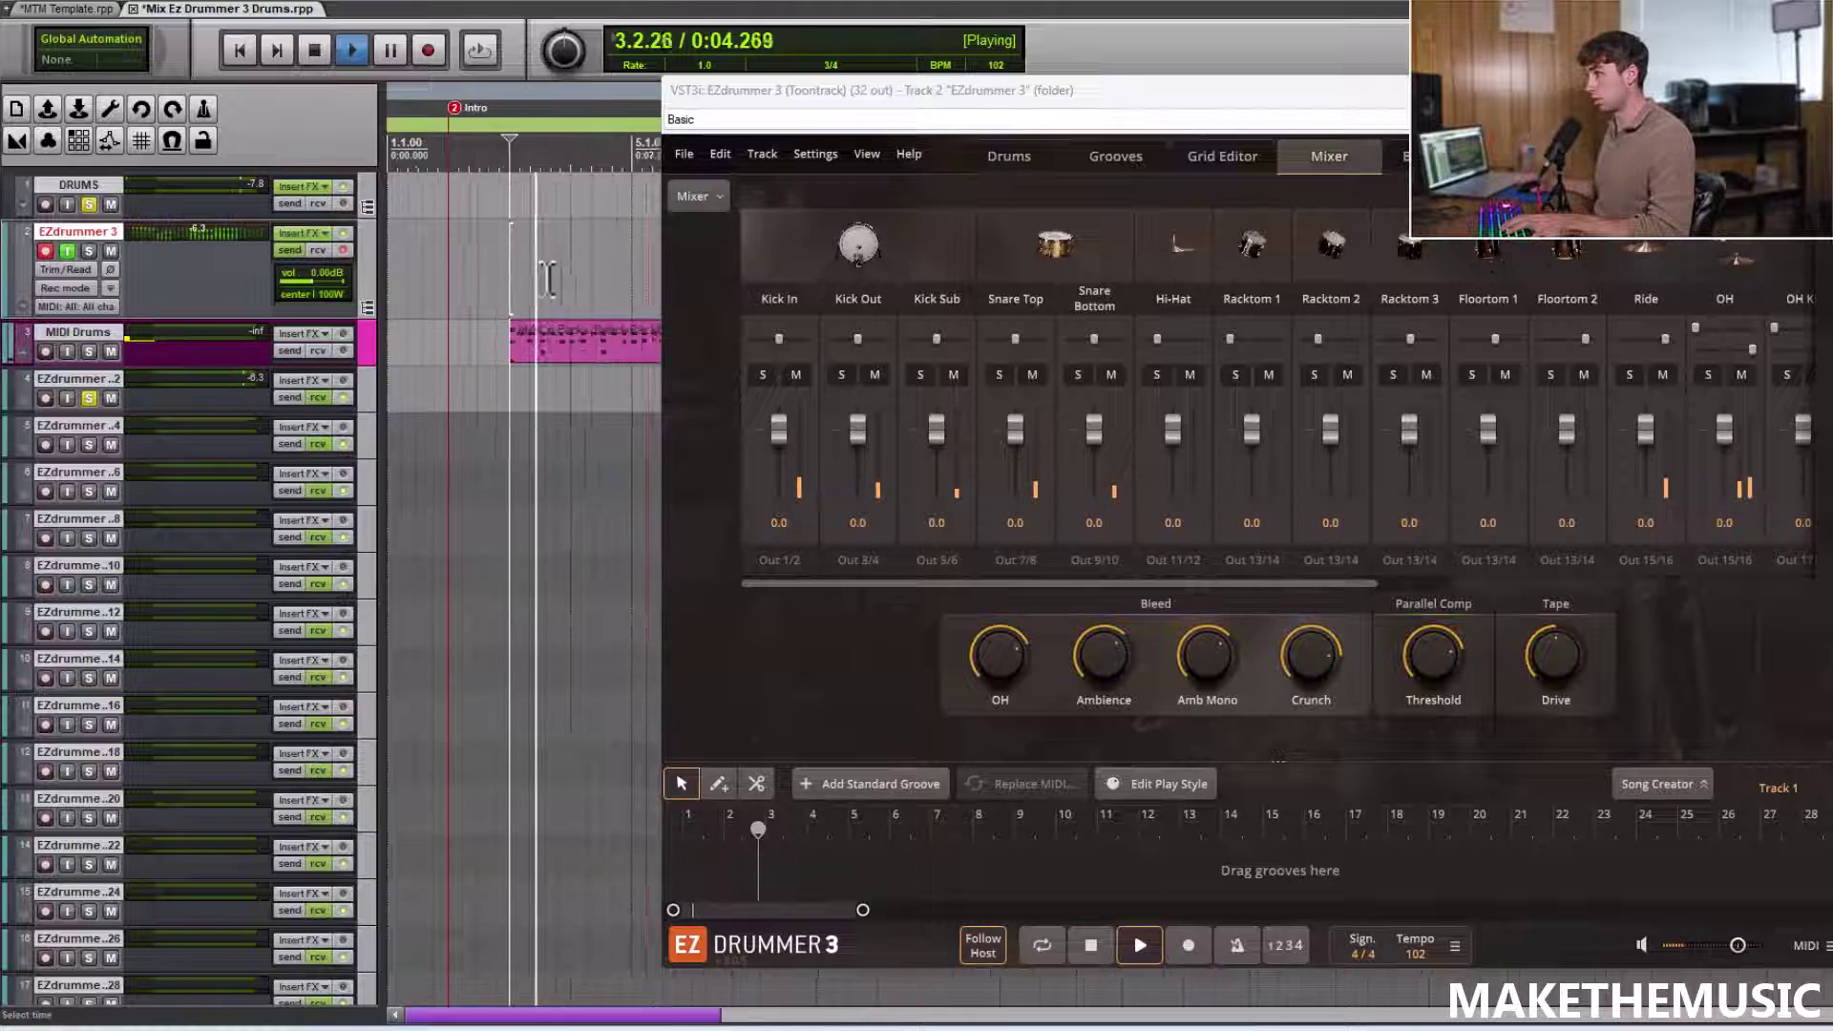
{"action": "scroll", "coordinate": [538, 274], "scroll_direction": "down", "scroll_amount": 3}
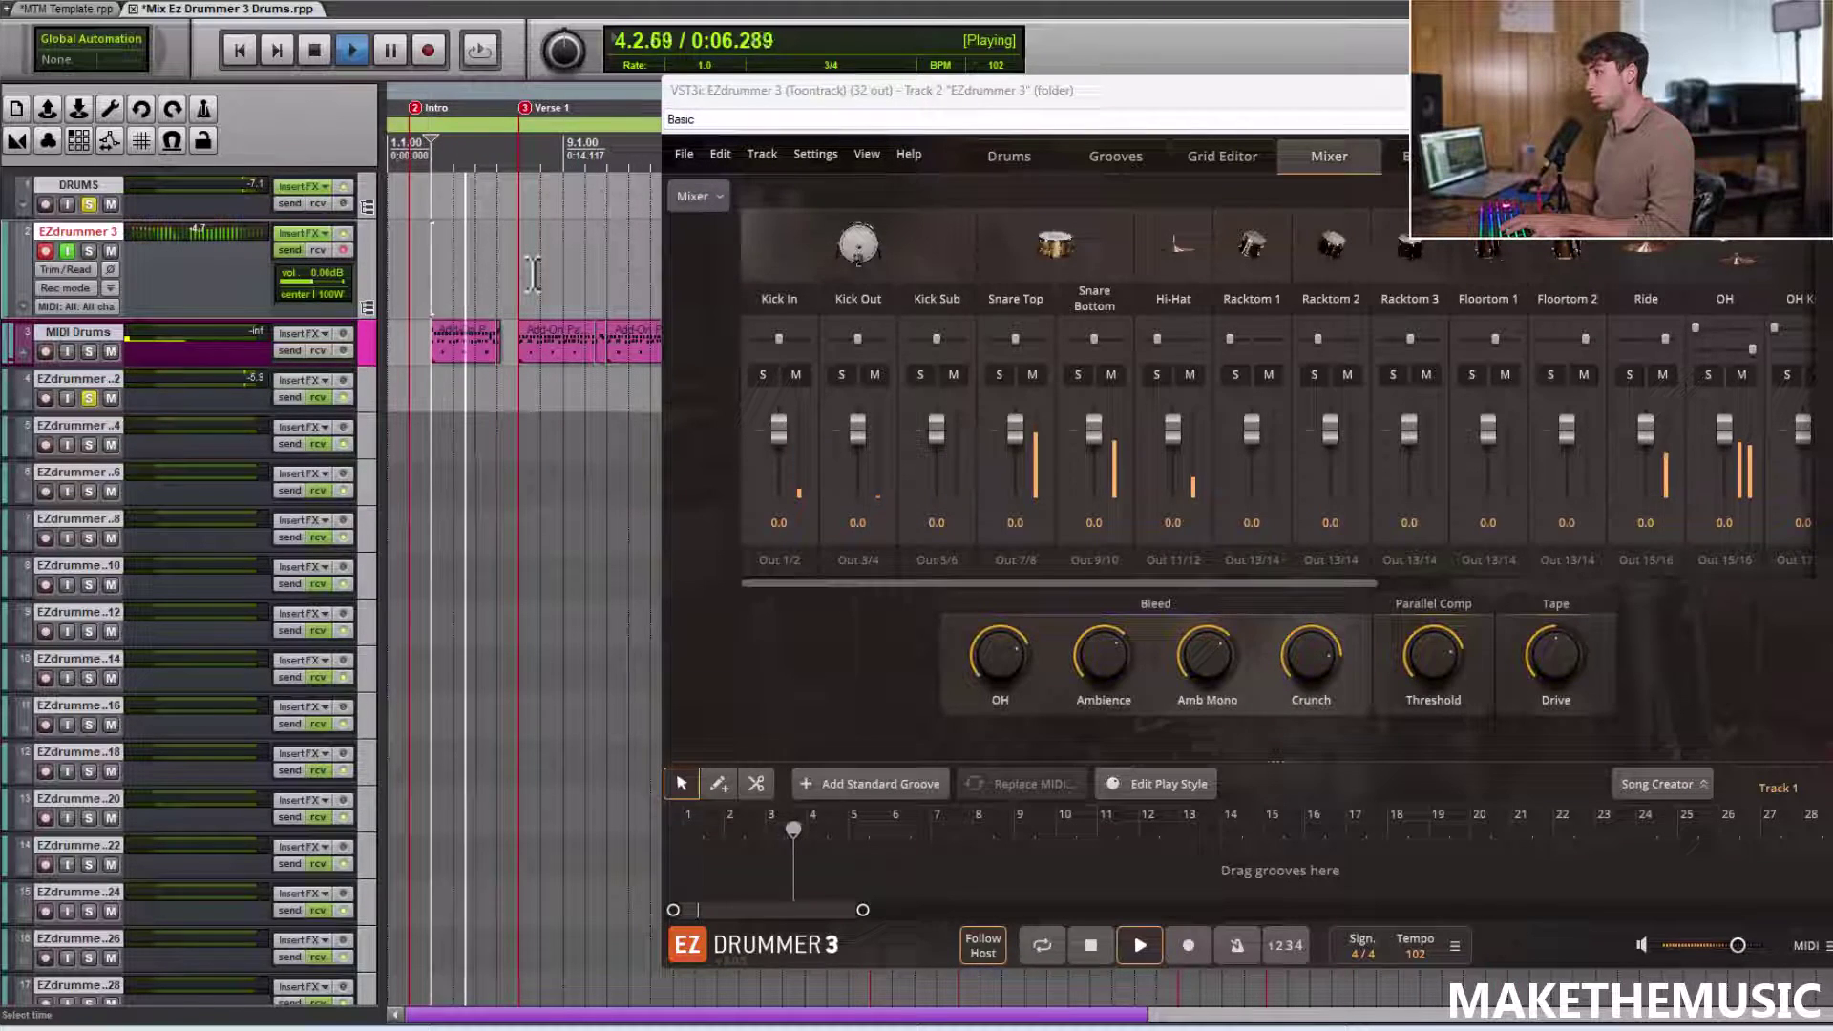
{"action": "key", "text": "space"}
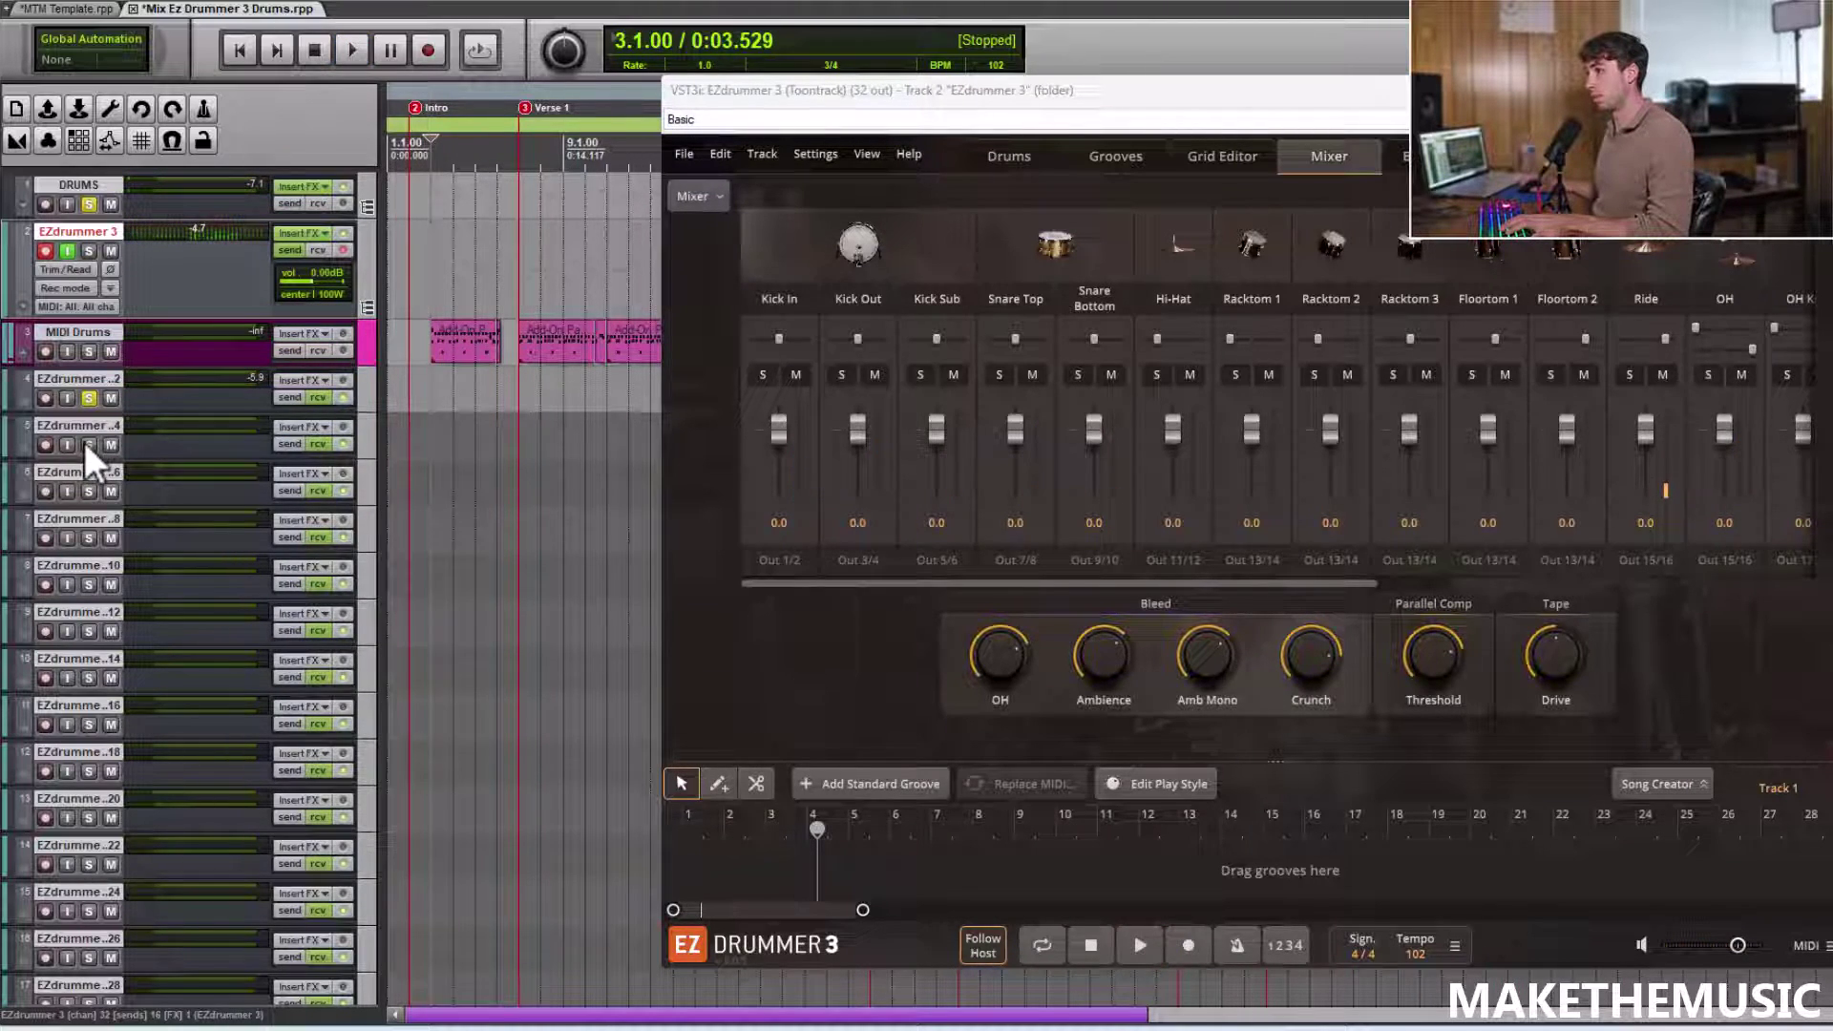
{"action": "left_click", "coordinate": [89, 444]}
{"action": "left_click", "coordinate": [89, 399]}
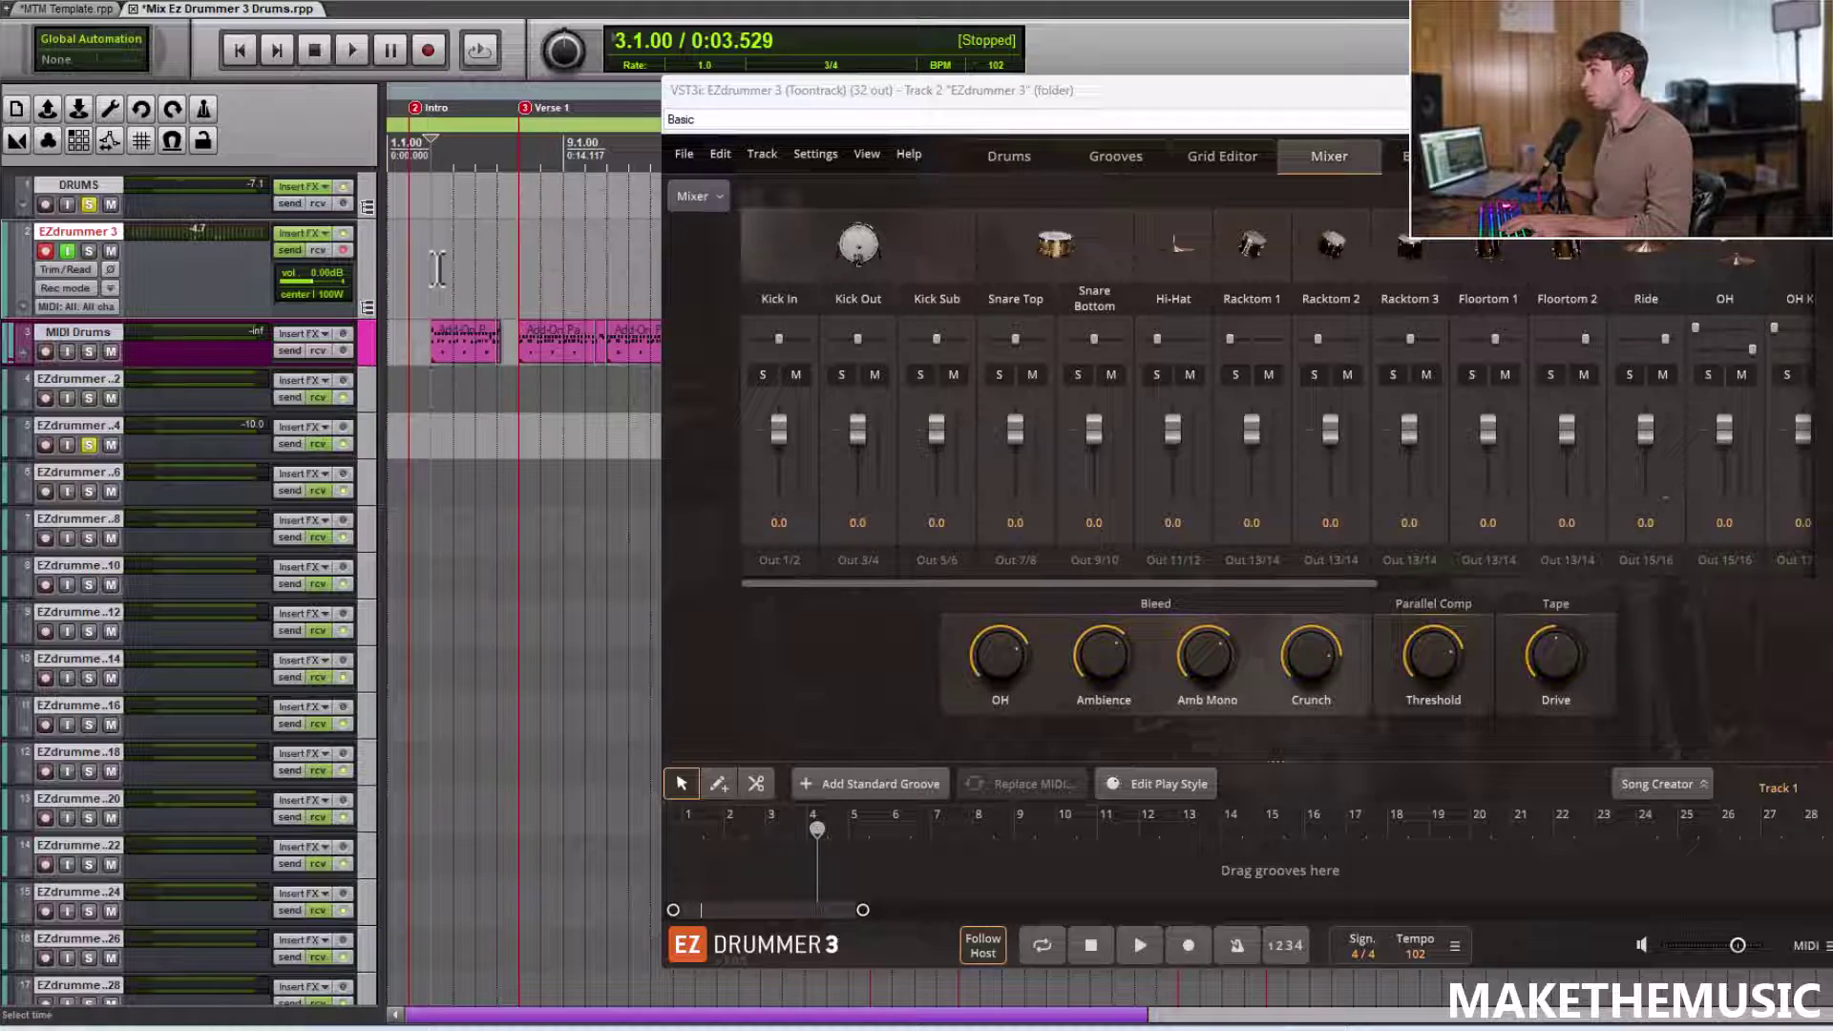
{"action": "key", "text": "space"}
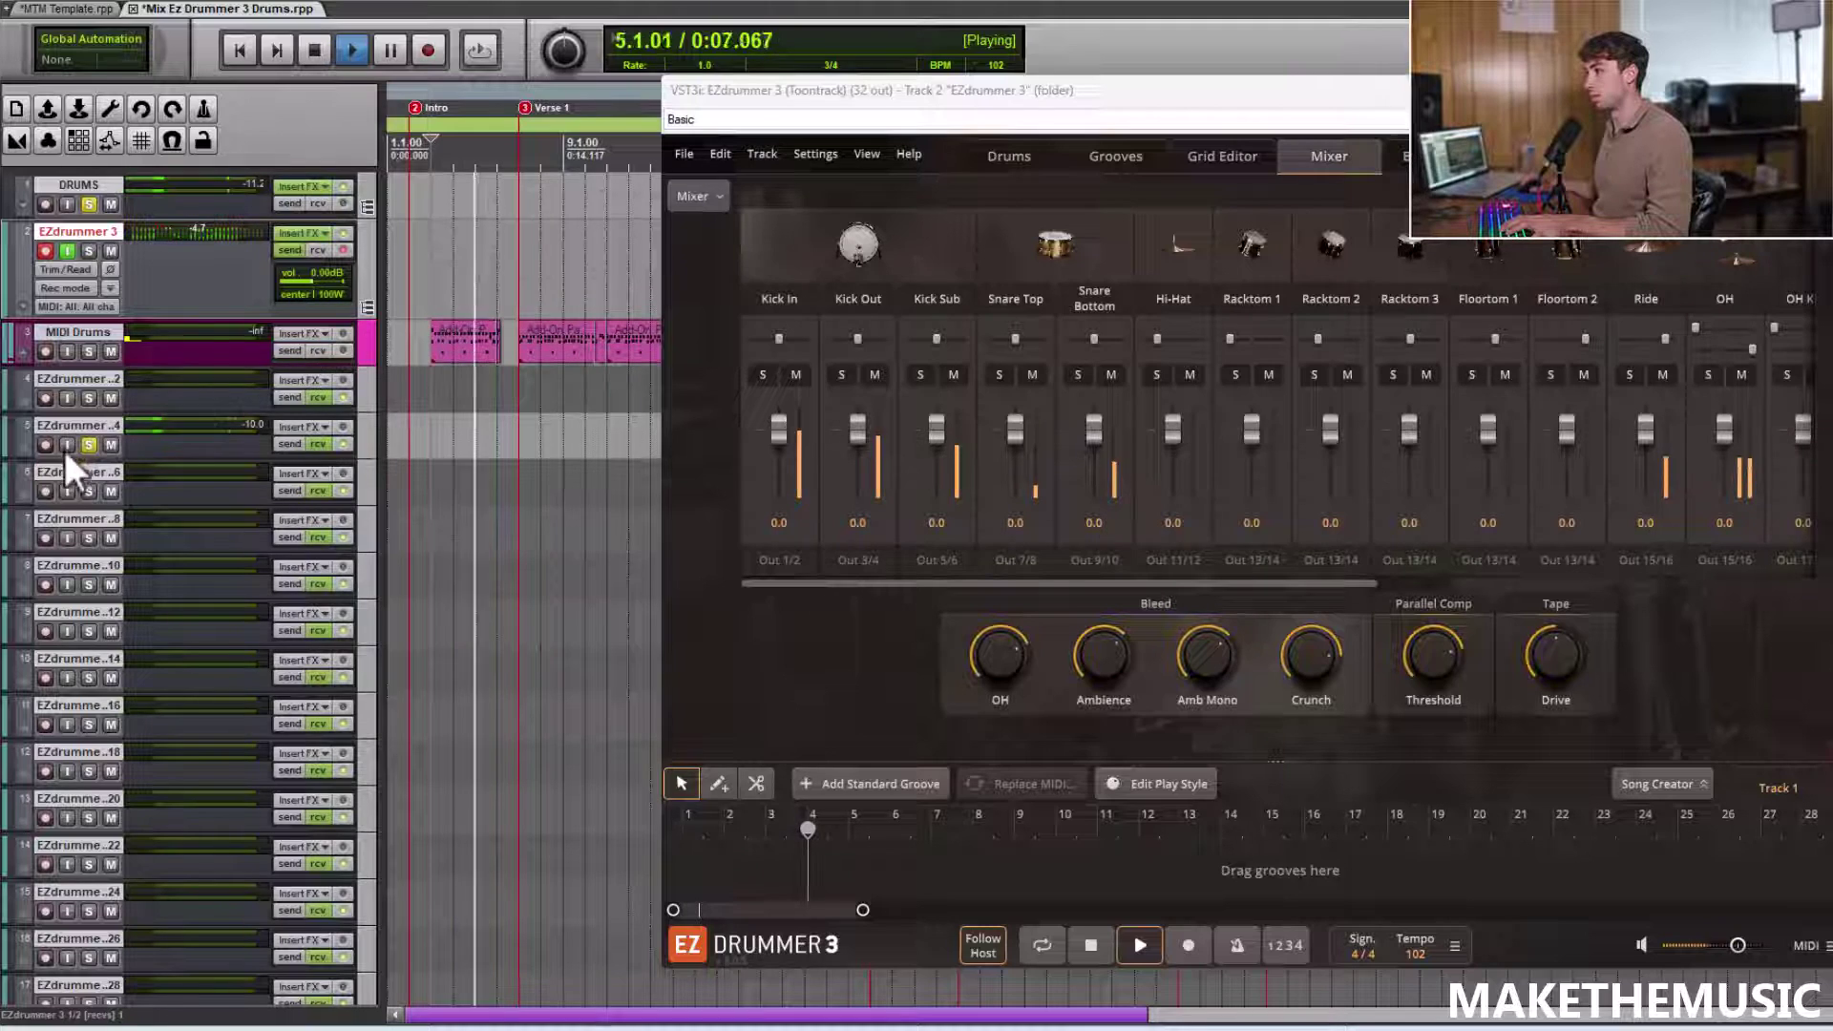
{"action": "key", "text": "space"}
Solo the third and first output tracks together and play them back
{"action": "left_click", "coordinate": [88, 490]}
{"action": "left_click", "coordinate": [89, 398]}
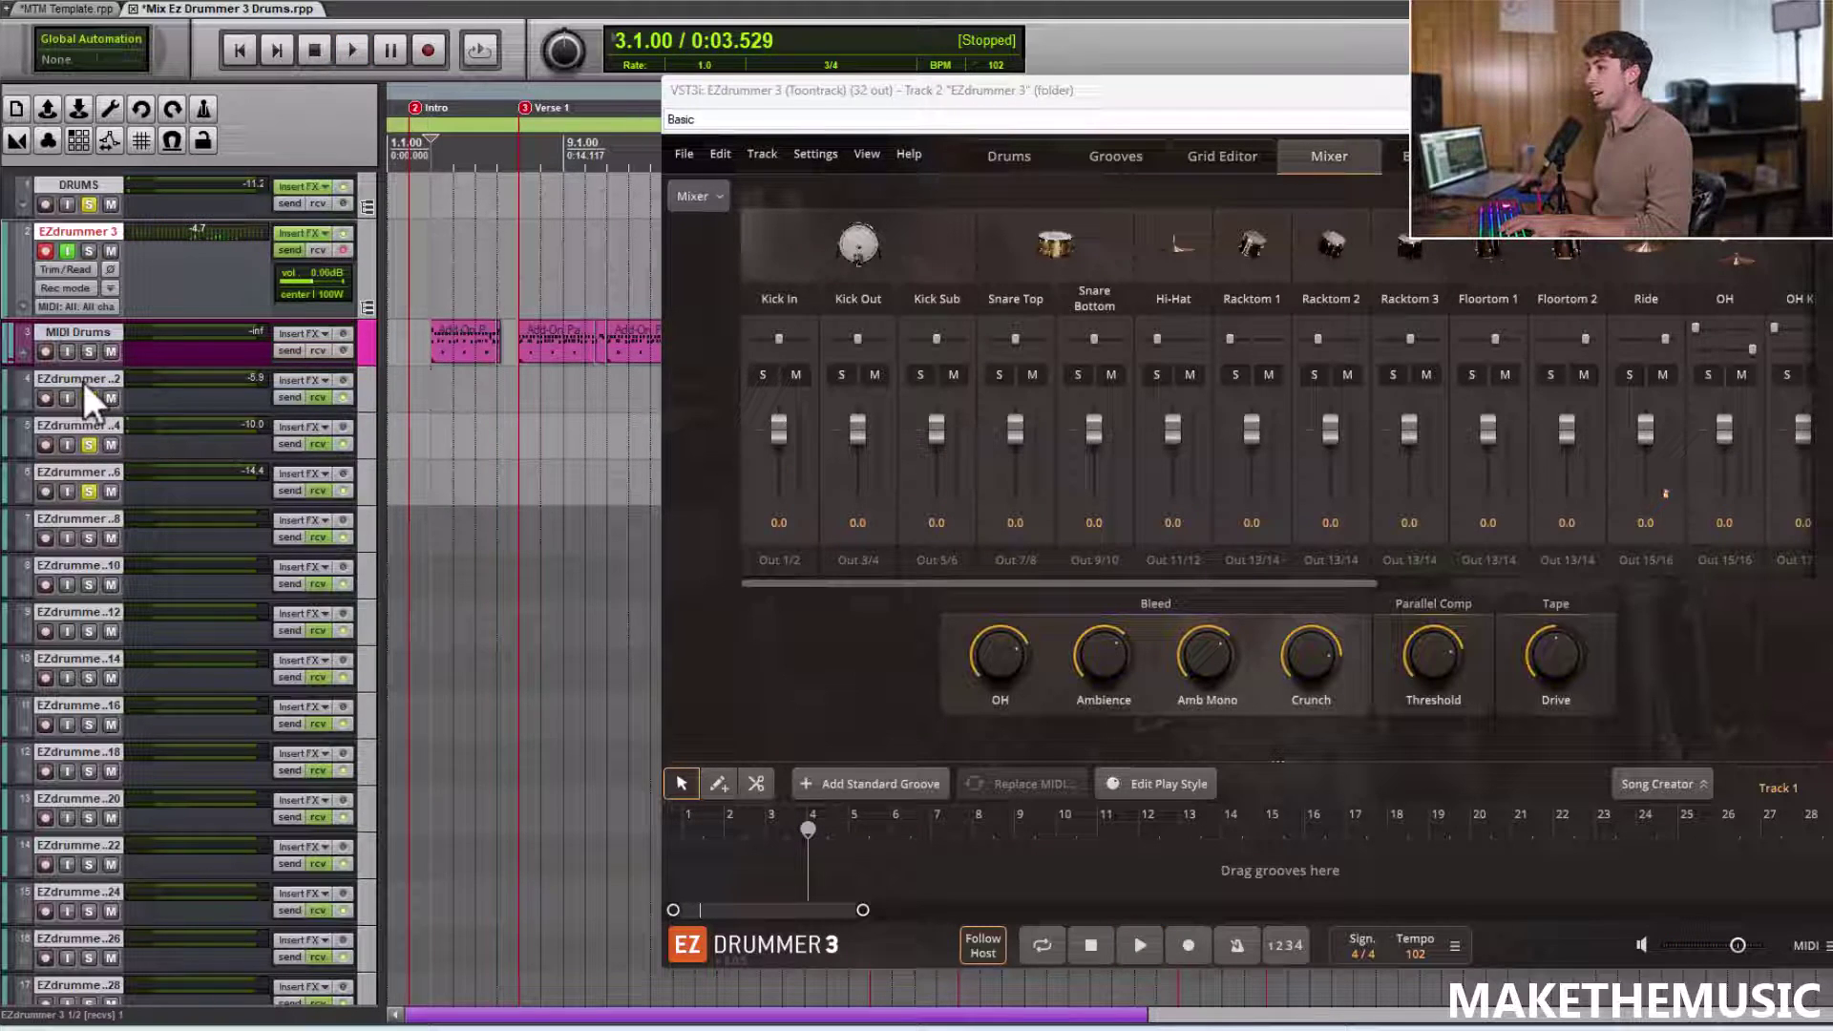
{"action": "scroll", "coordinate": [558, 288], "scroll_direction": "up", "scroll_amount": 3}
{"action": "scroll", "coordinate": [558, 288], "scroll_direction": "down", "scroll_amount": 1}
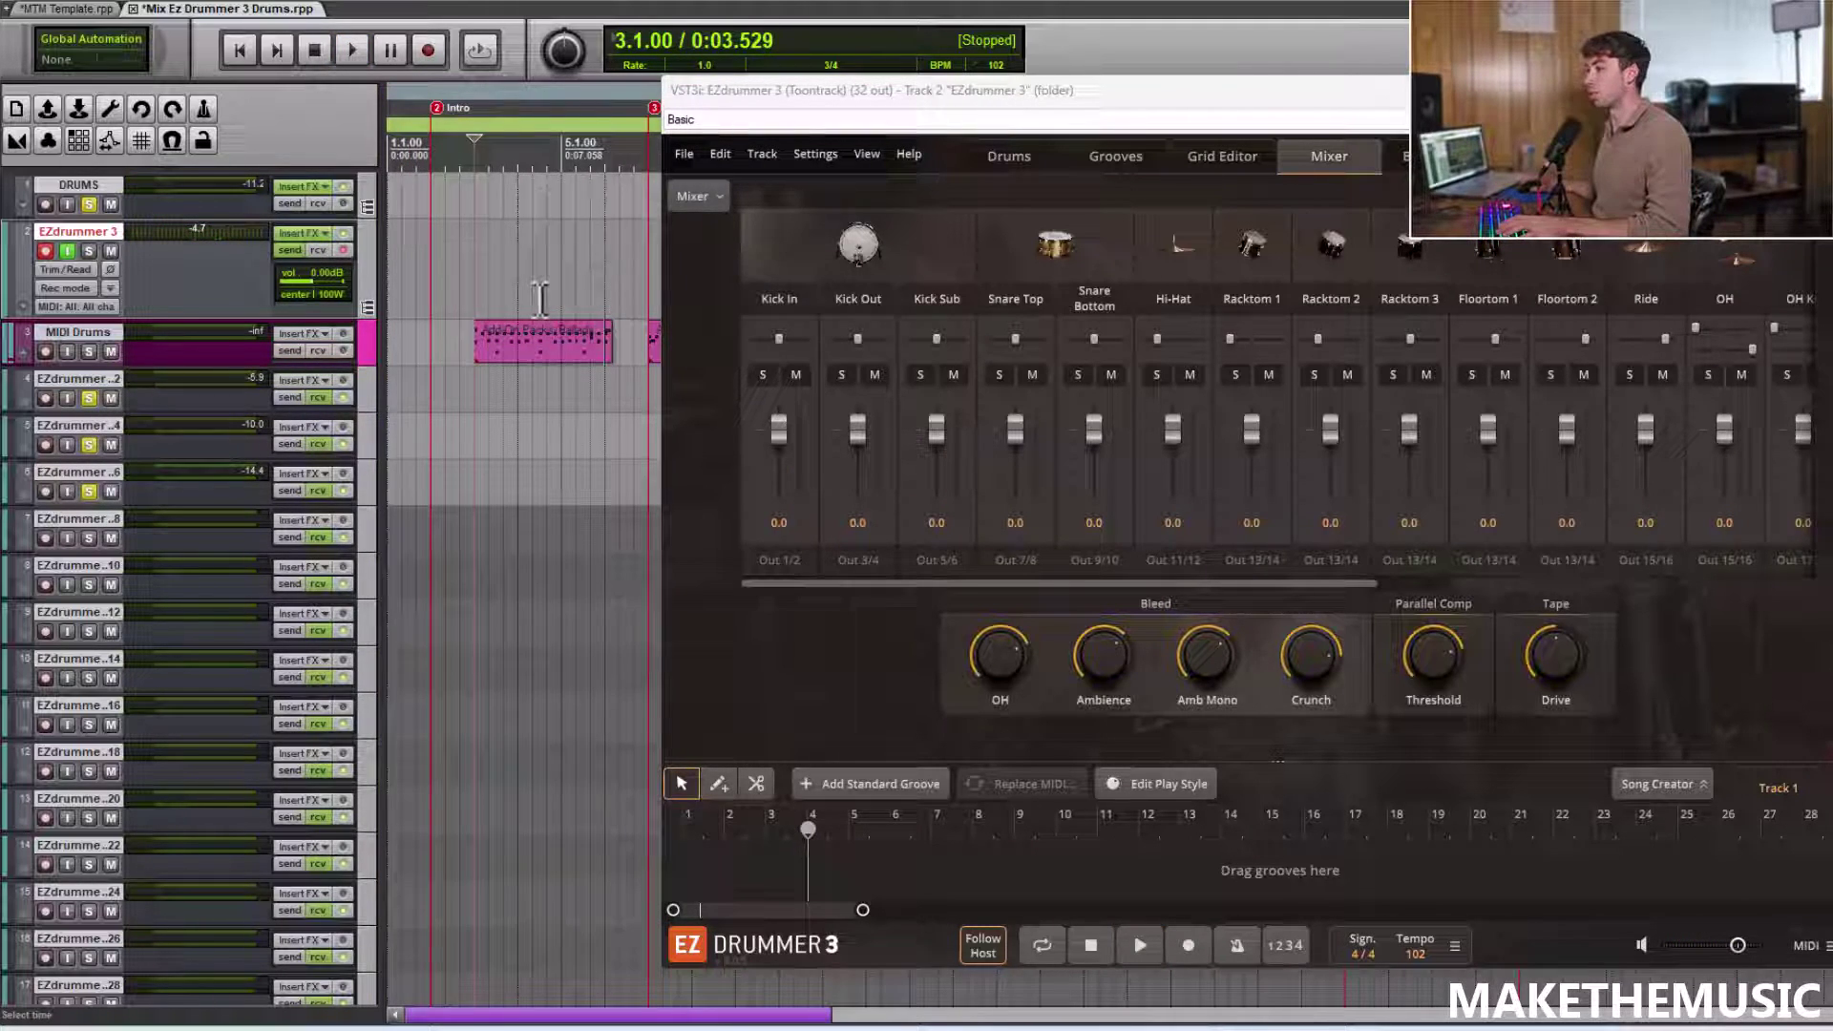
{"action": "key", "text": "space"}
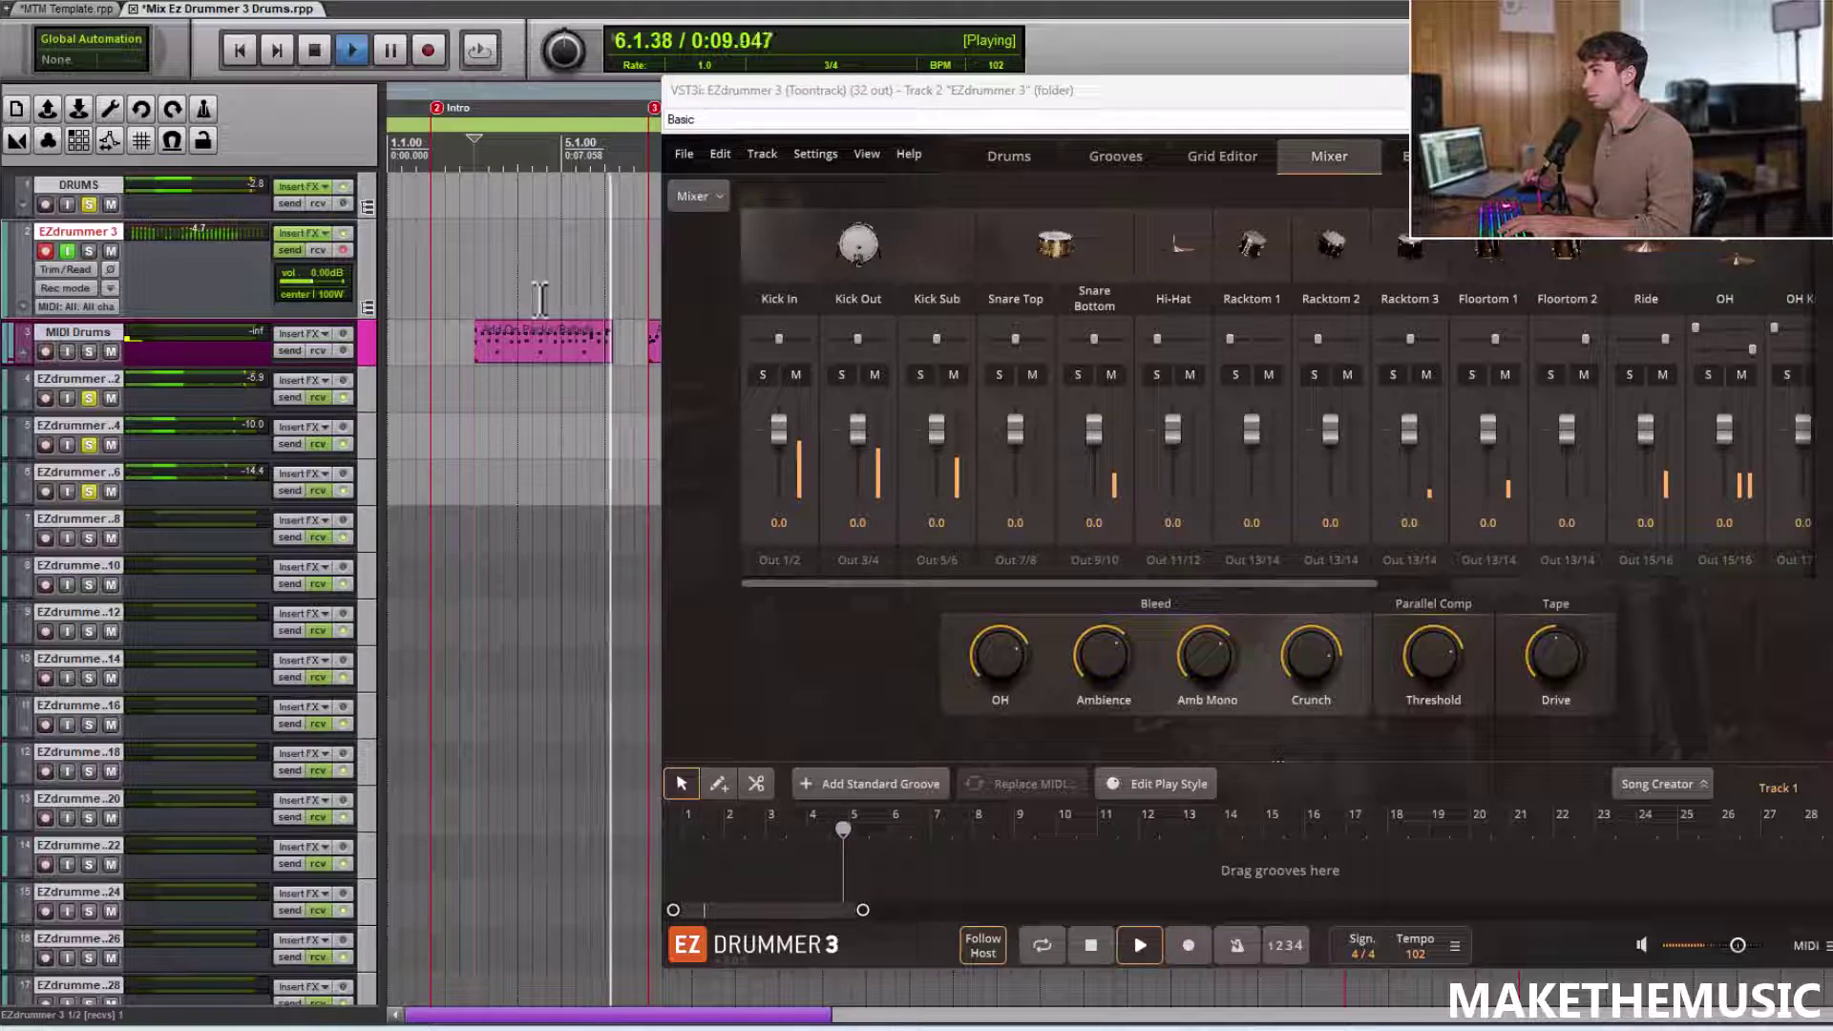
{"action": "key", "text": "space"}
Unsolo output tracks 4, 5 and 6
{"action": "left_click", "coordinate": [89, 490]}
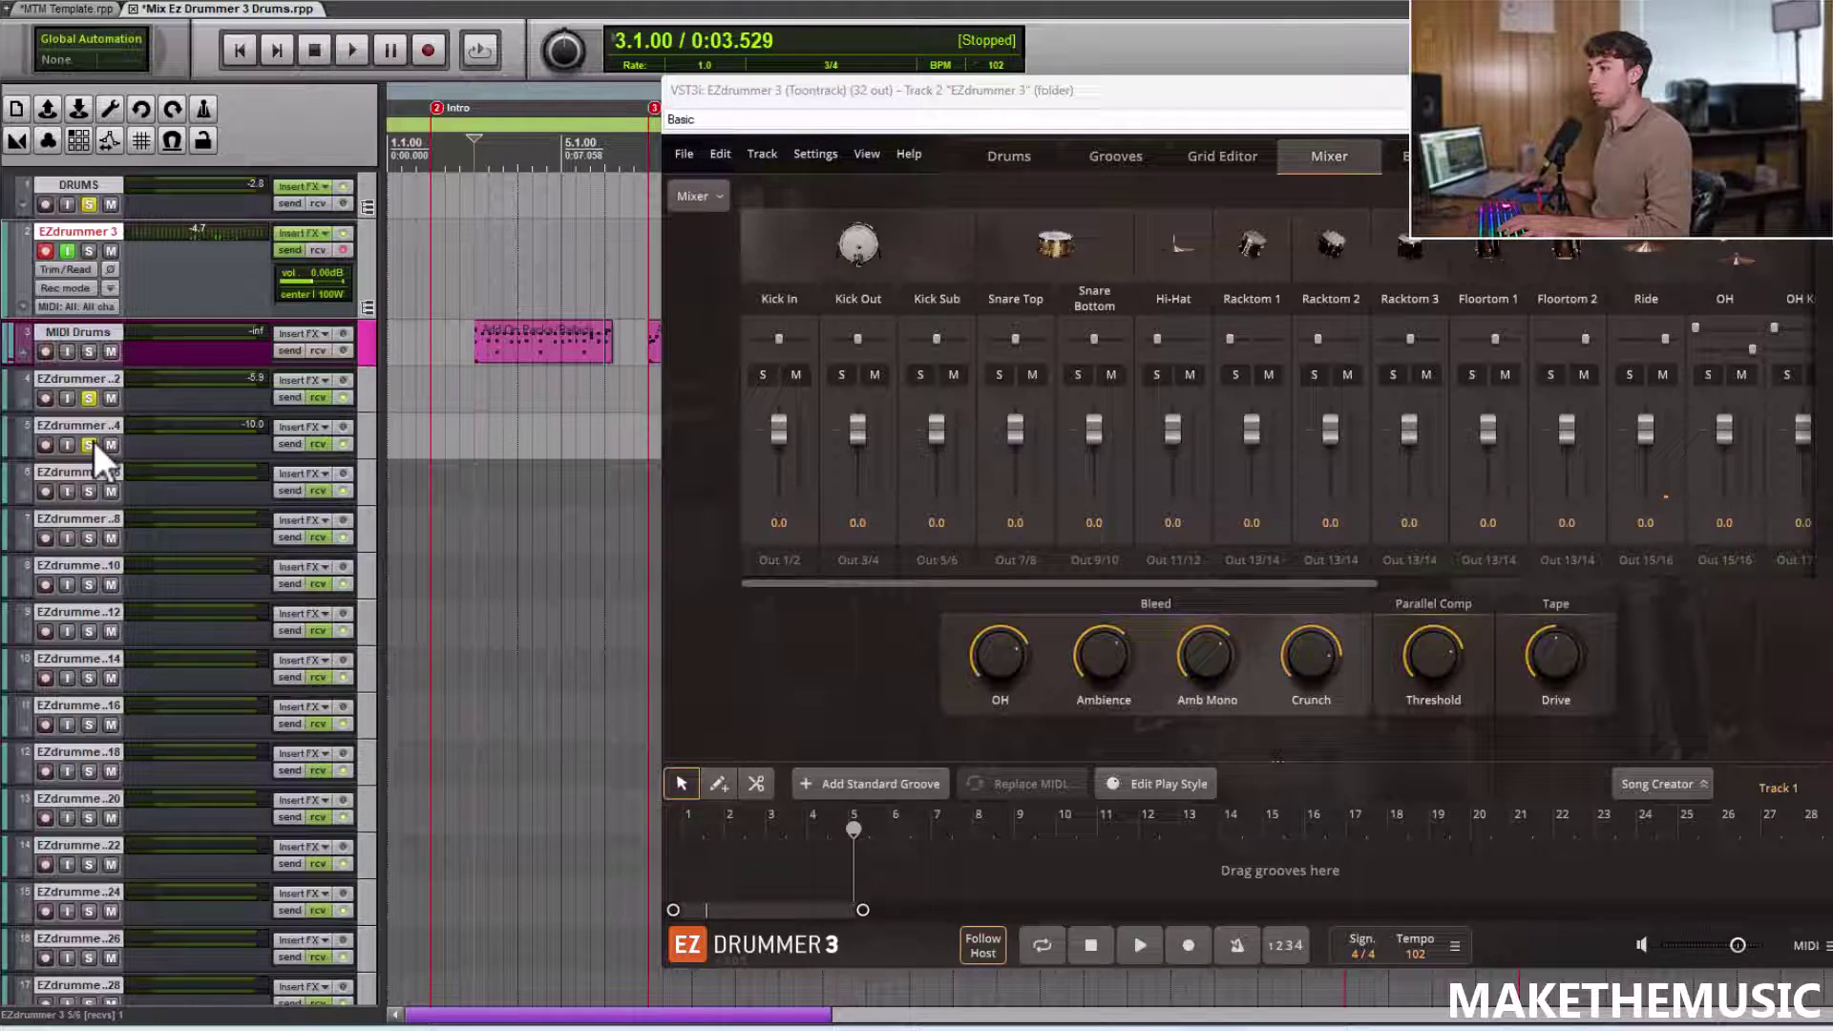
{"action": "left_click", "coordinate": [88, 445]}
{"action": "left_click", "coordinate": [89, 398]}
{"action": "scroll", "coordinate": [455, 212], "scroll_direction": "down", "scroll_amount": 3}
{"action": "scroll", "coordinate": [455, 212], "scroll_direction": "down", "scroll_amount": 2}
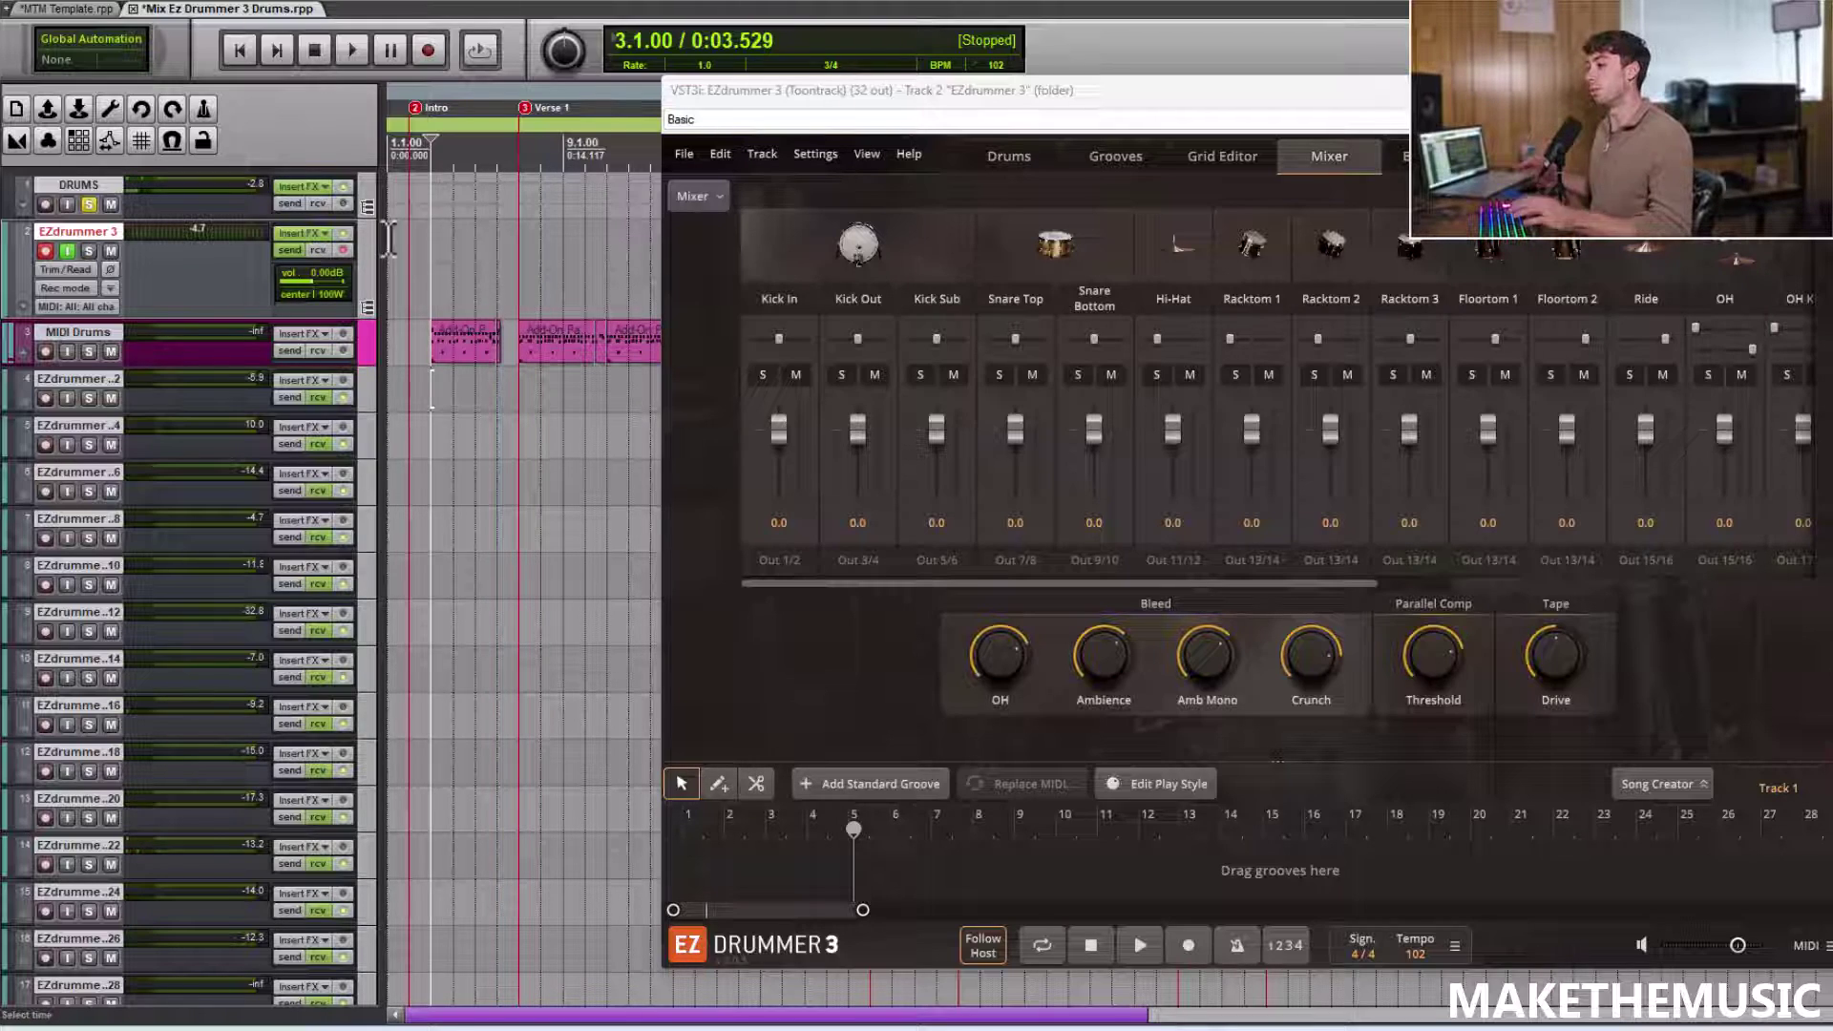
Play the full kit to find which EZdrummer output tracks stay silent
{"action": "key", "text": "space"}
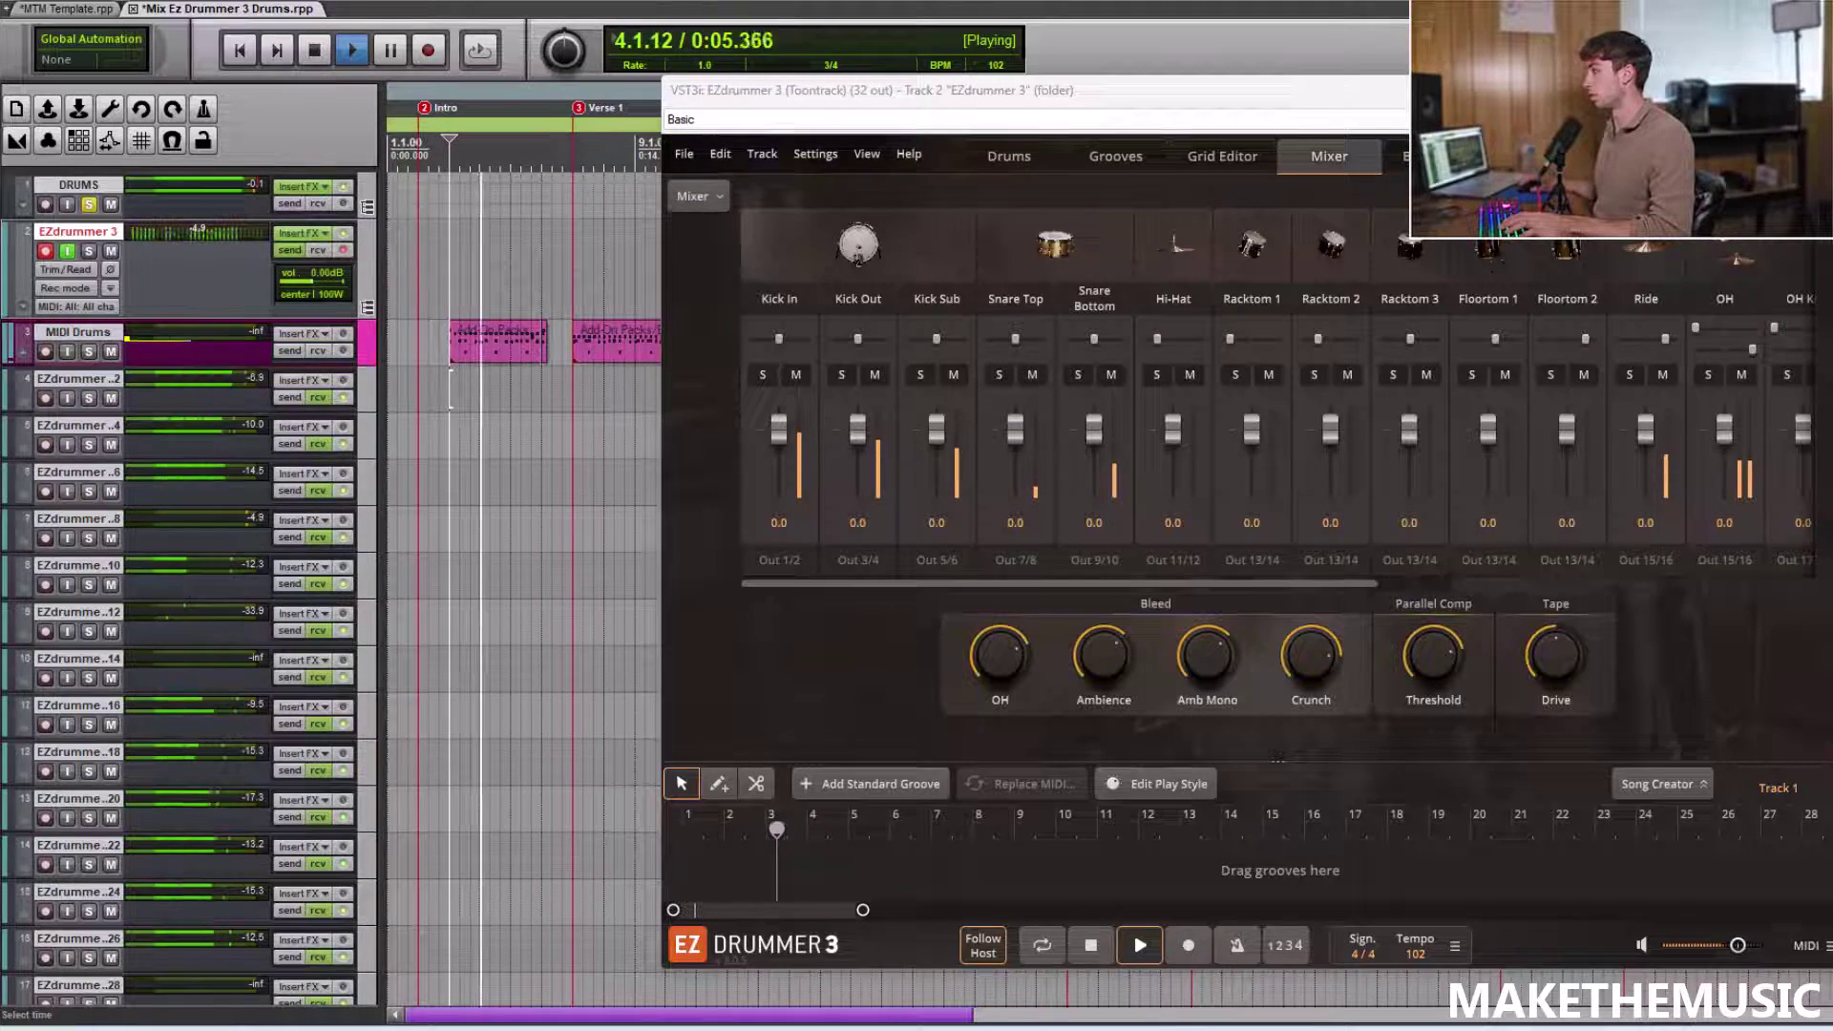
{"action": "scroll", "coordinate": [579, 281], "scroll_direction": "up", "scroll_amount": 2}
{"action": "scroll", "coordinate": [579, 281], "scroll_direction": "down", "scroll_amount": 5}
{"action": "scroll", "coordinate": [528, 417], "scroll_direction": "down", "scroll_amount": 2}
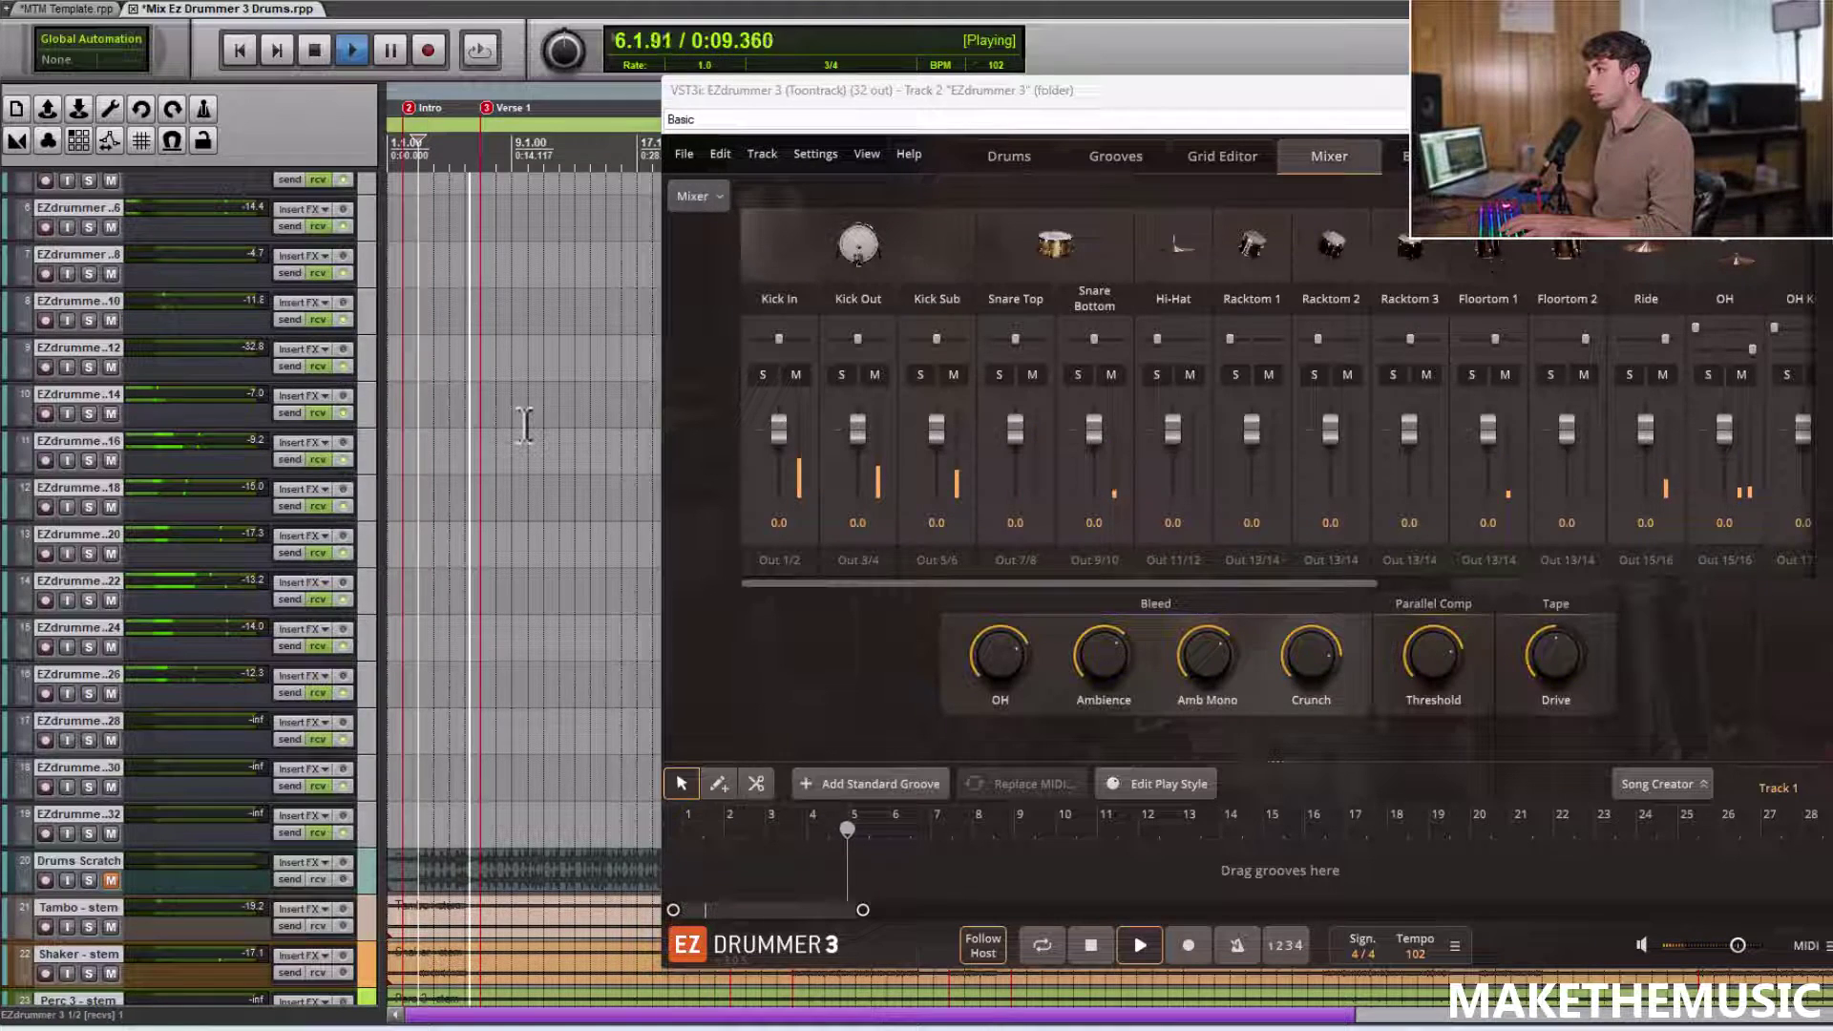
{"action": "key", "text": "space"}
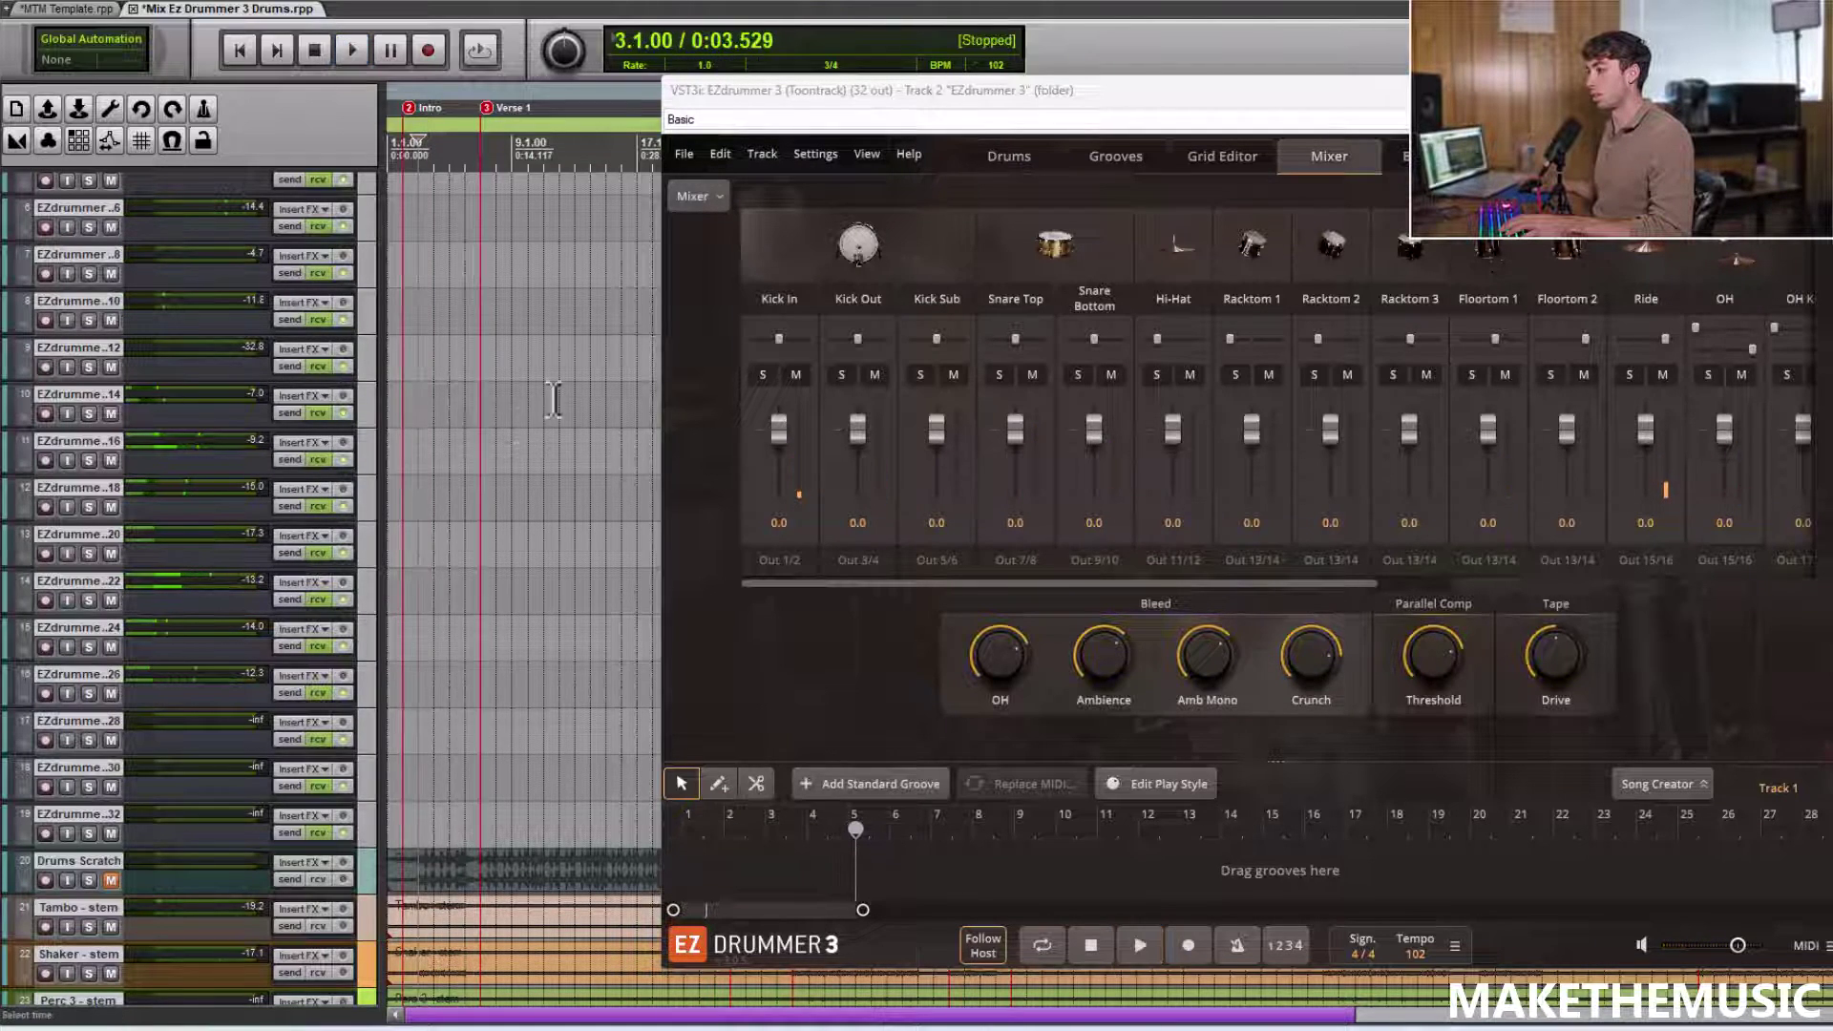
Remove the three silent output tracks 17–19 and replay the kit to recheck levels
{"action": "left_click", "coordinate": [363, 735]}
{"action": "left_click", "coordinate": [365, 833], "text": "shift"}
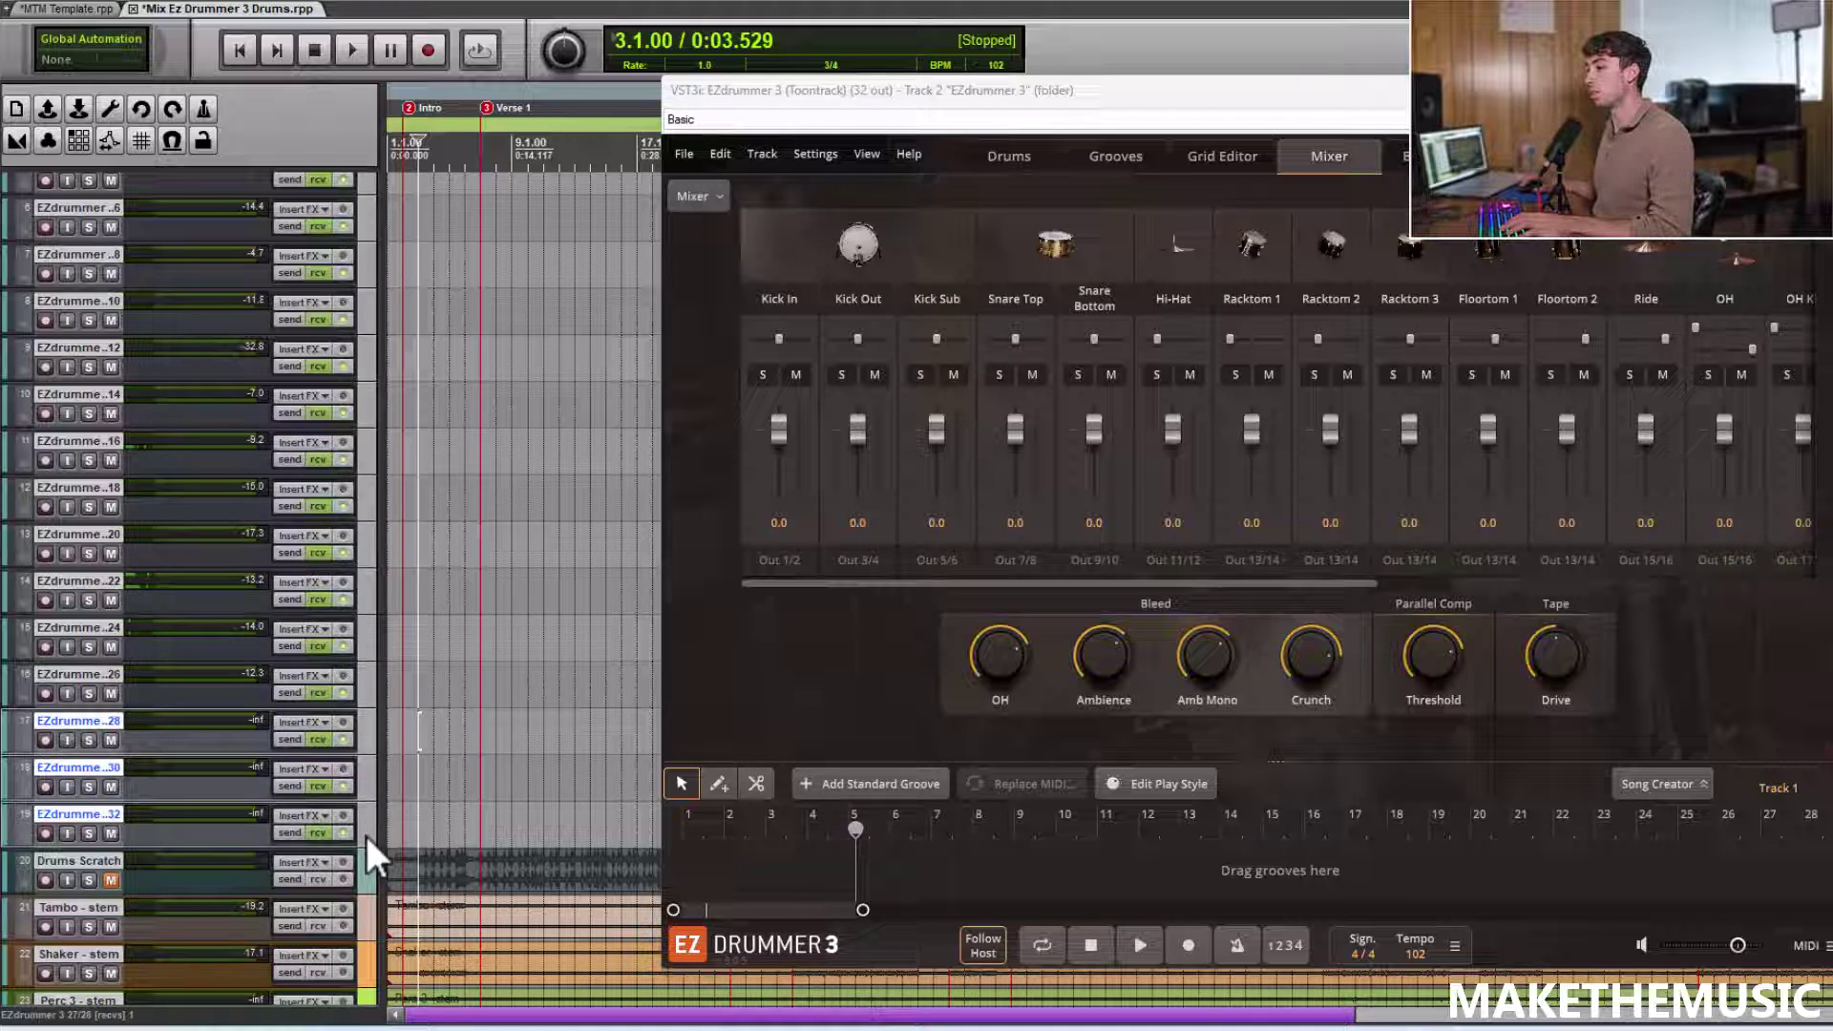
{"action": "right_click", "coordinate": [364, 815]}
{"action": "left_click", "coordinate": [445, 369]}
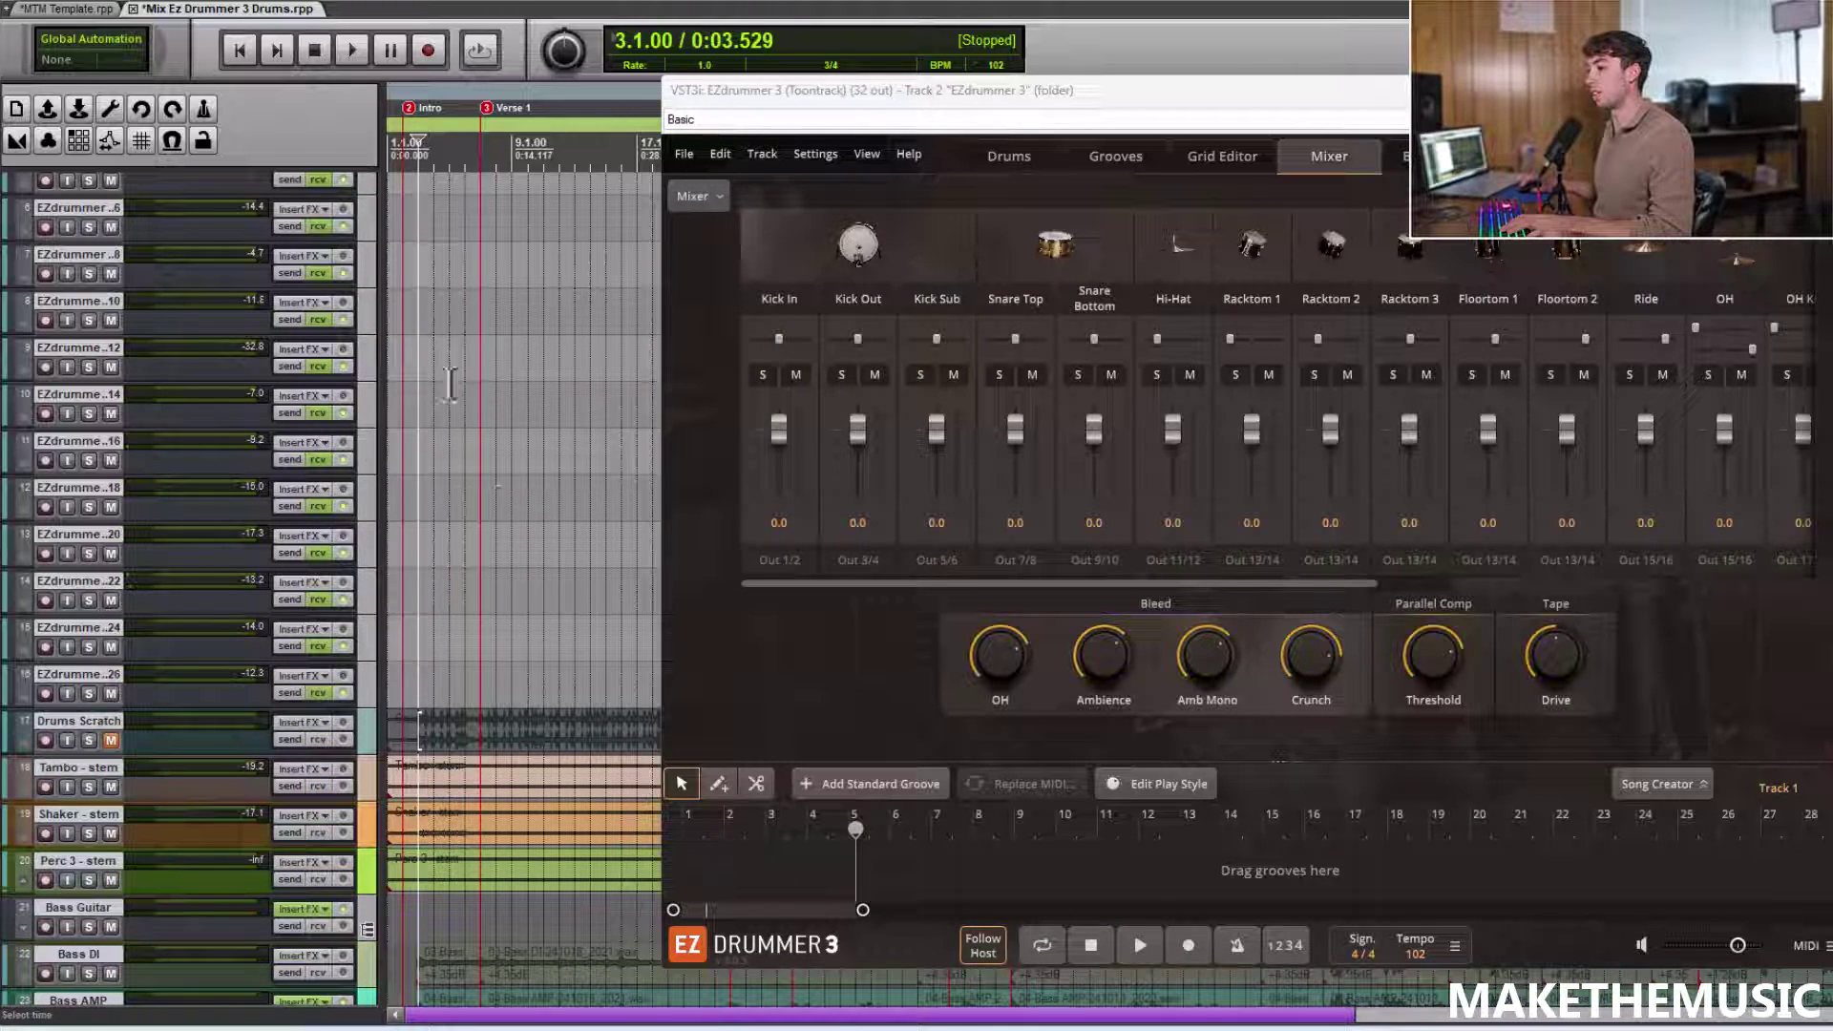
{"action": "scroll", "coordinate": [191, 573], "scroll_direction": "up", "scroll_amount": 3}
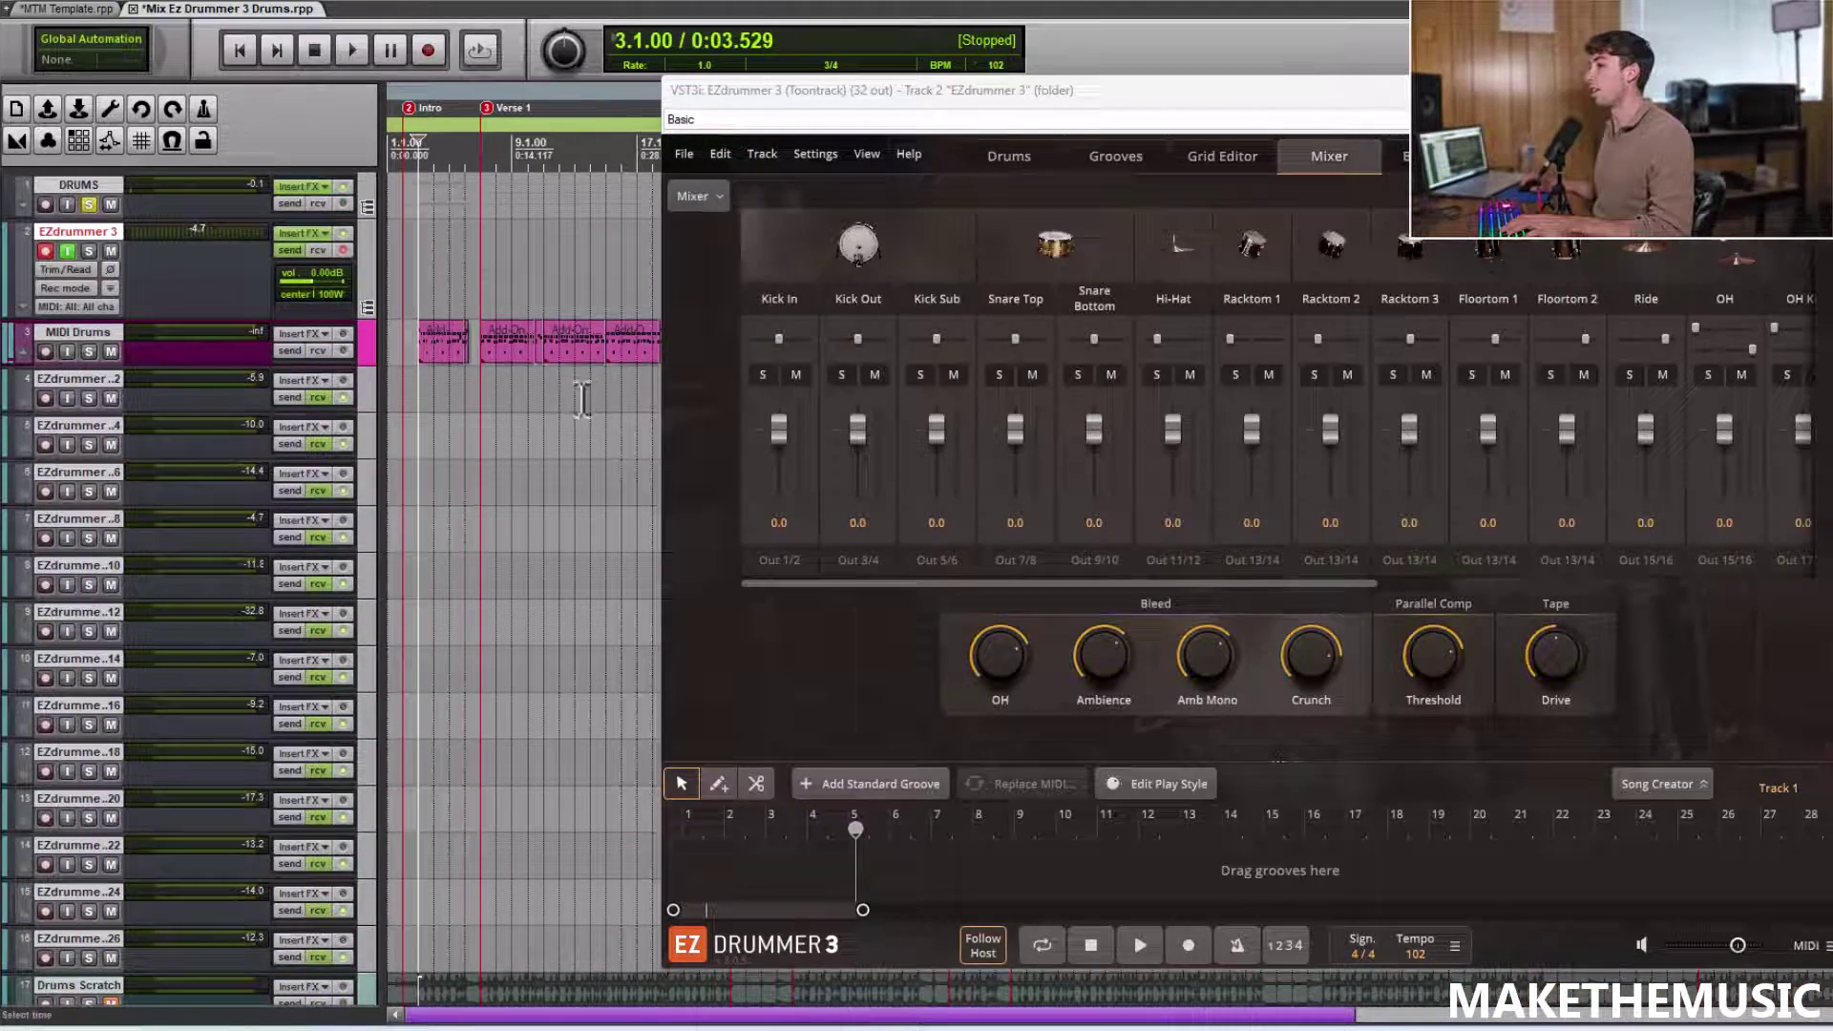
{"action": "key", "text": "space"}
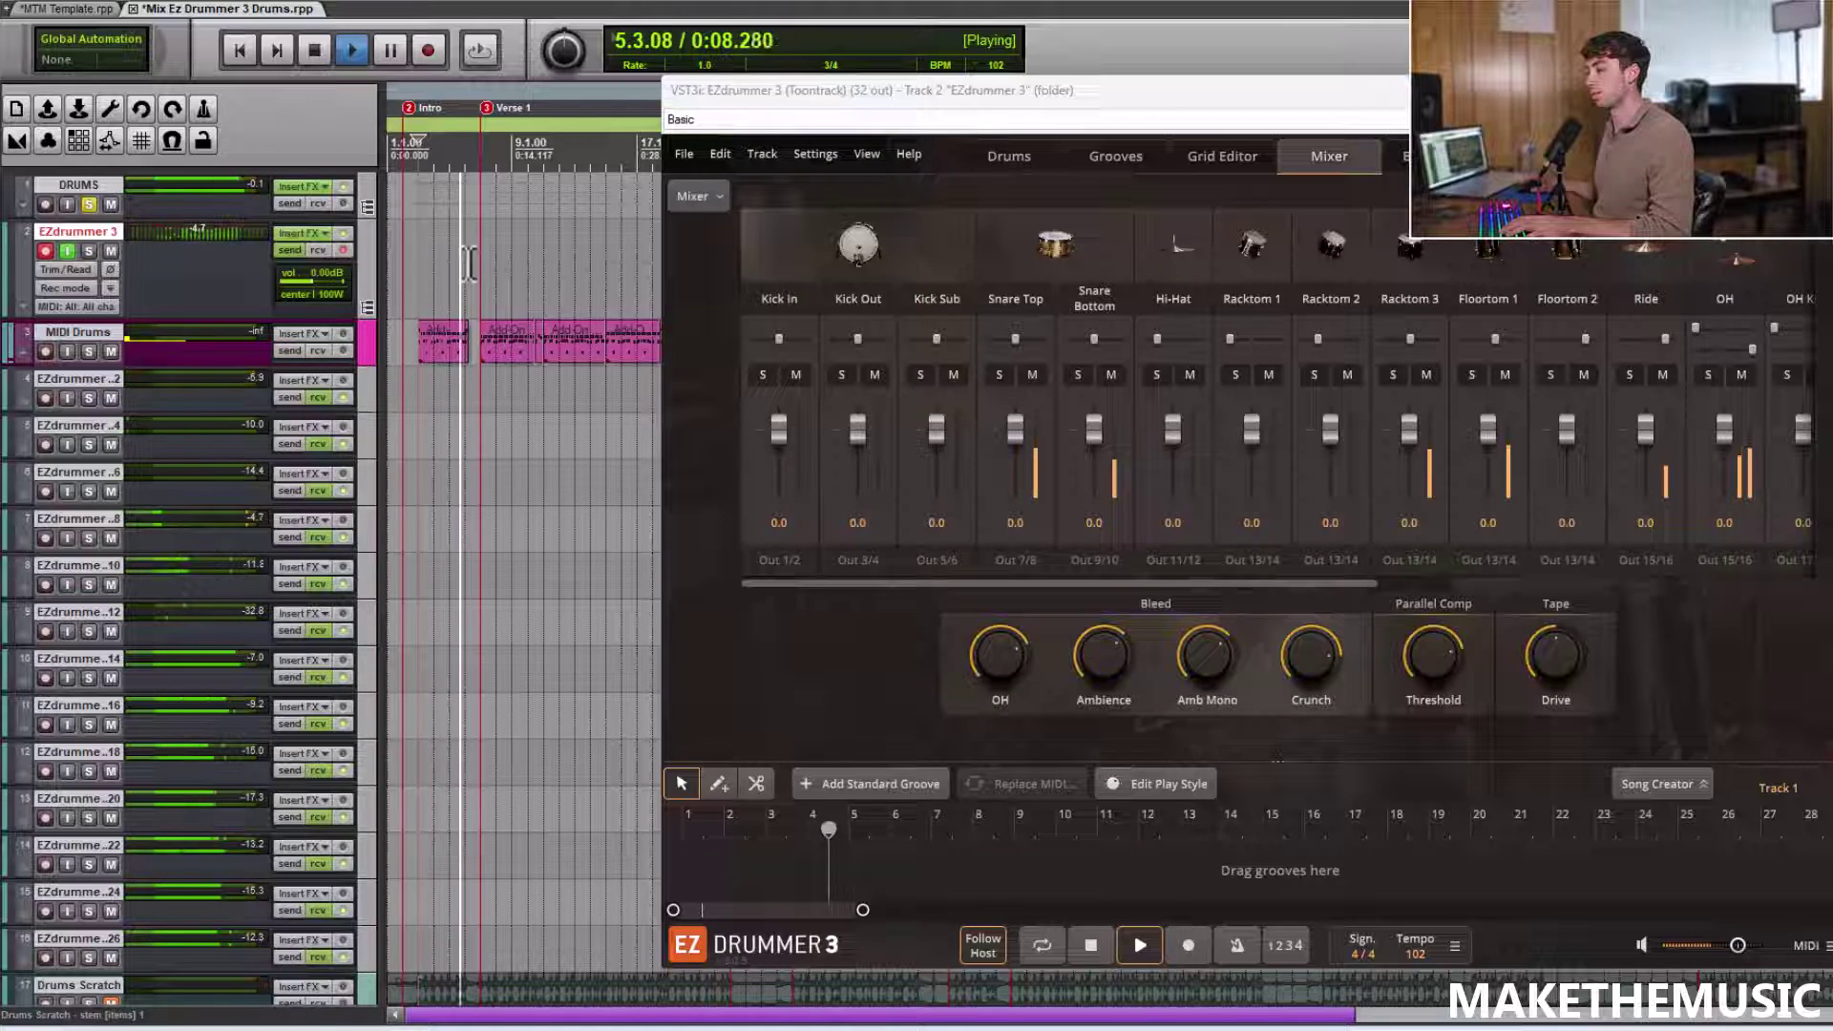
{"action": "key", "text": "space"}
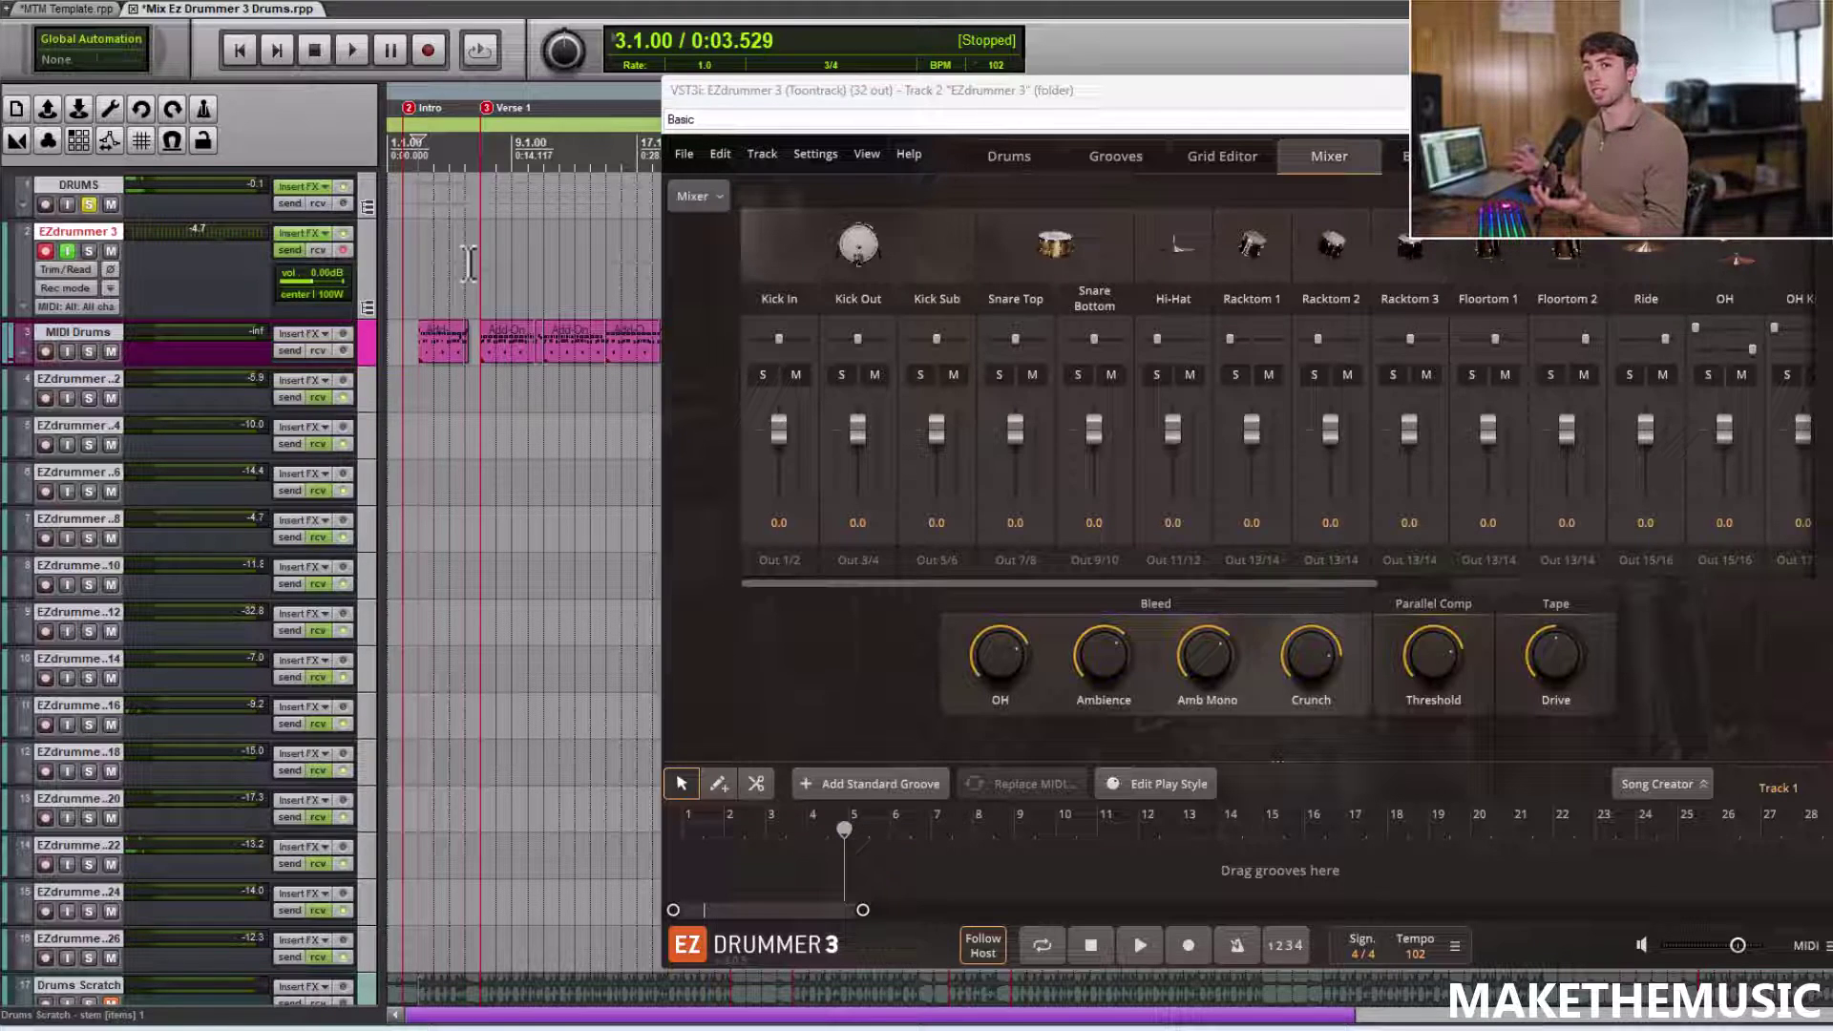
Rename the first three output tracks Kick In, Kick Out and Kick Sub
{"action": "double_click", "coordinate": [91, 380]}
{"action": "type", "text": "Kick"}
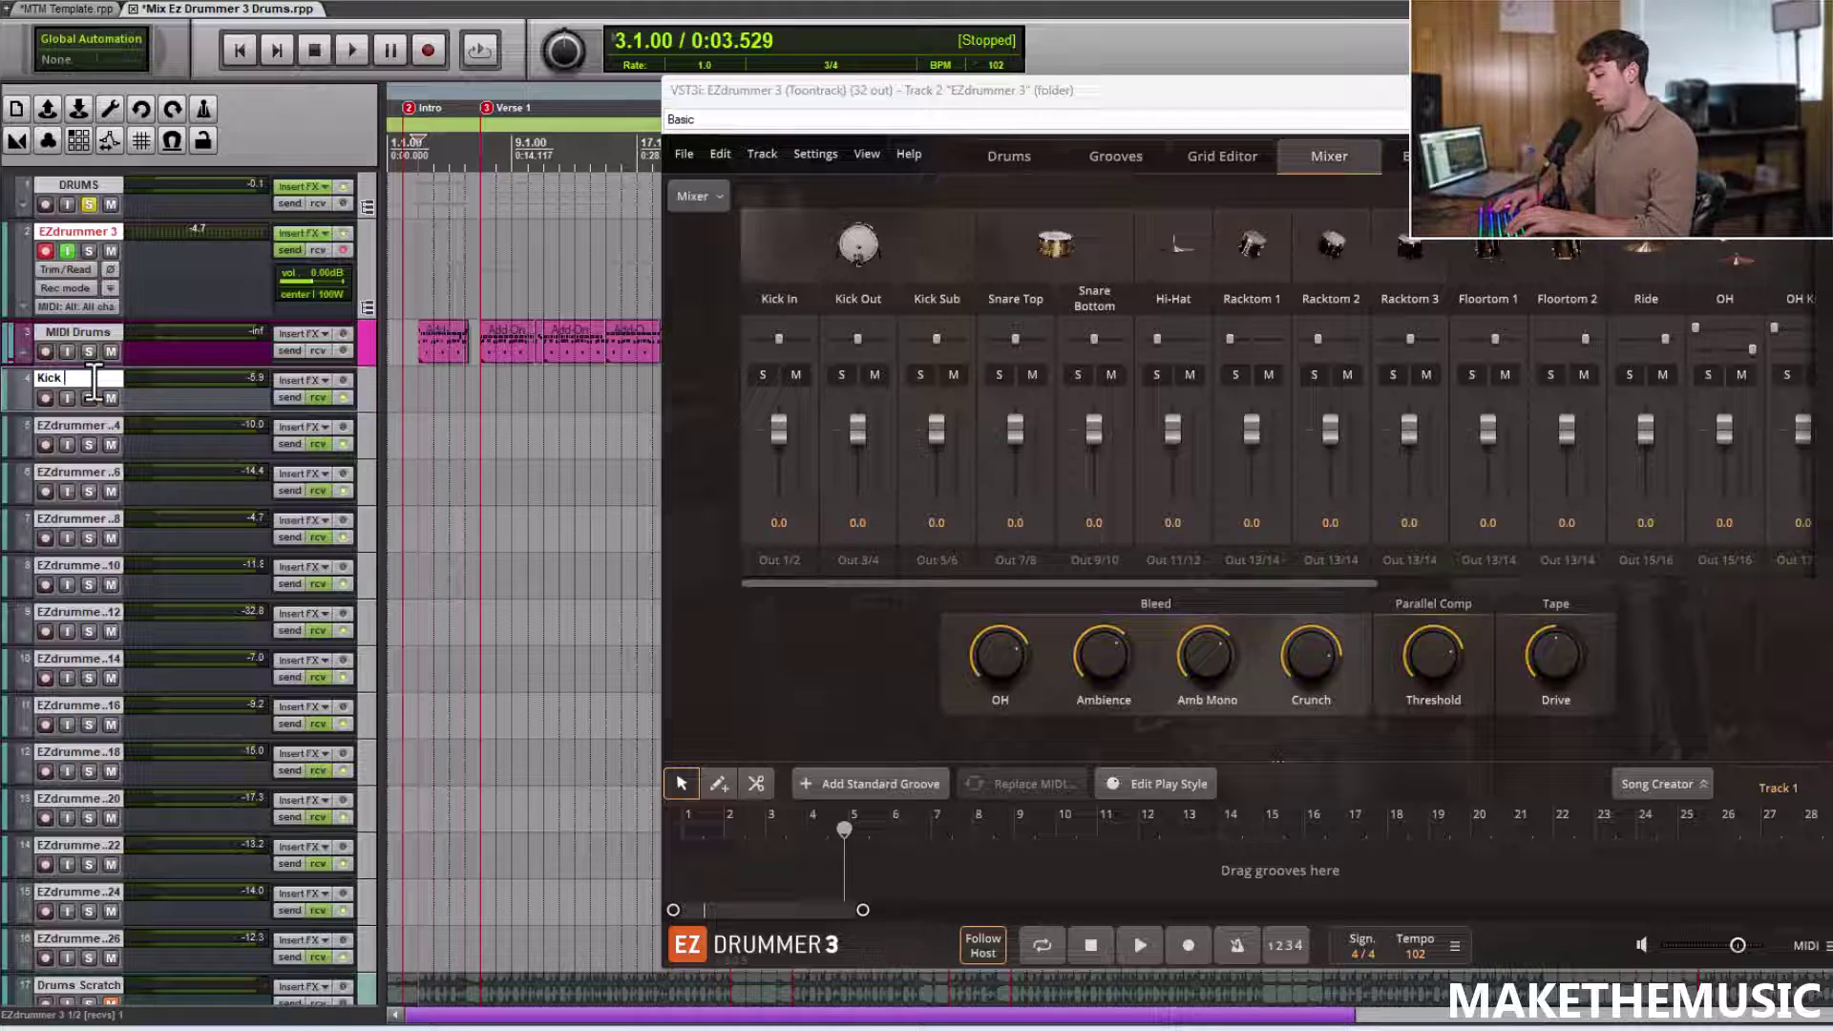
{"action": "type", "text": " In"}
{"action": "key", "text": "Tab"}
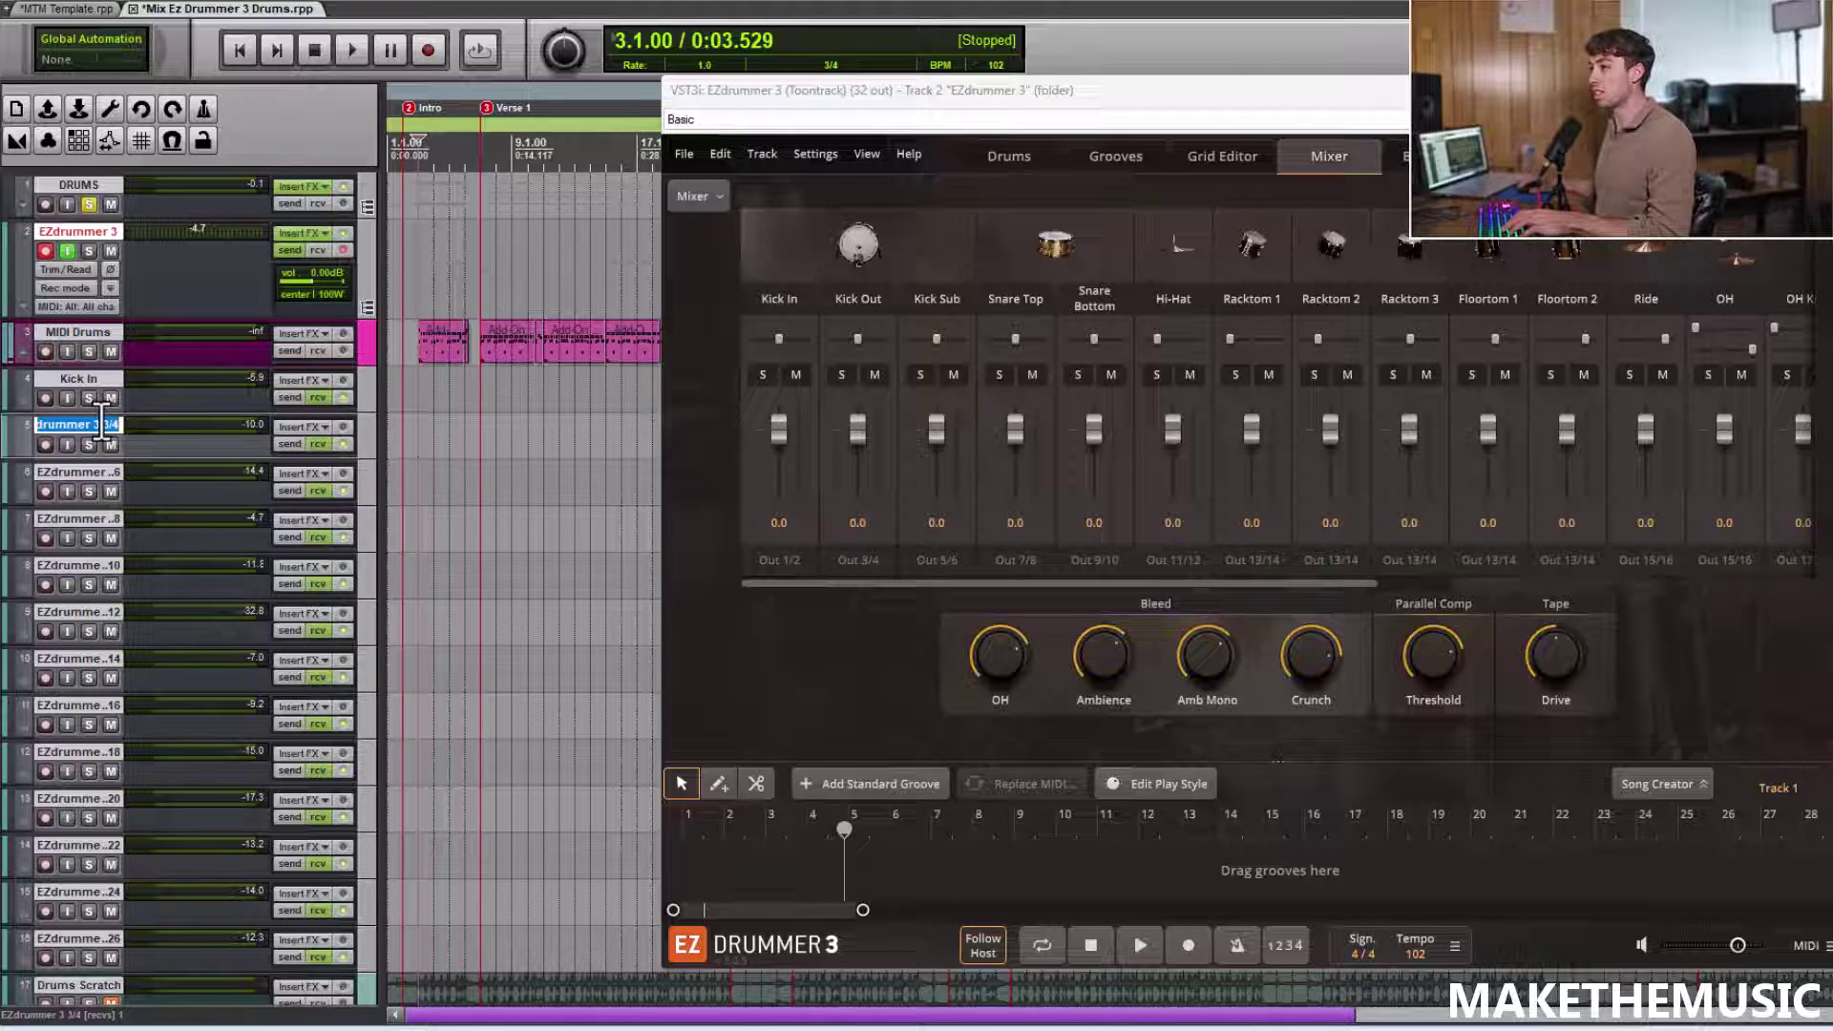
{"action": "type", "text": "Kick Out"}
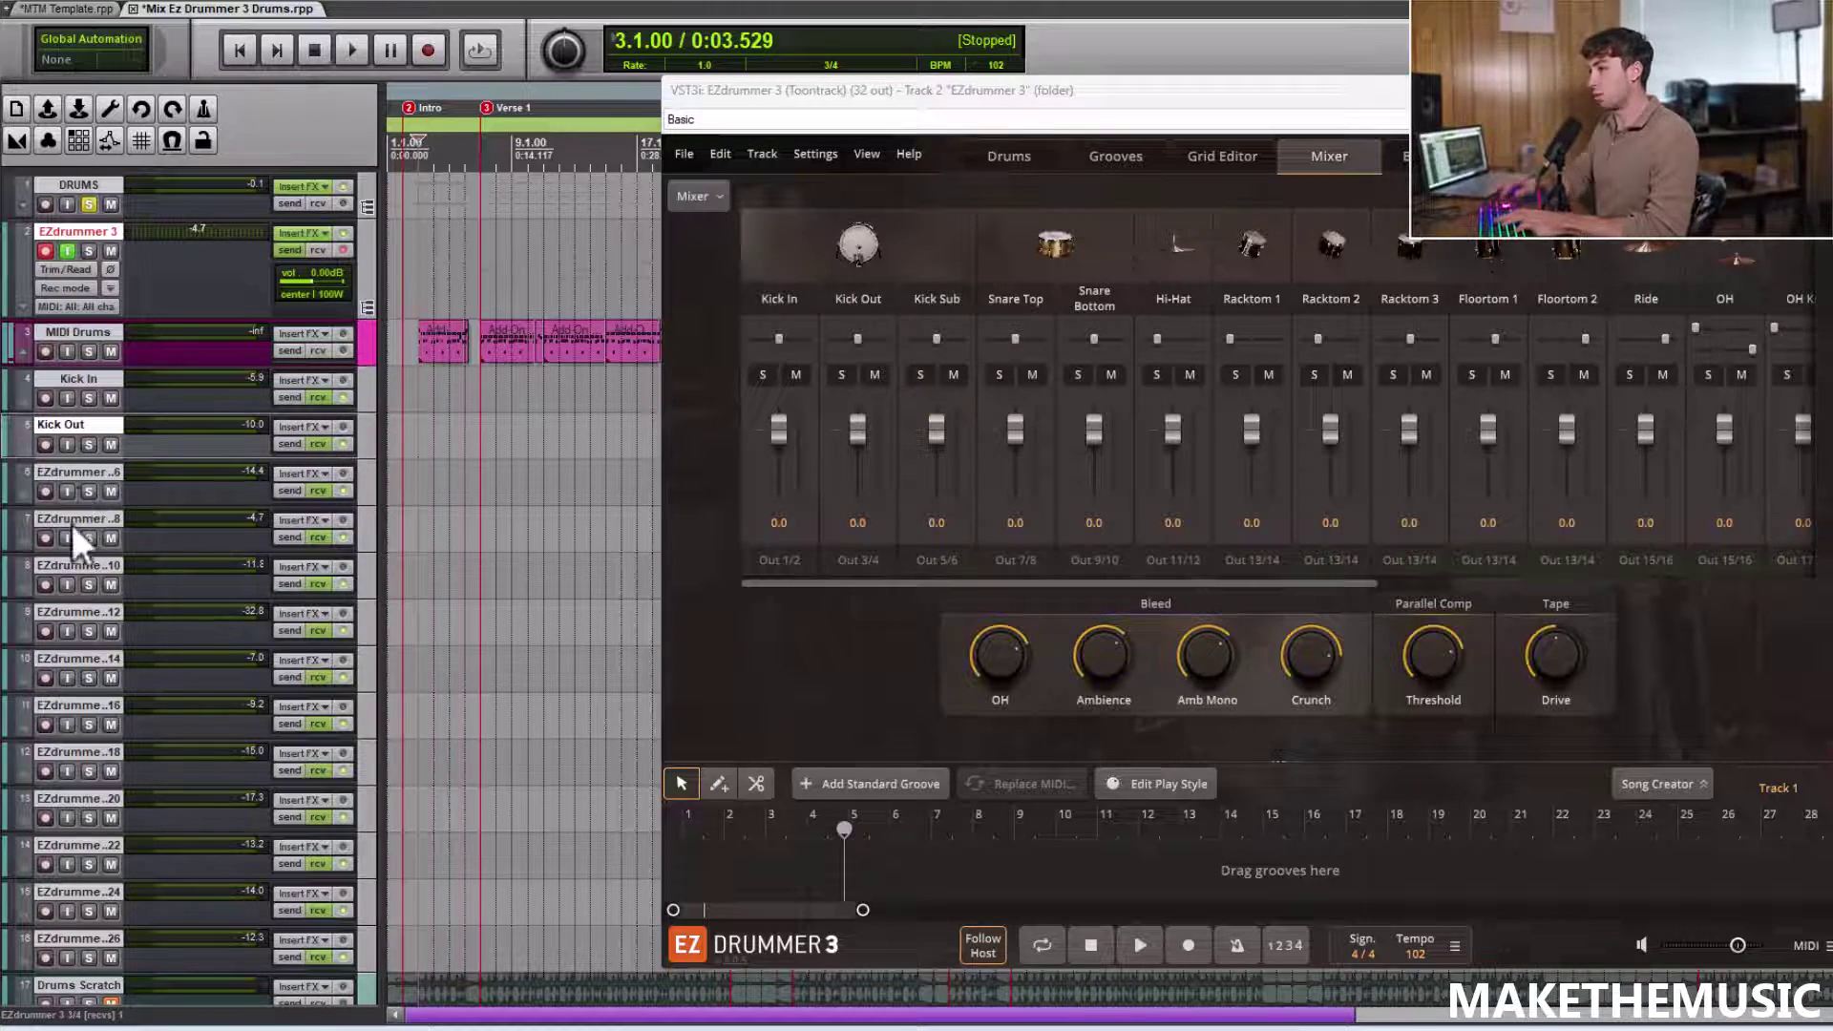
{"action": "double_click", "coordinate": [107, 472]}
{"action": "type", "text": "Kic"}
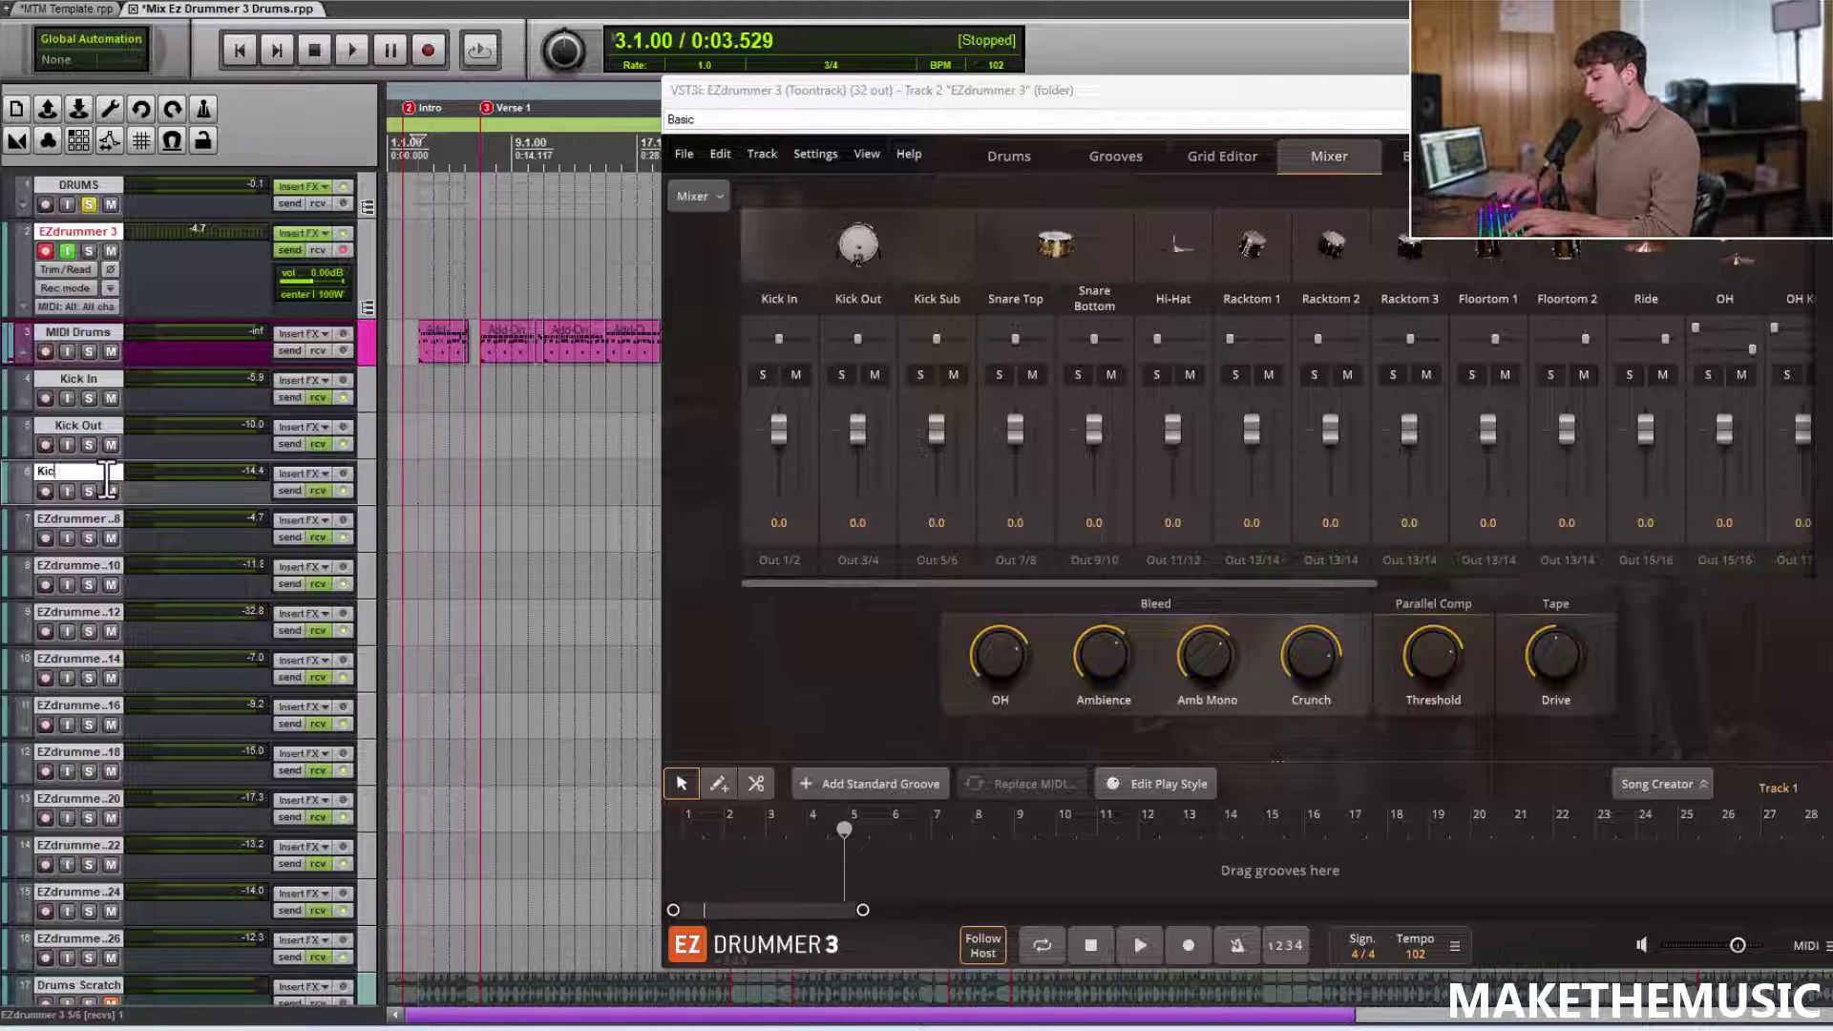
{"action": "type", "text": "k Sub"}
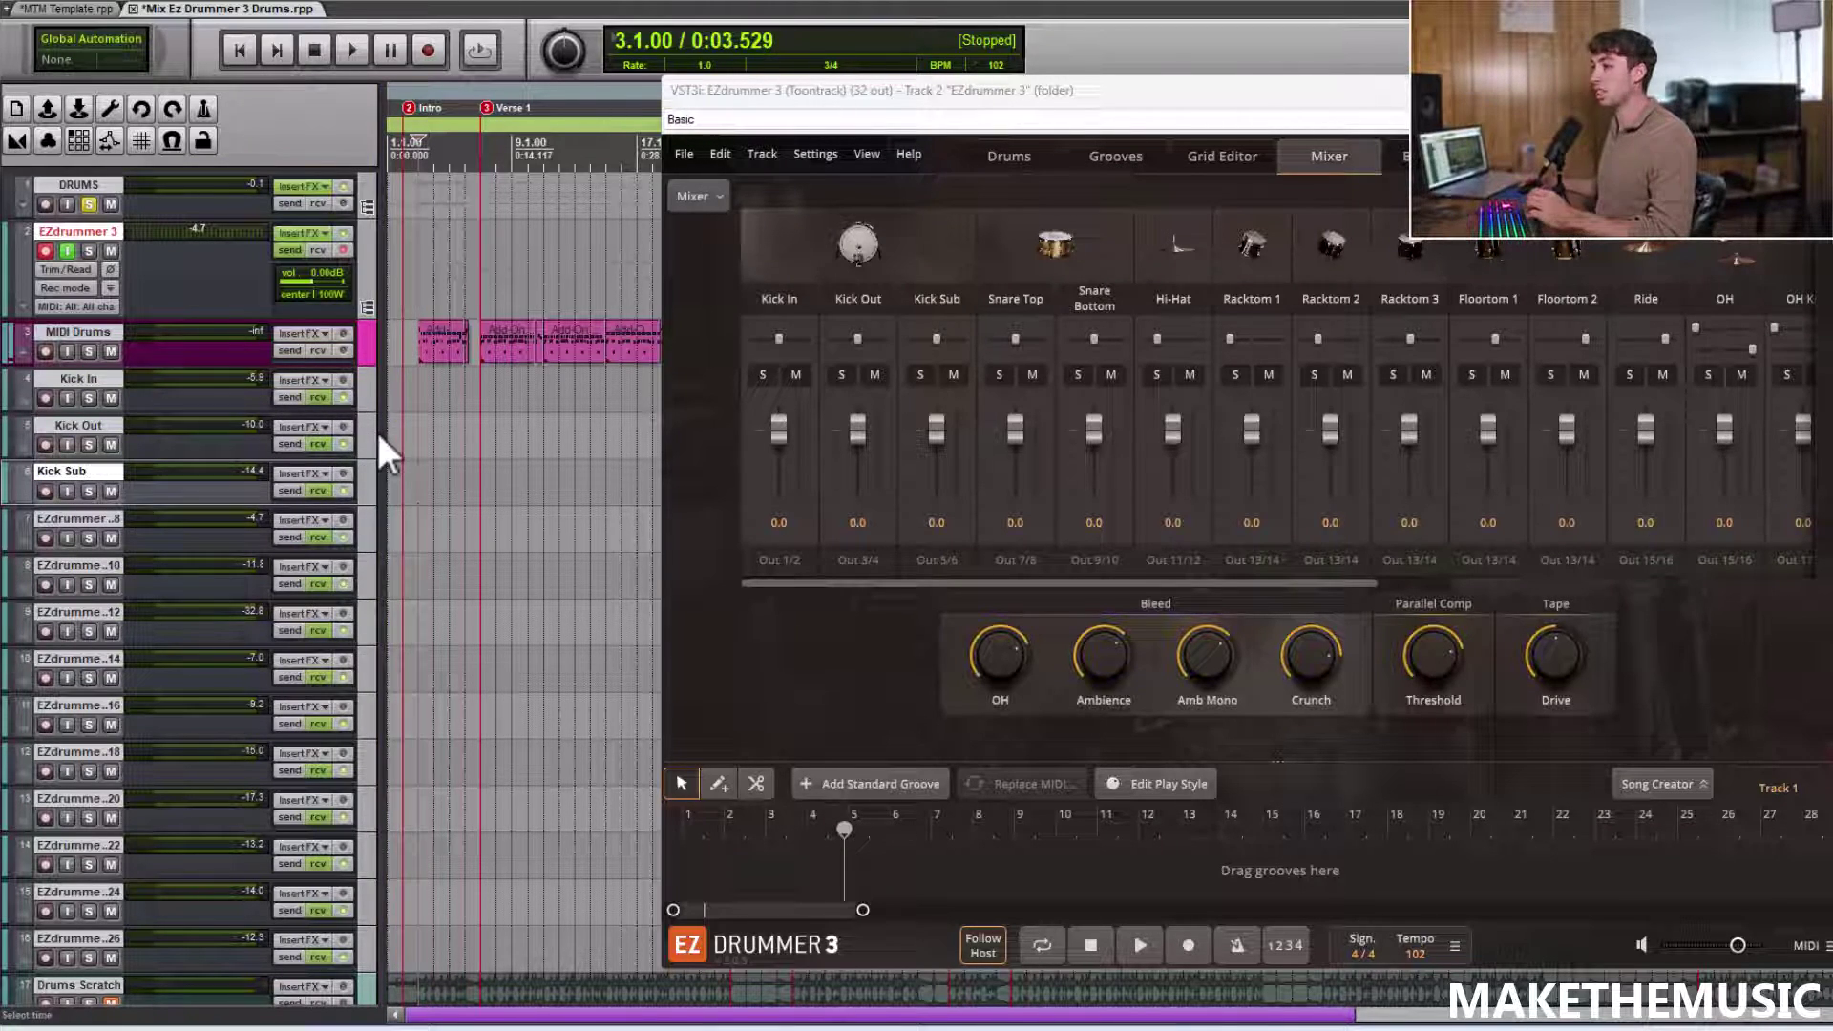
{"action": "key", "text": "Return"}
Colour all drum output tracks from Kick In to the last output bright green
{"action": "left_click", "coordinate": [363, 403]}
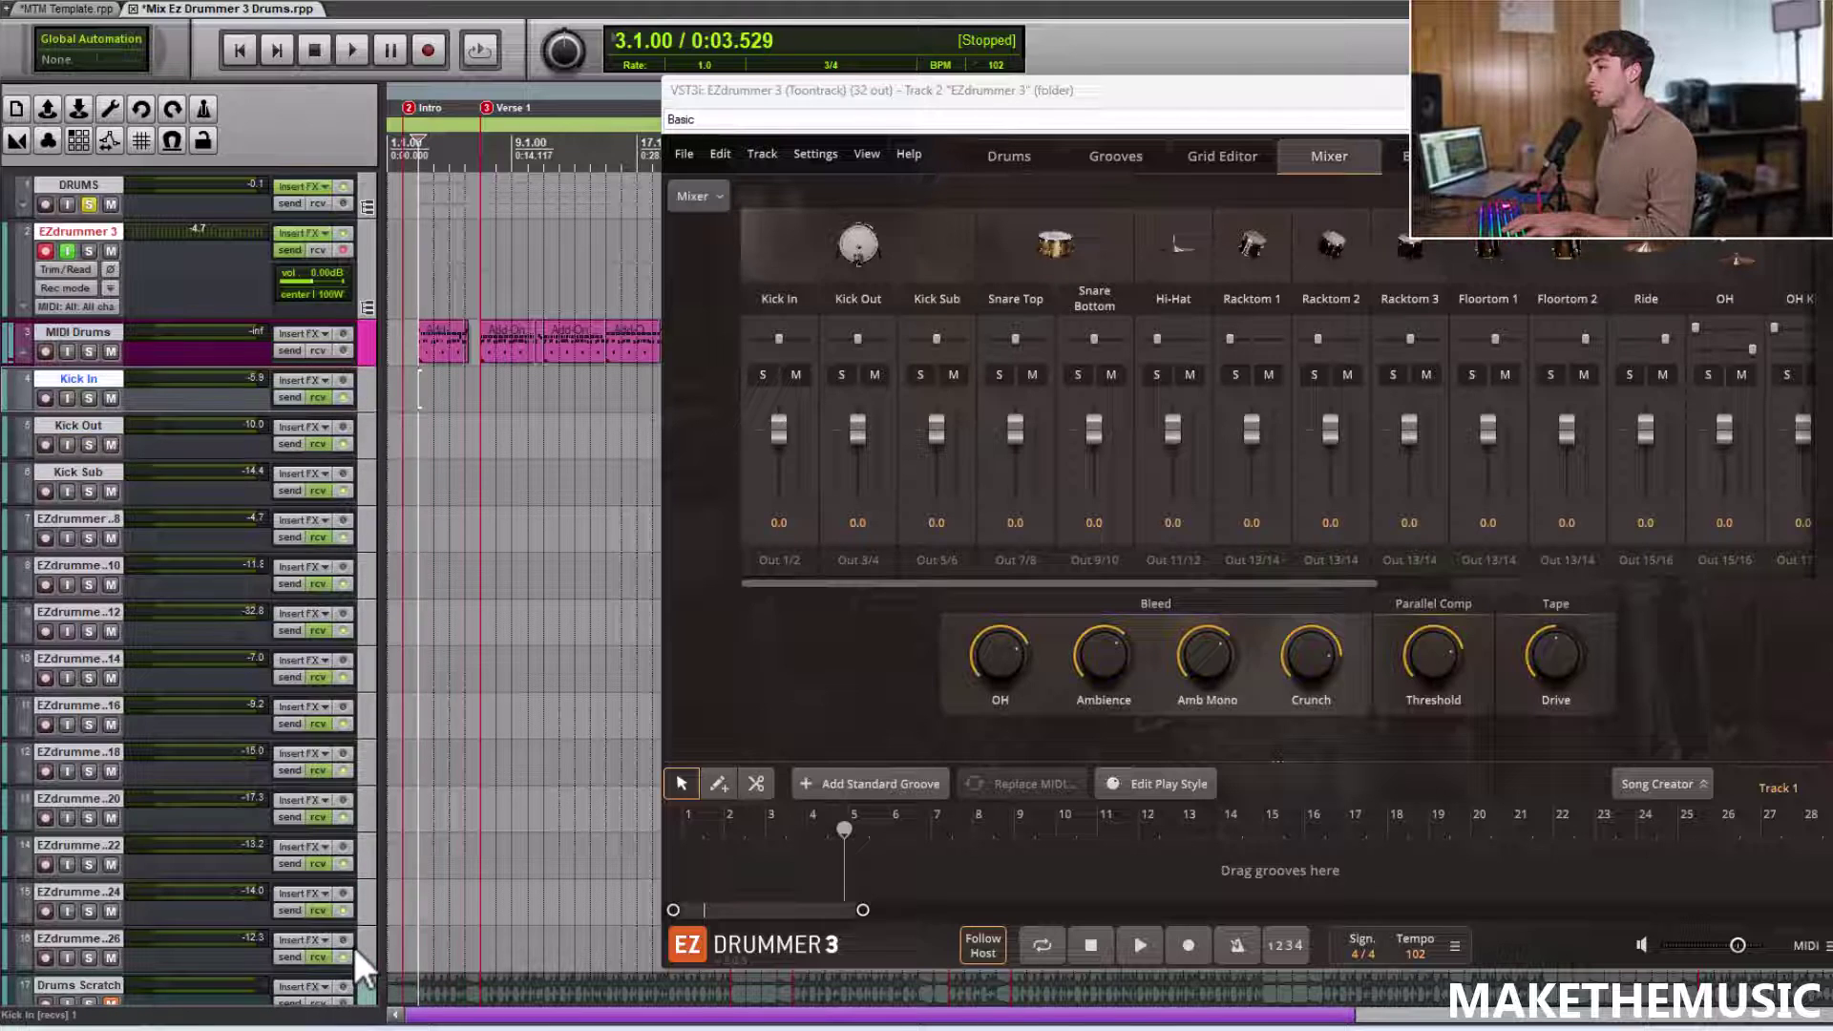
{"action": "left_click", "coordinate": [353, 947], "text": "shift"}
{"action": "right_click", "coordinate": [361, 952]}
{"action": "mouse_move", "coordinate": [449, 769]}
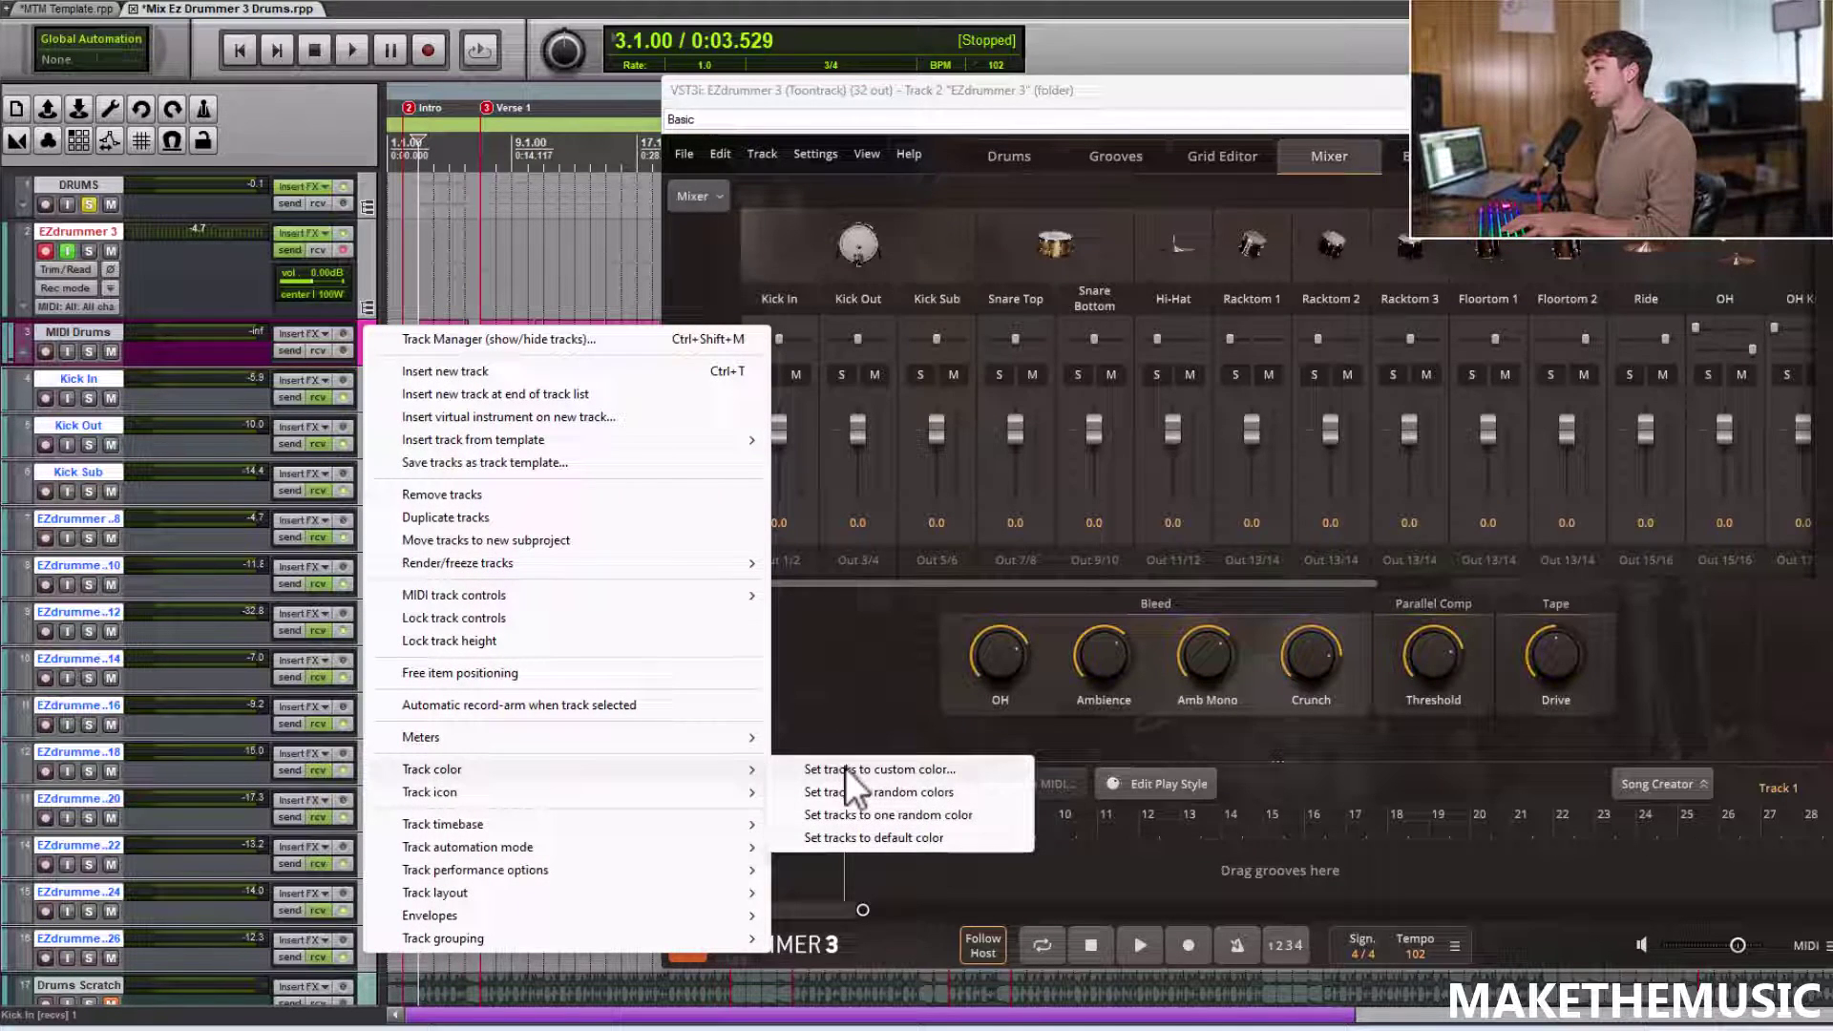
{"action": "left_click", "coordinate": [845, 768]}
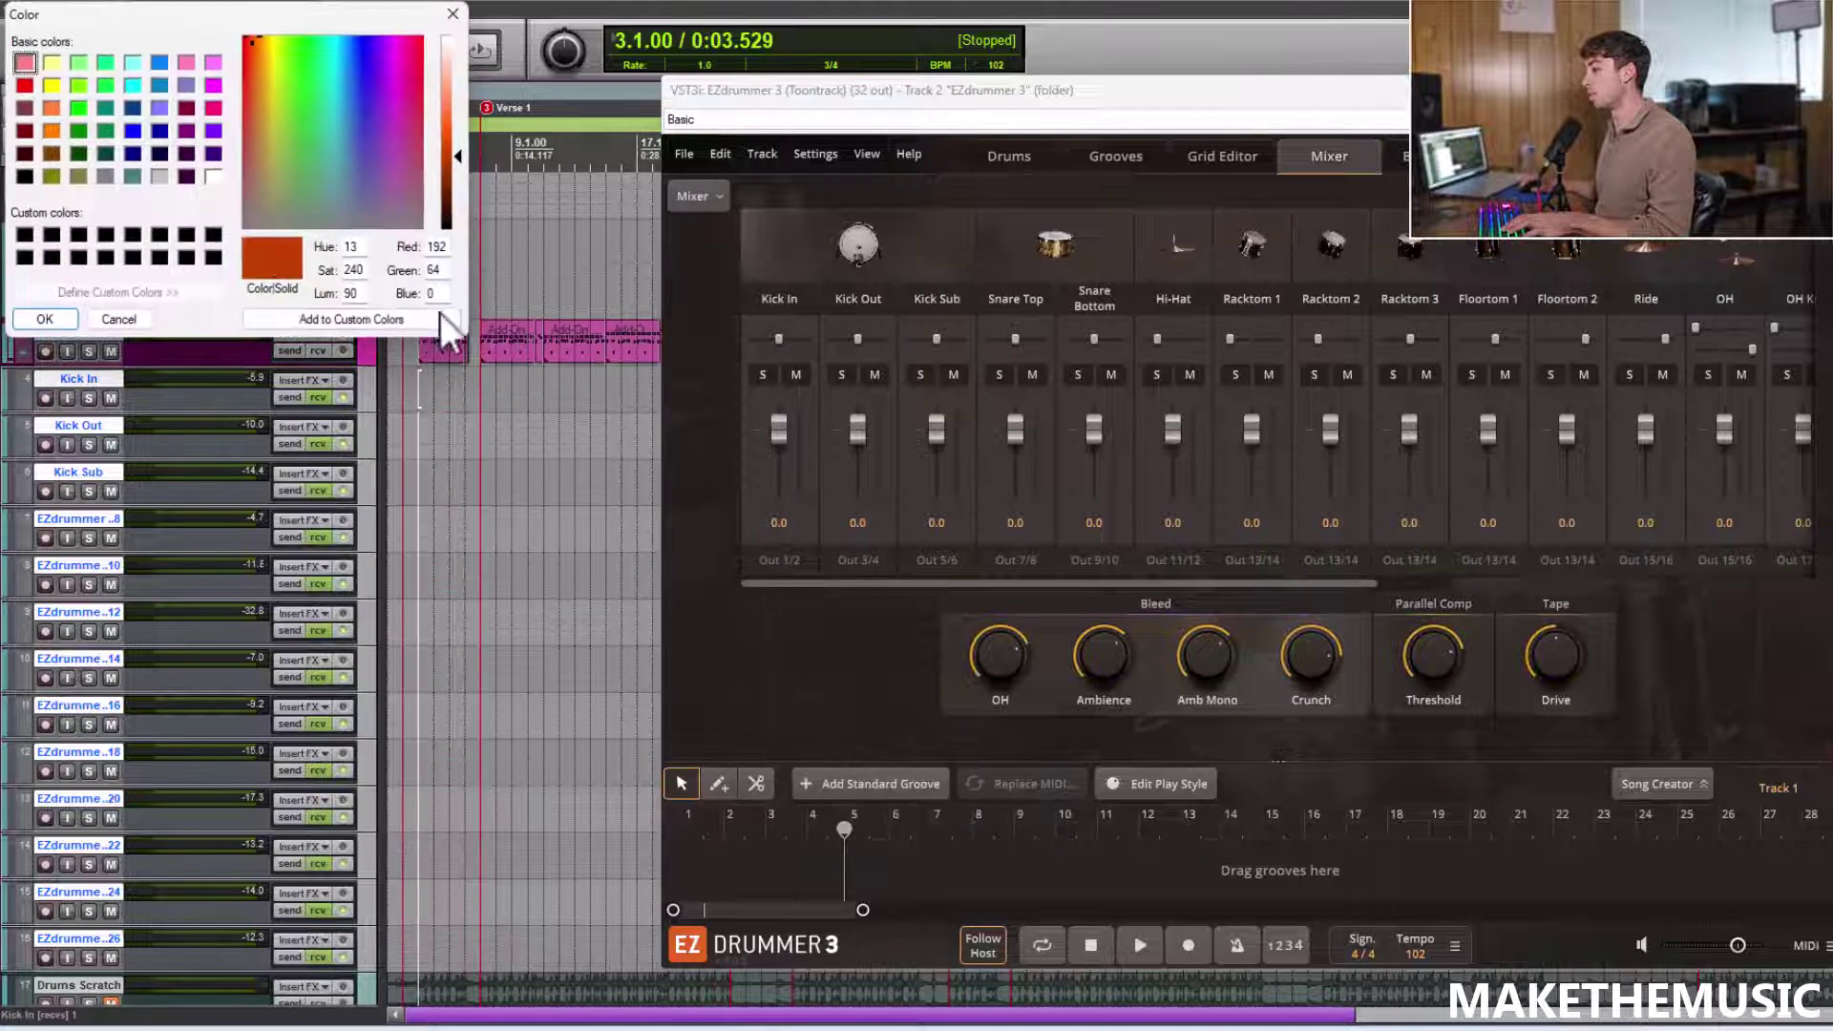
{"action": "left_click", "coordinate": [79, 110]}
{"action": "left_click", "coordinate": [43, 319]}
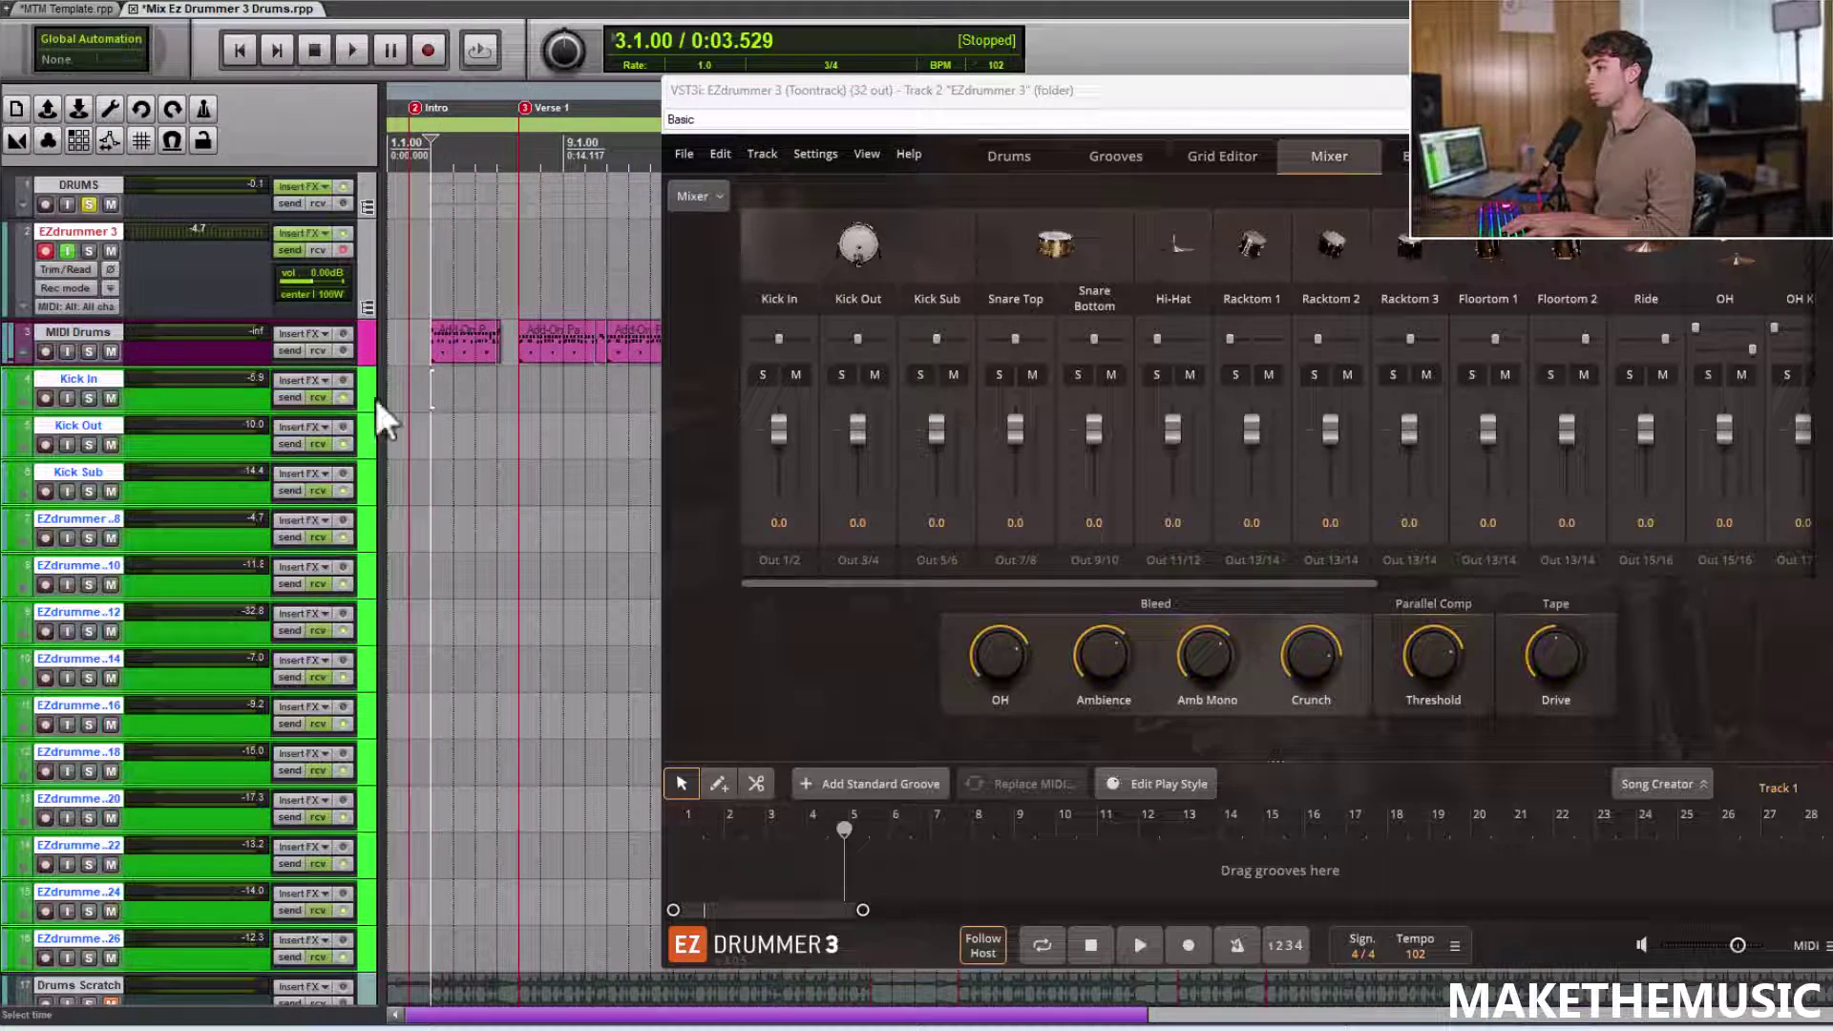
Deselect the green output tracks and select the EZdrummer 3 instrument track
{"action": "left_click", "coordinate": [410, 398]}
{"action": "scroll", "coordinate": [420, 363], "scroll_direction": "up", "scroll_amount": 2}
{"action": "left_click", "coordinate": [423, 287]}
{"action": "scroll", "coordinate": [423, 286], "scroll_direction": "up", "scroll_amount": 1}
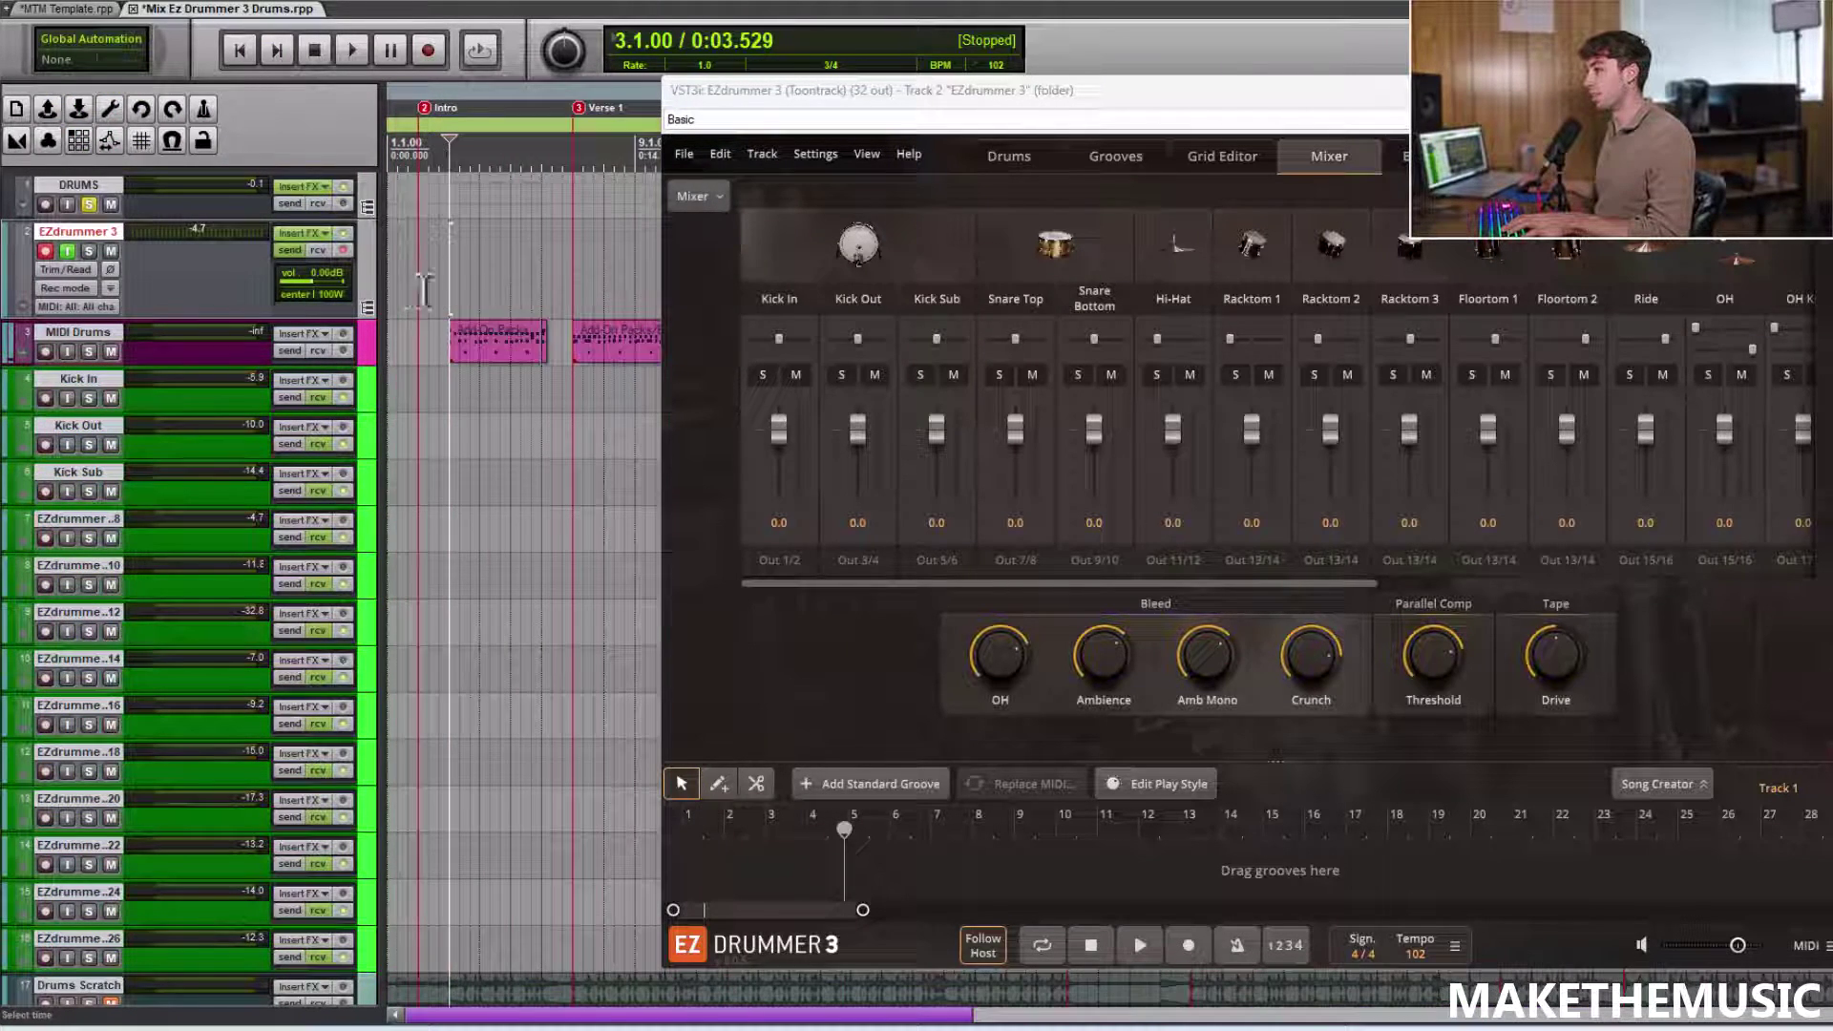
In EZdrummer's Mixer, select all kit channels and set their faders to -2.8 dB
{"action": "scroll", "coordinate": [422, 286], "scroll_direction": "down", "scroll_amount": 3}
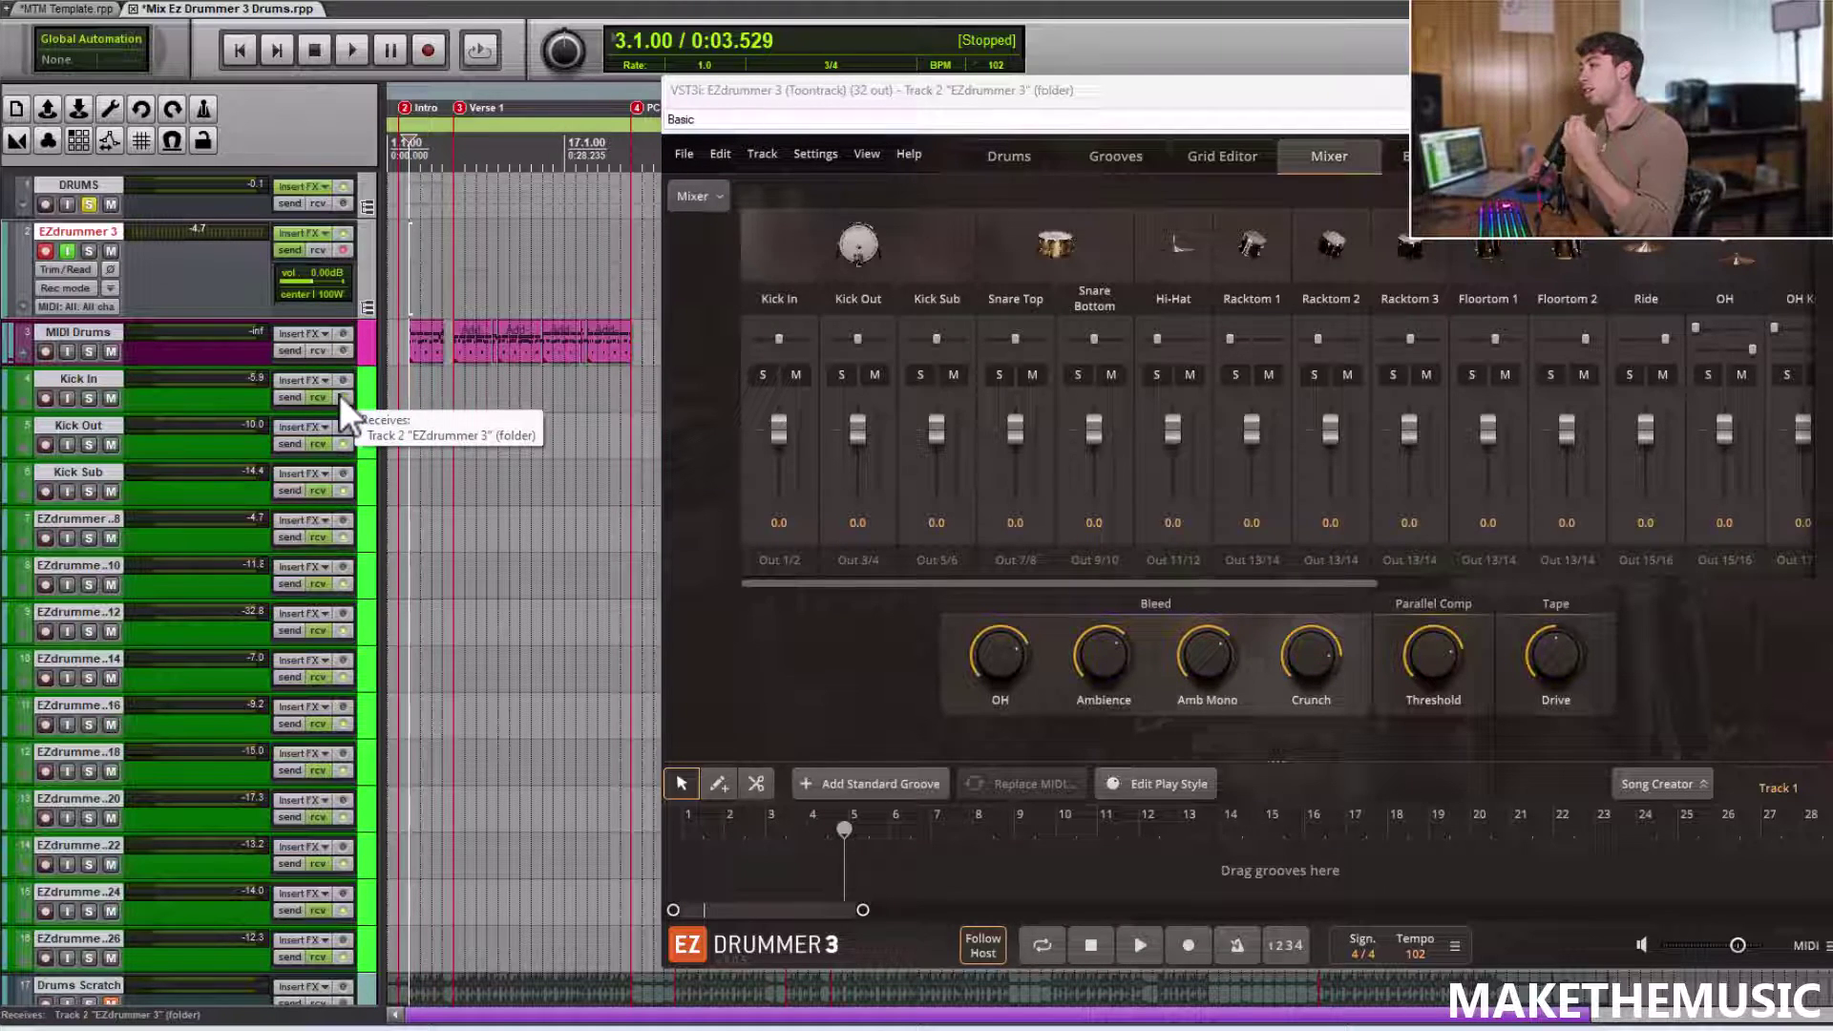
{"action": "left_click_drag", "start_coordinate": [868, 580], "coordinate": [737, 573]}
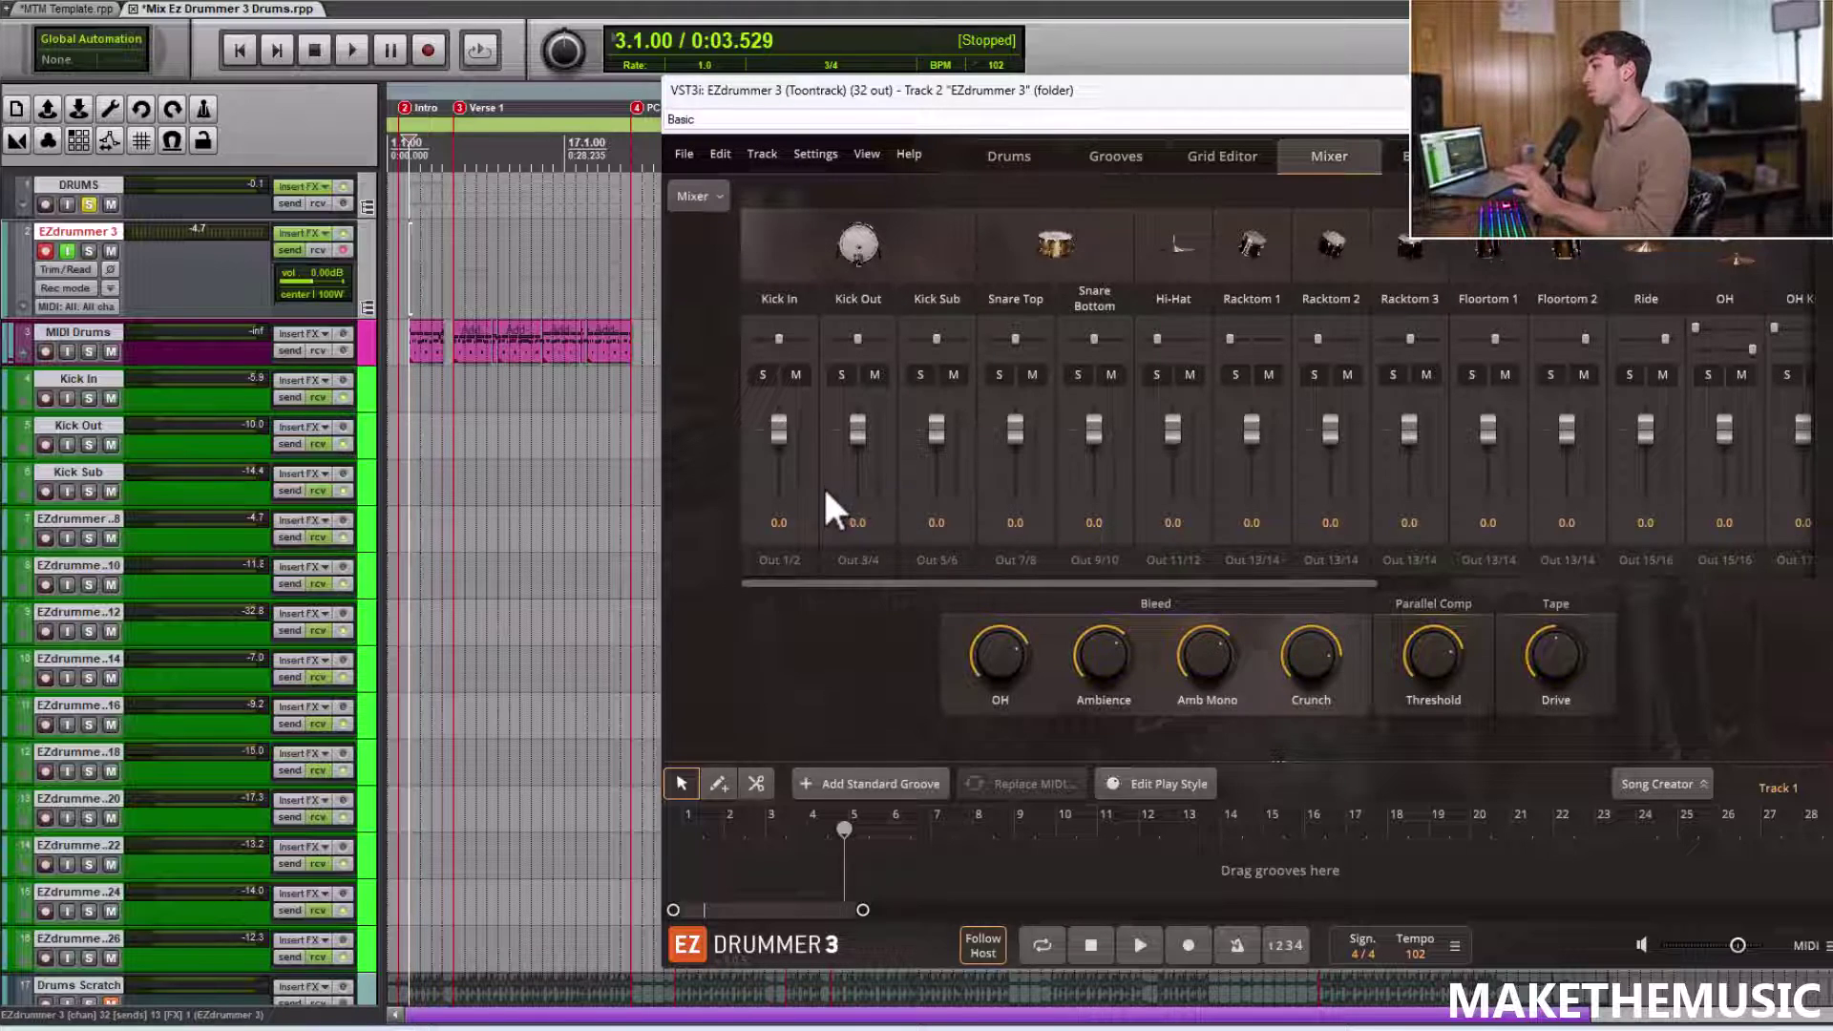
{"action": "left_click_drag", "start_coordinate": [1371, 585], "coordinate": [1211, 538]}
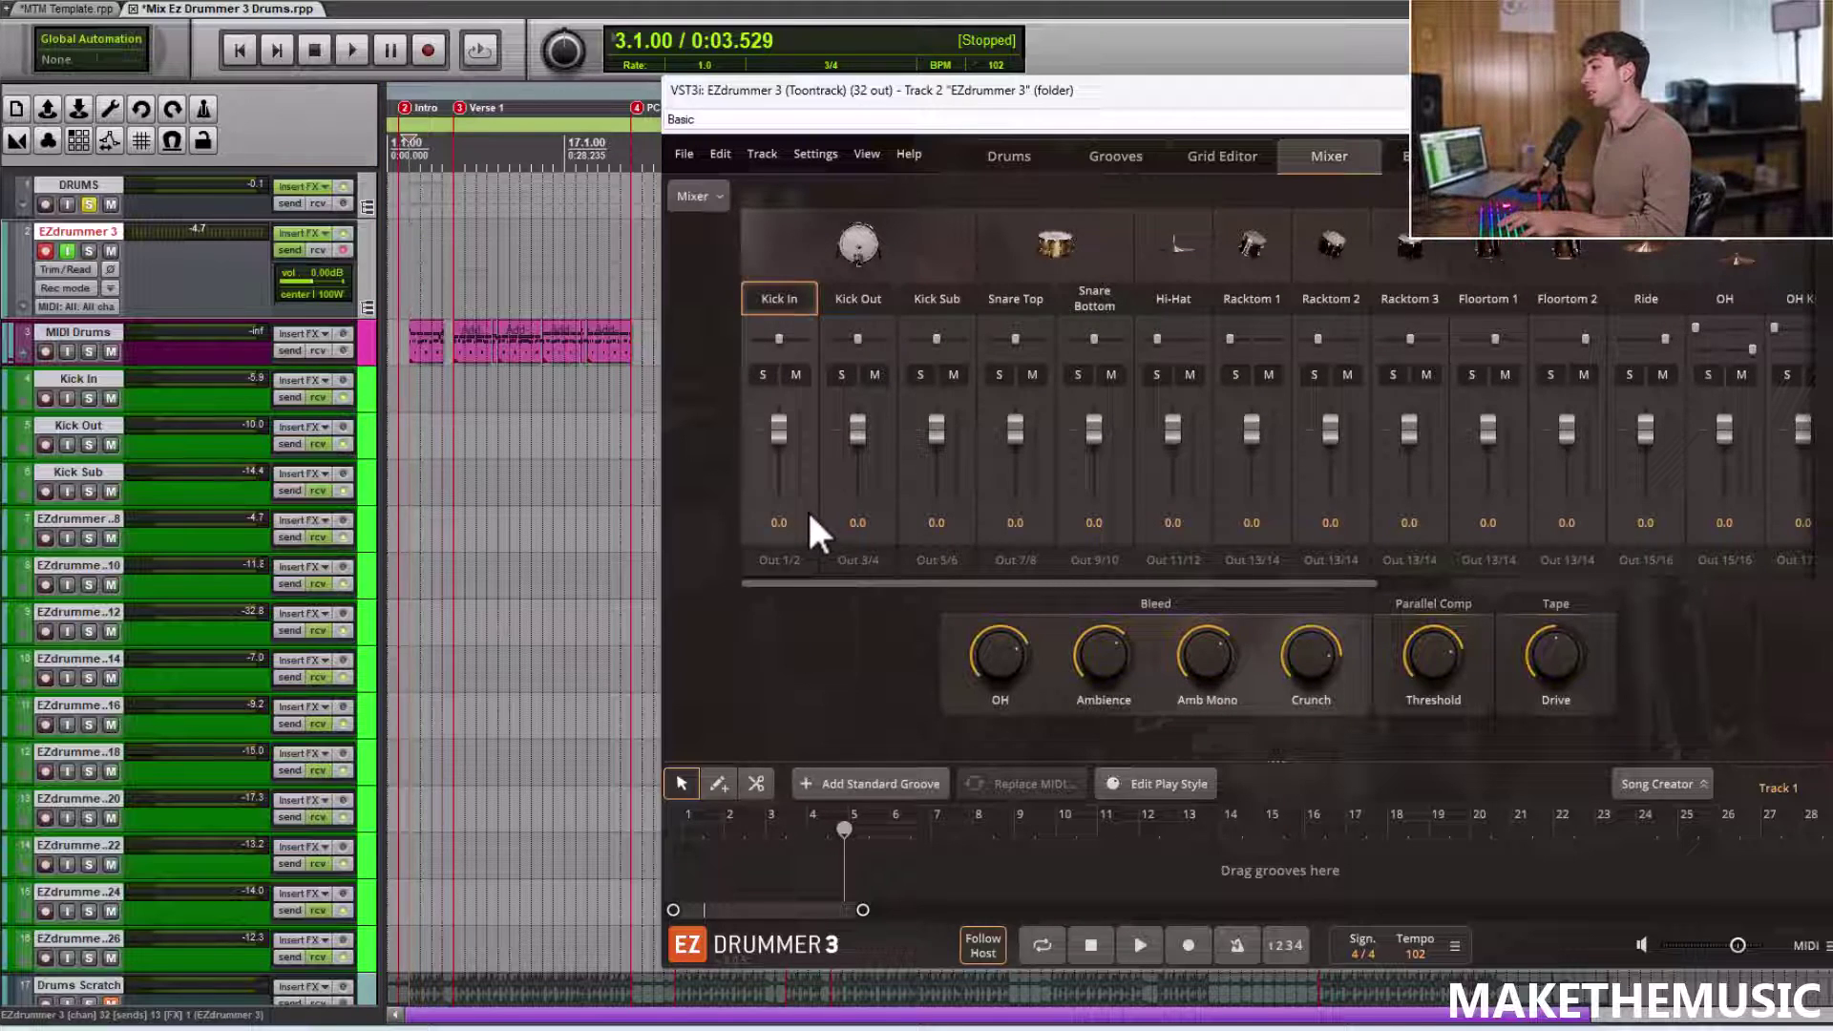
{"action": "left_click_drag", "start_coordinate": [1362, 585], "coordinate": [1534, 582]}
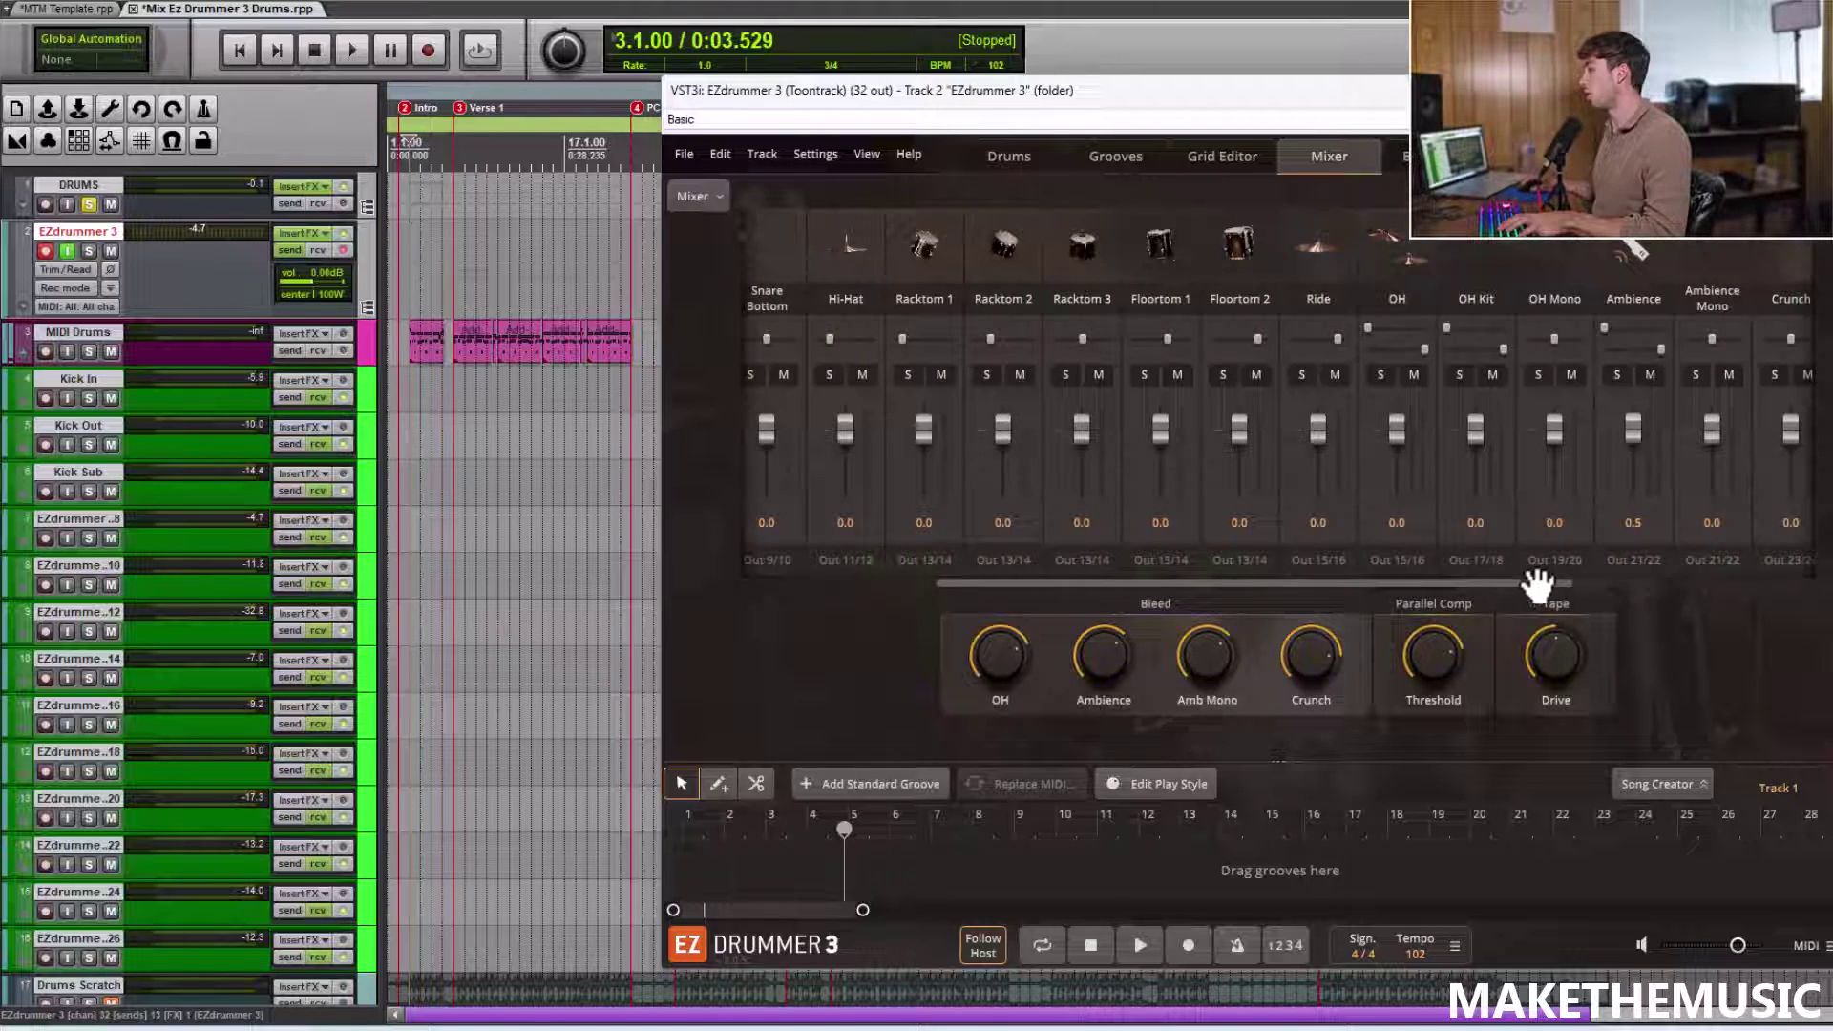
{"action": "key", "text": "ctrl+a"}
{"action": "left_click_drag", "start_coordinate": [1713, 431], "coordinate": [1721, 439]}
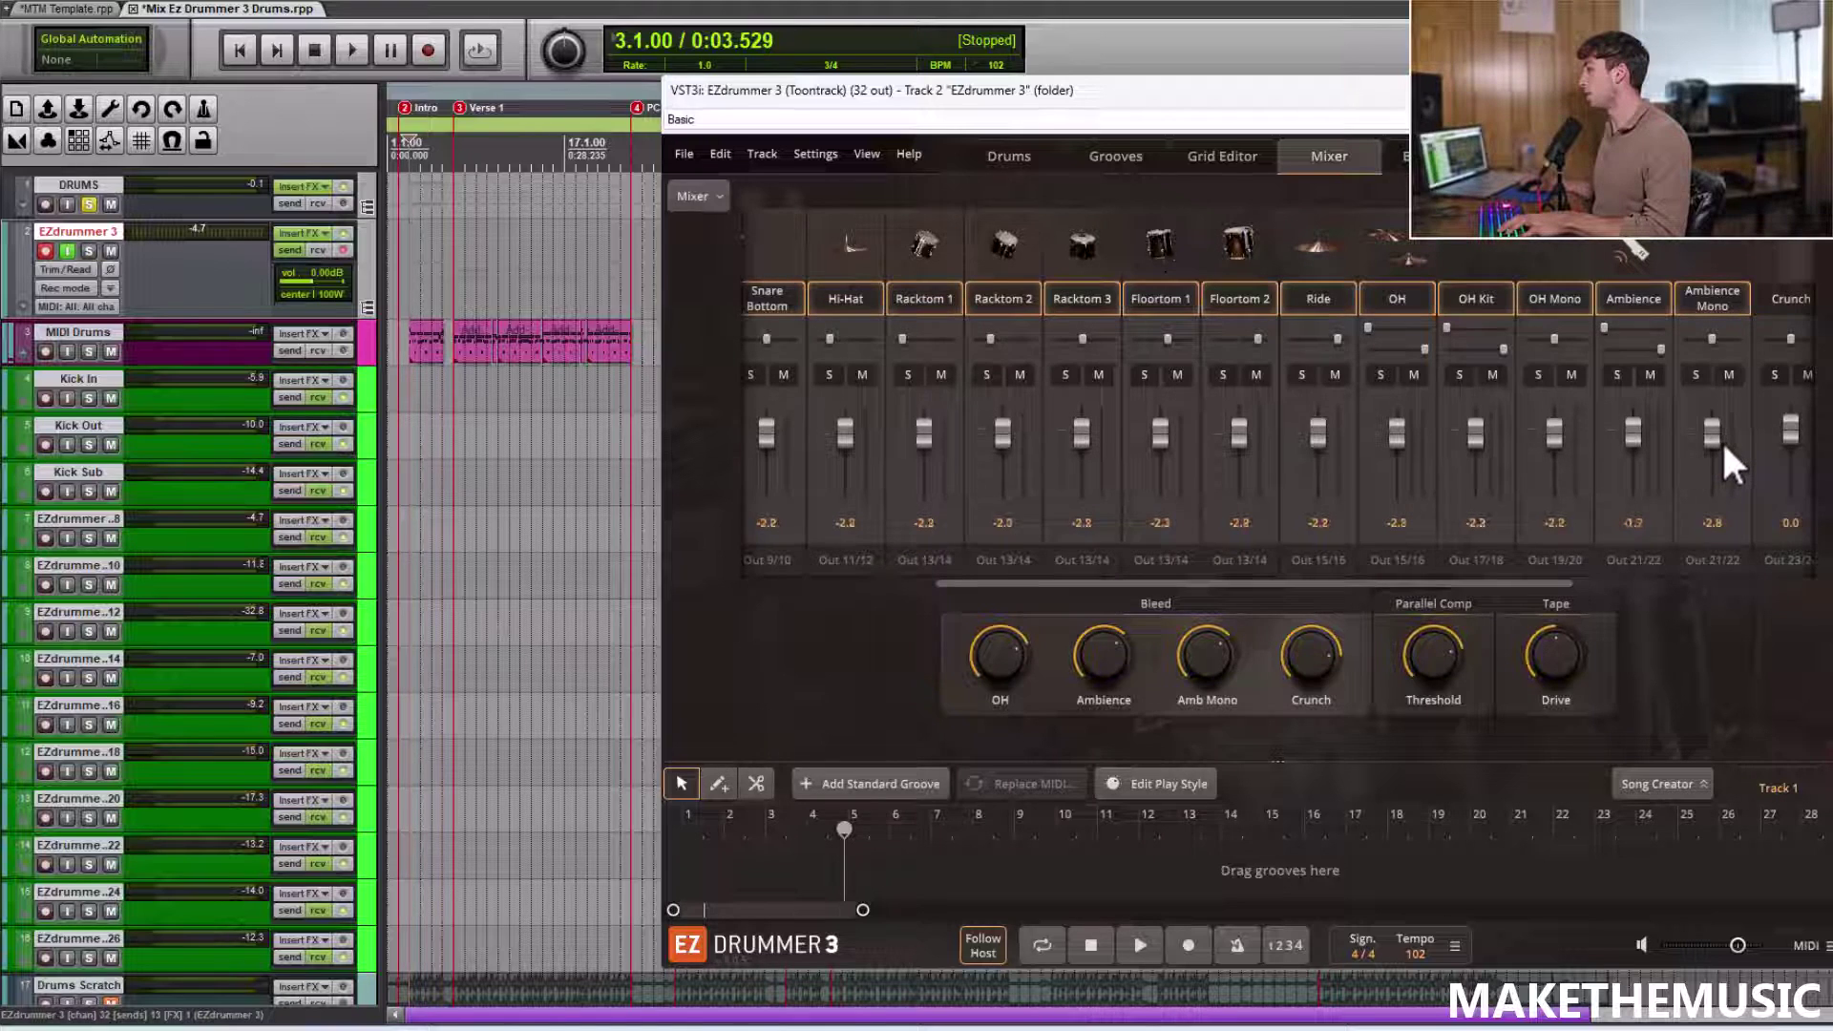
{"action": "left_click_drag", "start_coordinate": [1113, 585], "coordinate": [662, 573]}
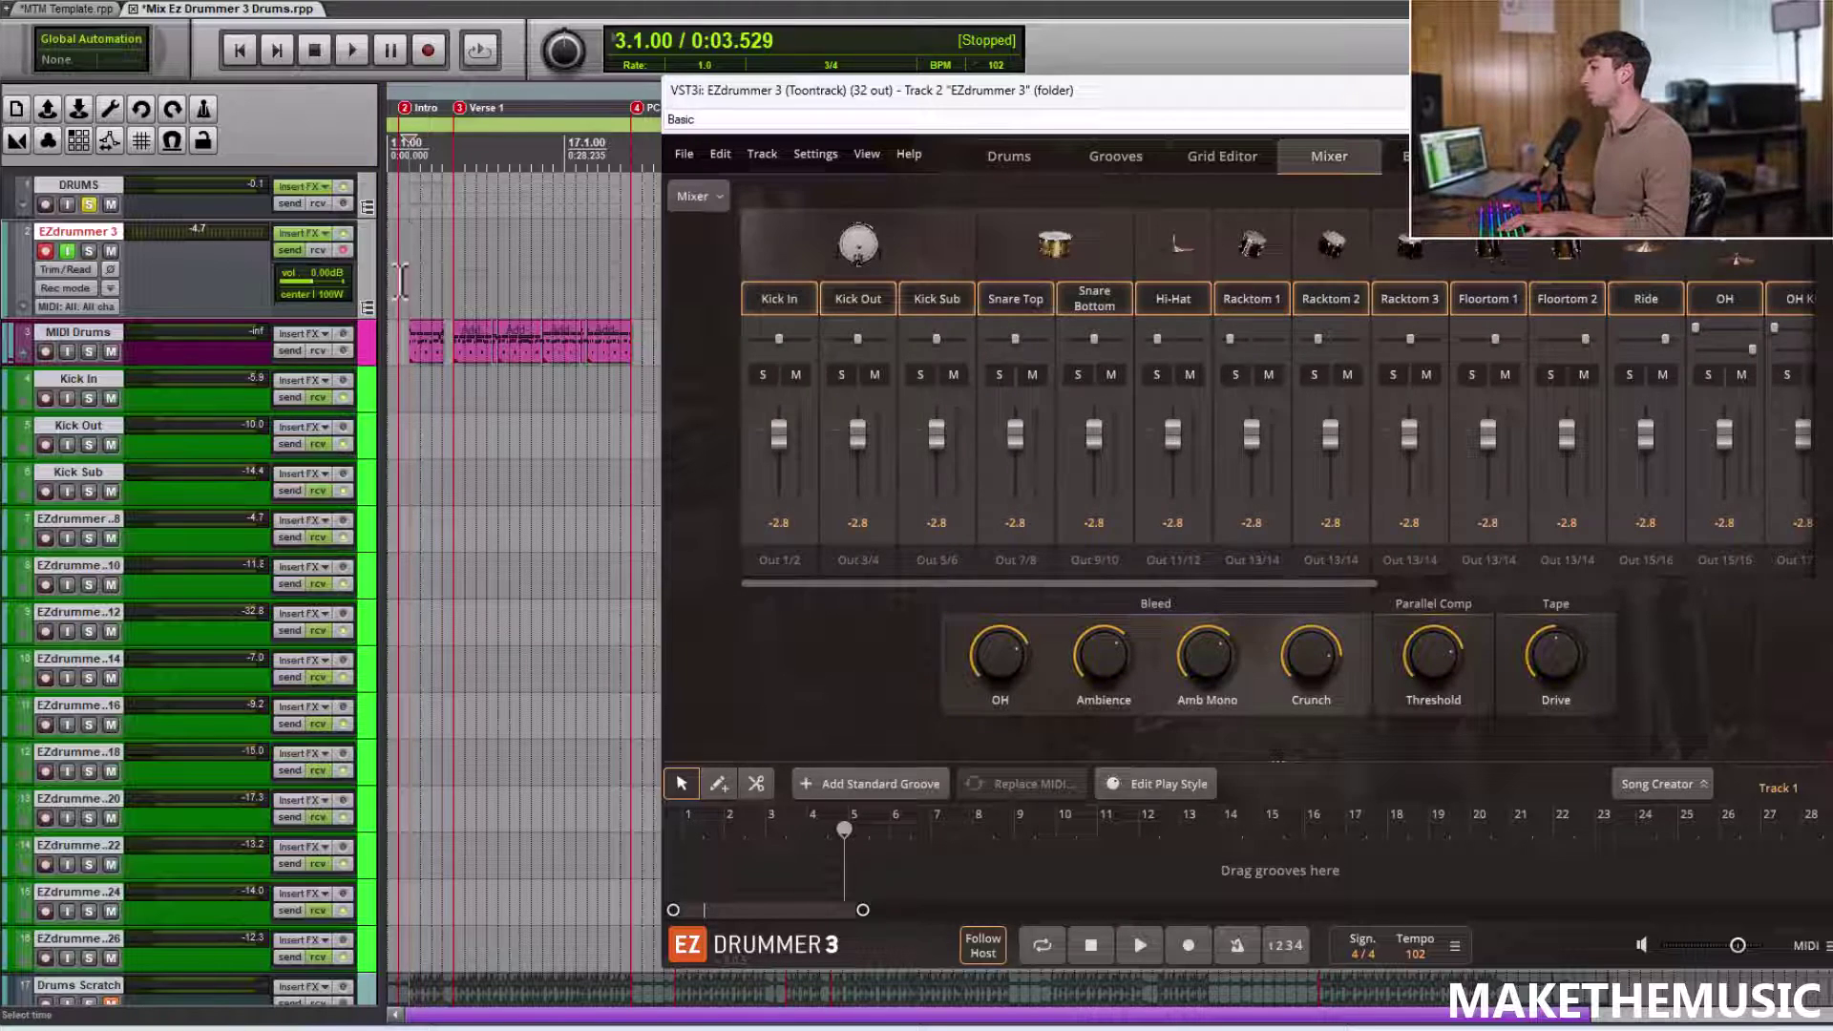
Play the drums to check the balance, then set the play position to bar 4
{"action": "key", "text": "space"}
{"action": "scroll", "coordinate": [429, 277], "scroll_direction": "up", "scroll_amount": 4}
{"action": "scroll", "coordinate": [428, 278], "scroll_direction": "down", "scroll_amount": 3}
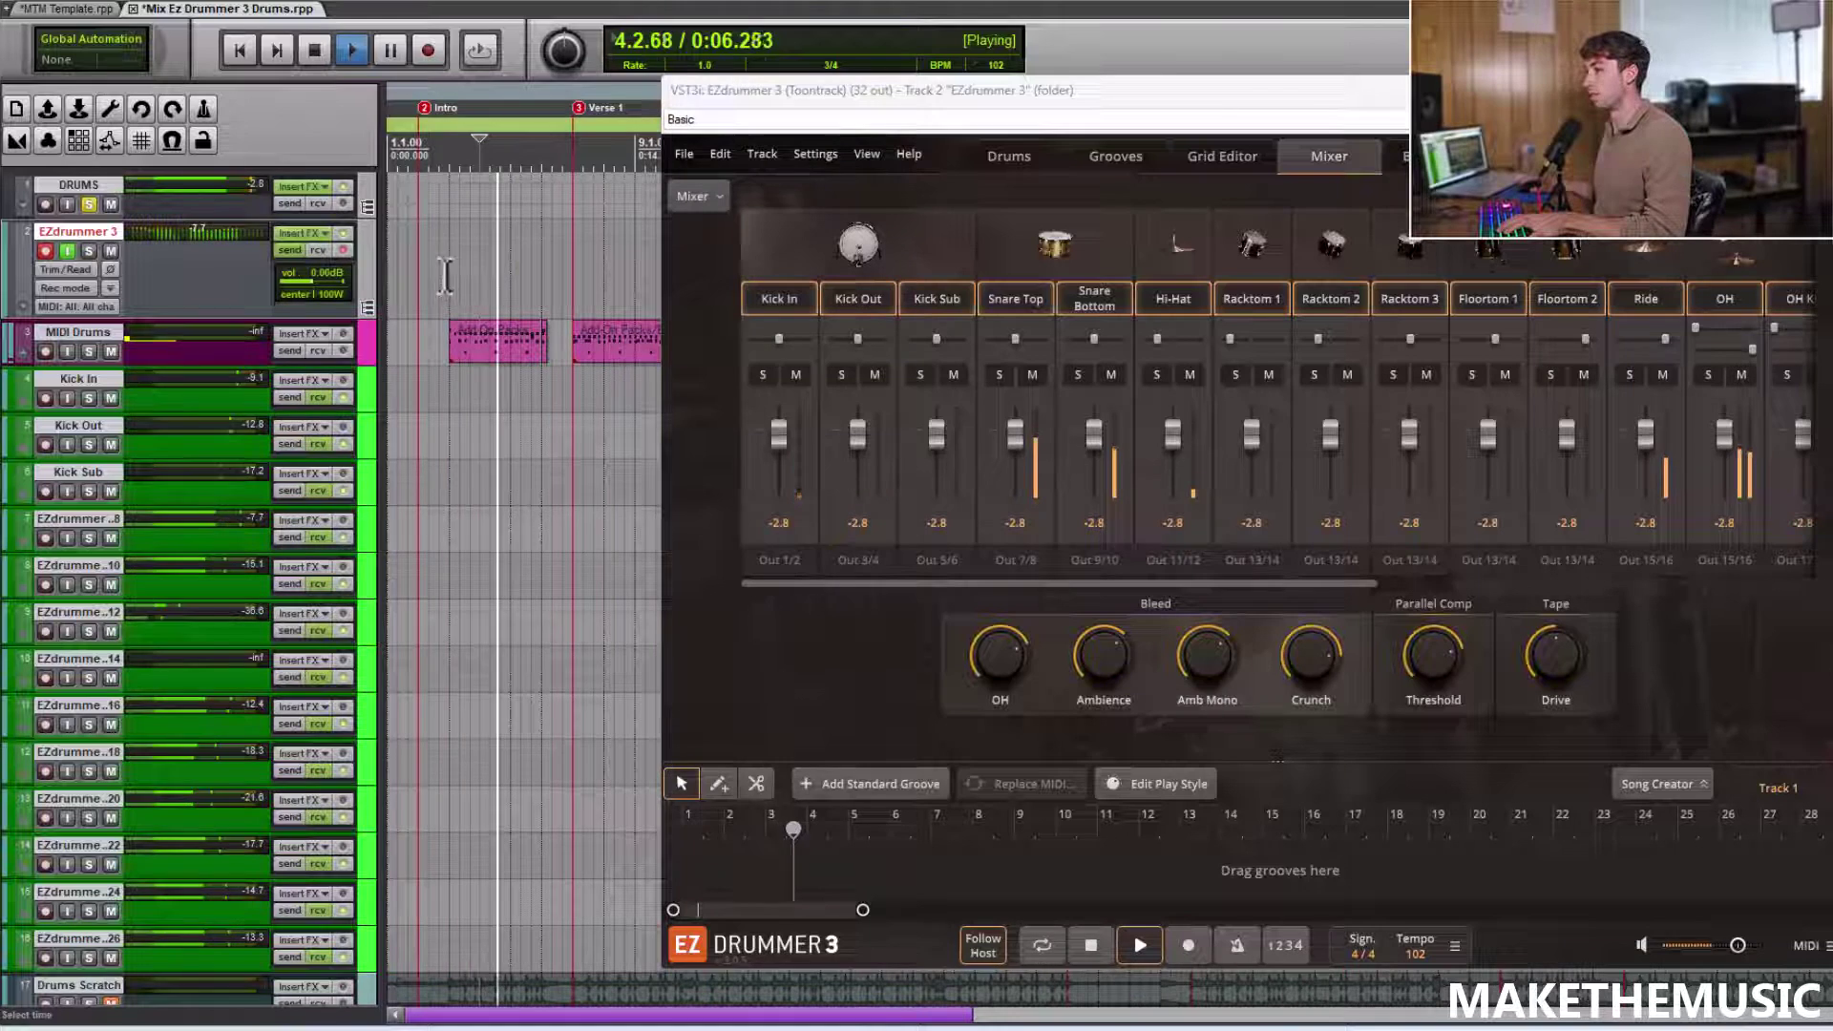
{"action": "key", "text": "space"}
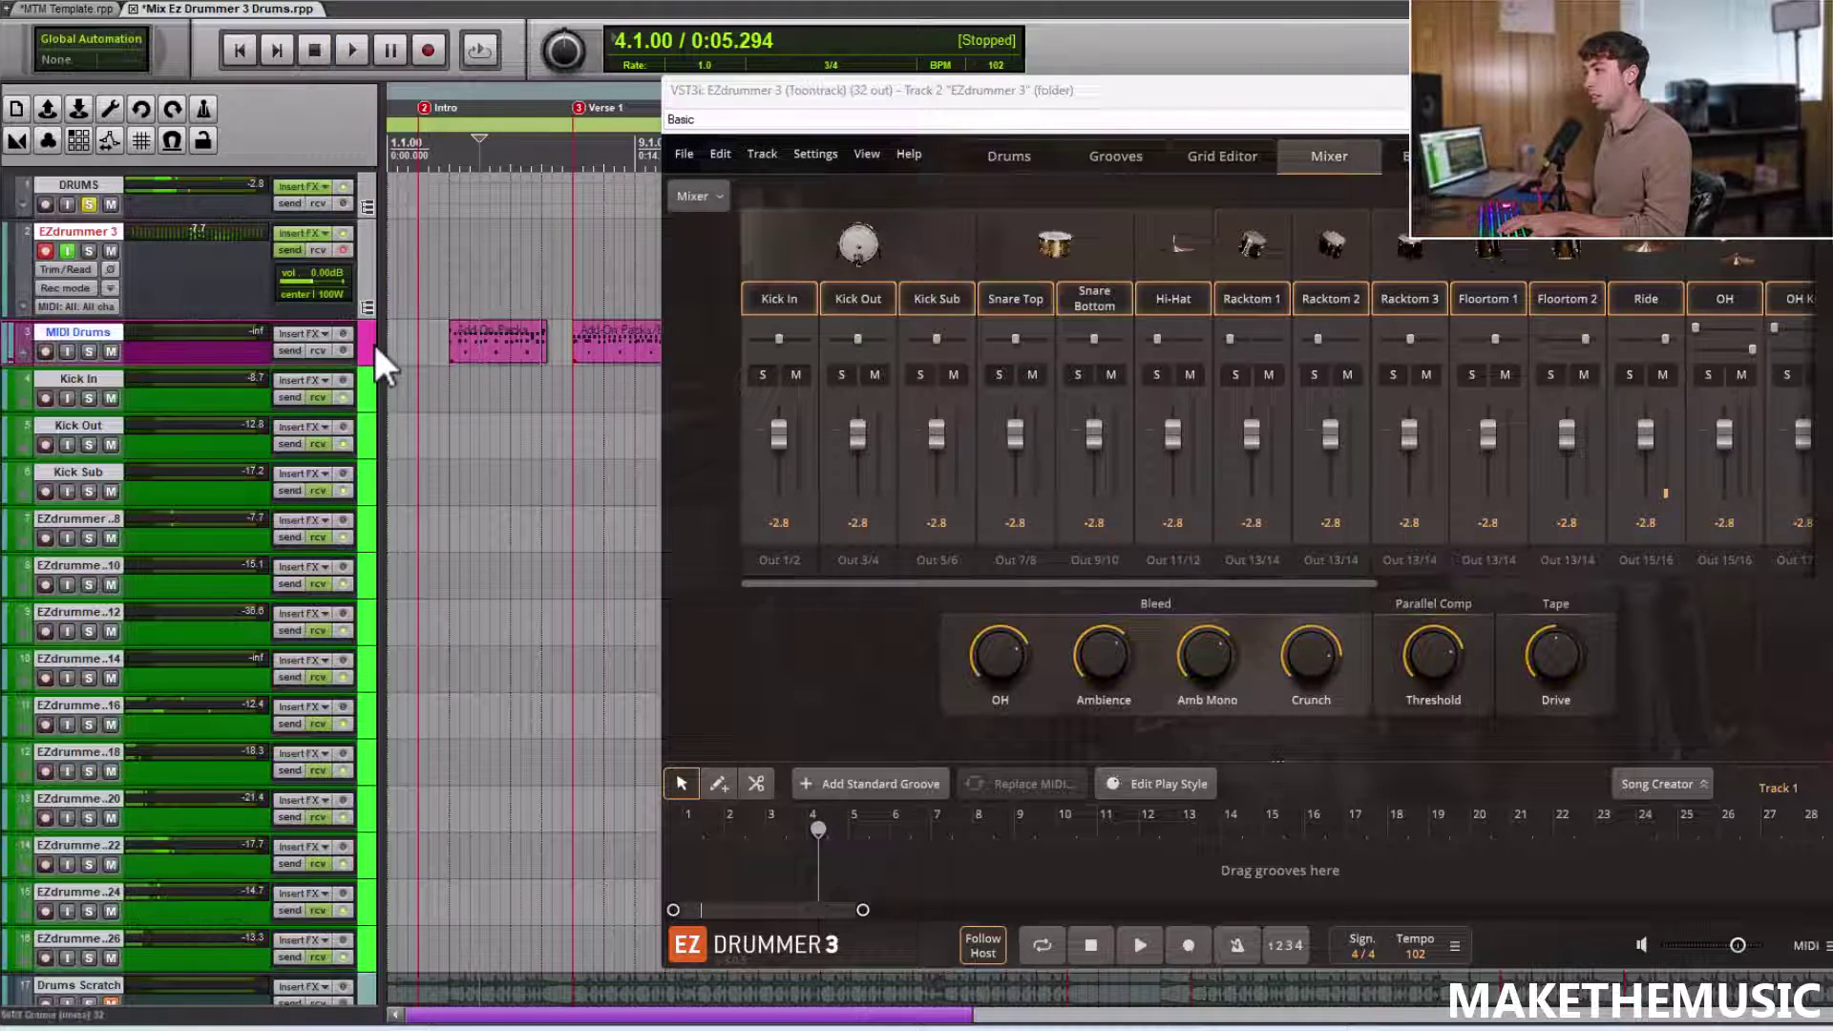
{"action": "left_click", "coordinate": [438, 283]}
{"action": "scroll", "coordinate": [446, 282], "scroll_direction": "down", "scroll_amount": 3}
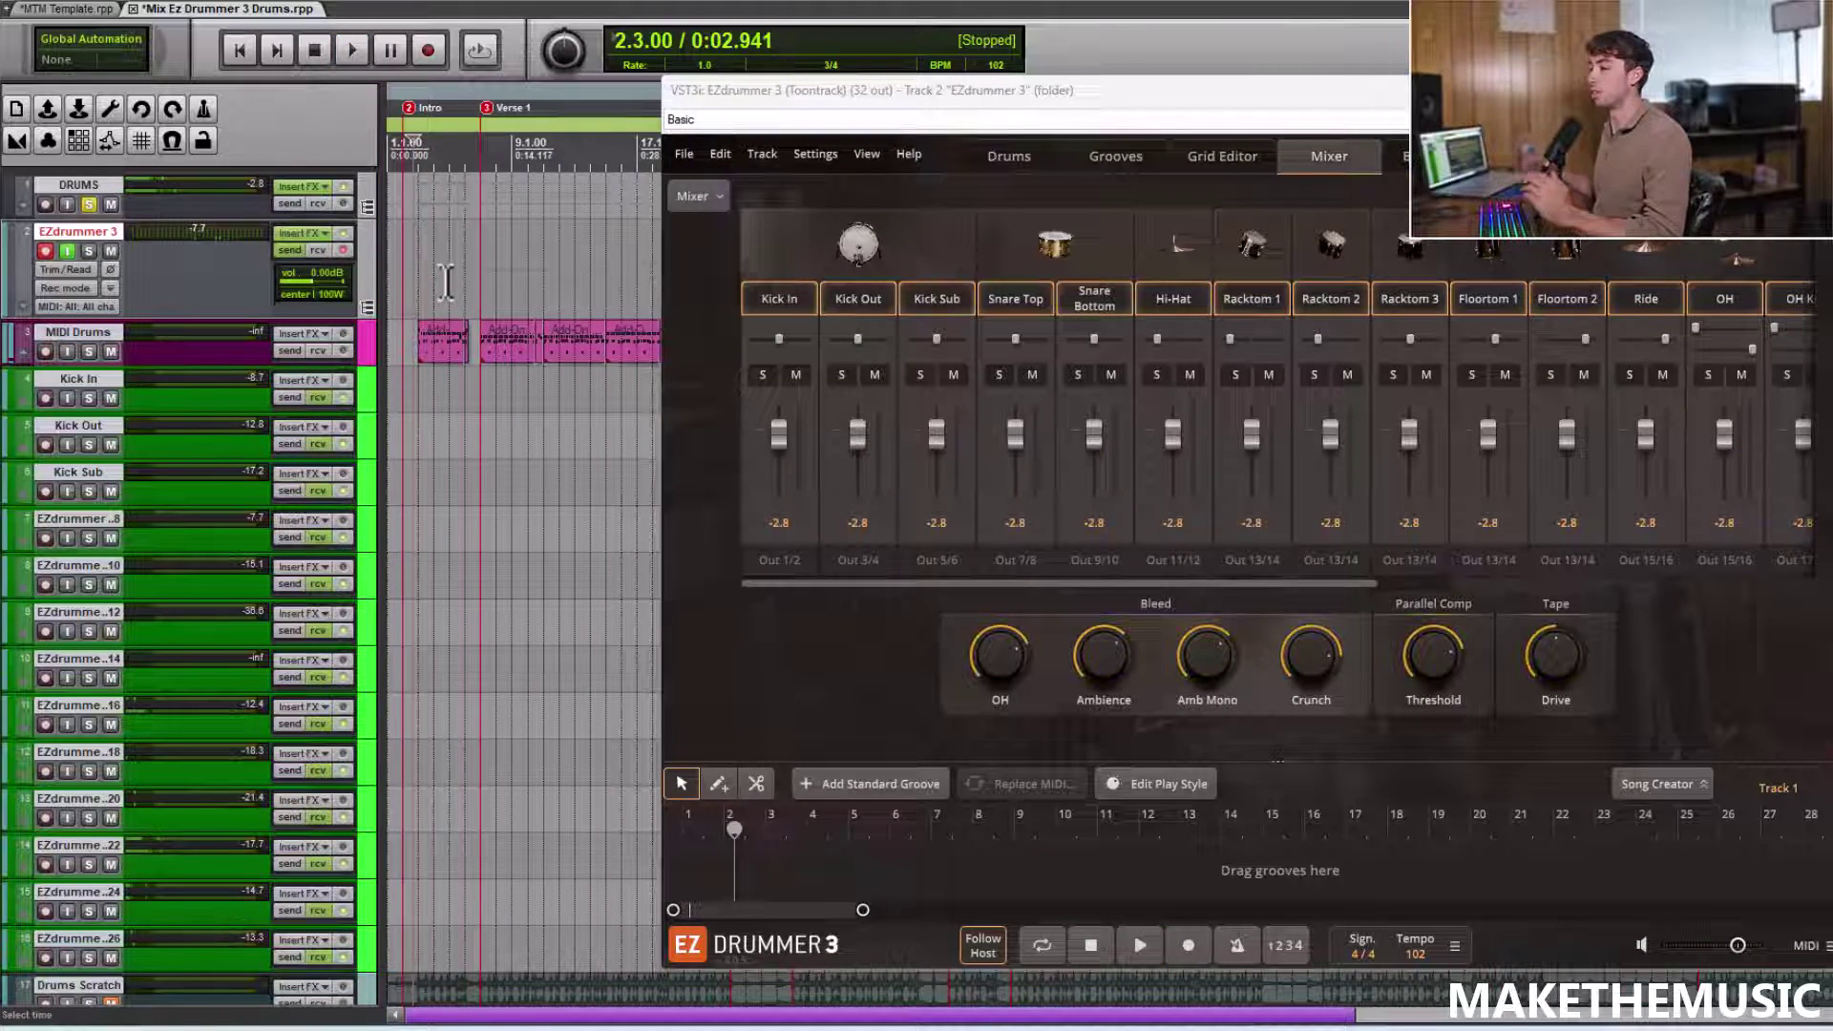
{"action": "scroll", "coordinate": [446, 282], "scroll_direction": "up", "scroll_amount": 3}
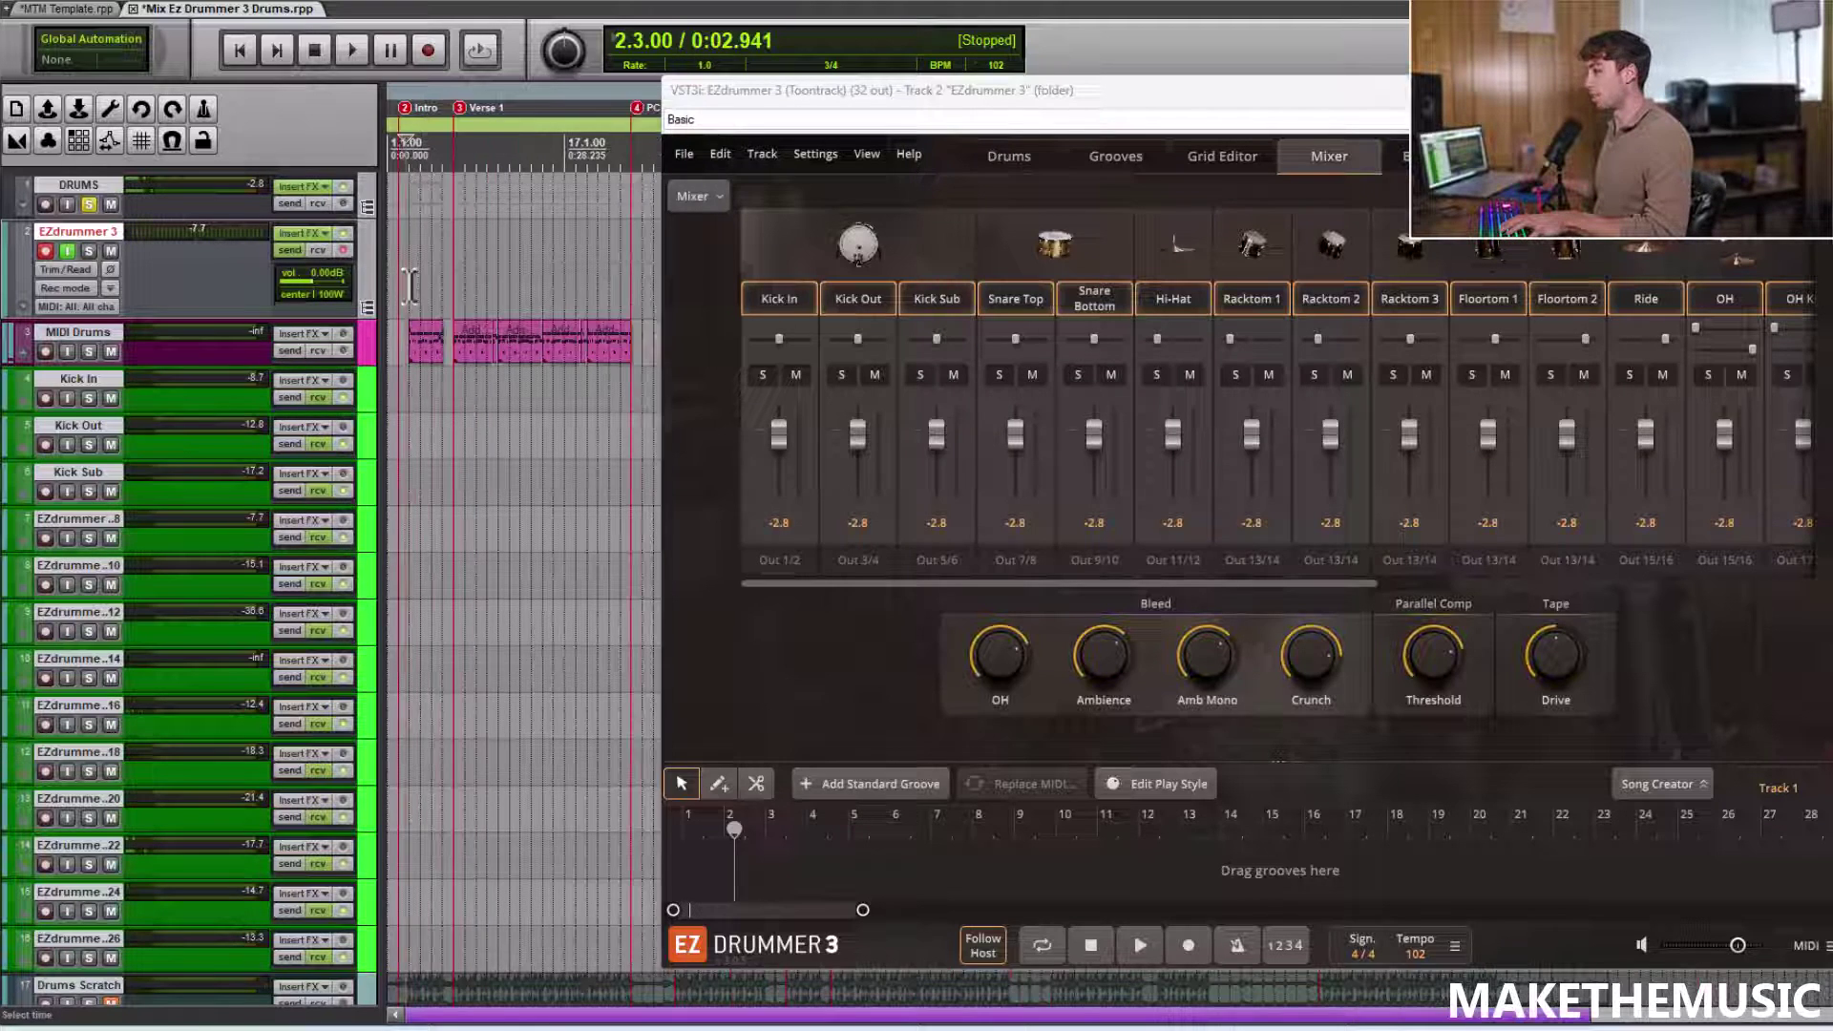
{"action": "left_click", "coordinate": [447, 276]}
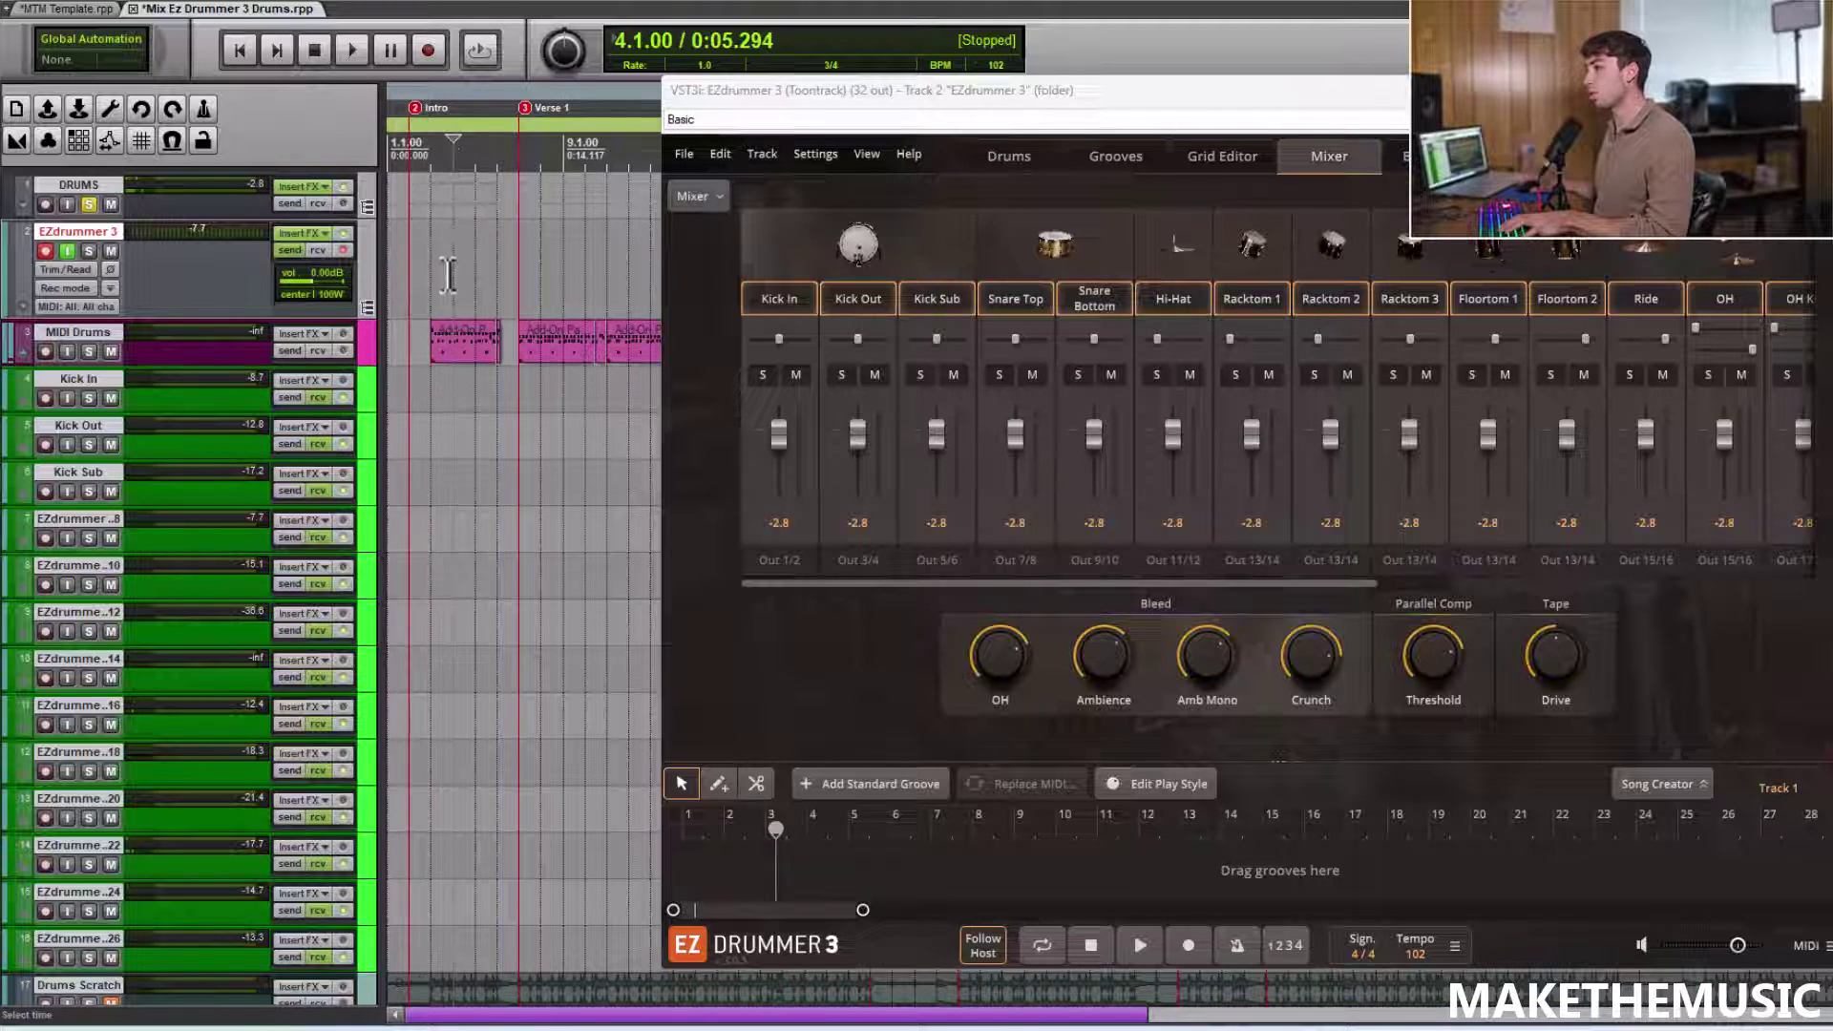
Start from bar 8 and insert ReaEQ (Cockos) on the Kick In track
{"action": "left_click", "coordinate": [540, 275]}
{"action": "left_click", "coordinate": [318, 380]}
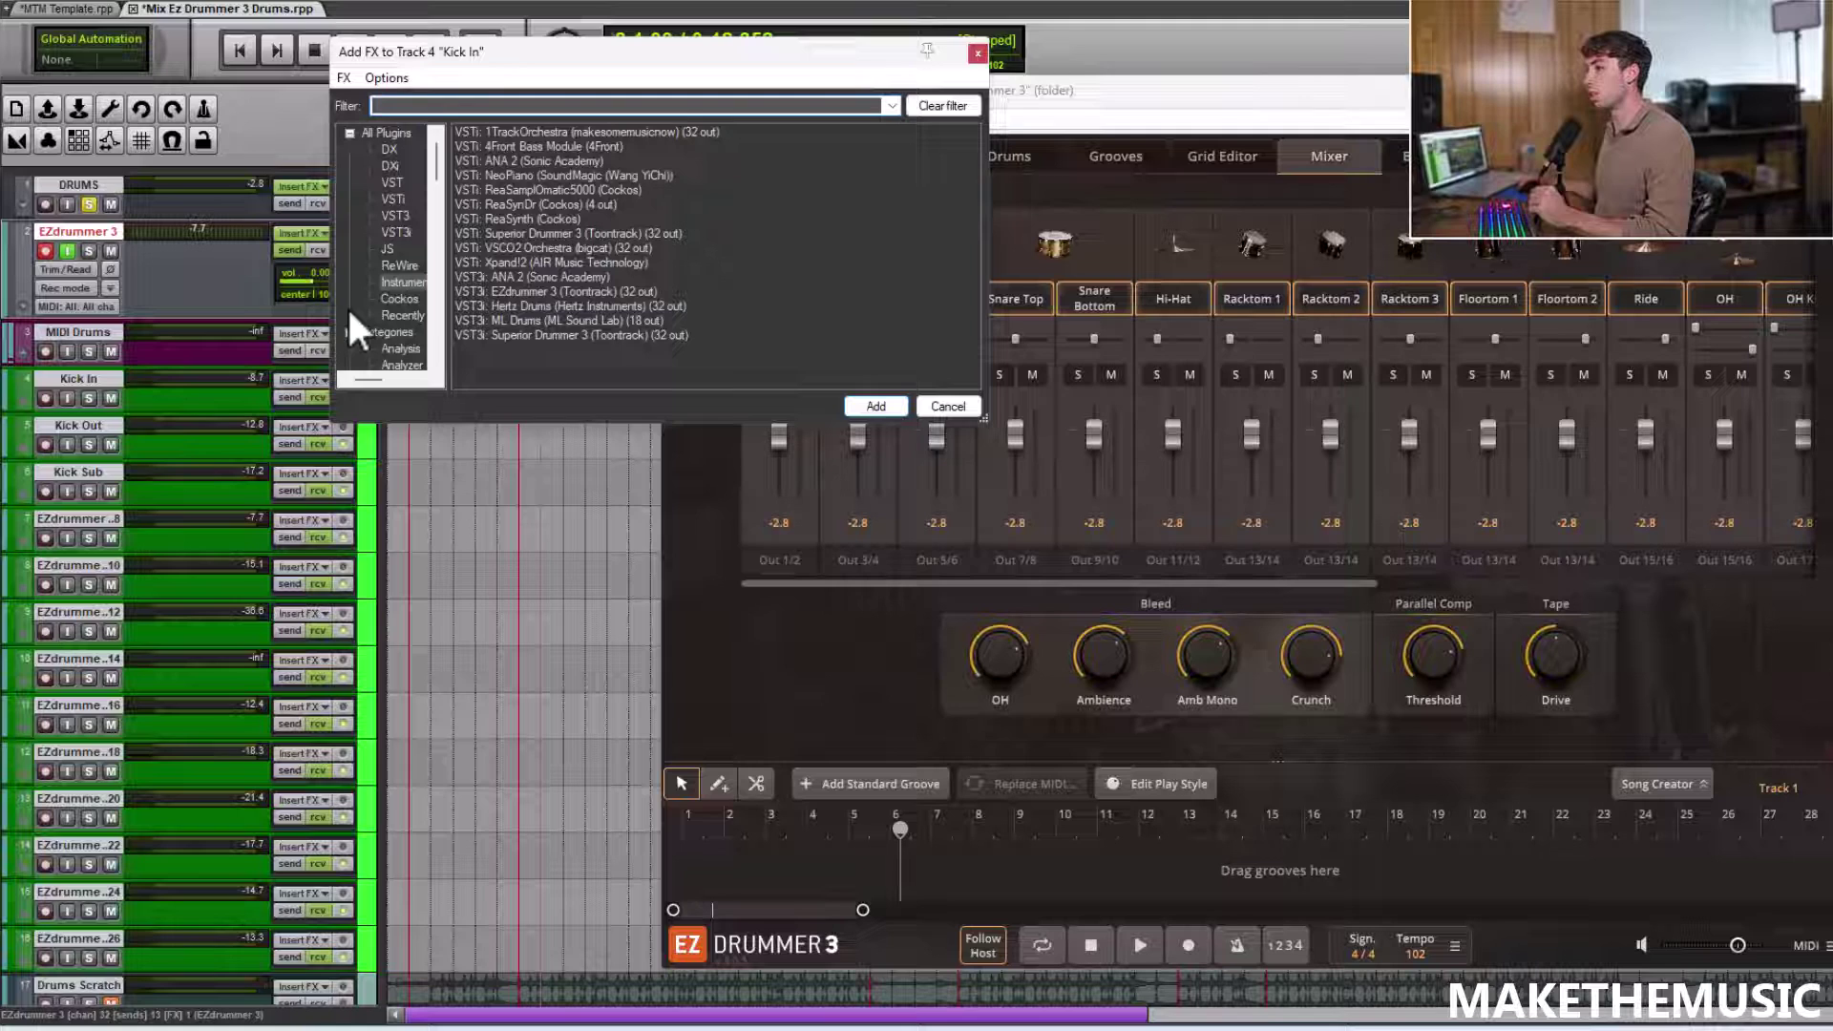
{"action": "type", "text": "re"}
{"action": "left_click", "coordinate": [388, 132]}
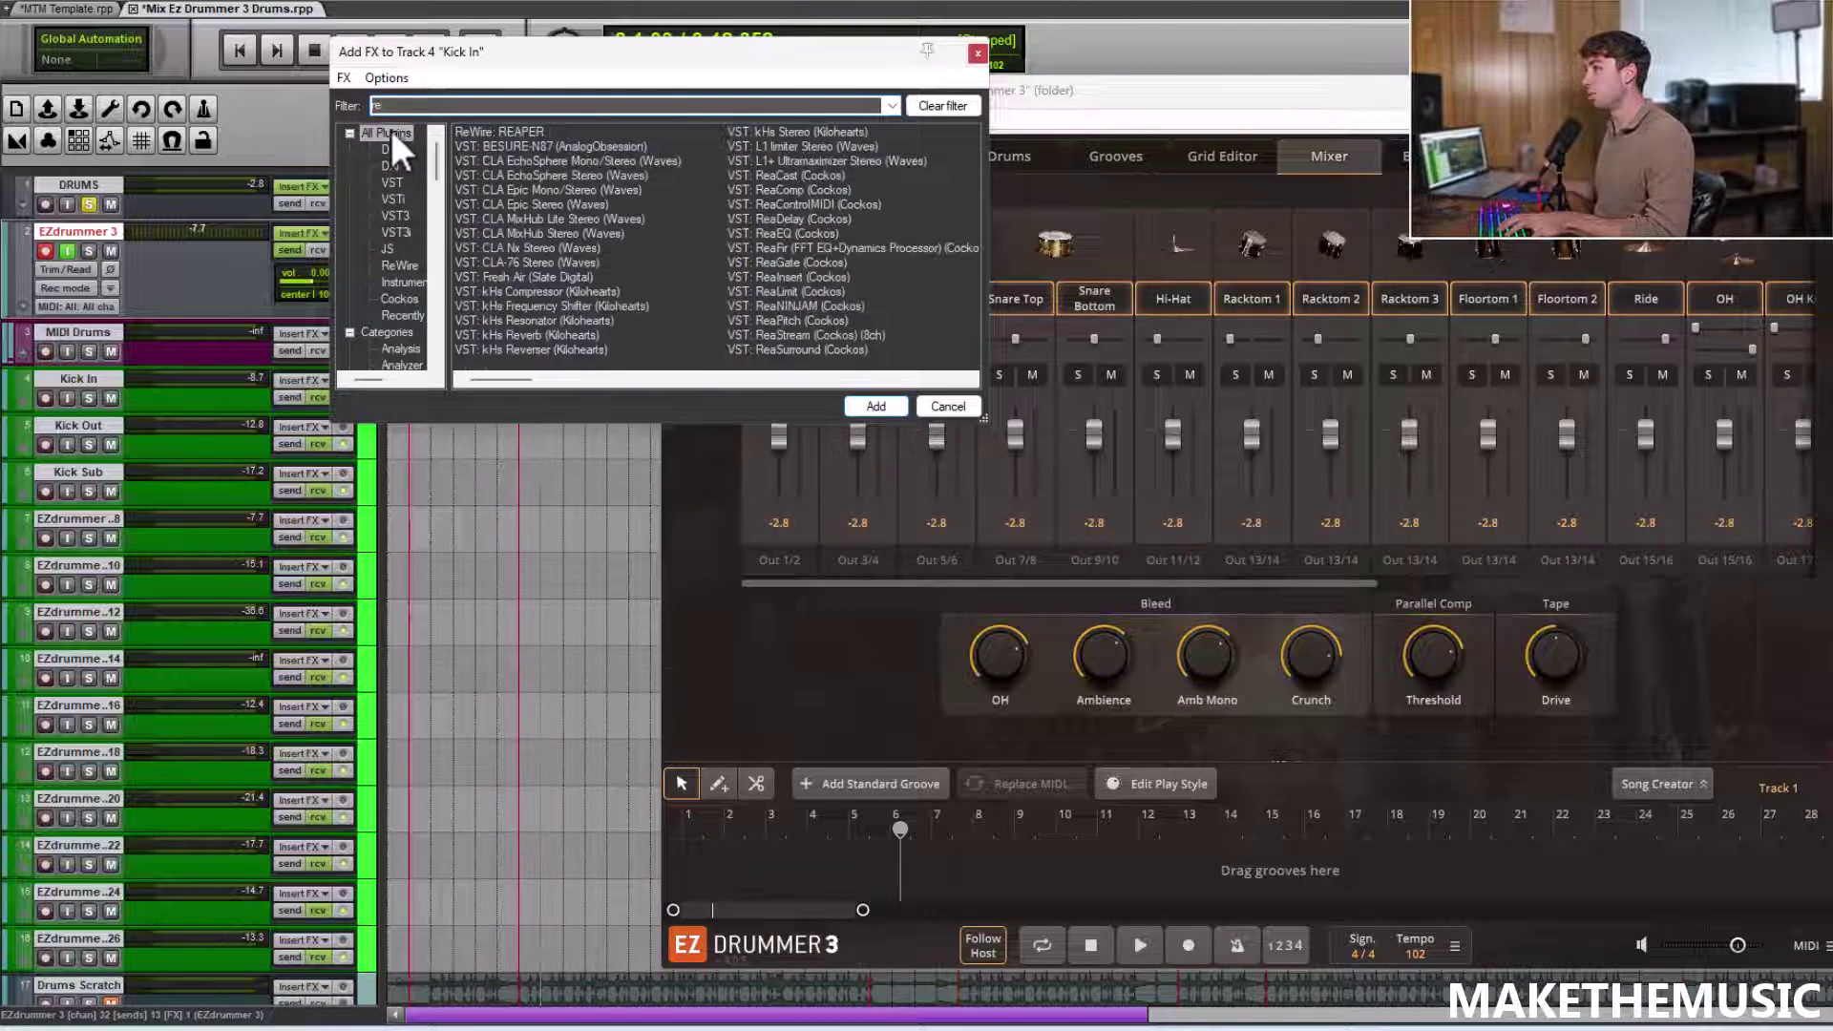
{"action": "left_click", "coordinate": [792, 232]}
{"action": "double_click", "coordinate": [793, 232]}
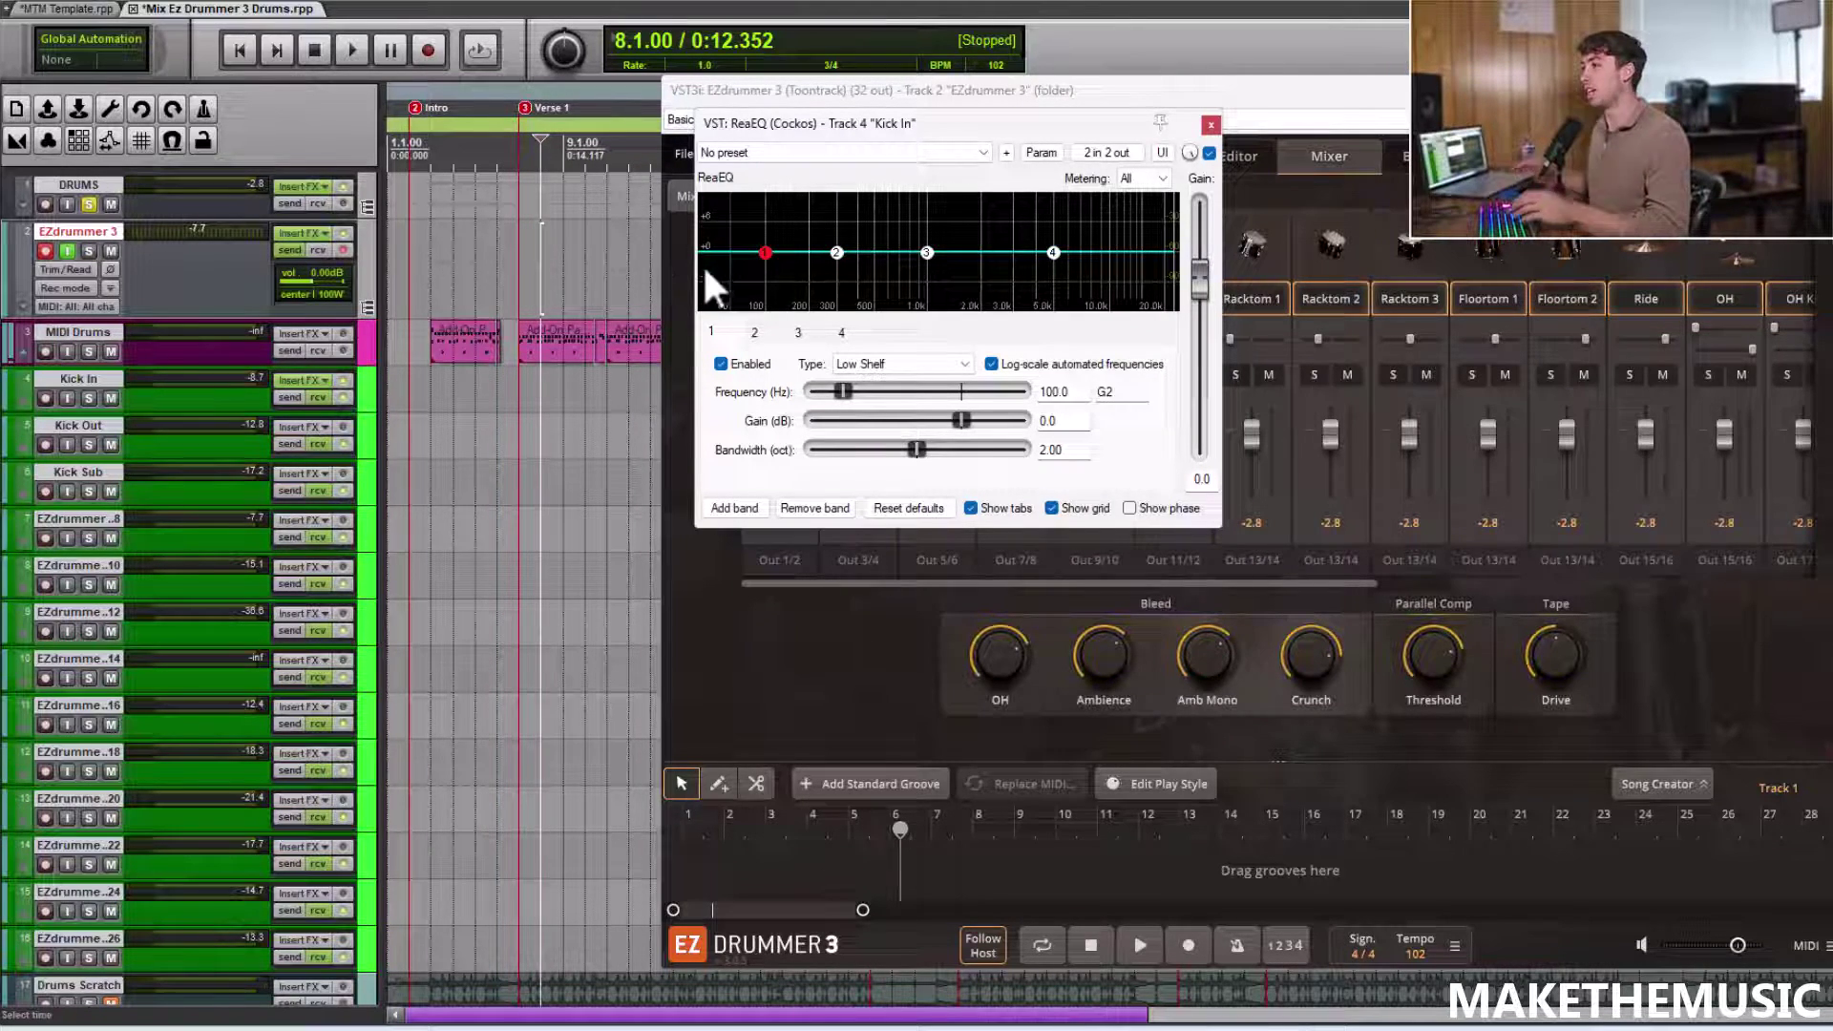
Solo Kick In and, while playing, add a 4.5 dB boost near 4.7 kHz and a cut around 214 Hz
{"action": "left_click", "coordinate": [89, 398]}
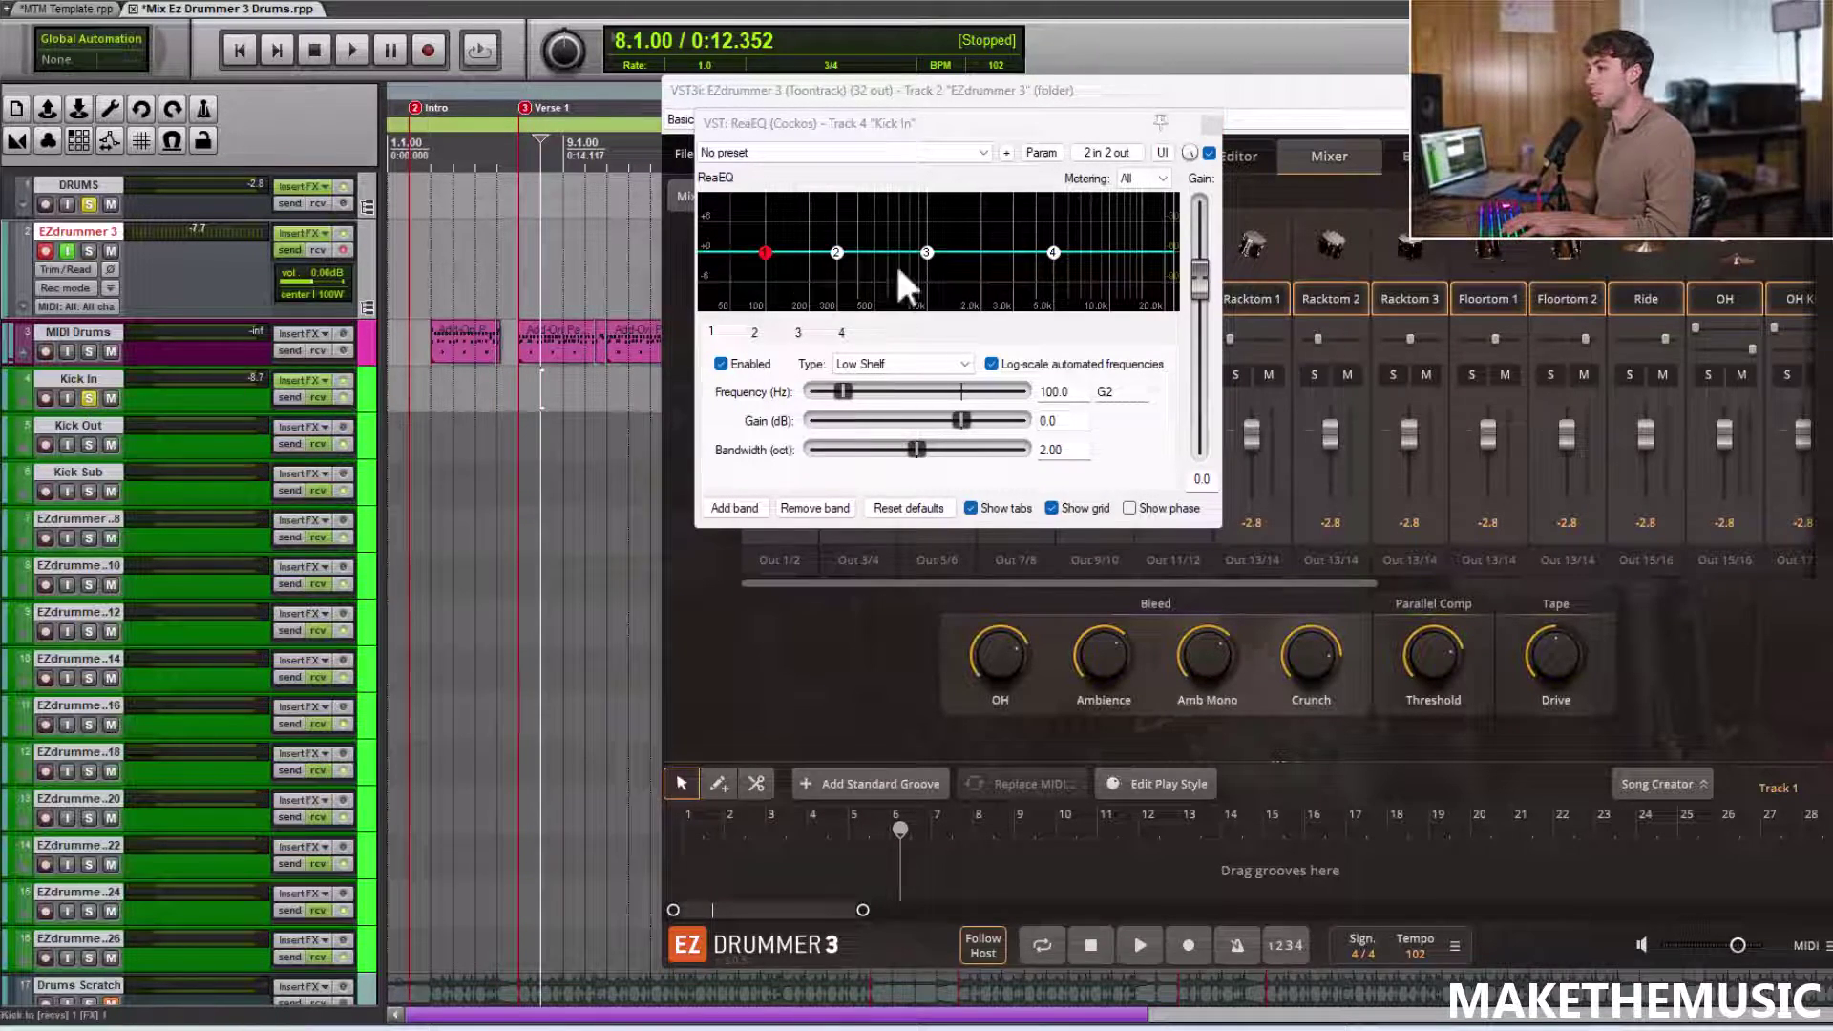
{"action": "key", "text": "space"}
{"action": "double_click", "coordinate": [898, 233]}
{"action": "left_click_drag", "start_coordinate": [897, 233], "coordinate": [1050, 232]}
{"action": "double_click", "coordinate": [865, 254]}
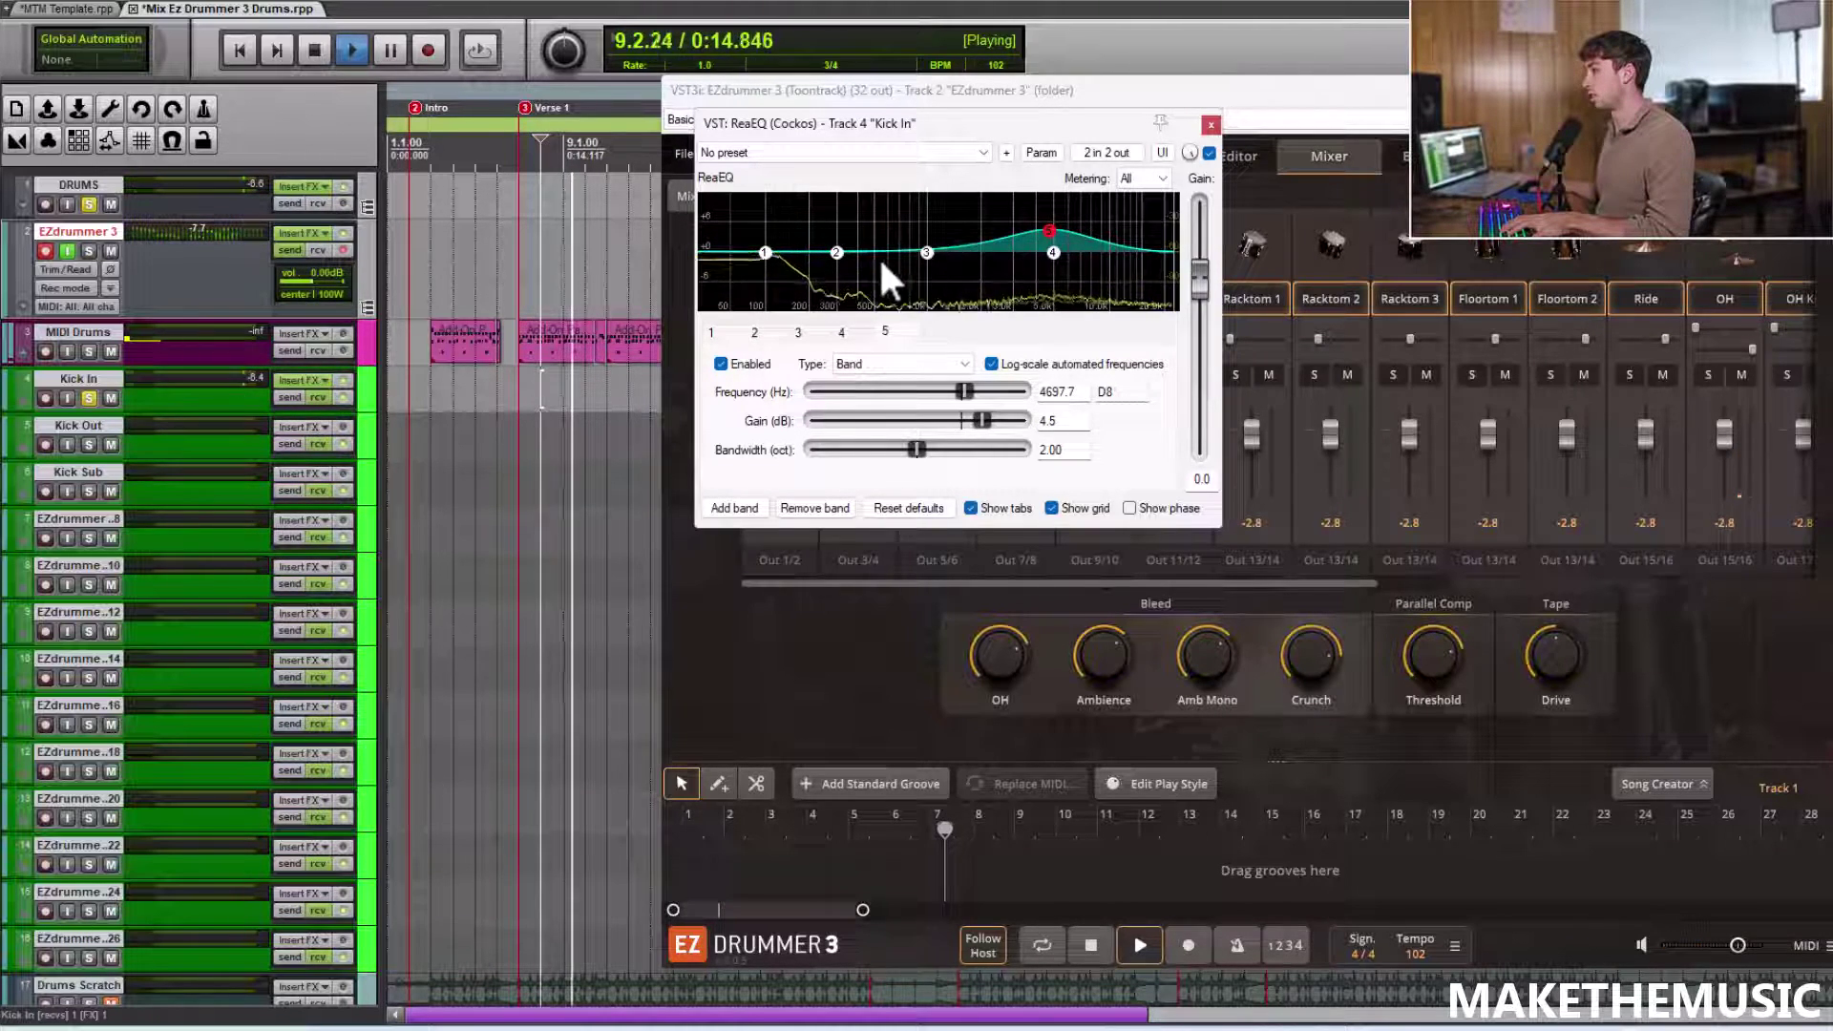
{"action": "left_click_drag", "start_coordinate": [865, 255], "coordinate": [763, 245]}
{"action": "key", "text": "space"}
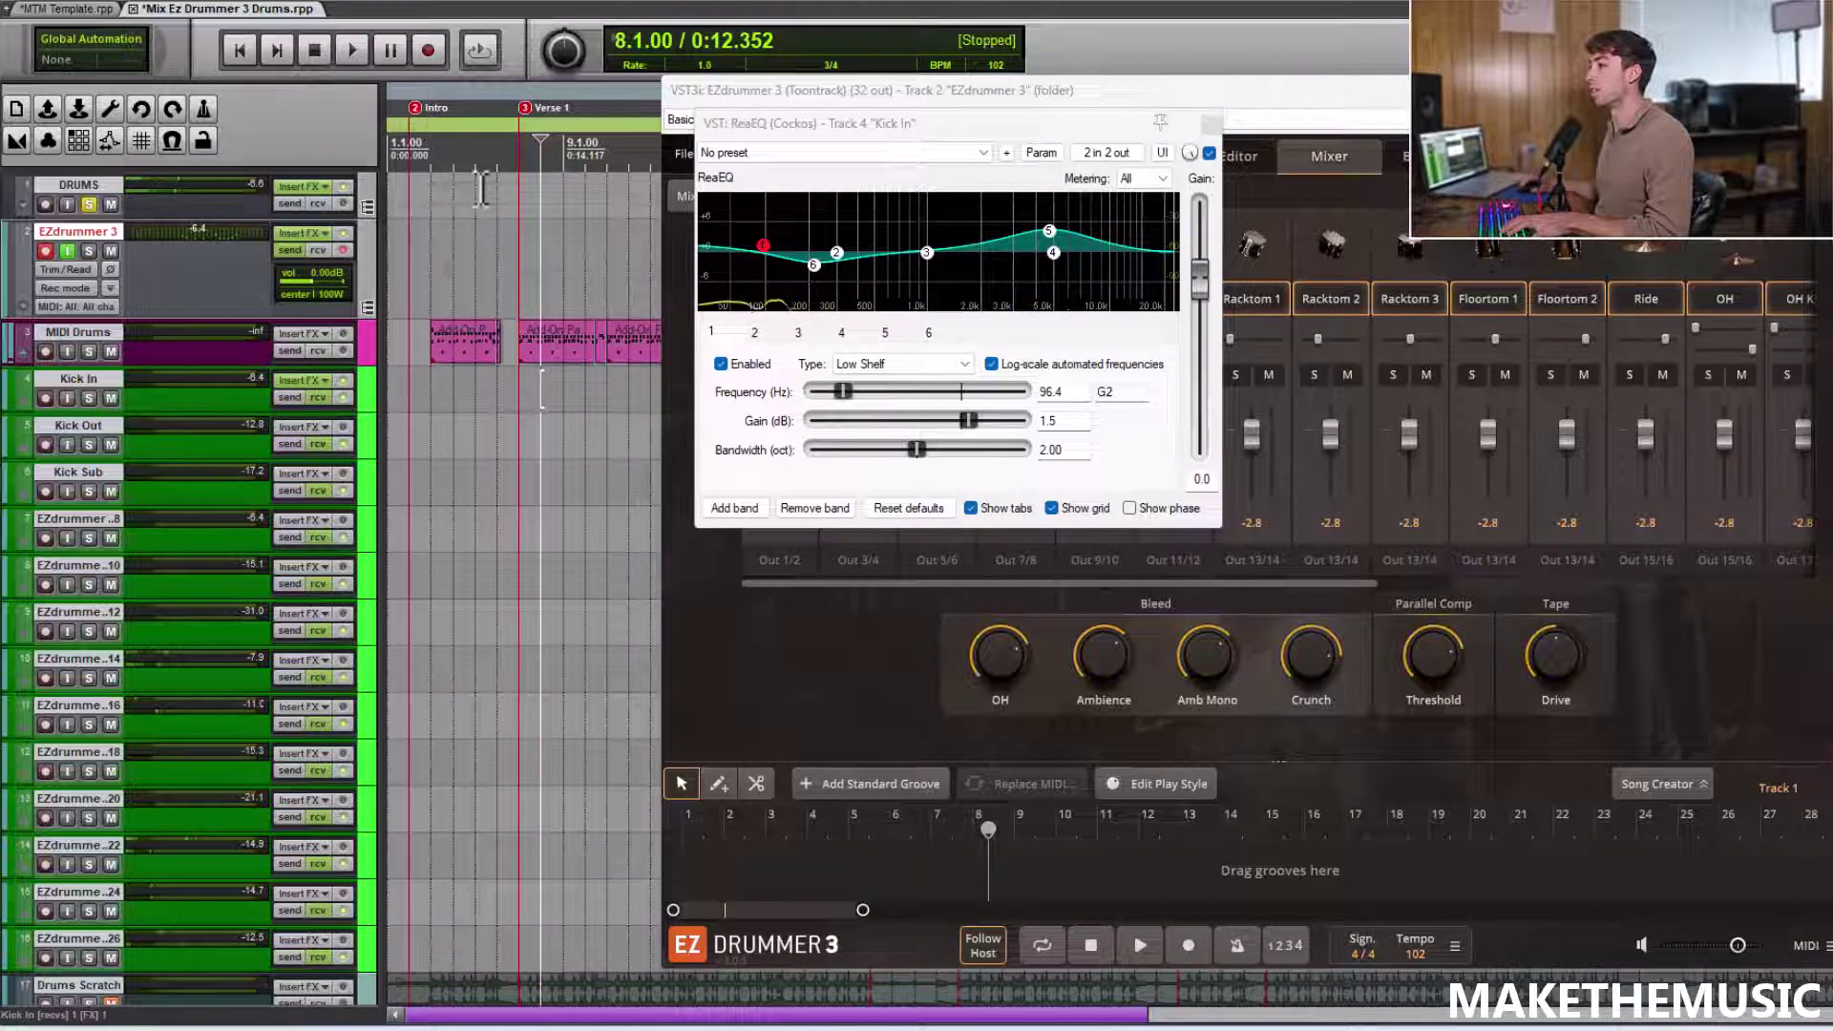
{"action": "key", "text": "space"}
{"action": "scroll", "coordinate": [572, 198], "scroll_direction": "up", "scroll_amount": 2}
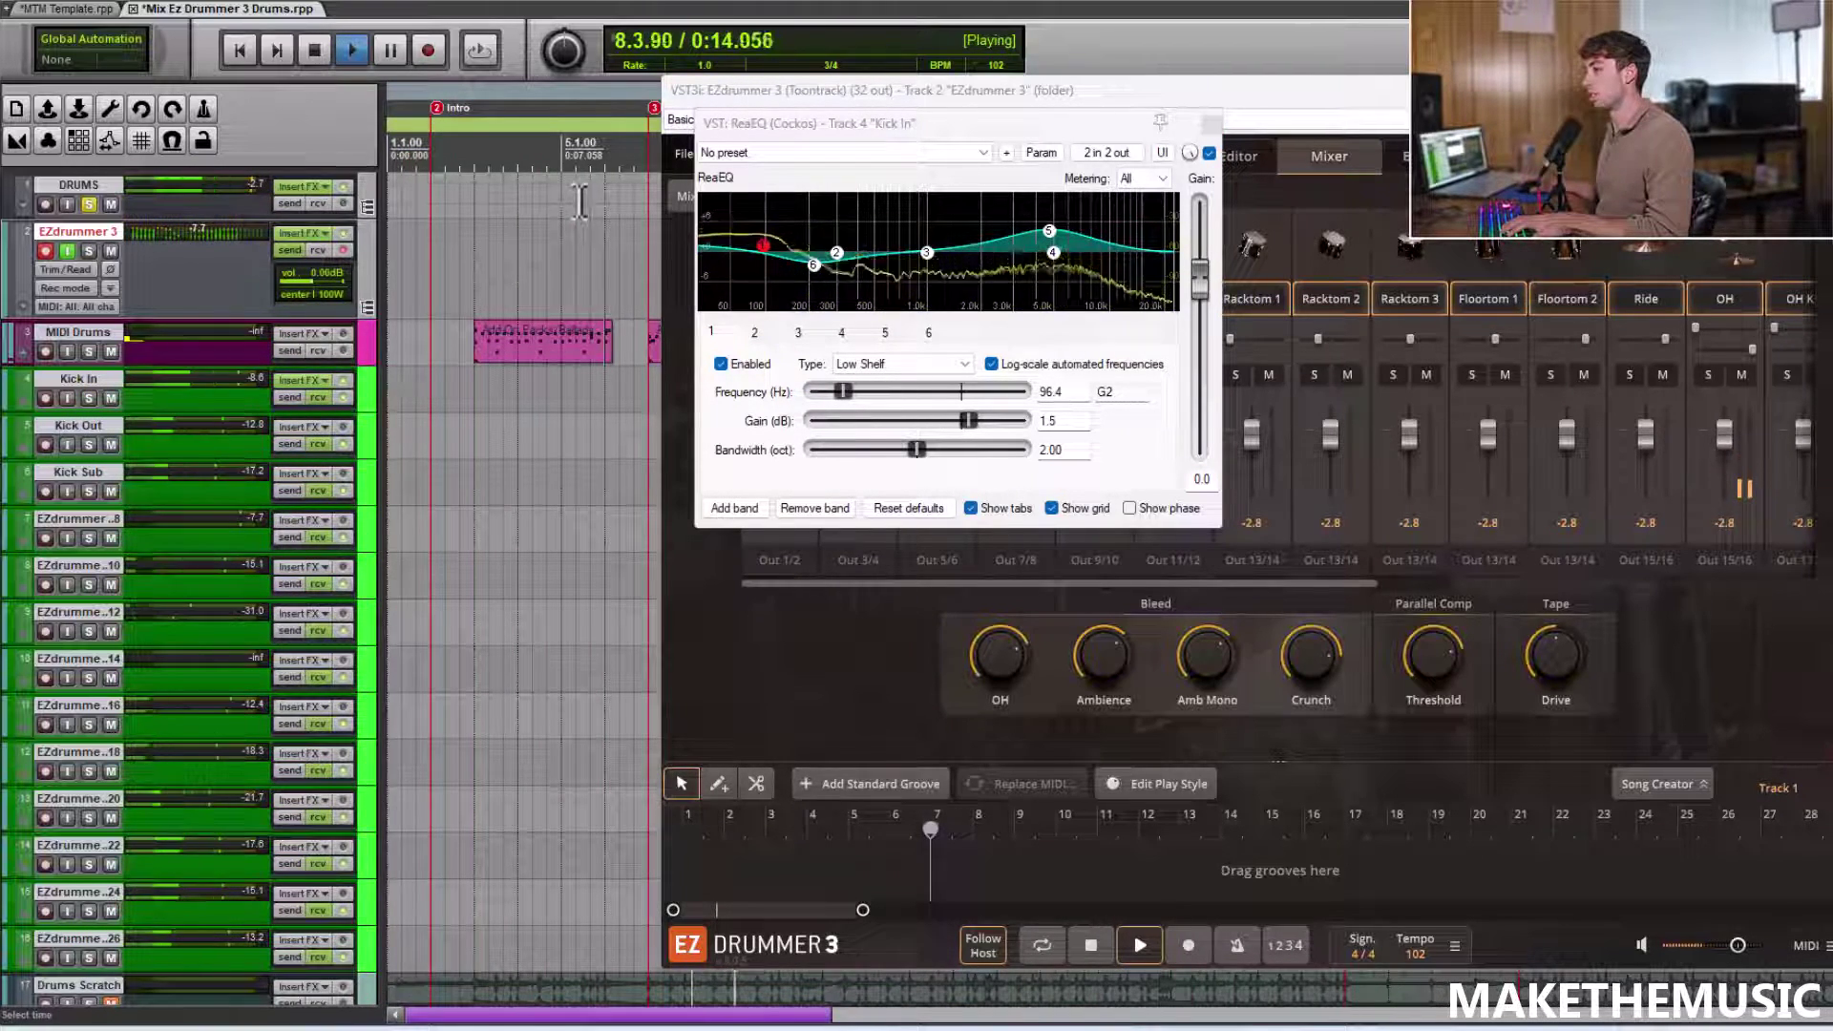
{"action": "scroll", "coordinate": [579, 202], "scroll_direction": "down", "scroll_amount": 2}
Close ReaEQ, stop playback and close the EZdrummer window
{"action": "left_click", "coordinate": [1213, 123]}
{"action": "key", "text": "space"}
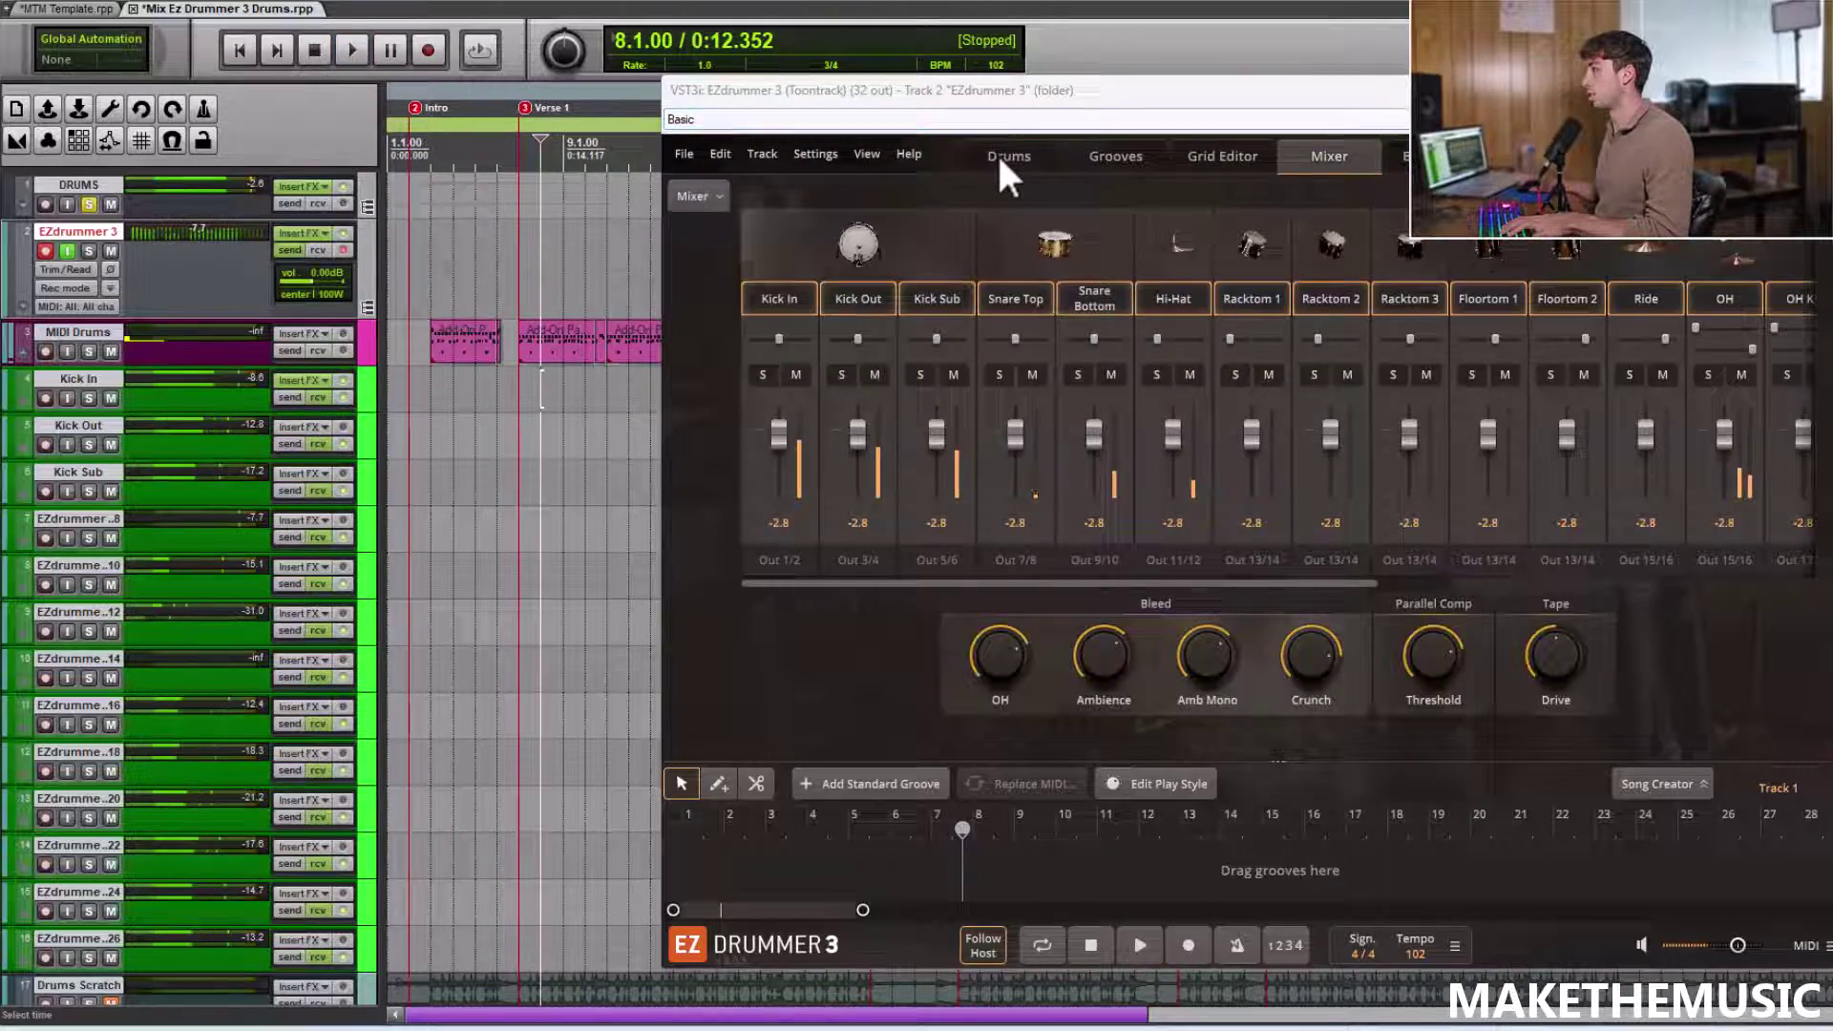
{"action": "left_click", "coordinate": [1000, 160]}
{"action": "key", "text": "Escape"}
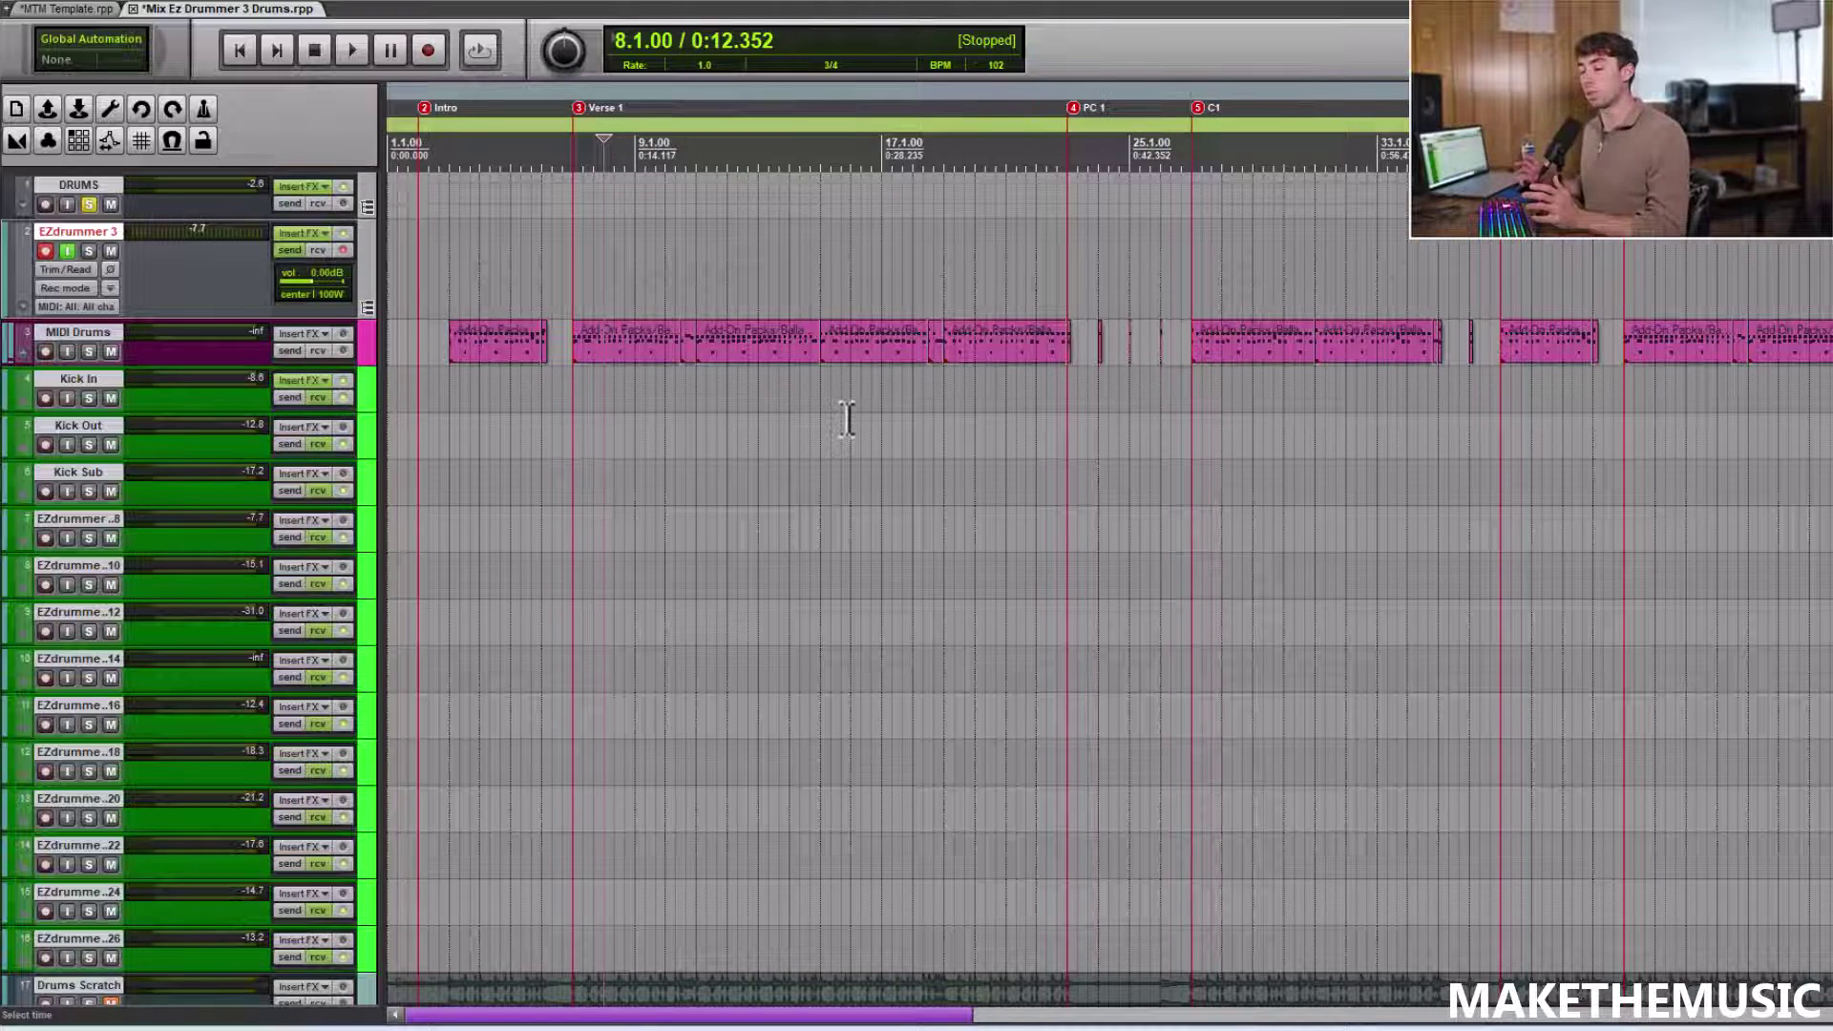
Select the Kick In track and reopen the EZdrummer 3 instrument window
{"action": "left_click", "coordinate": [358, 386]}
{"action": "left_click", "coordinate": [371, 941], "text": "shift"}
{"action": "right_click", "coordinate": [366, 942]}
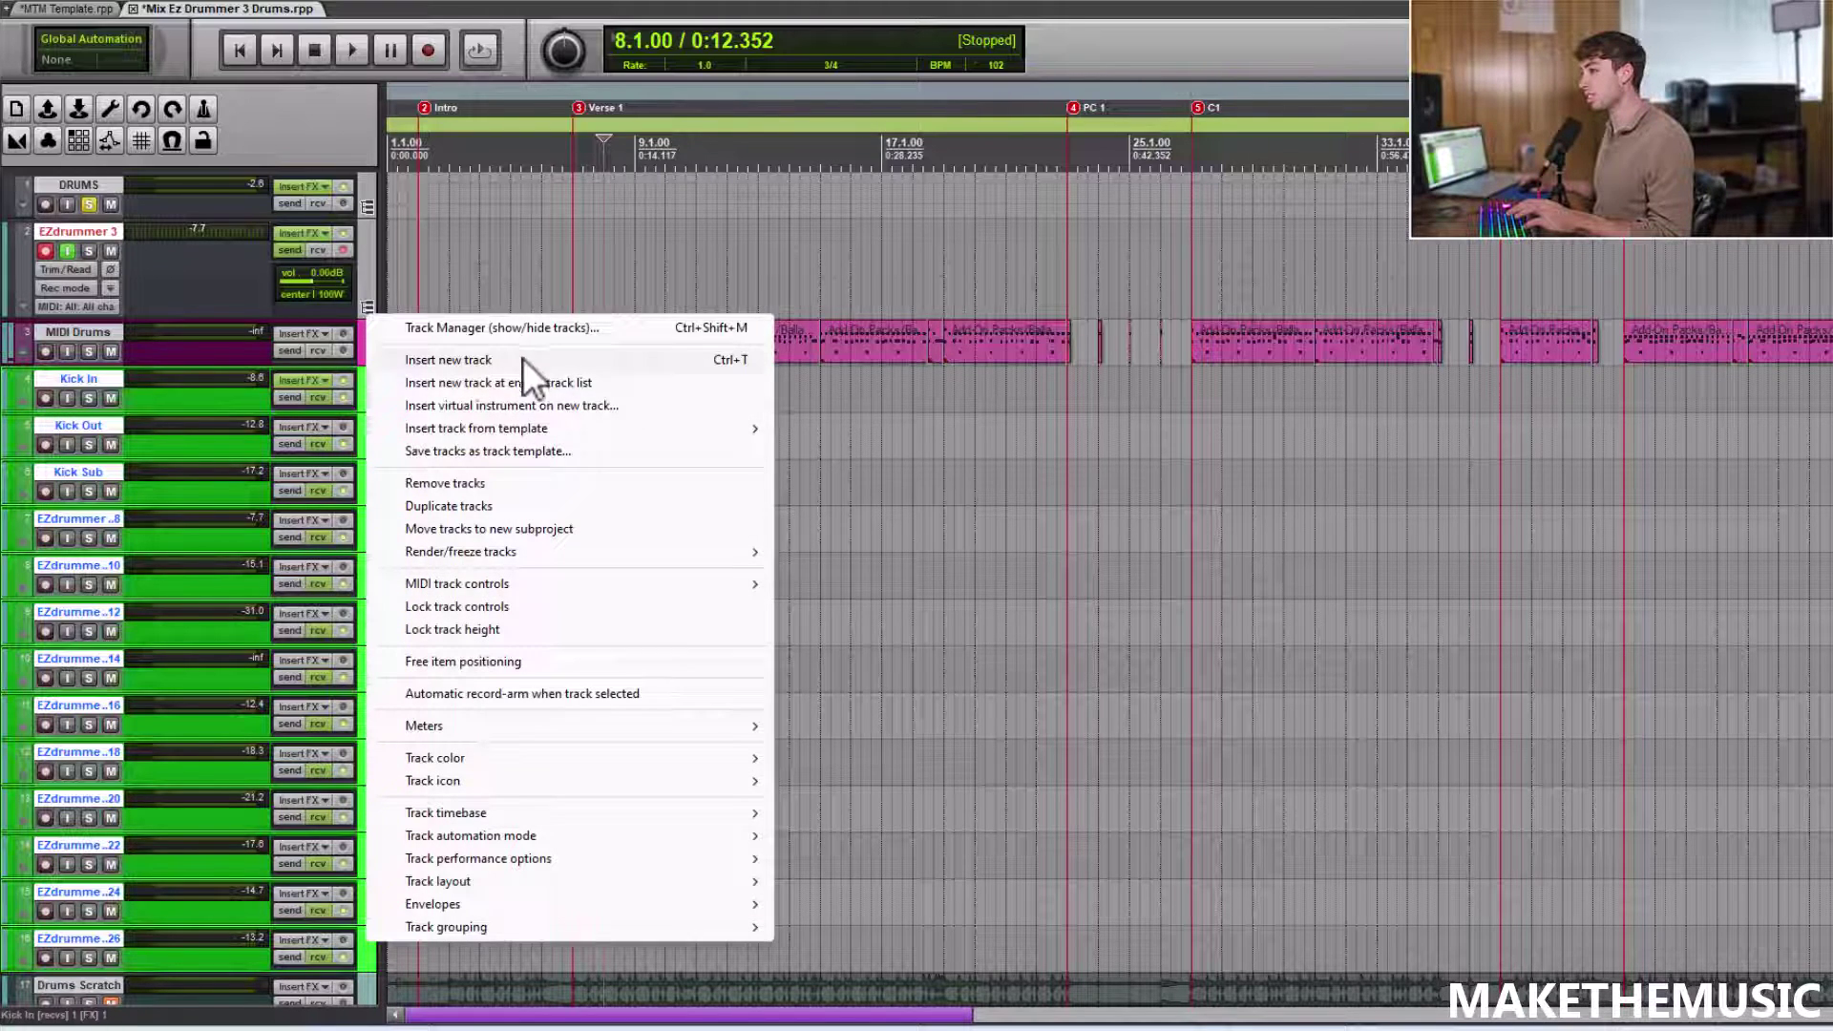
{"action": "left_click", "coordinate": [361, 265]}
{"action": "left_click", "coordinate": [365, 398]}
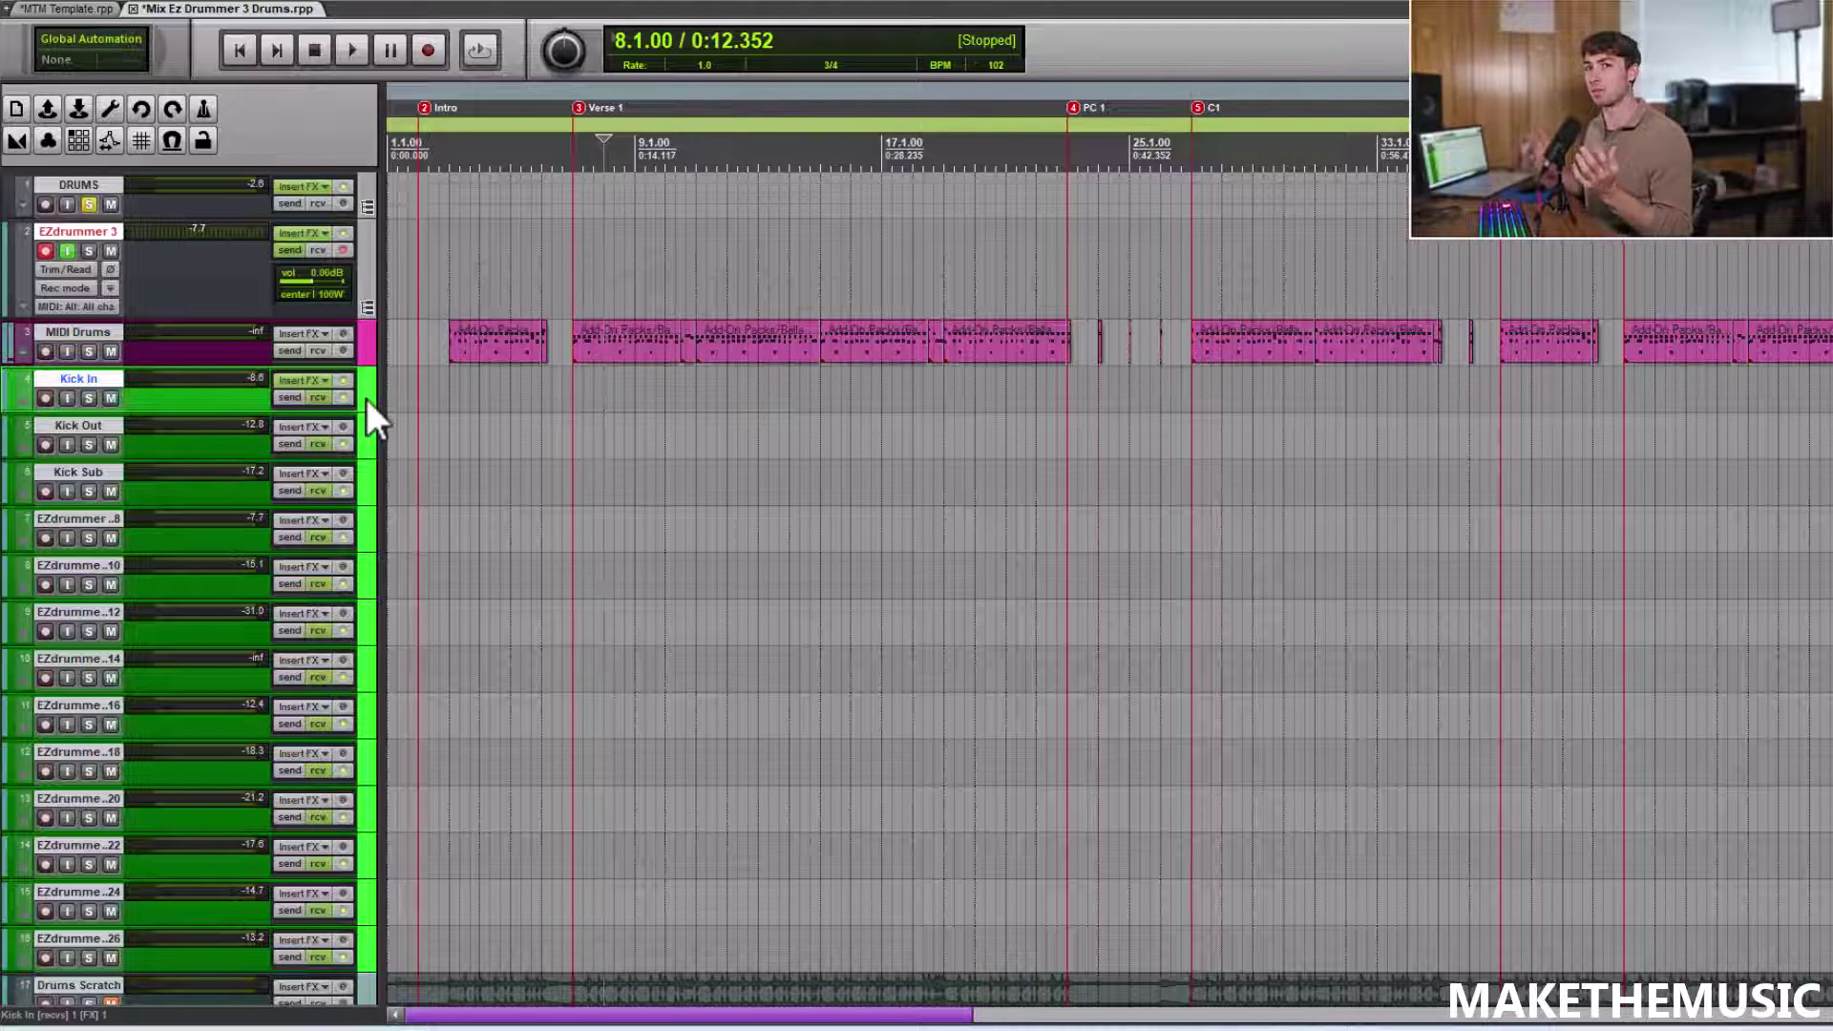
{"action": "left_click", "coordinate": [318, 242]}
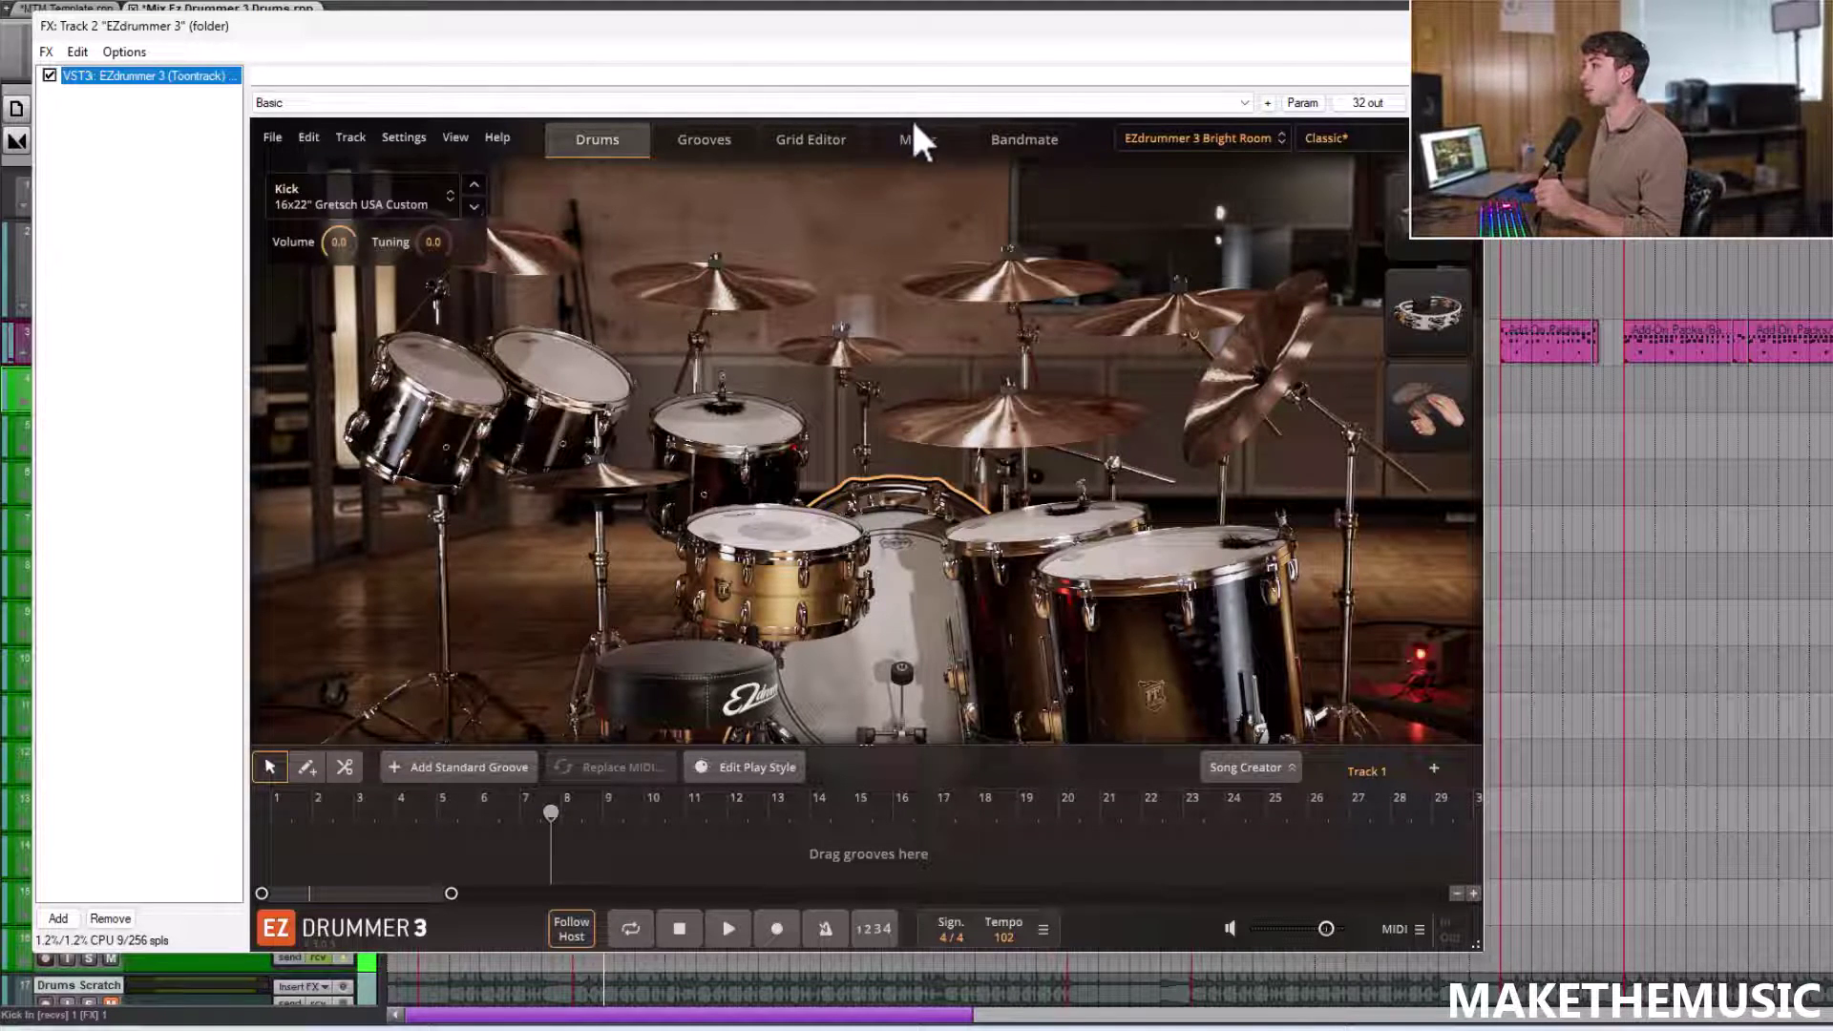
Swap the kick for the 14x24" Masshoff Stainless Steel kick
{"action": "left_click", "coordinate": [893, 588]}
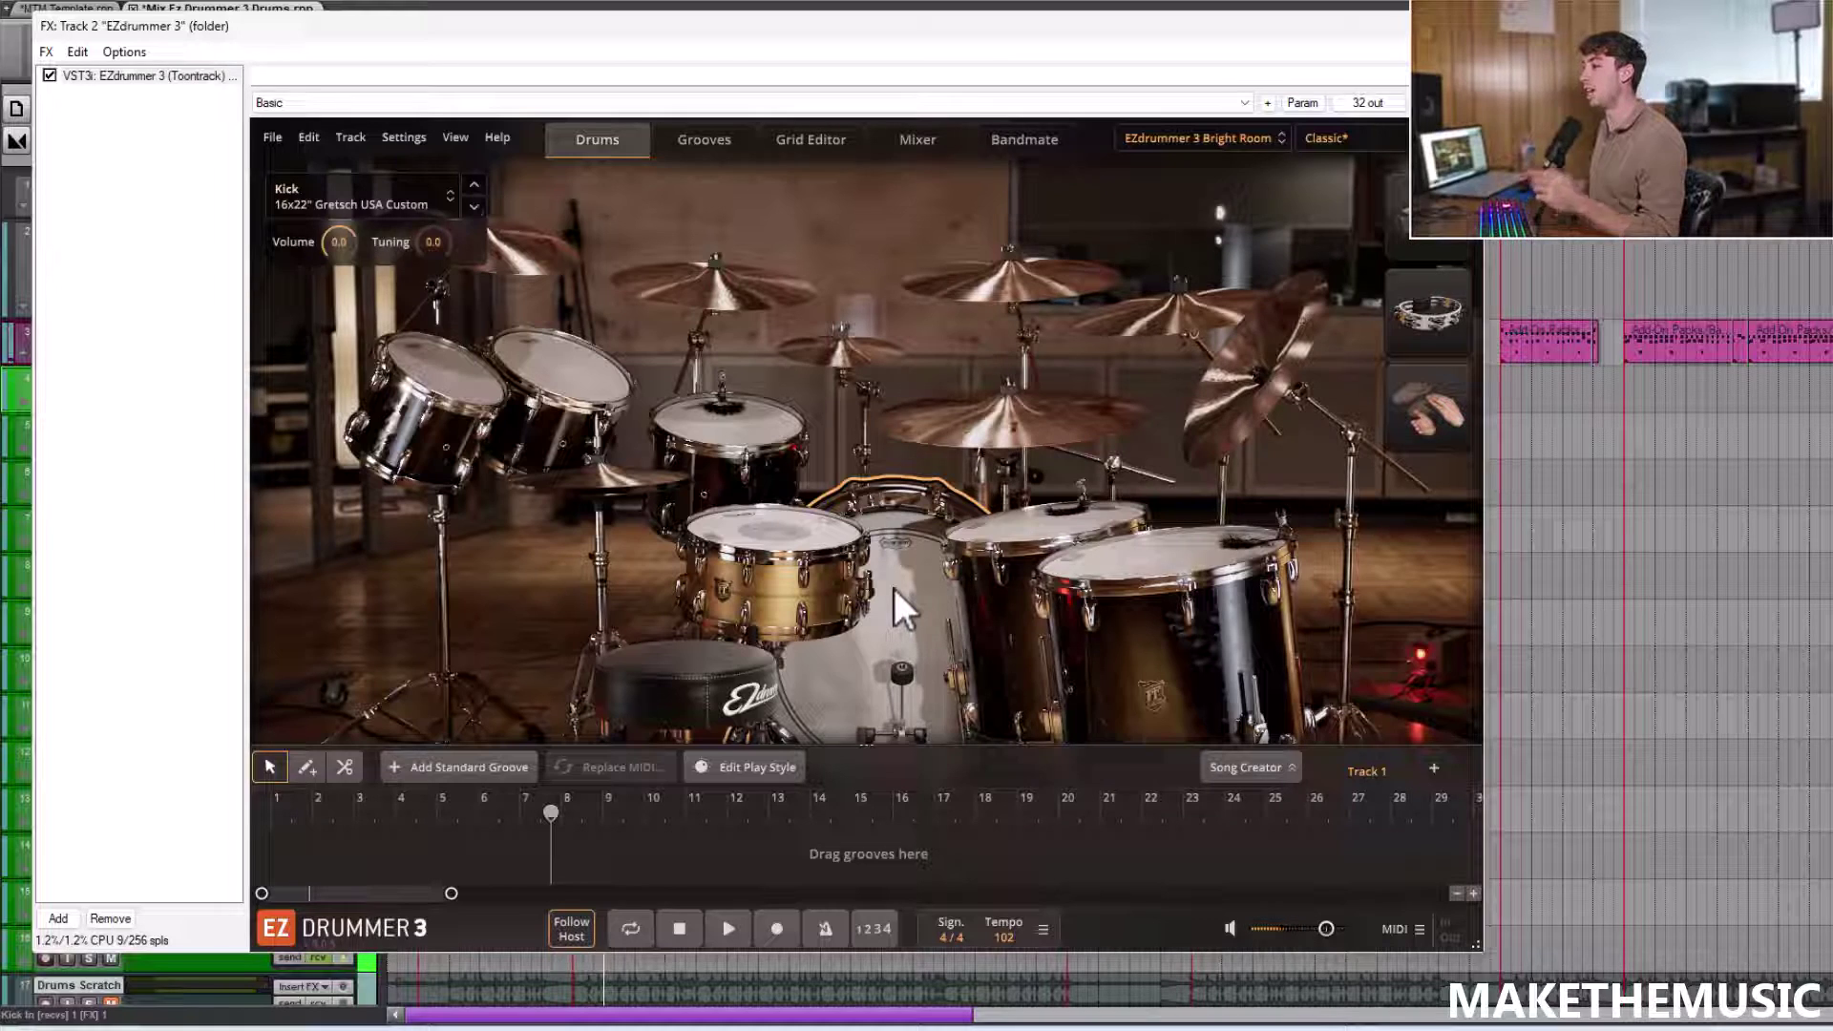
{"action": "right_click", "coordinate": [894, 590]}
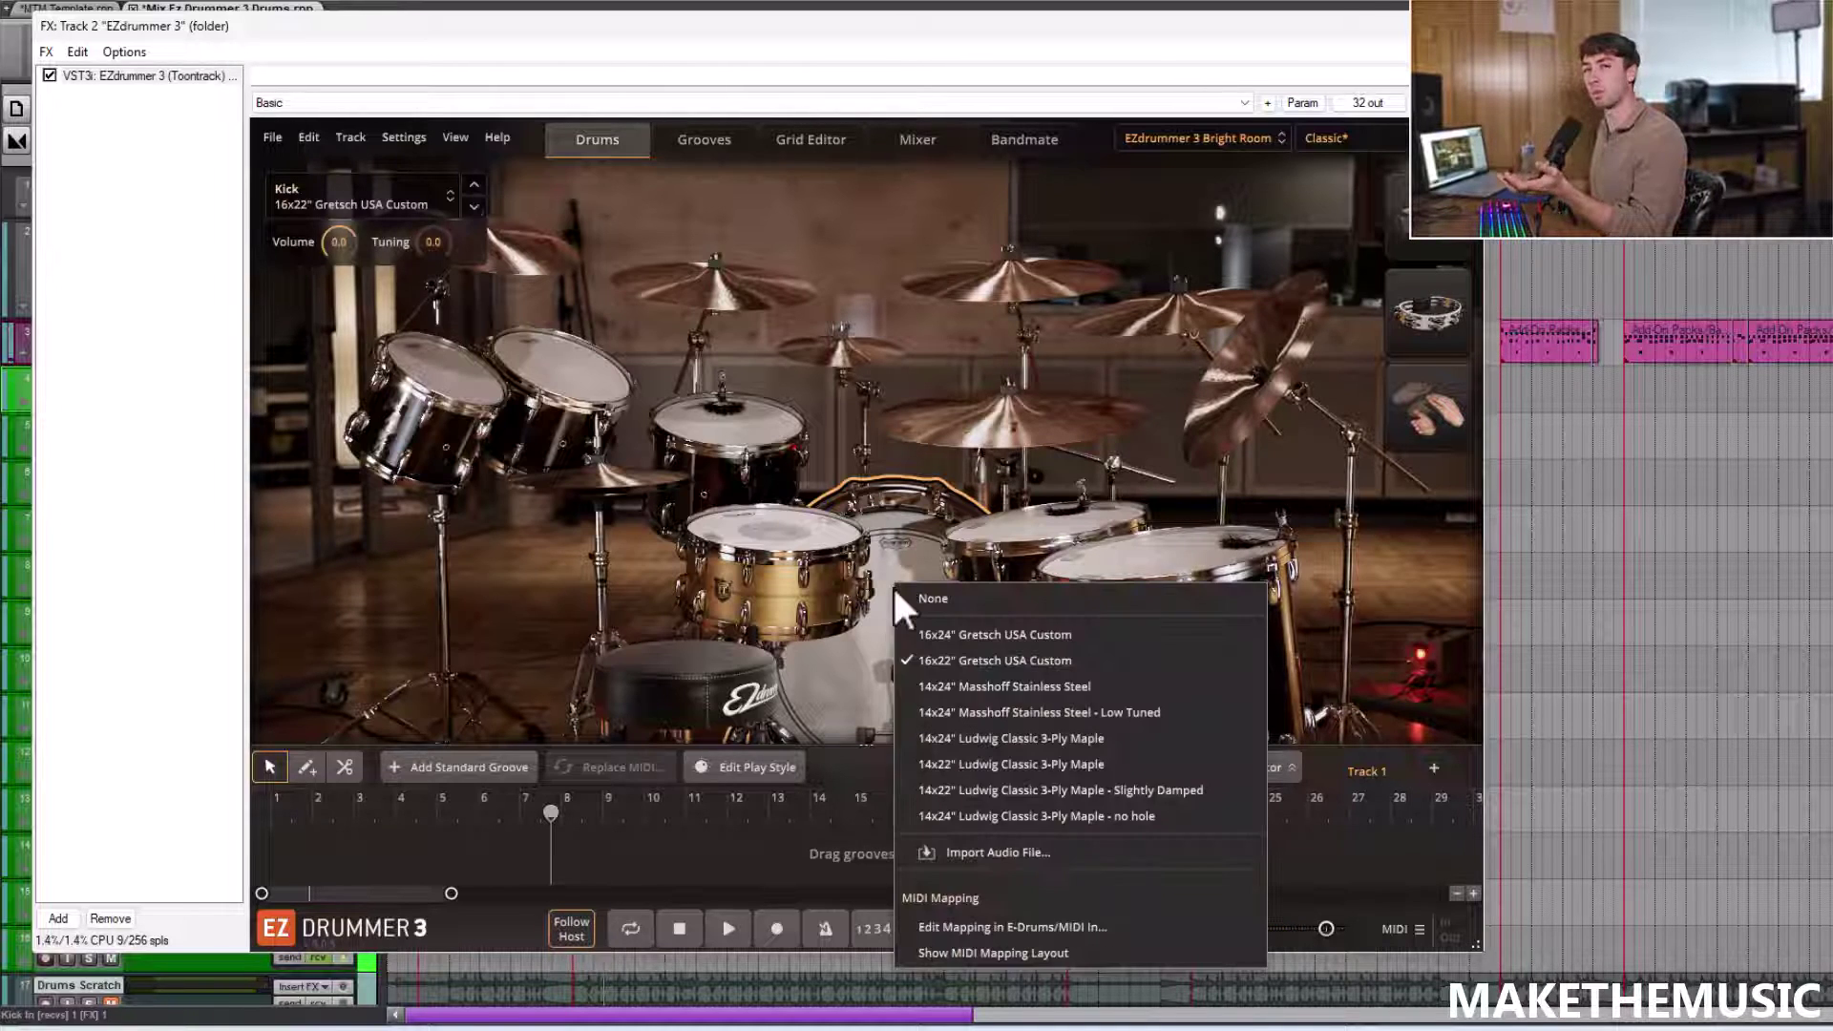
{"action": "left_click", "coordinate": [921, 682]}
Check the Mixer view and room presets without changes, then return to the Drums view
{"action": "left_click", "coordinate": [902, 143]}
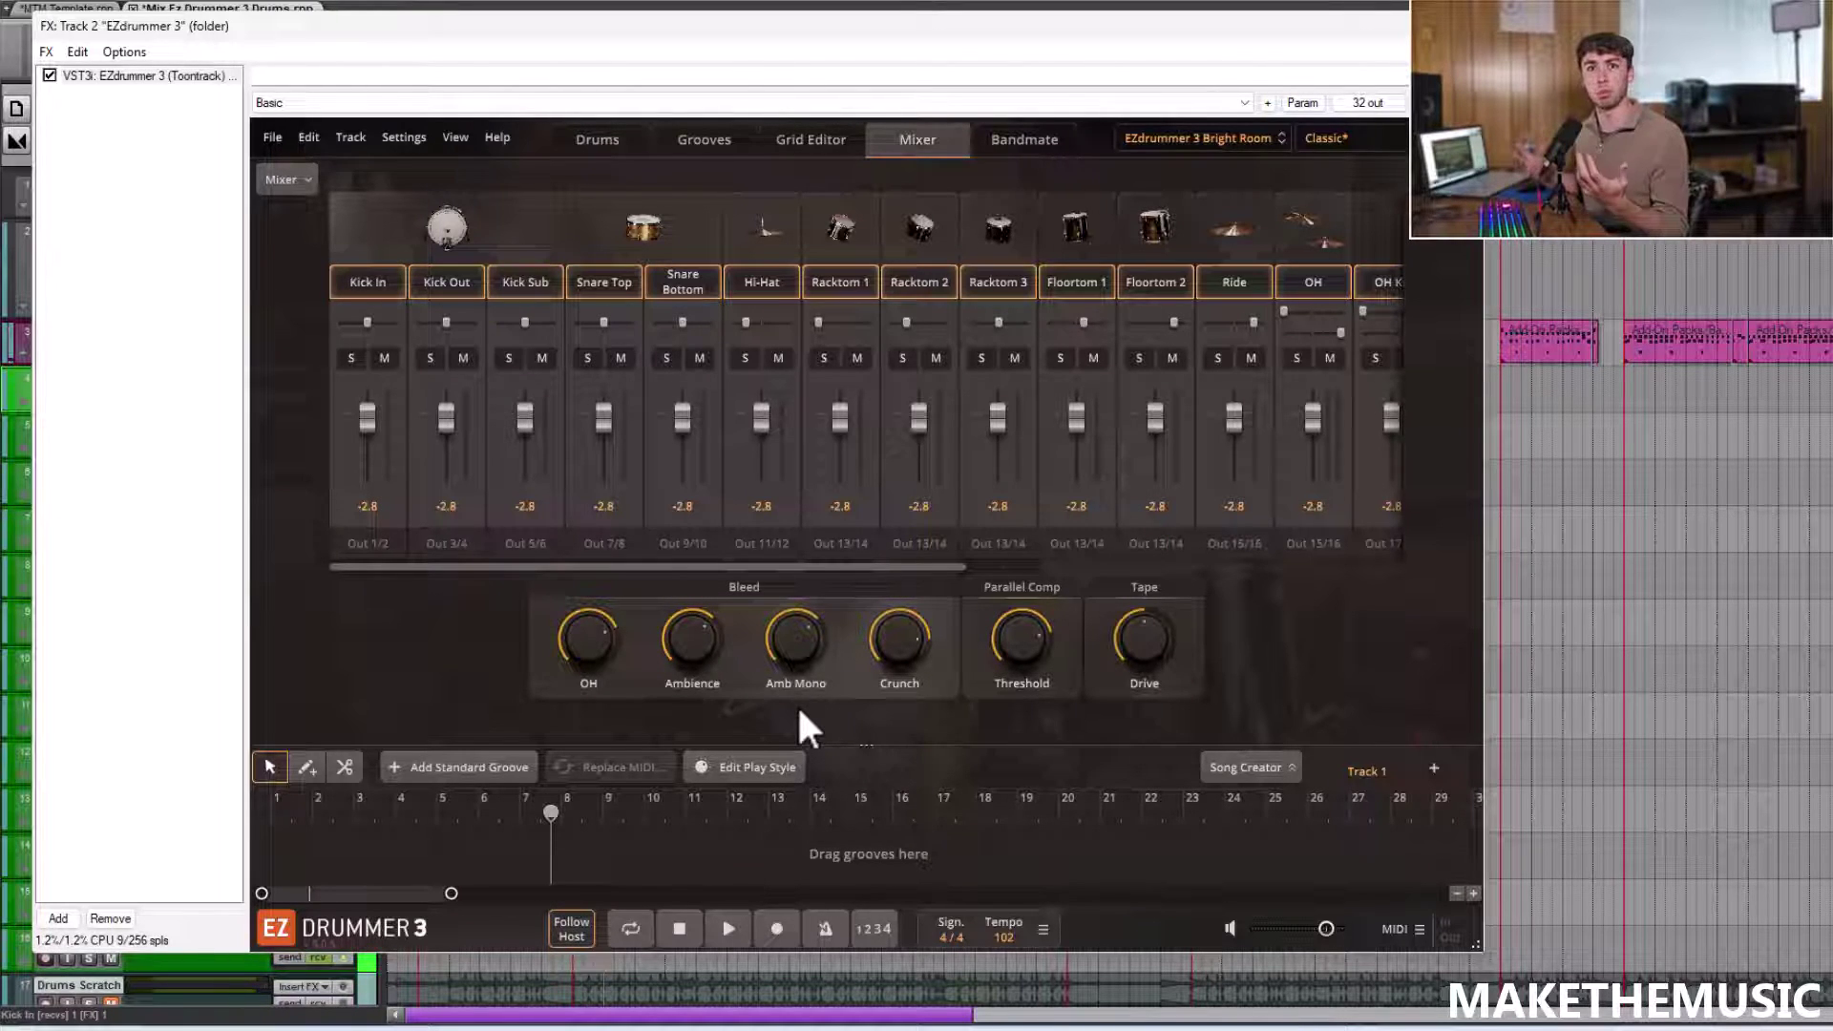
{"action": "left_click", "coordinate": [1205, 138]}
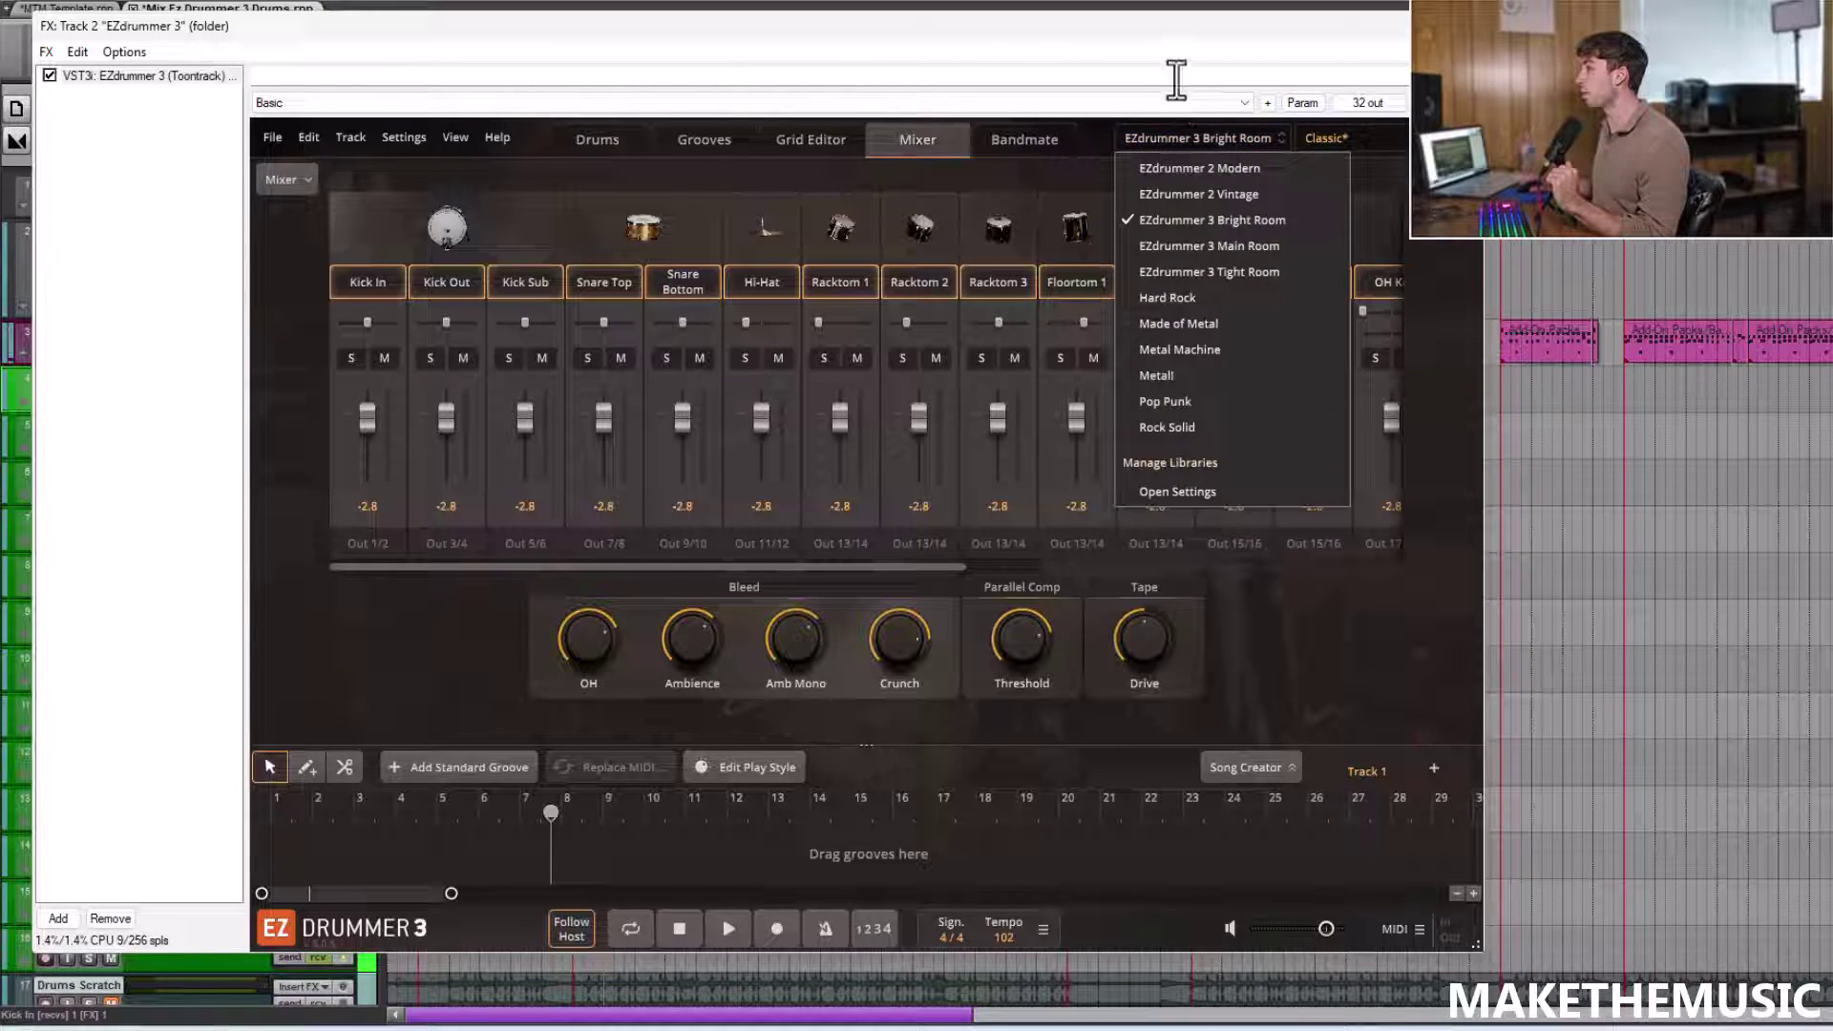
{"action": "left_click", "coordinate": [1114, 53]}
{"action": "left_click", "coordinate": [638, 136]}
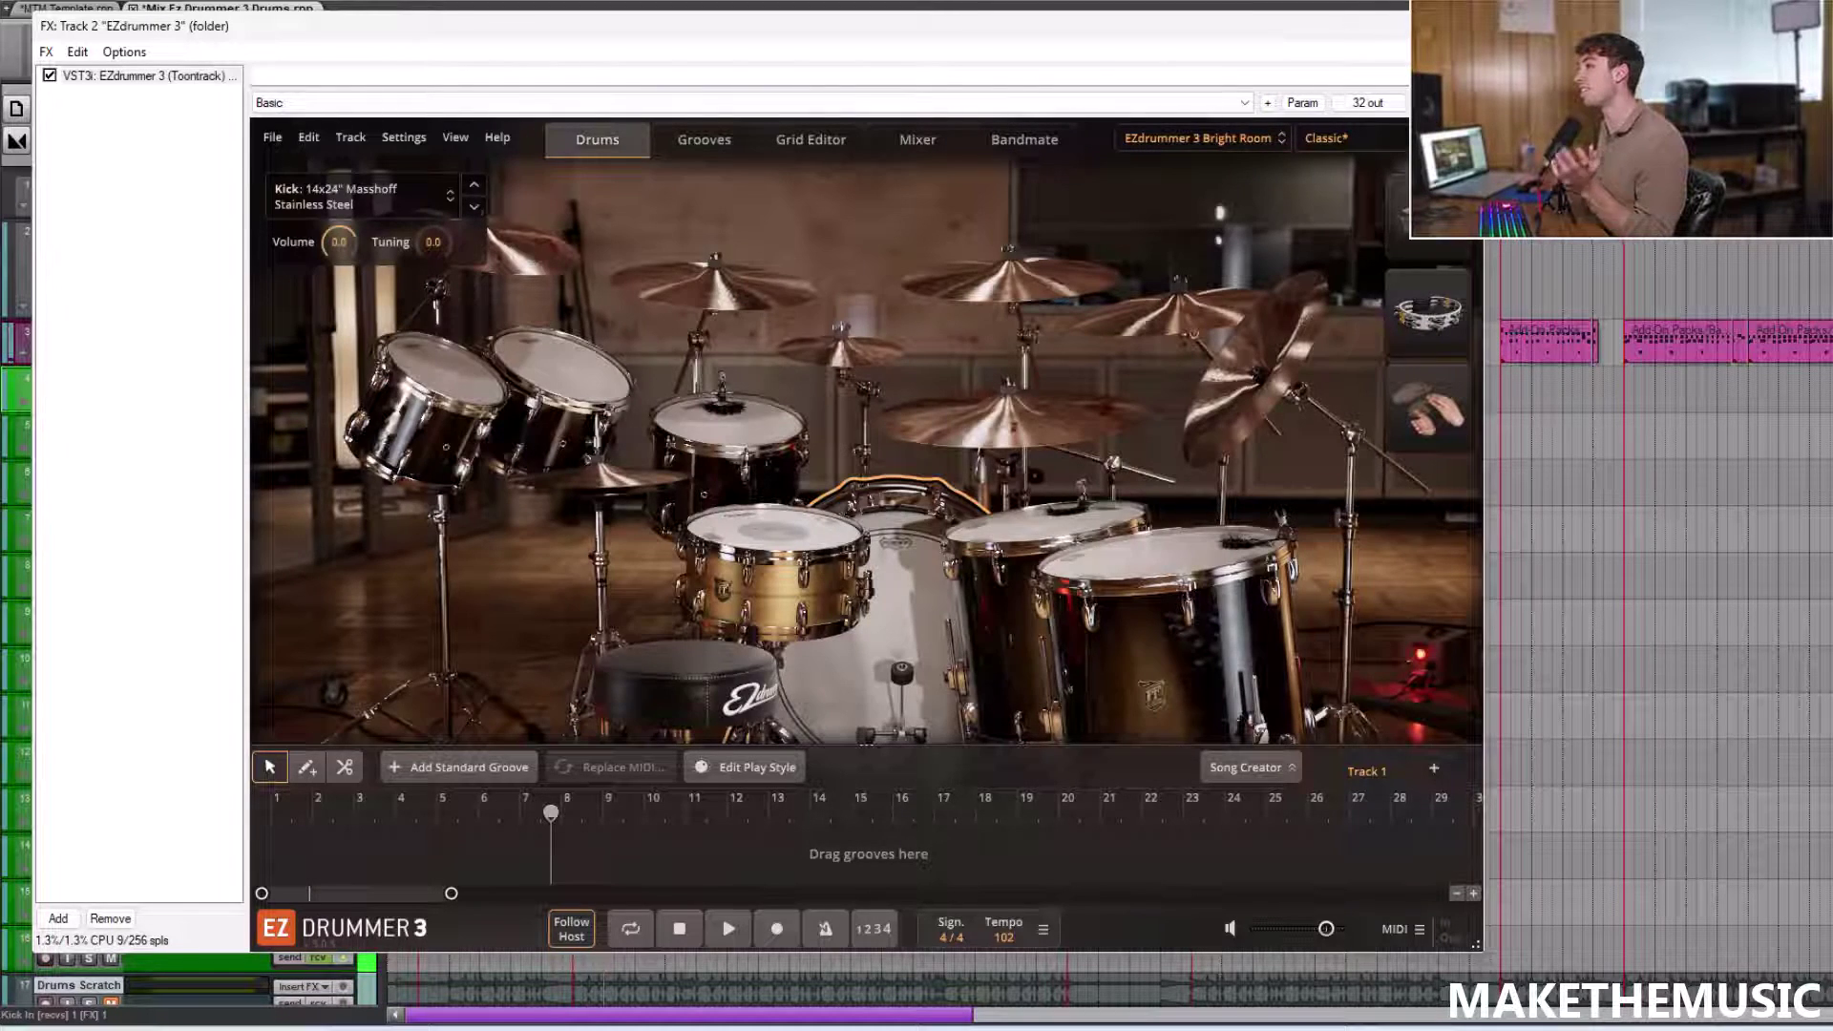
{"action": "left_click_drag", "start_coordinate": [1125, 33], "coordinate": [1201, 33]}
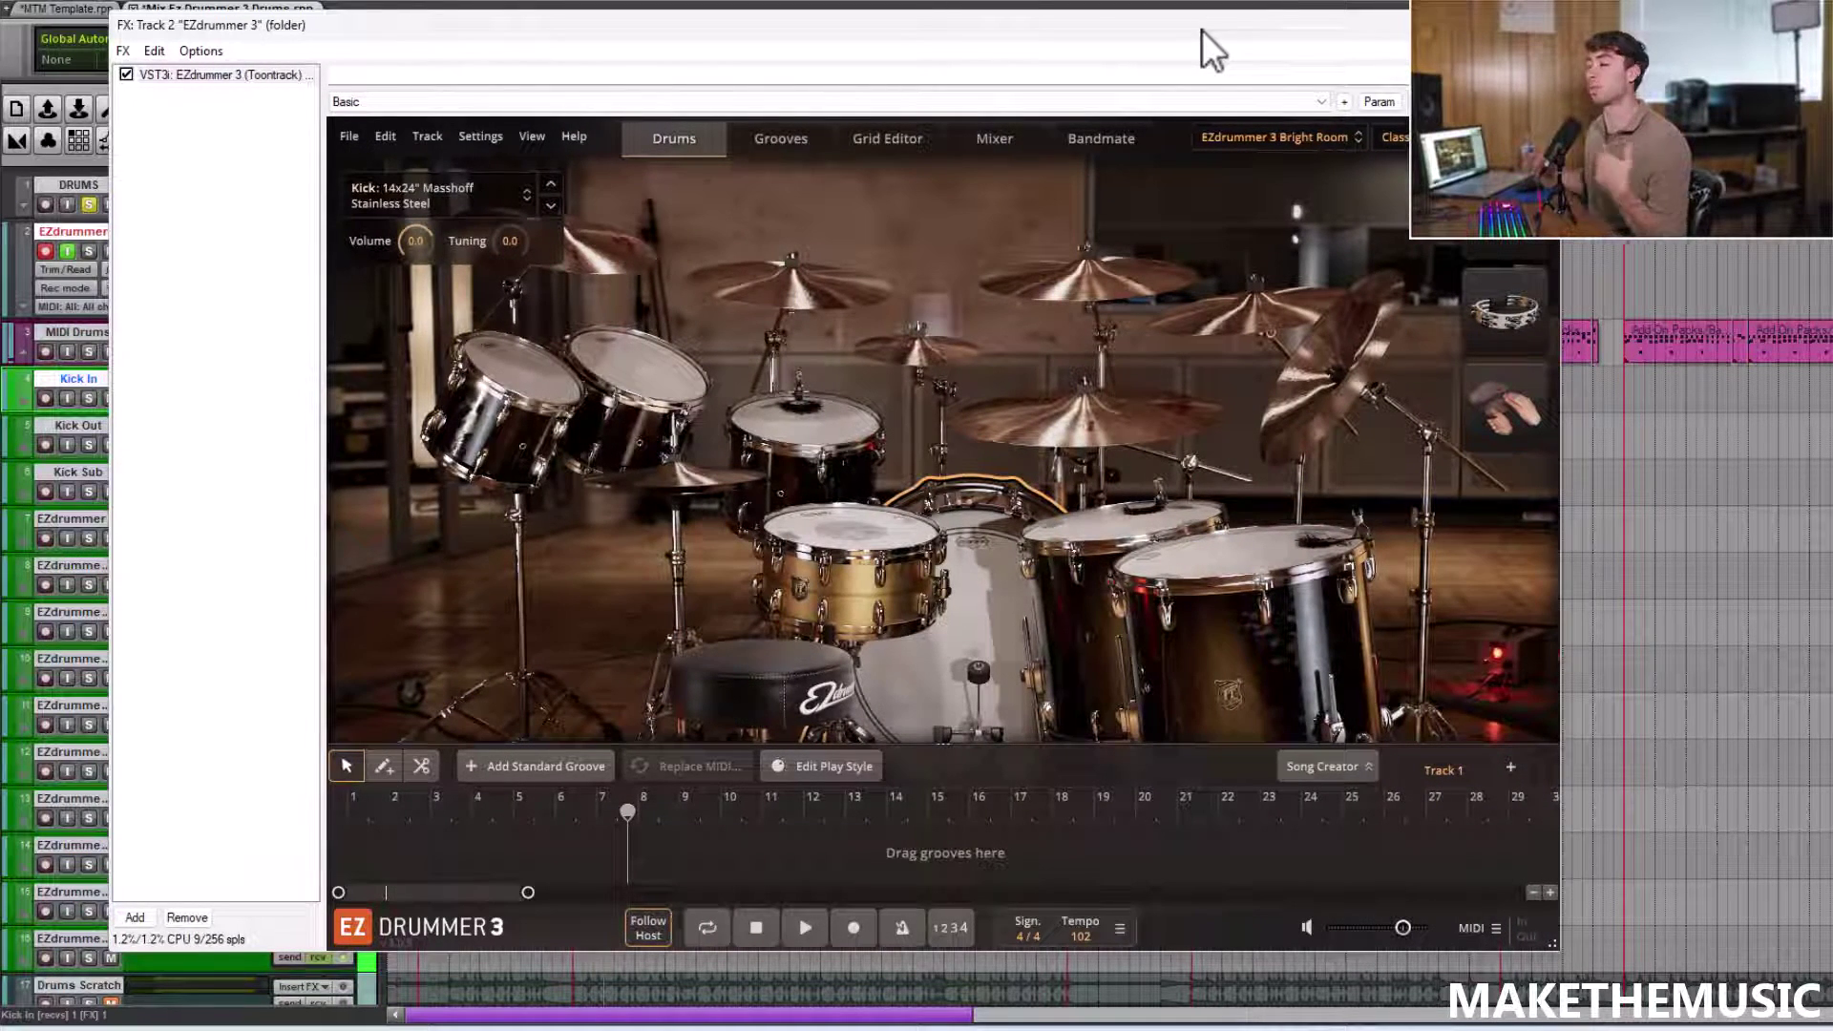